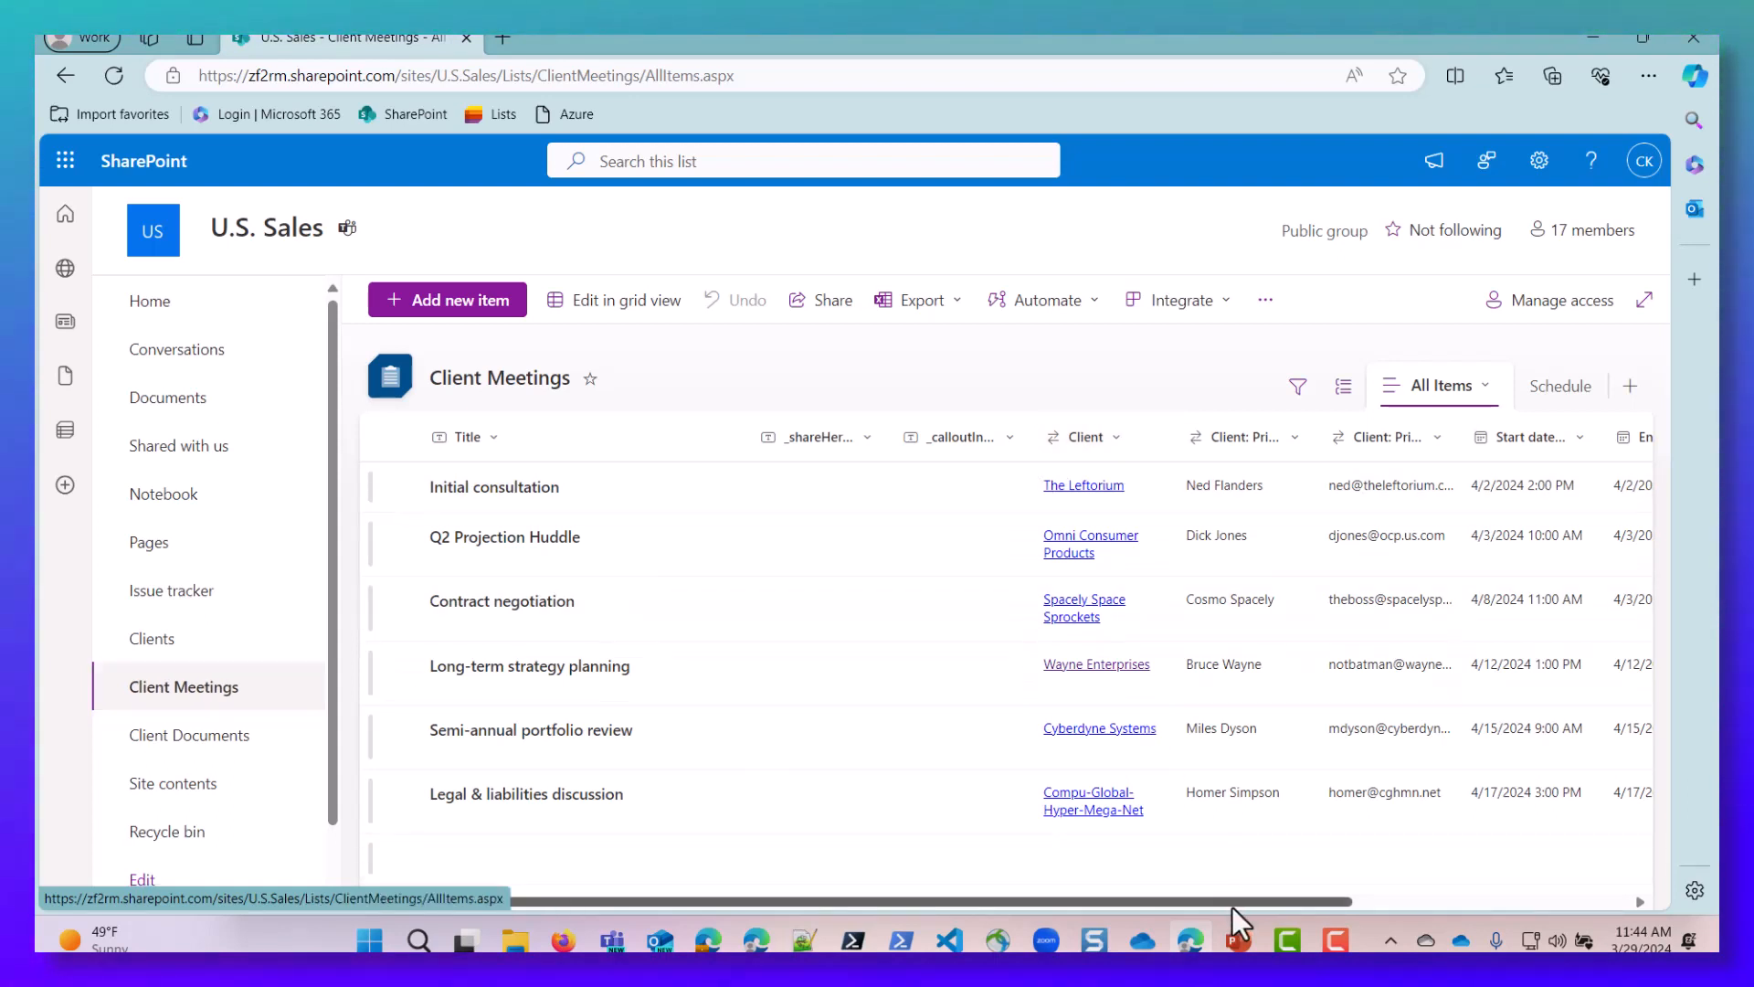
Step: Start a new Lookup column named test in the Client Meetings list
drag(1232, 903, 1613, 714)
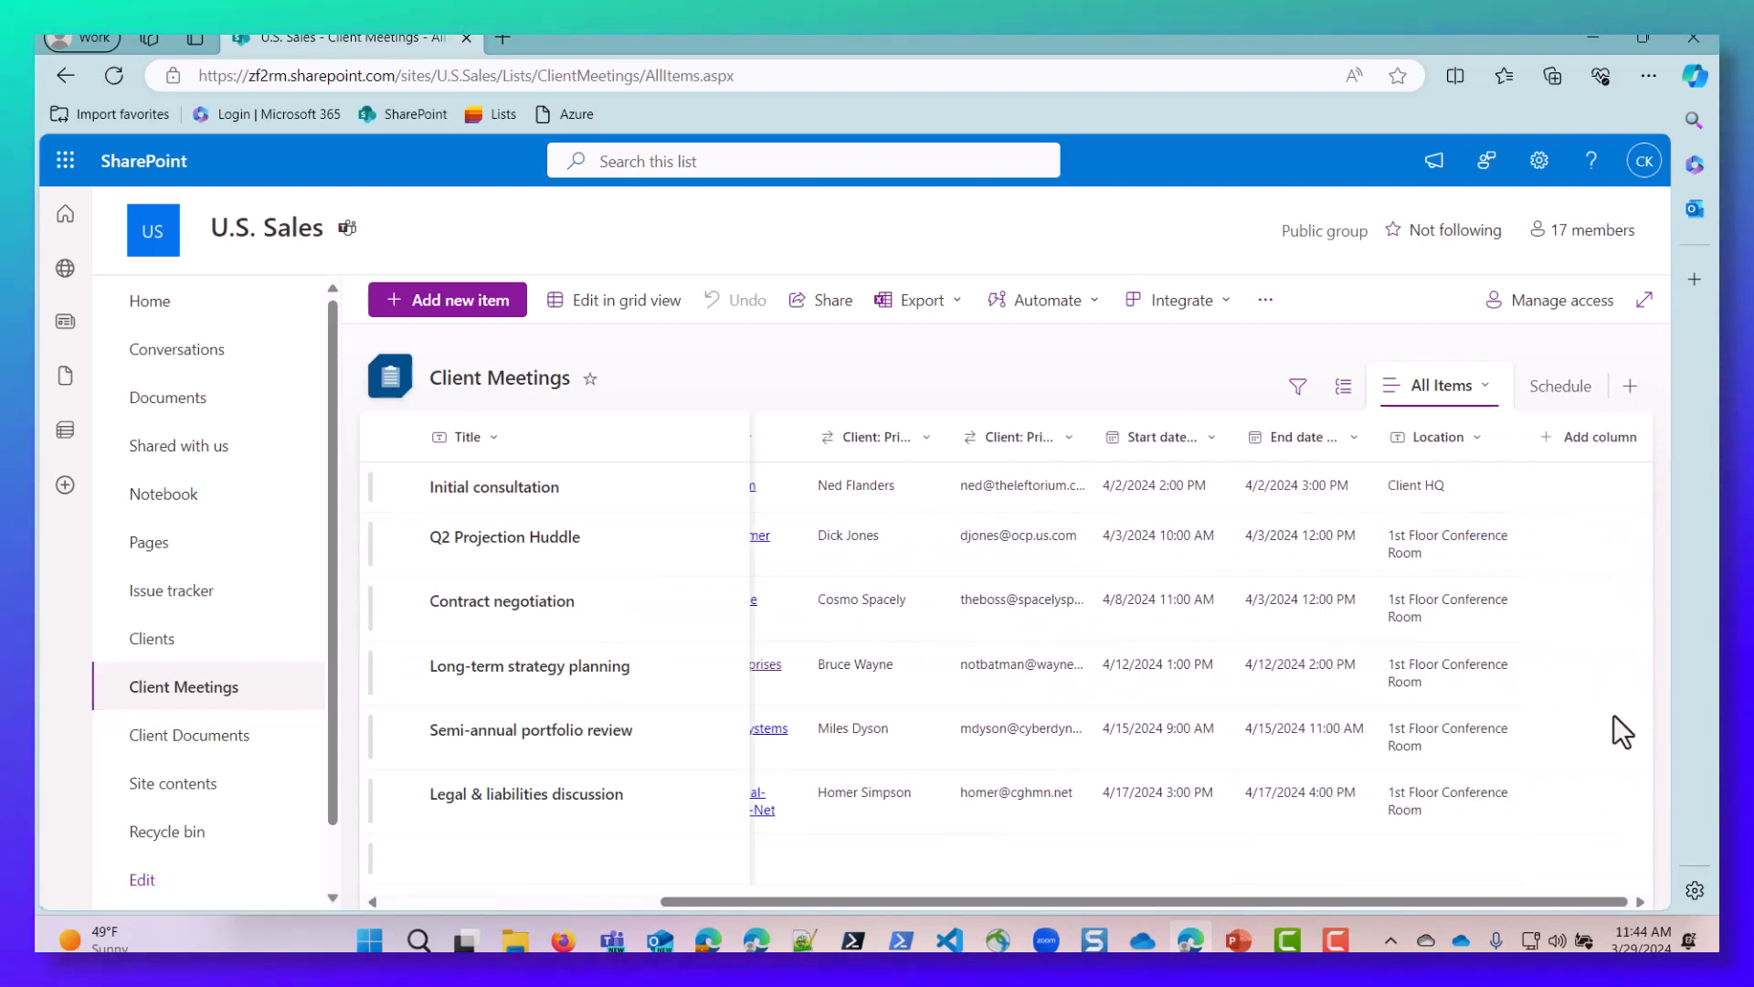
click(1597, 435)
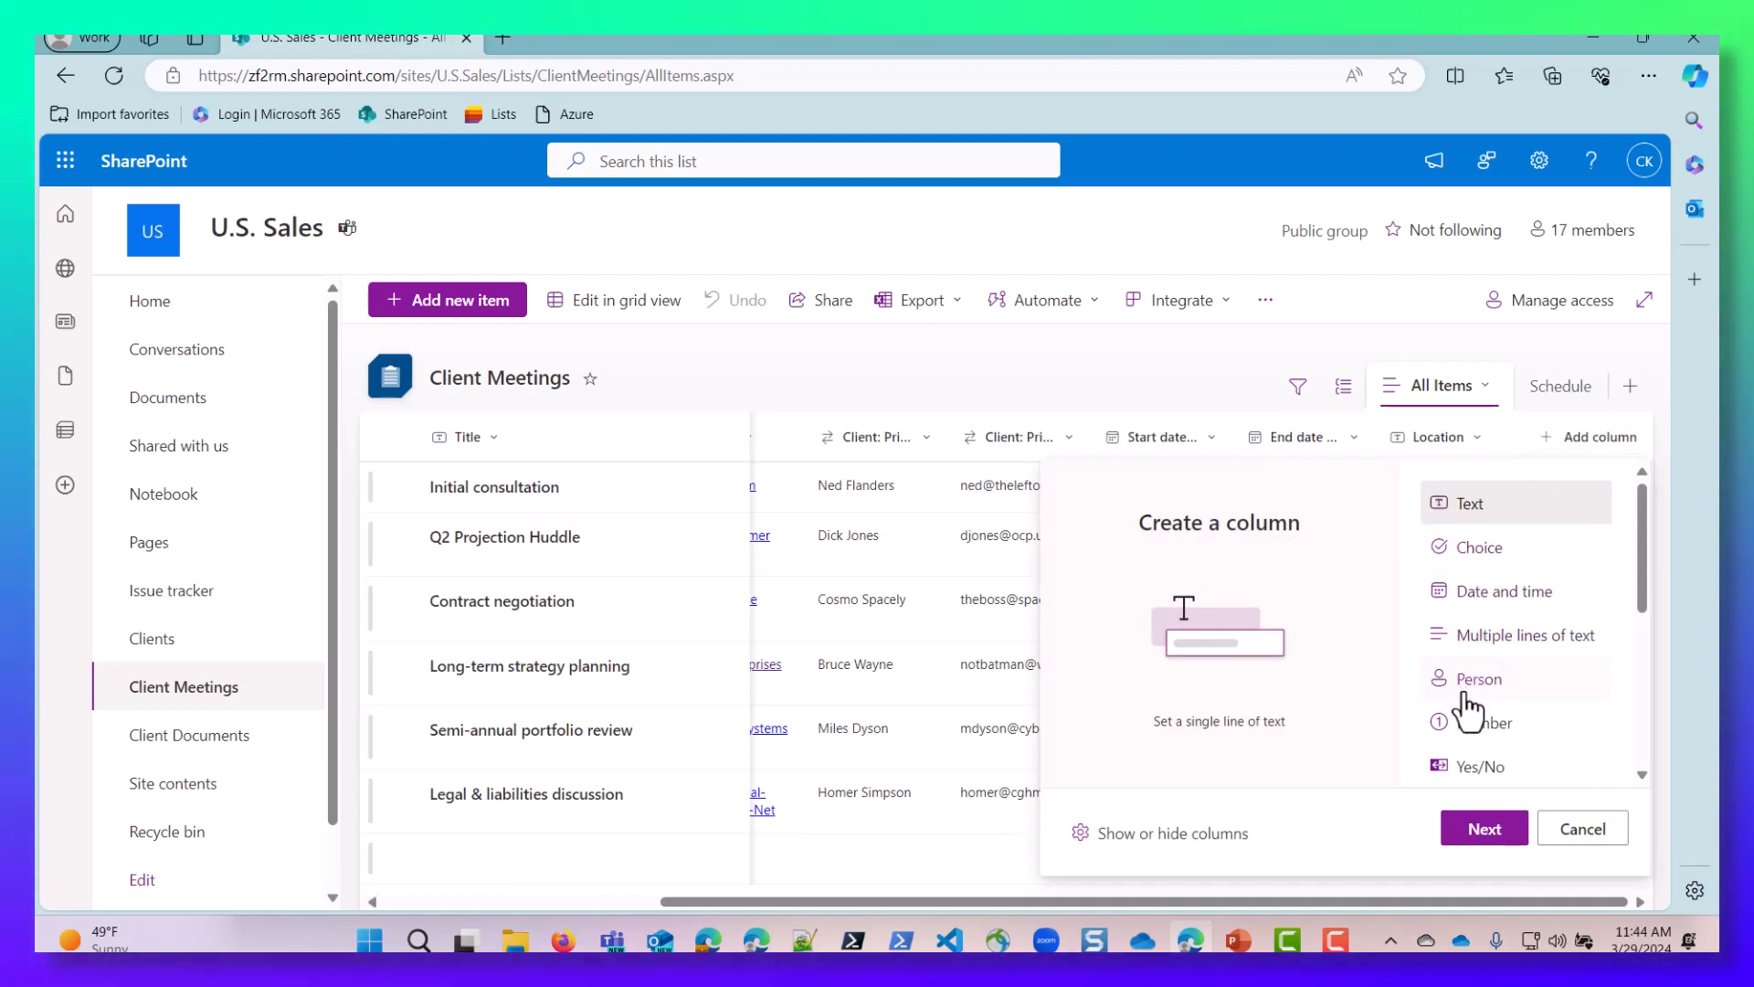
scroll(1468, 711, down, 1)
scroll(1468, 711, down, 2)
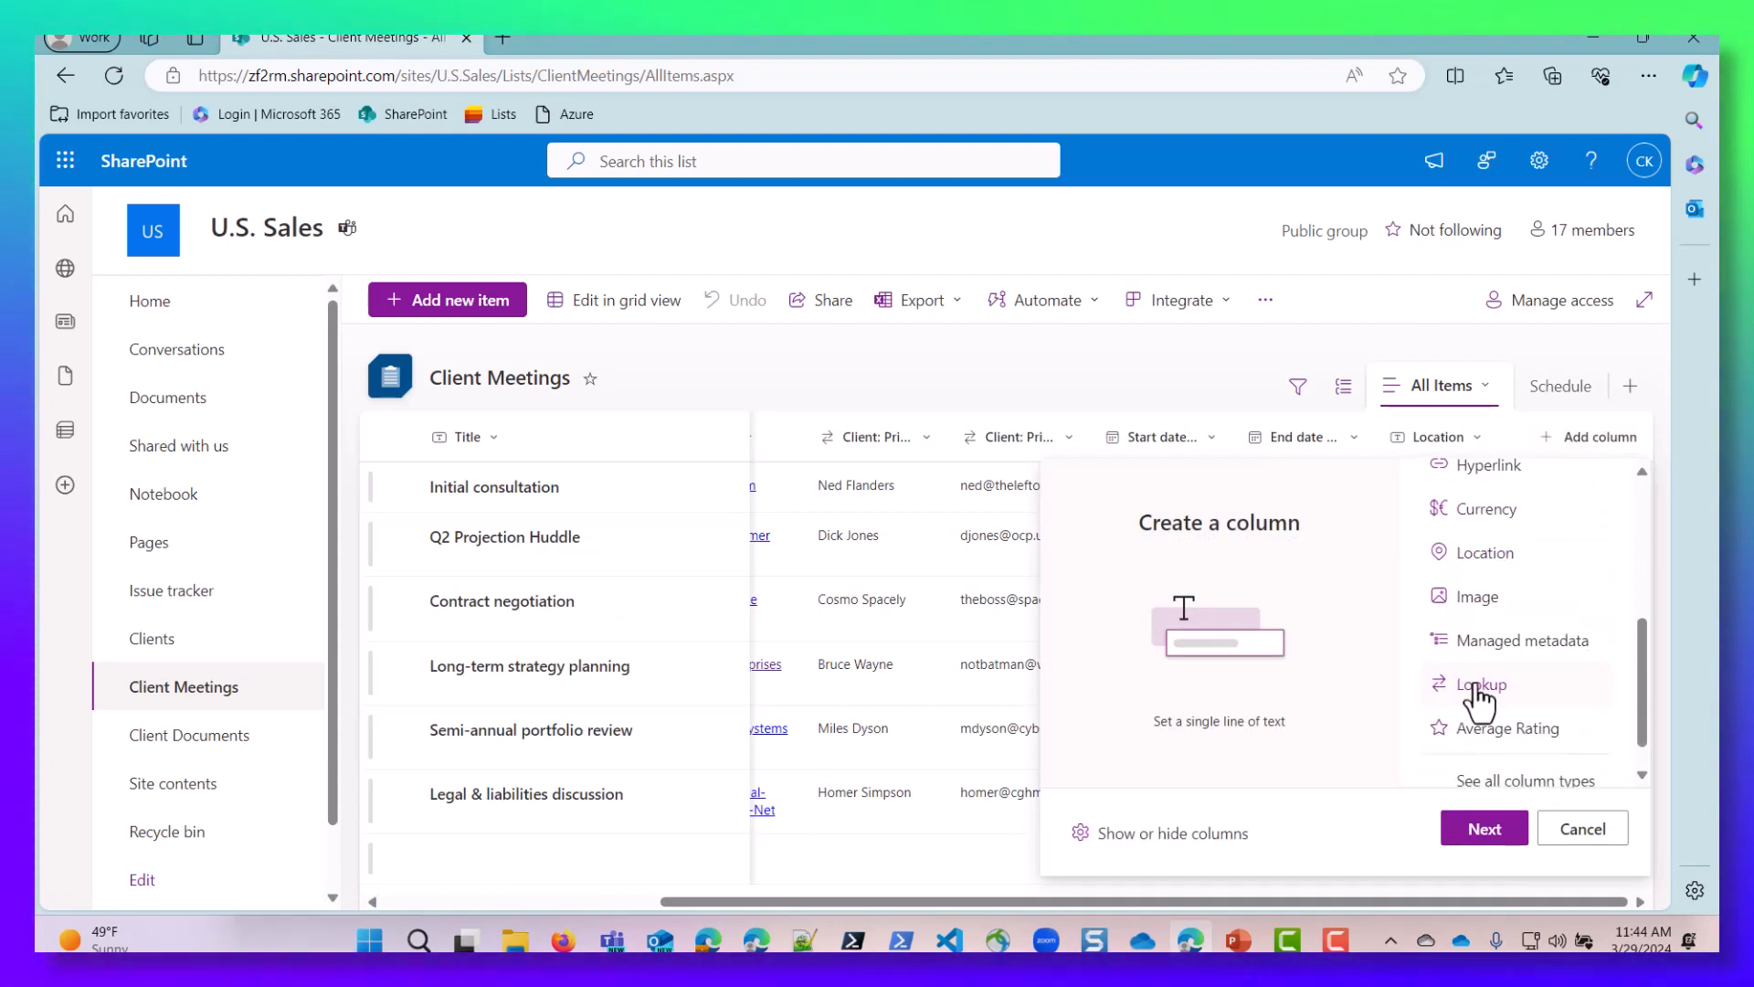
click(1477, 691)
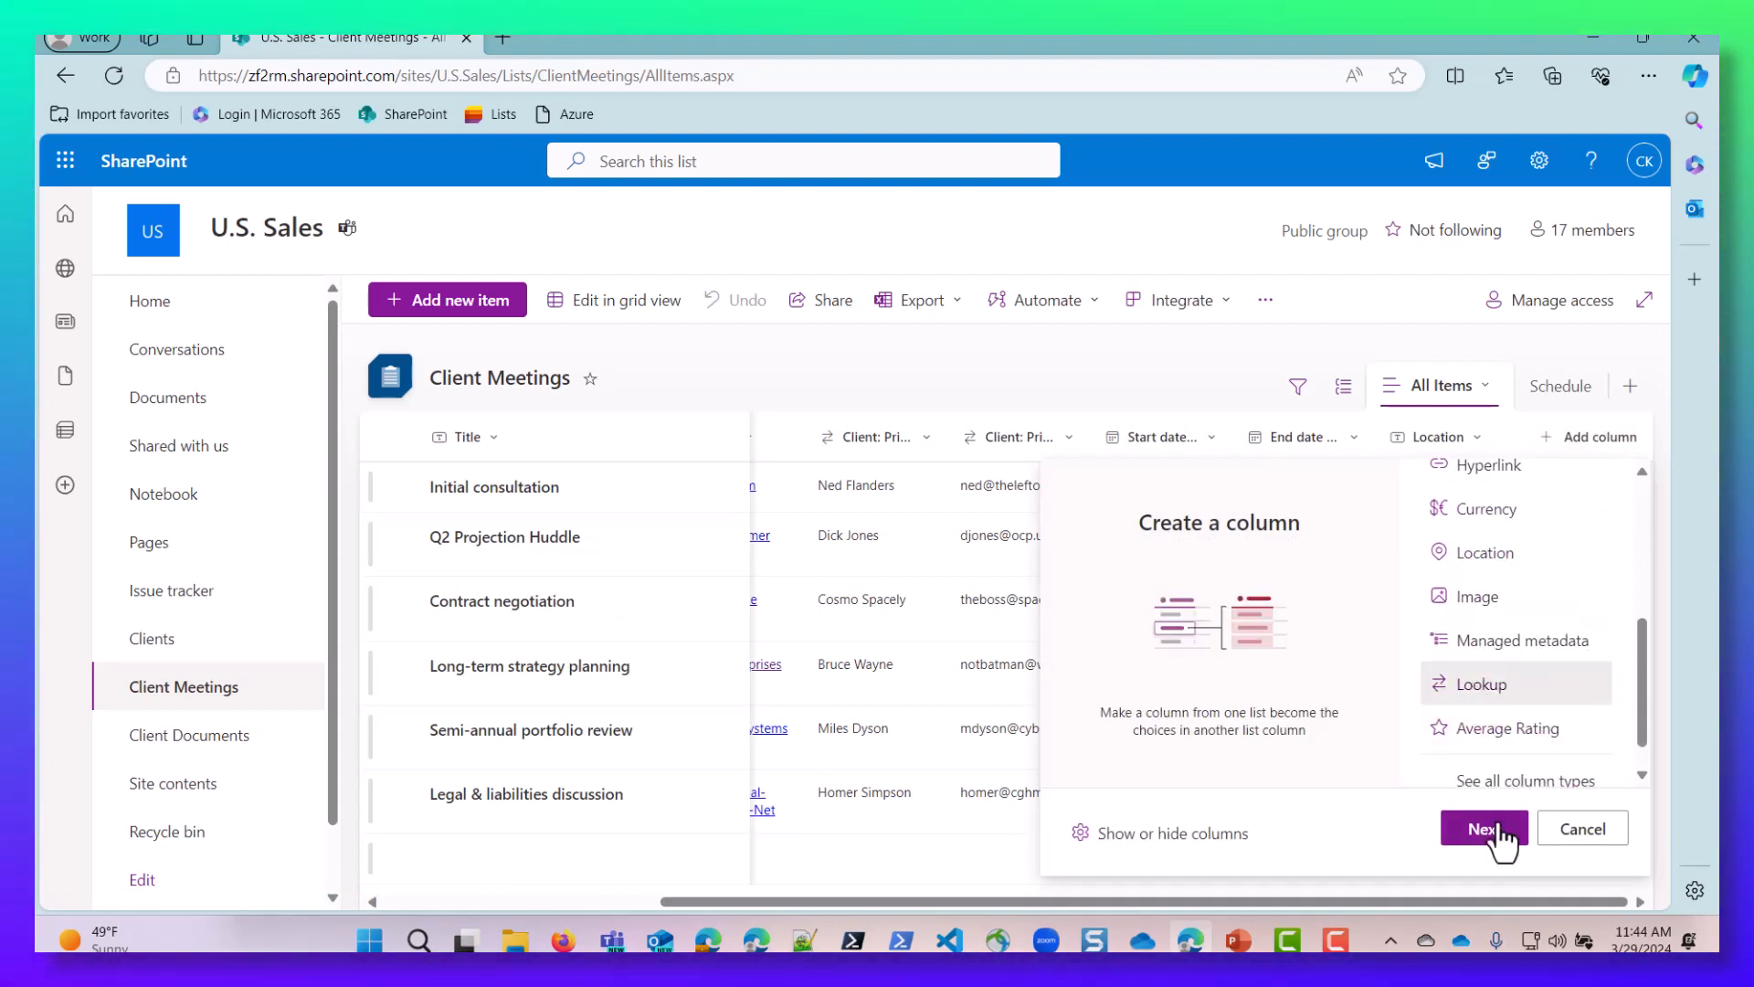
click(1483, 829)
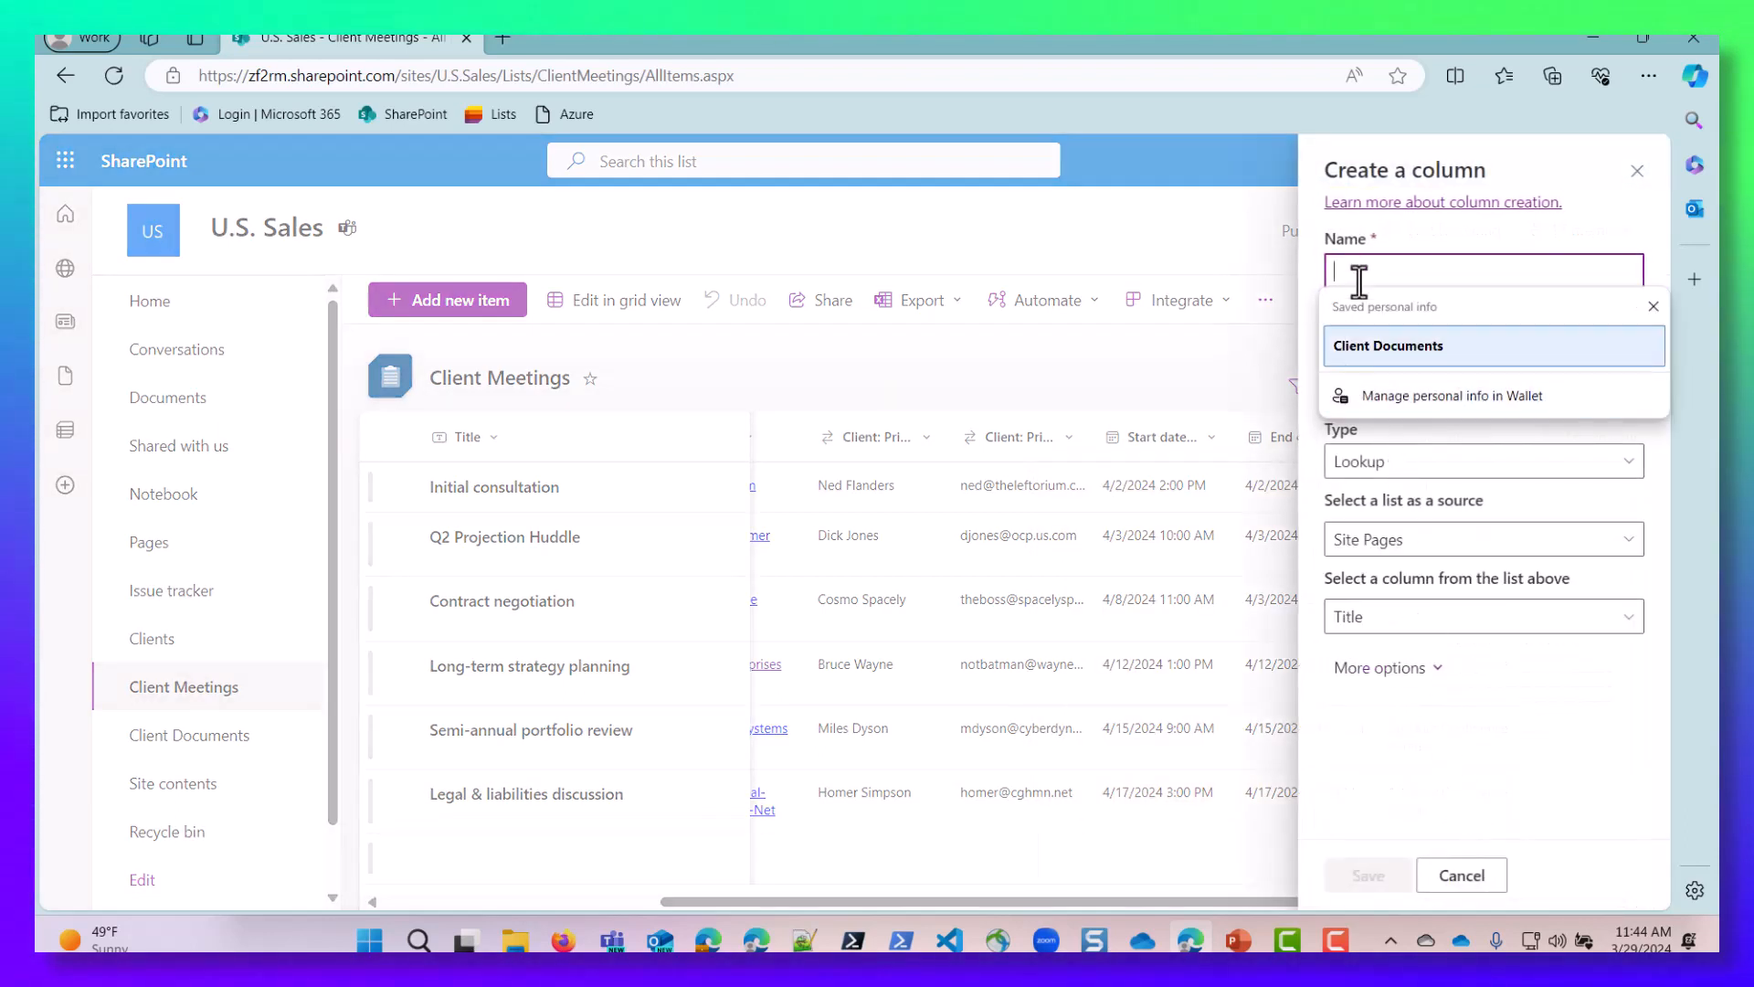
text(test)
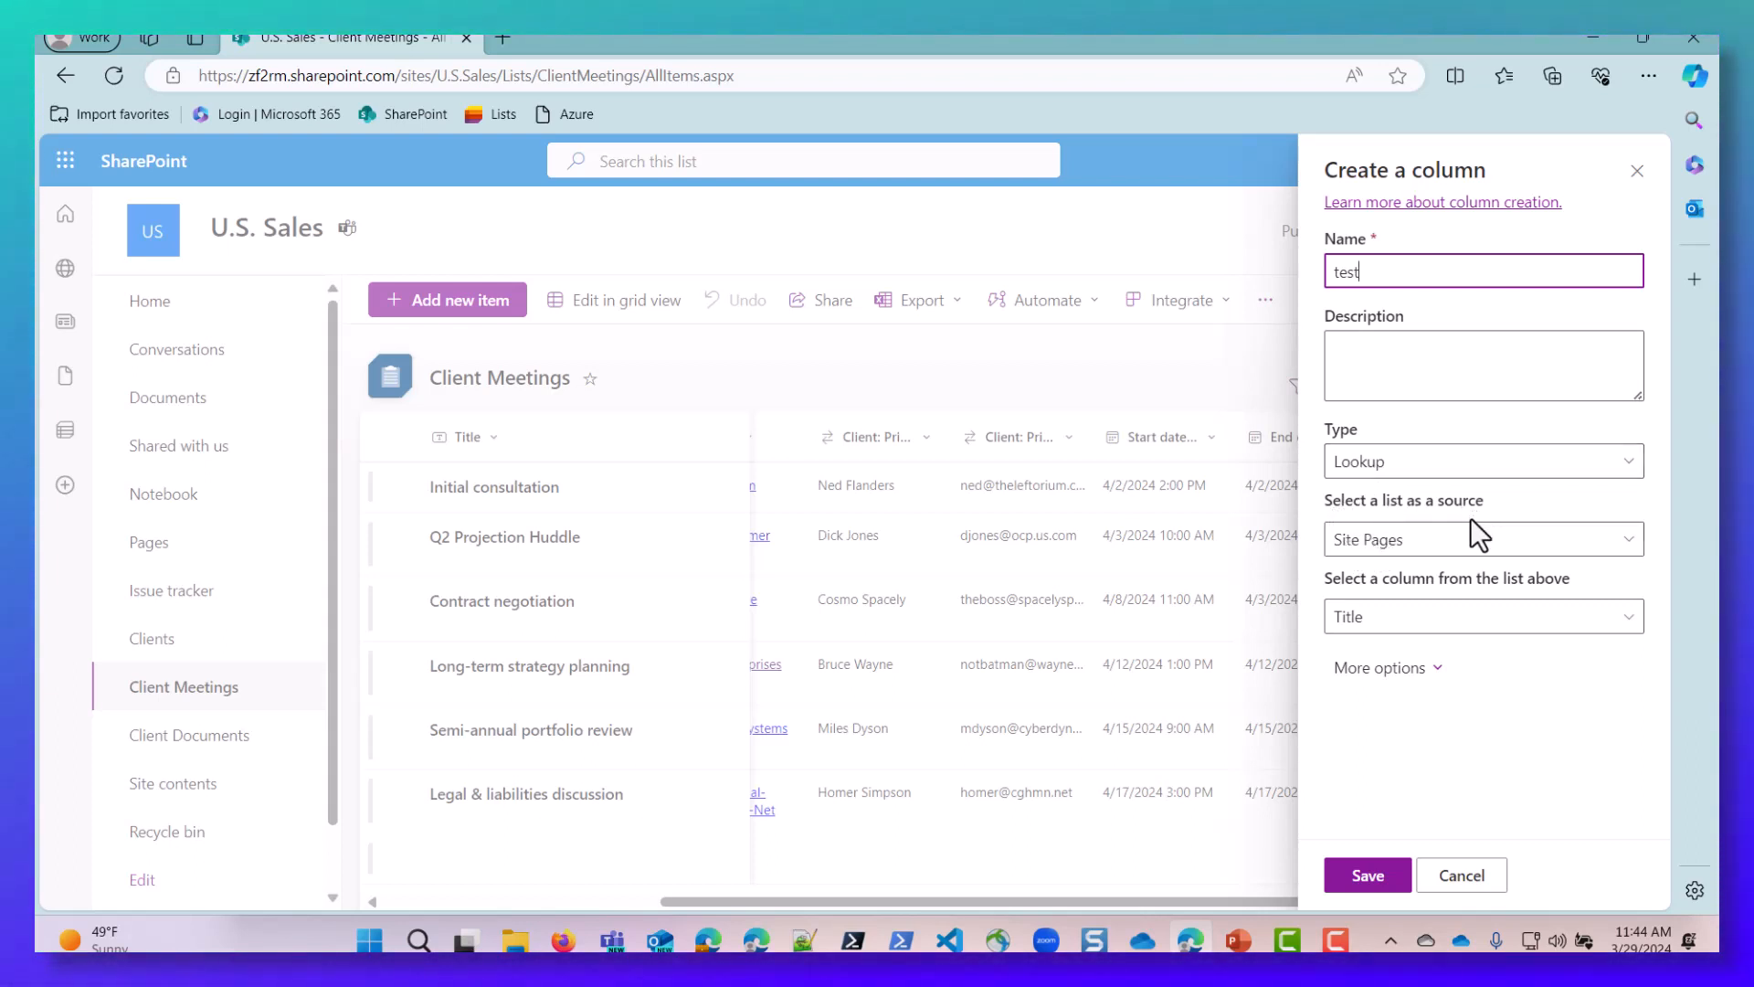
Step: Set the Clients list and its Title column as the lookup source and save the test column
click(1448, 543)
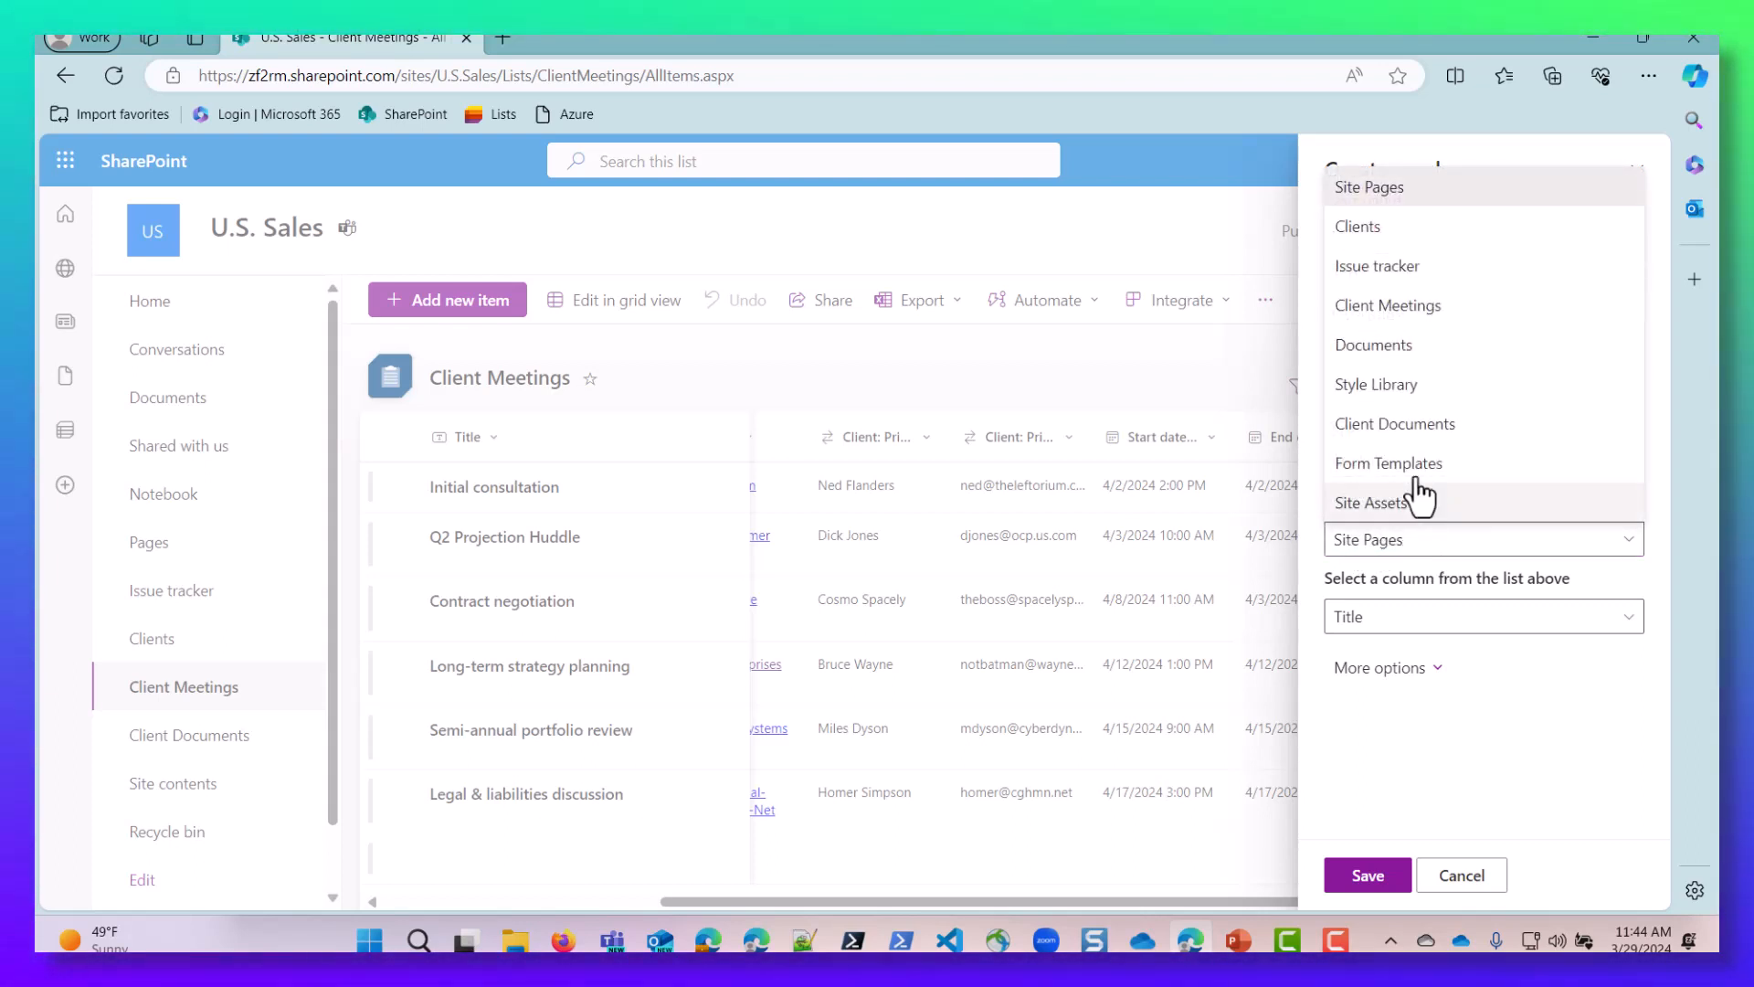
click(1373, 230)
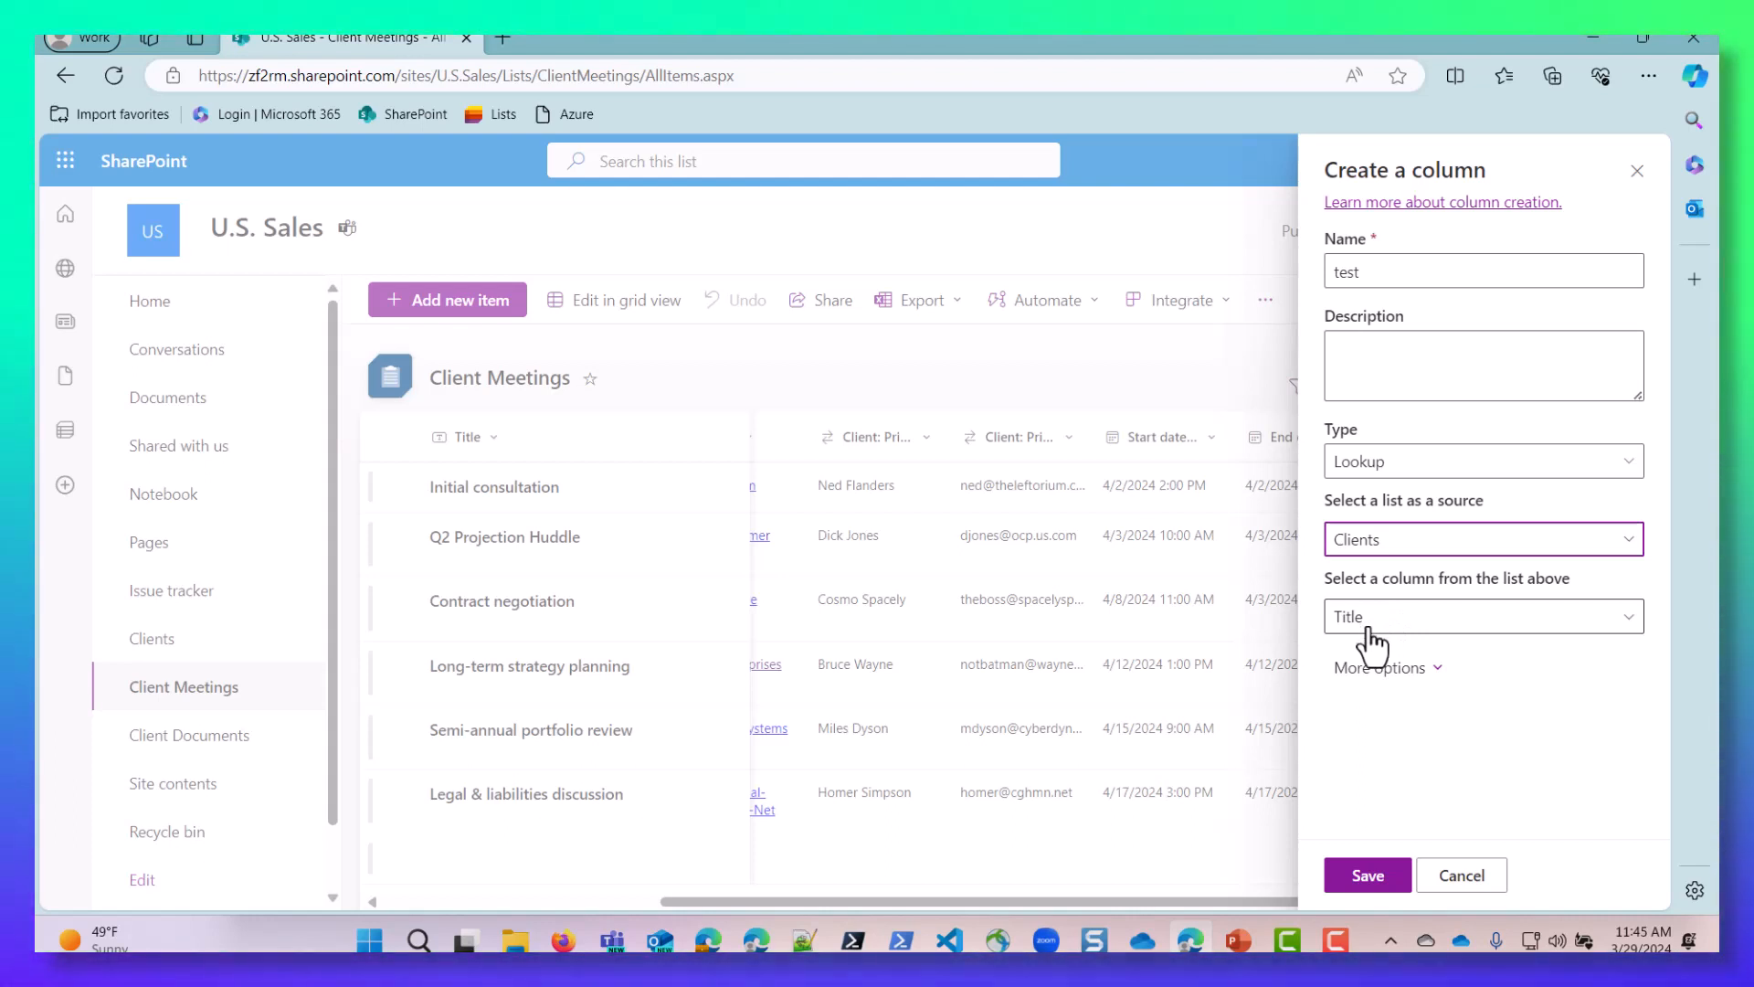
click(1368, 631)
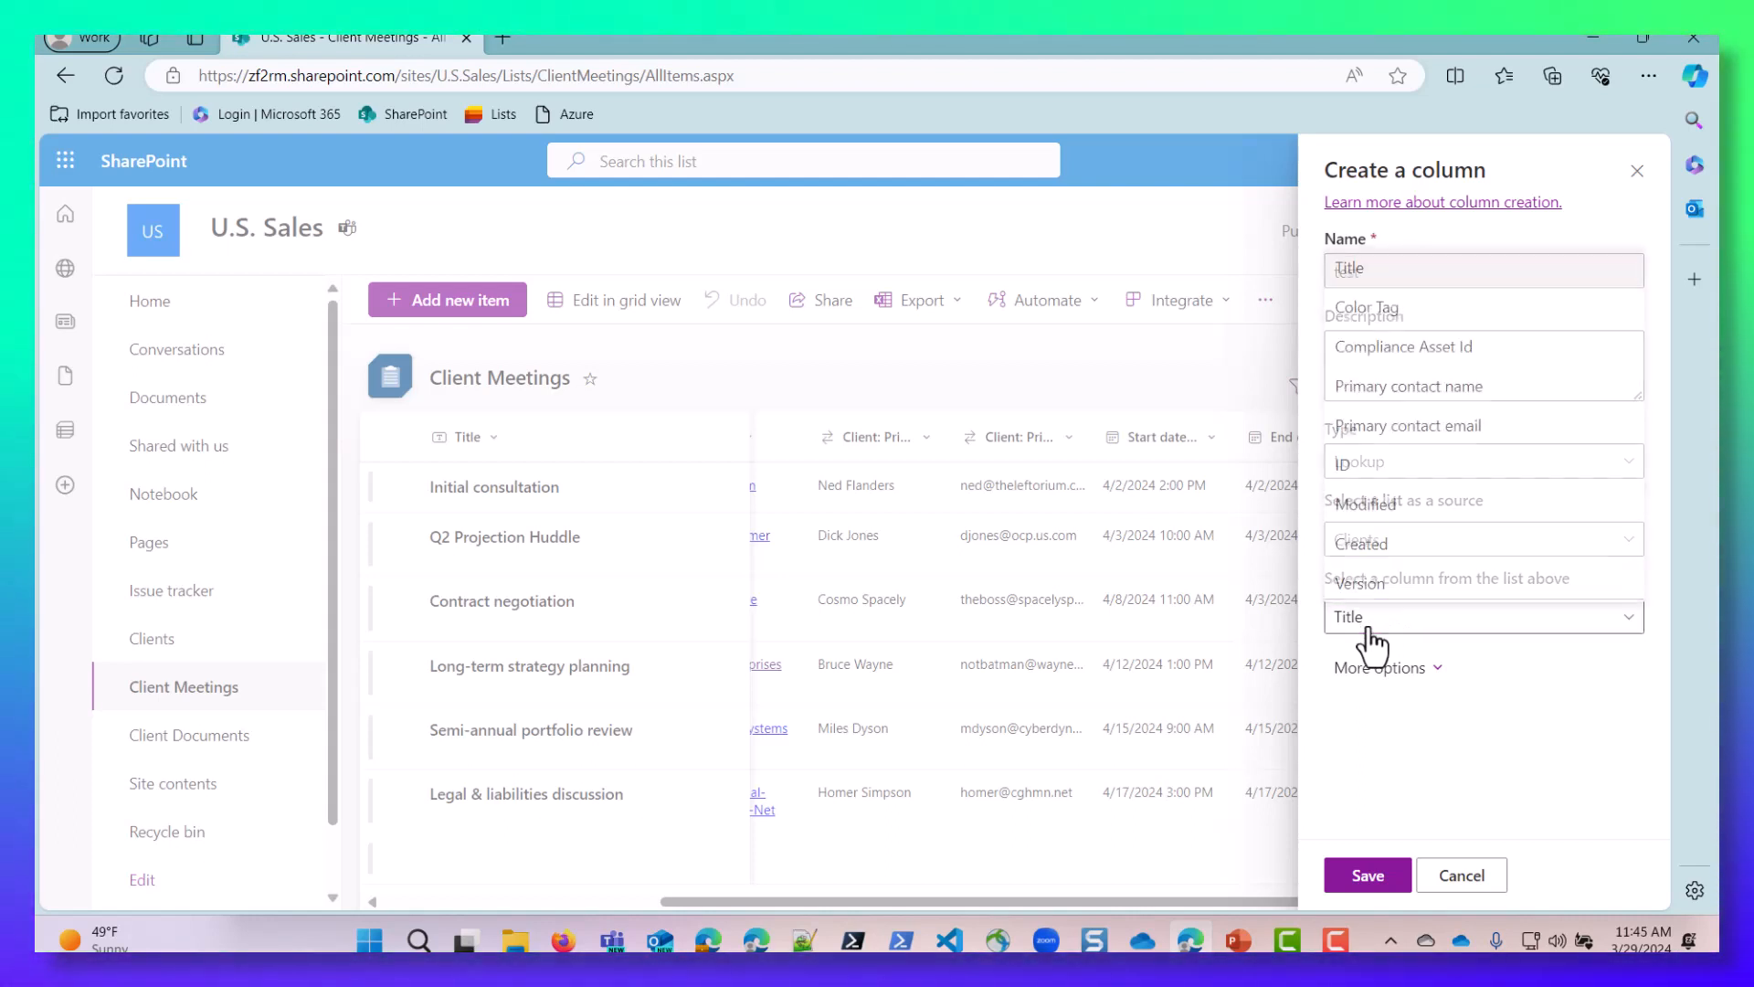
click(1369, 274)
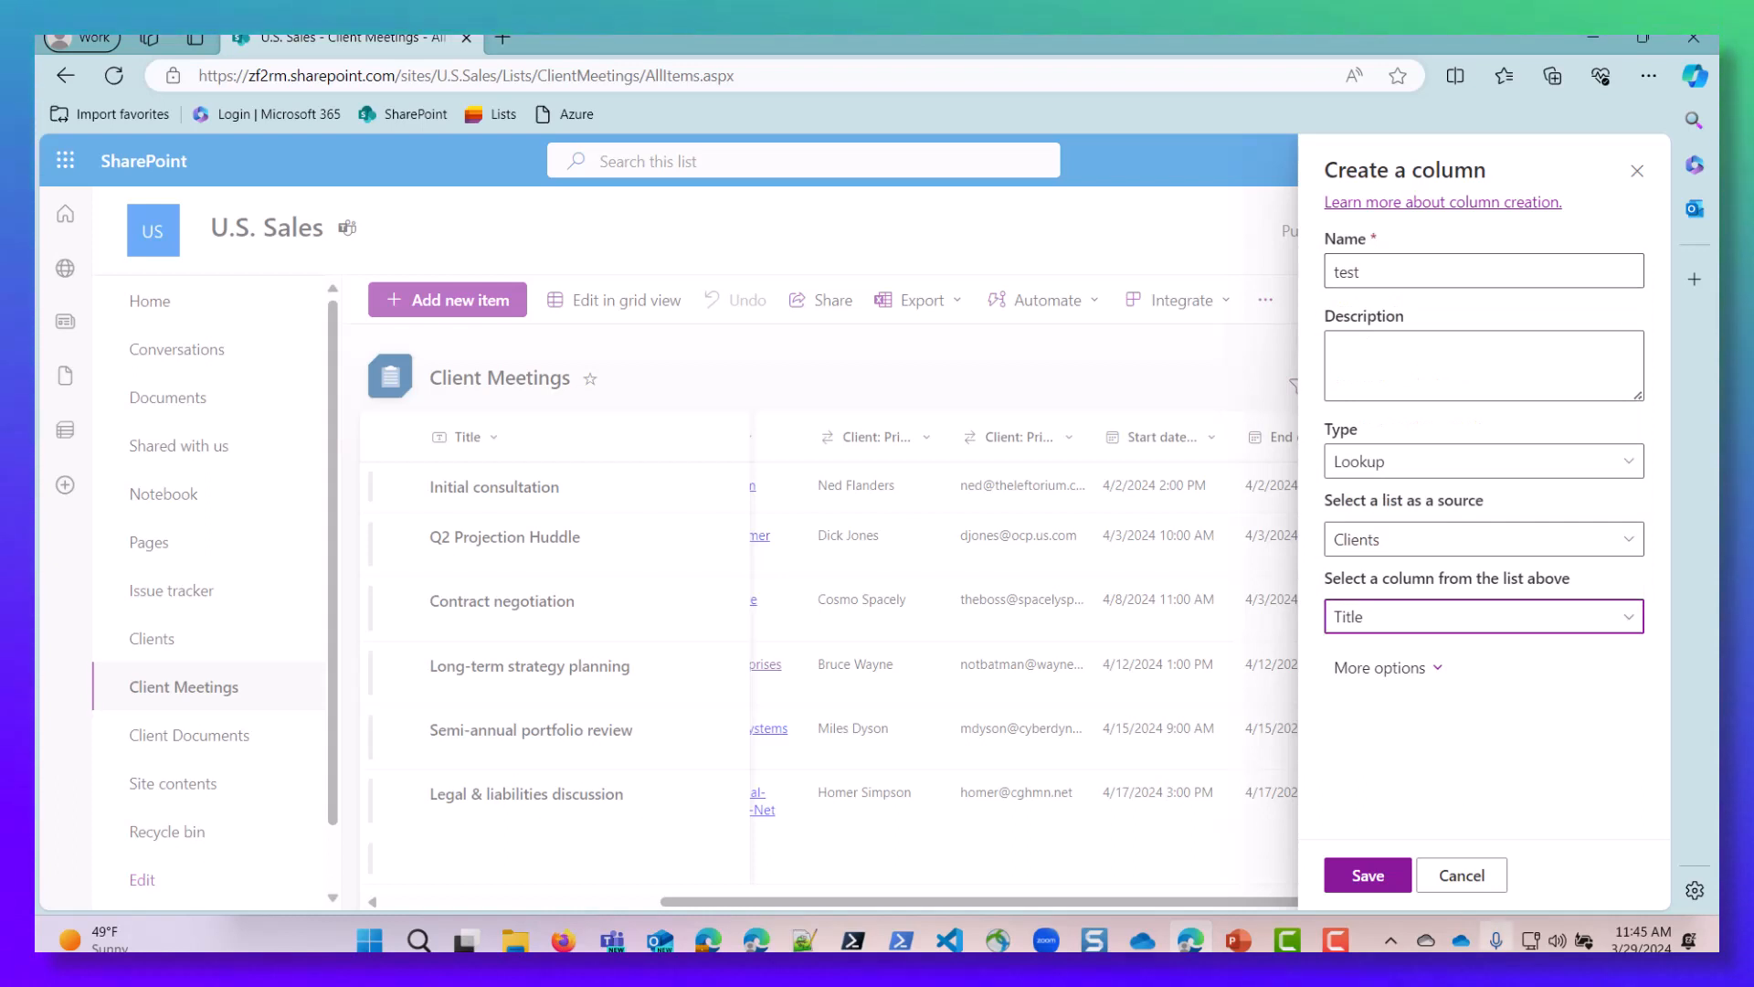
click(1367, 877)
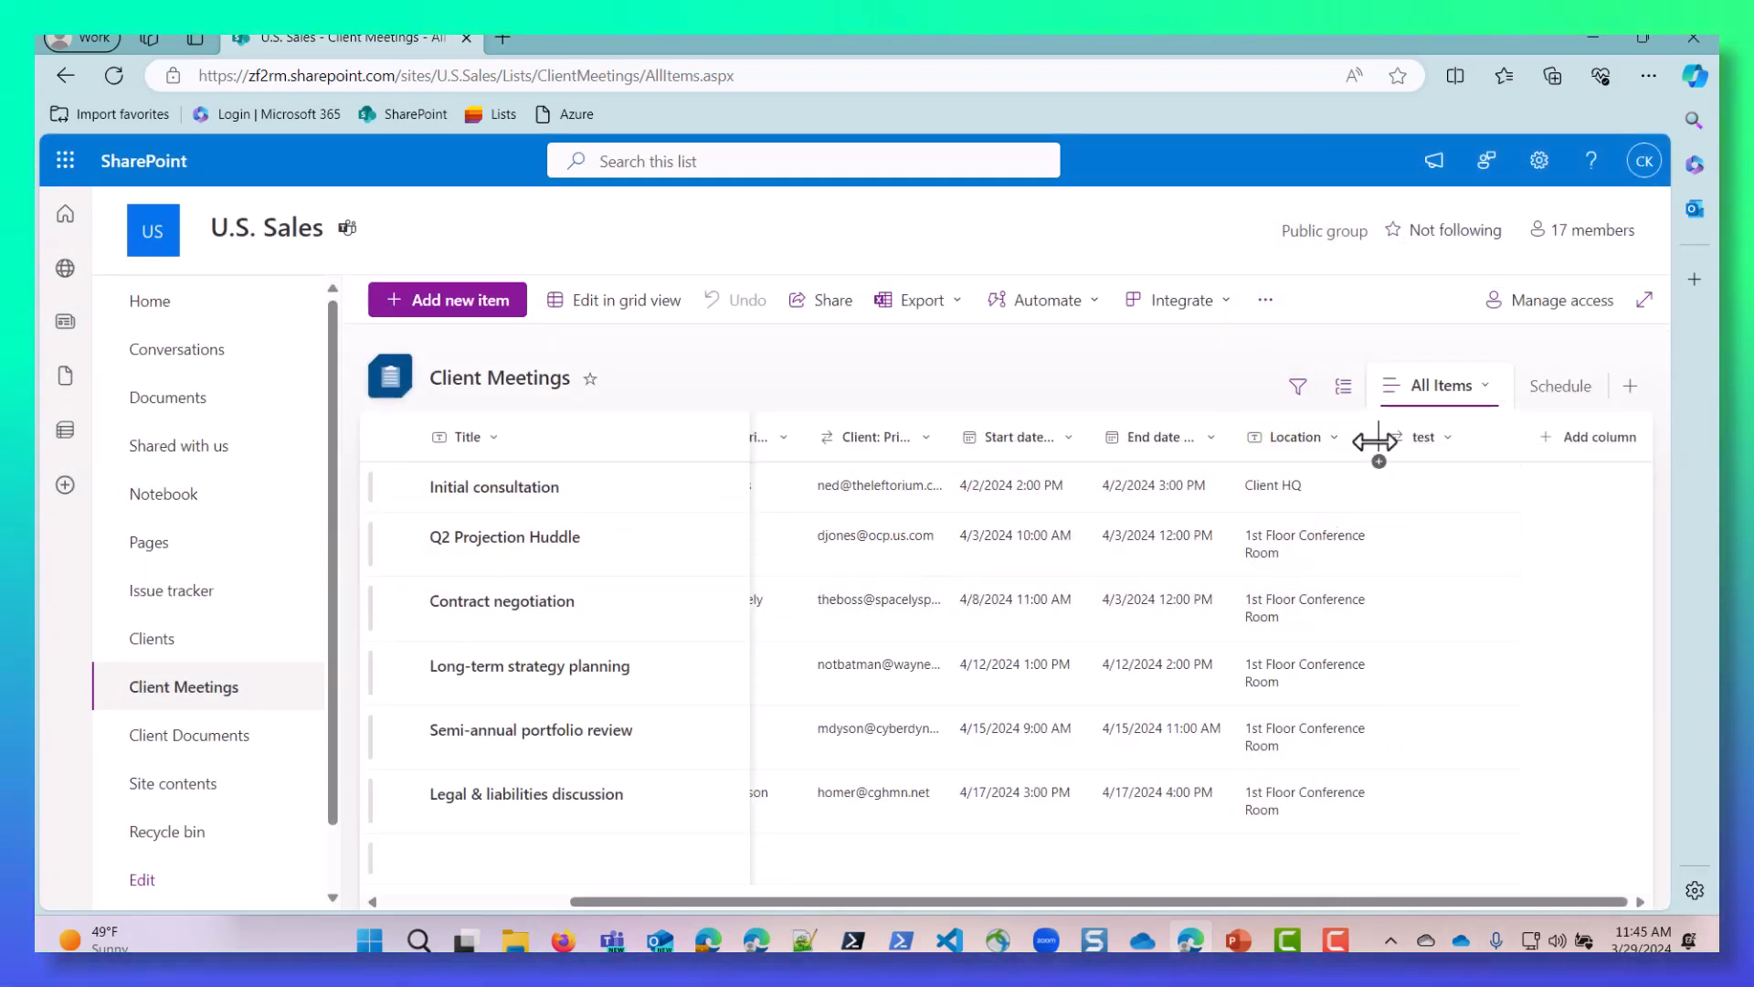
Step: Delete the test column from the Client Meetings list
click(1437, 449)
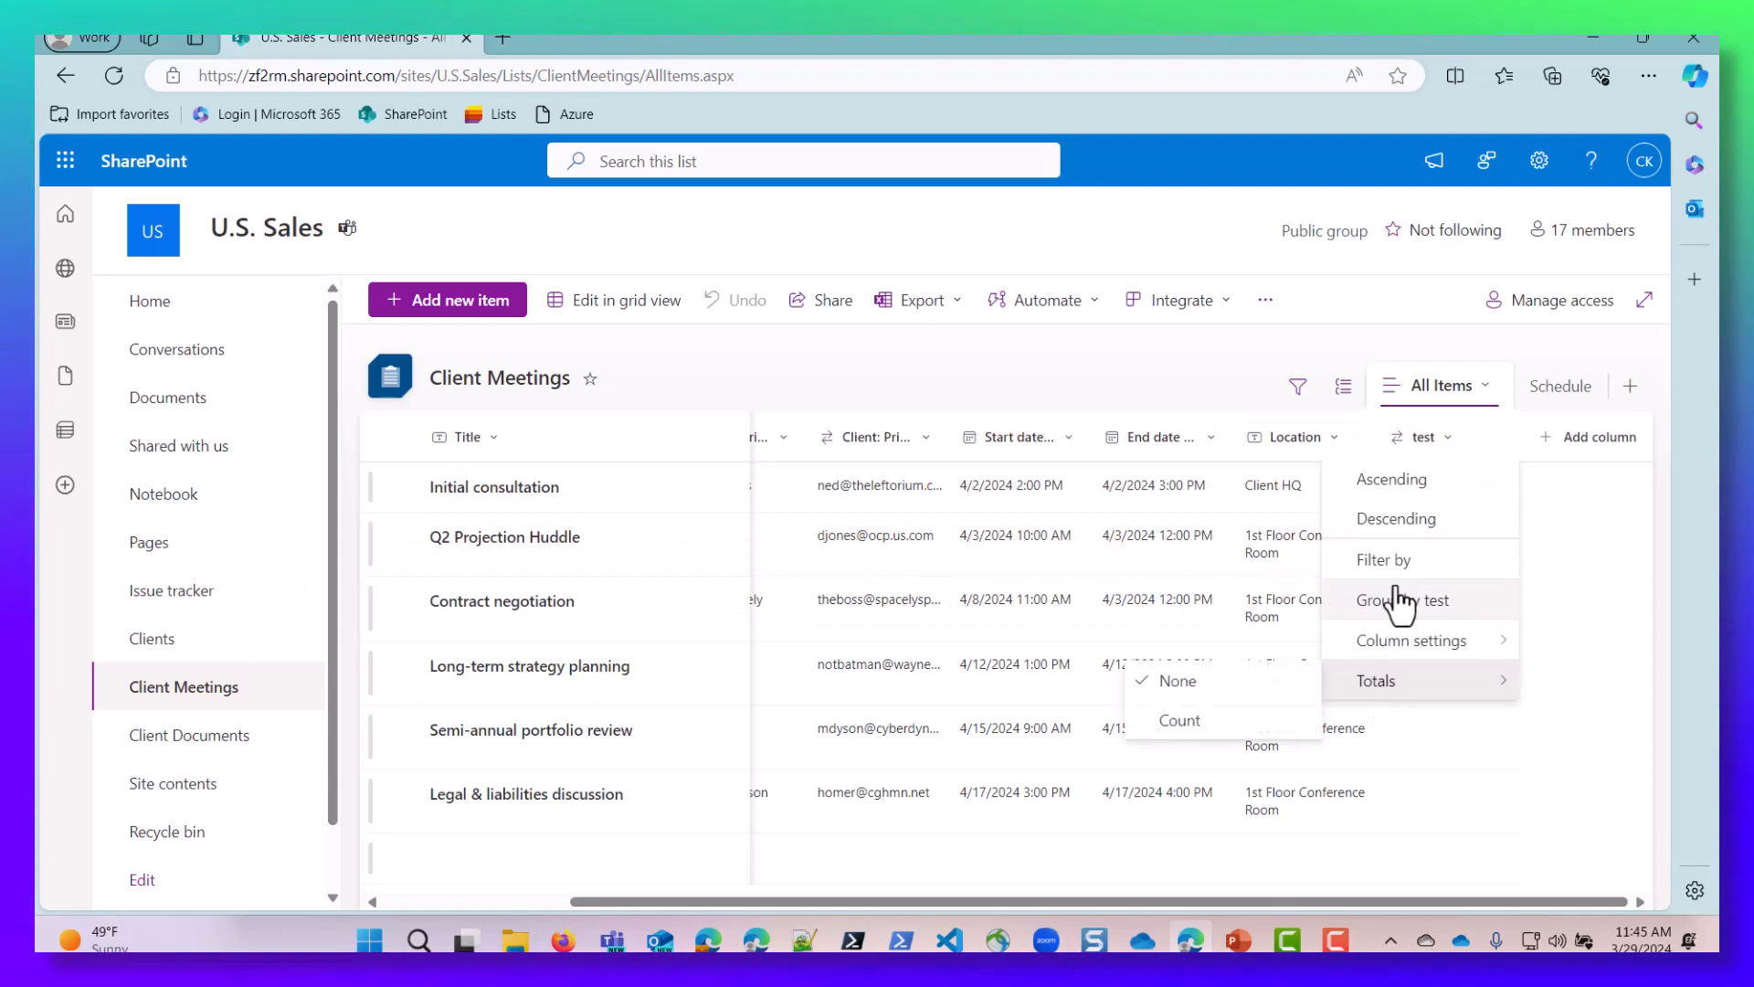
mouse_move(1412, 651)
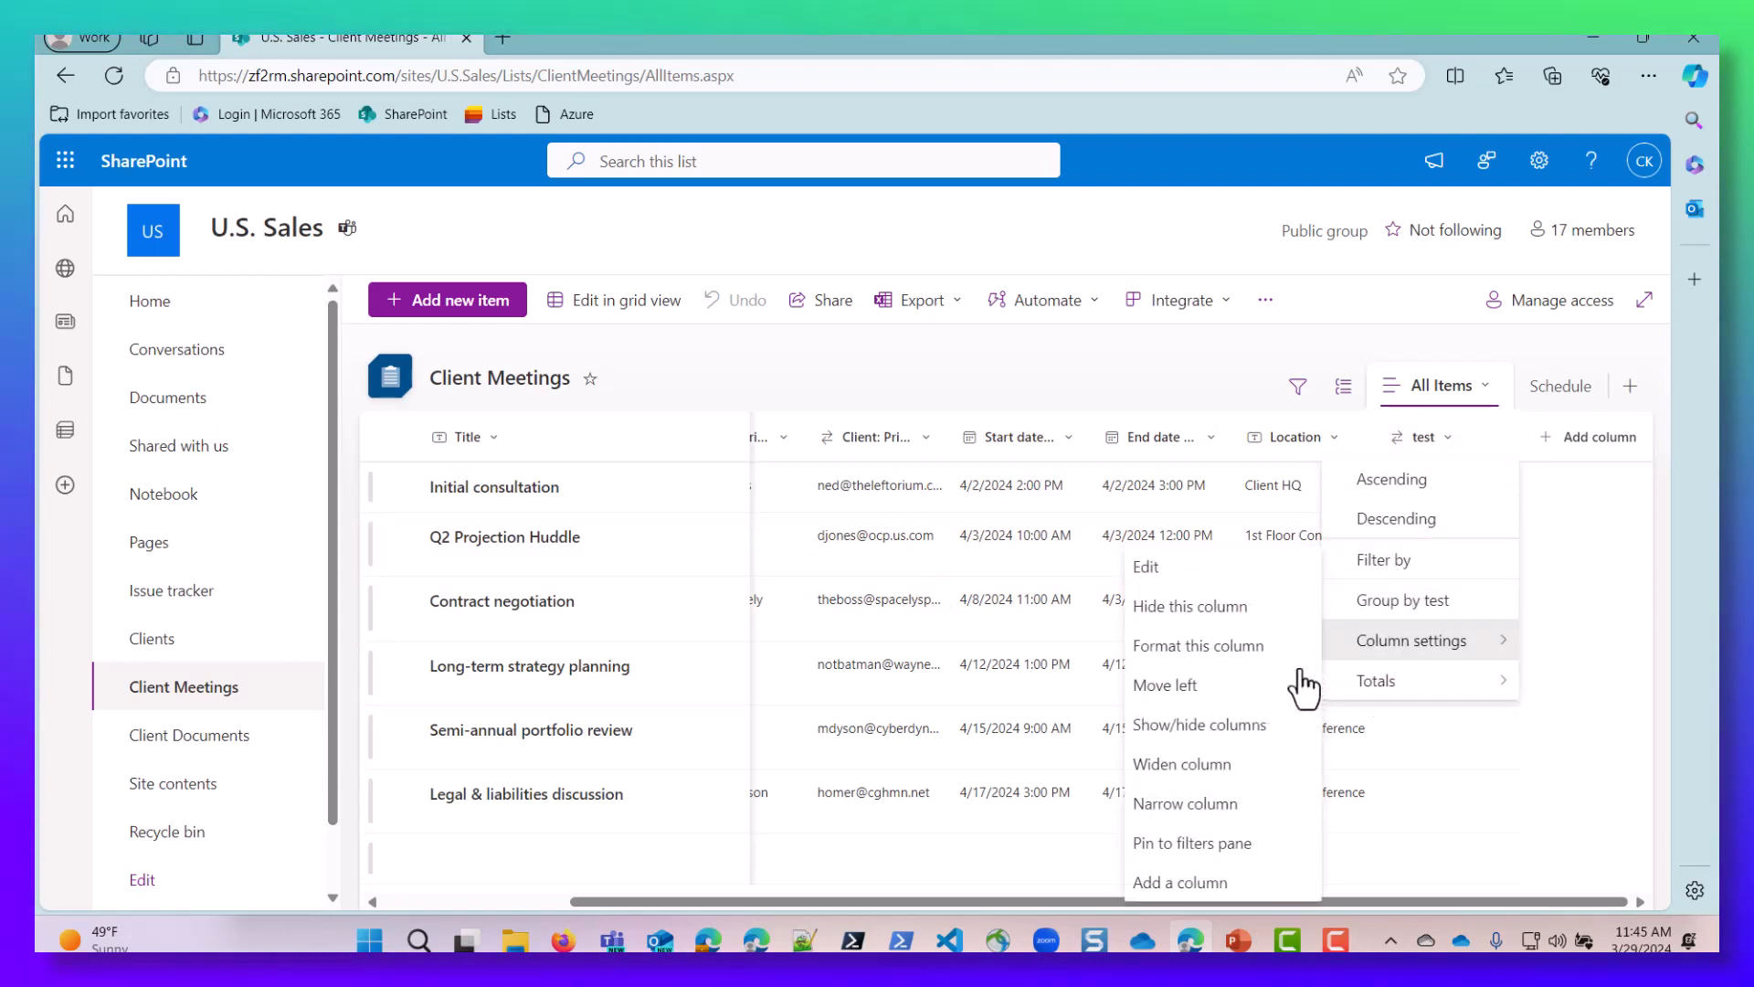
click(1166, 570)
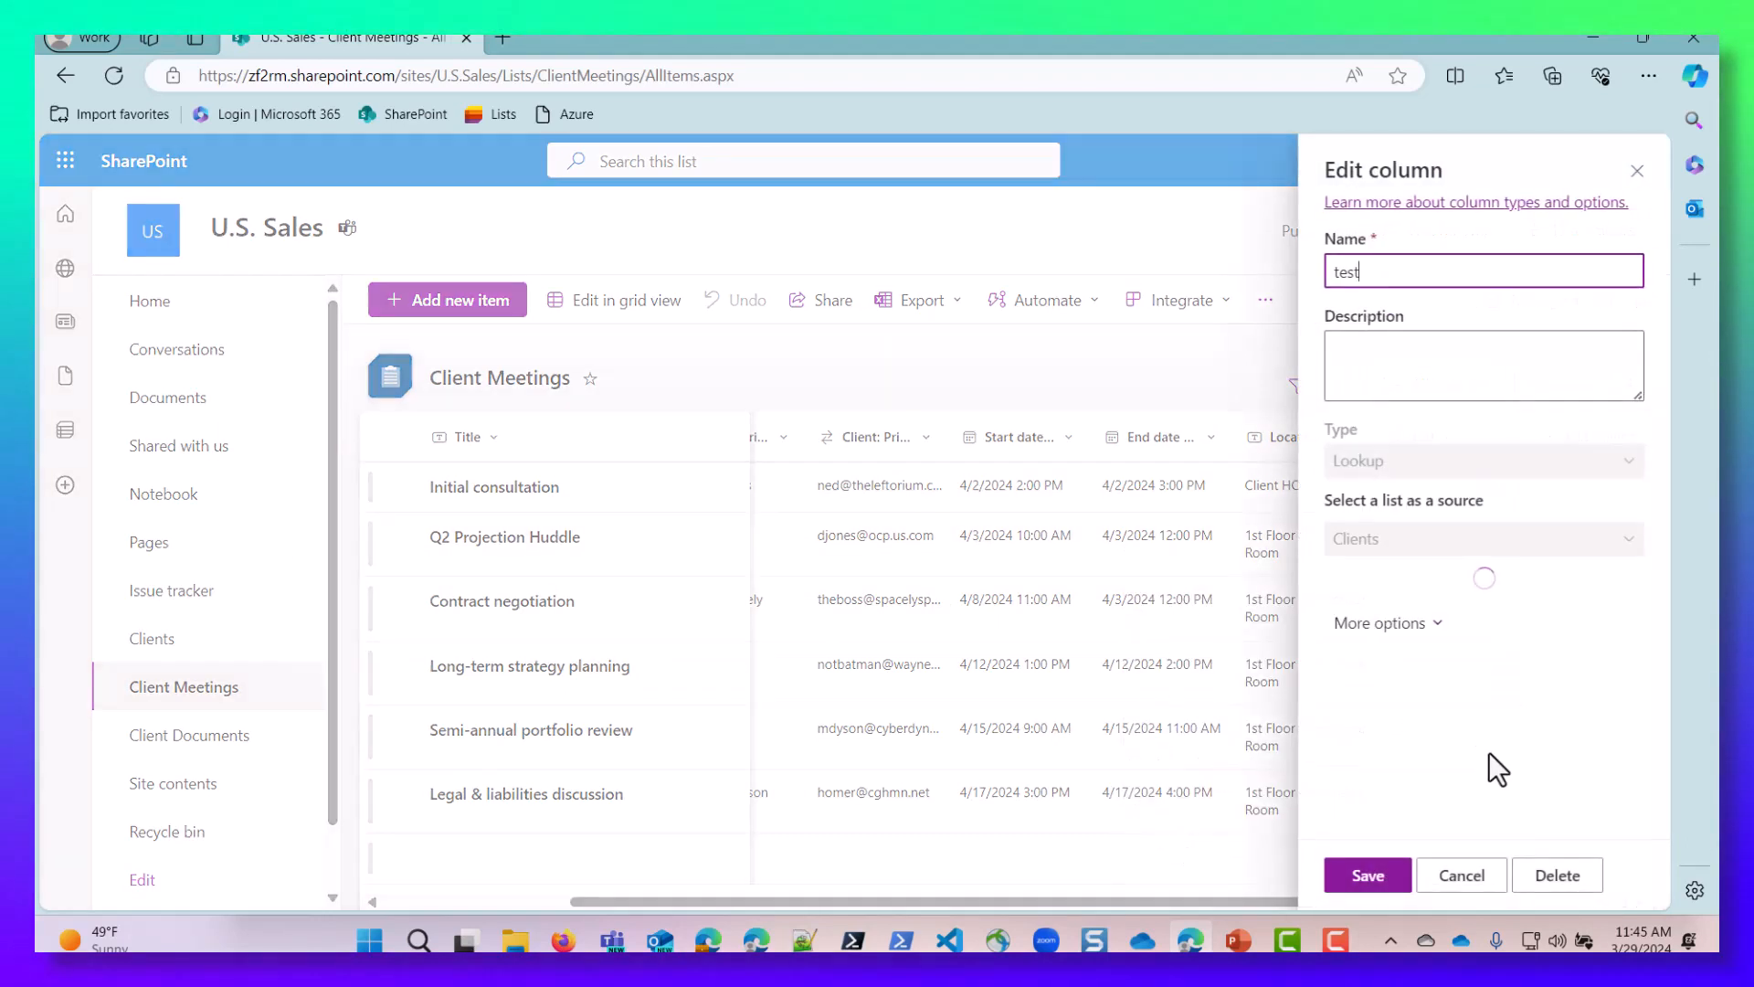
click(1555, 879)
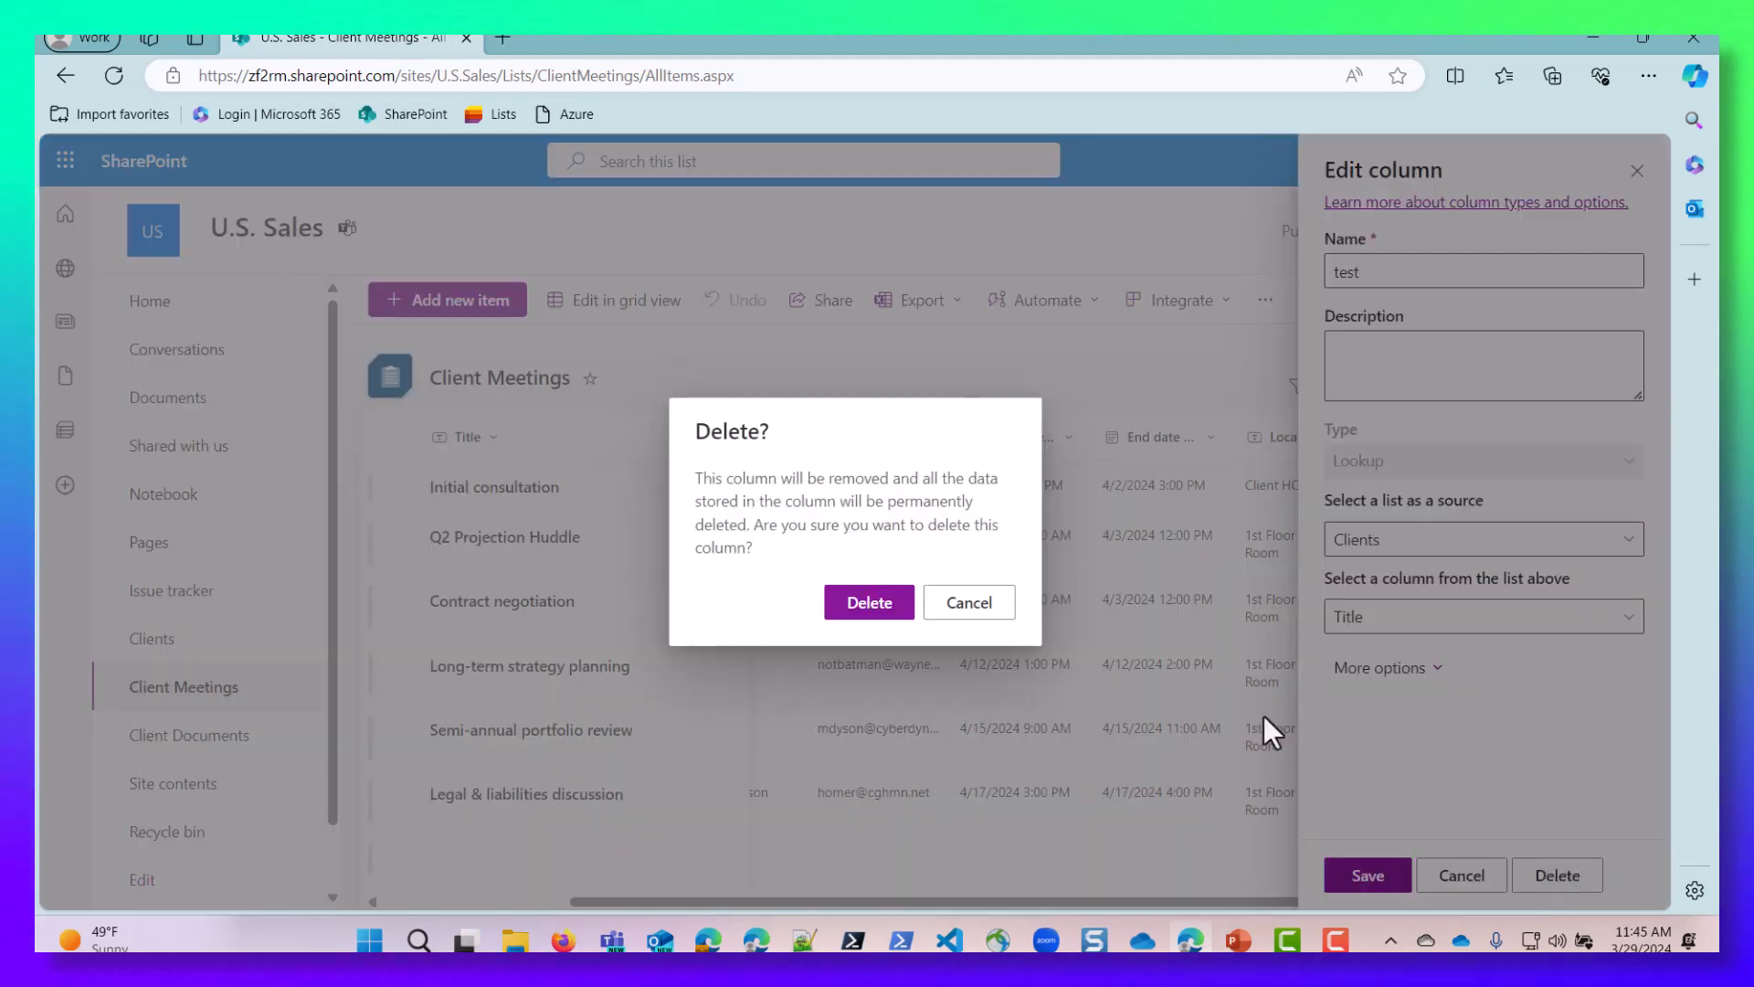
click(870, 602)
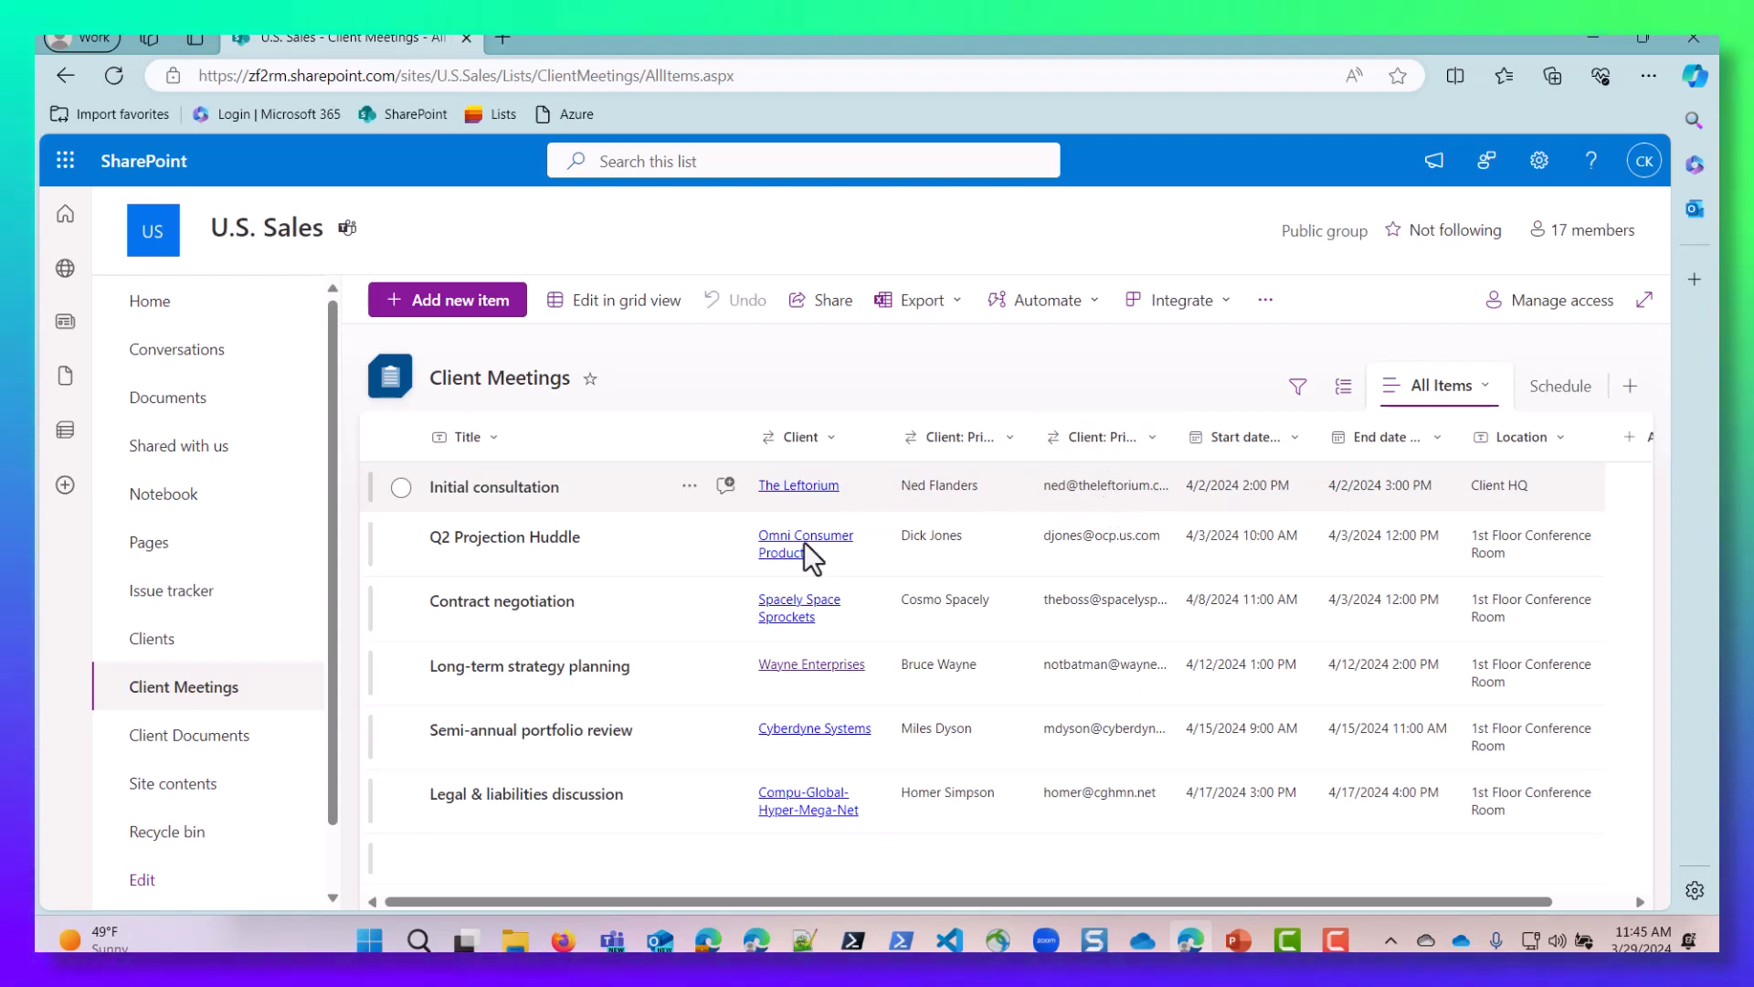
Step: View the client record linked to the first Compu-Global-Hyper-Mega-Net file in the Client Documents library, and close it
click(187, 736)
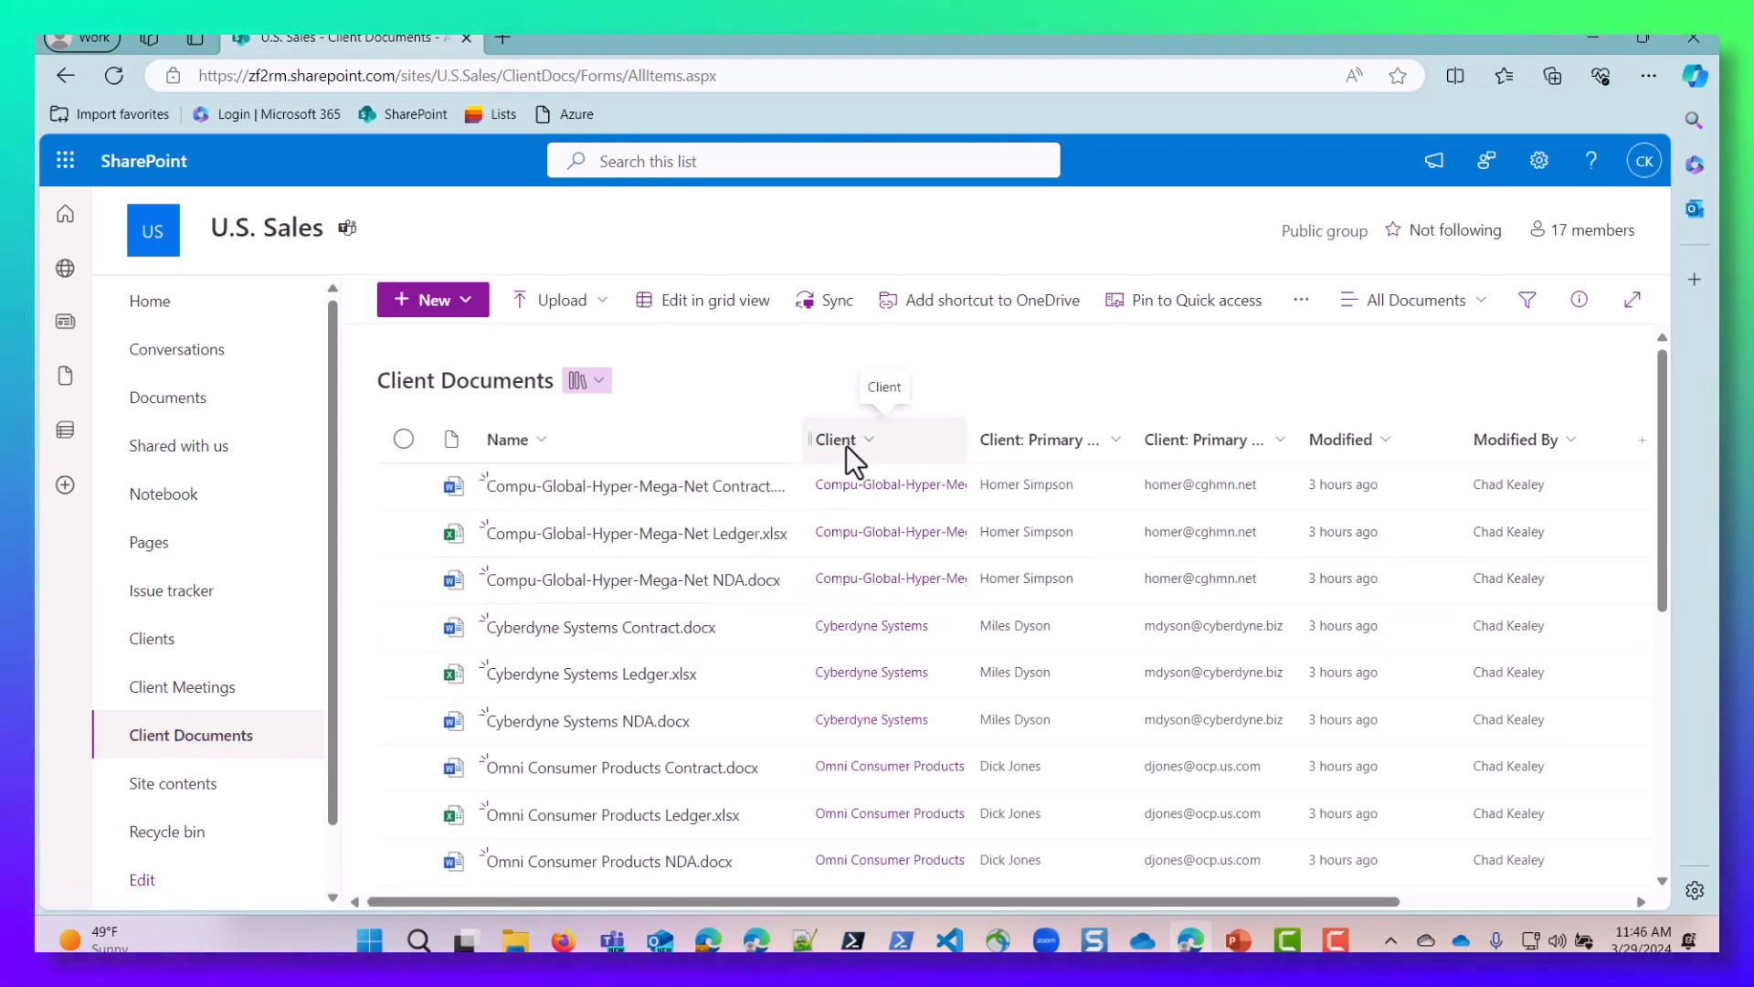
click(879, 486)
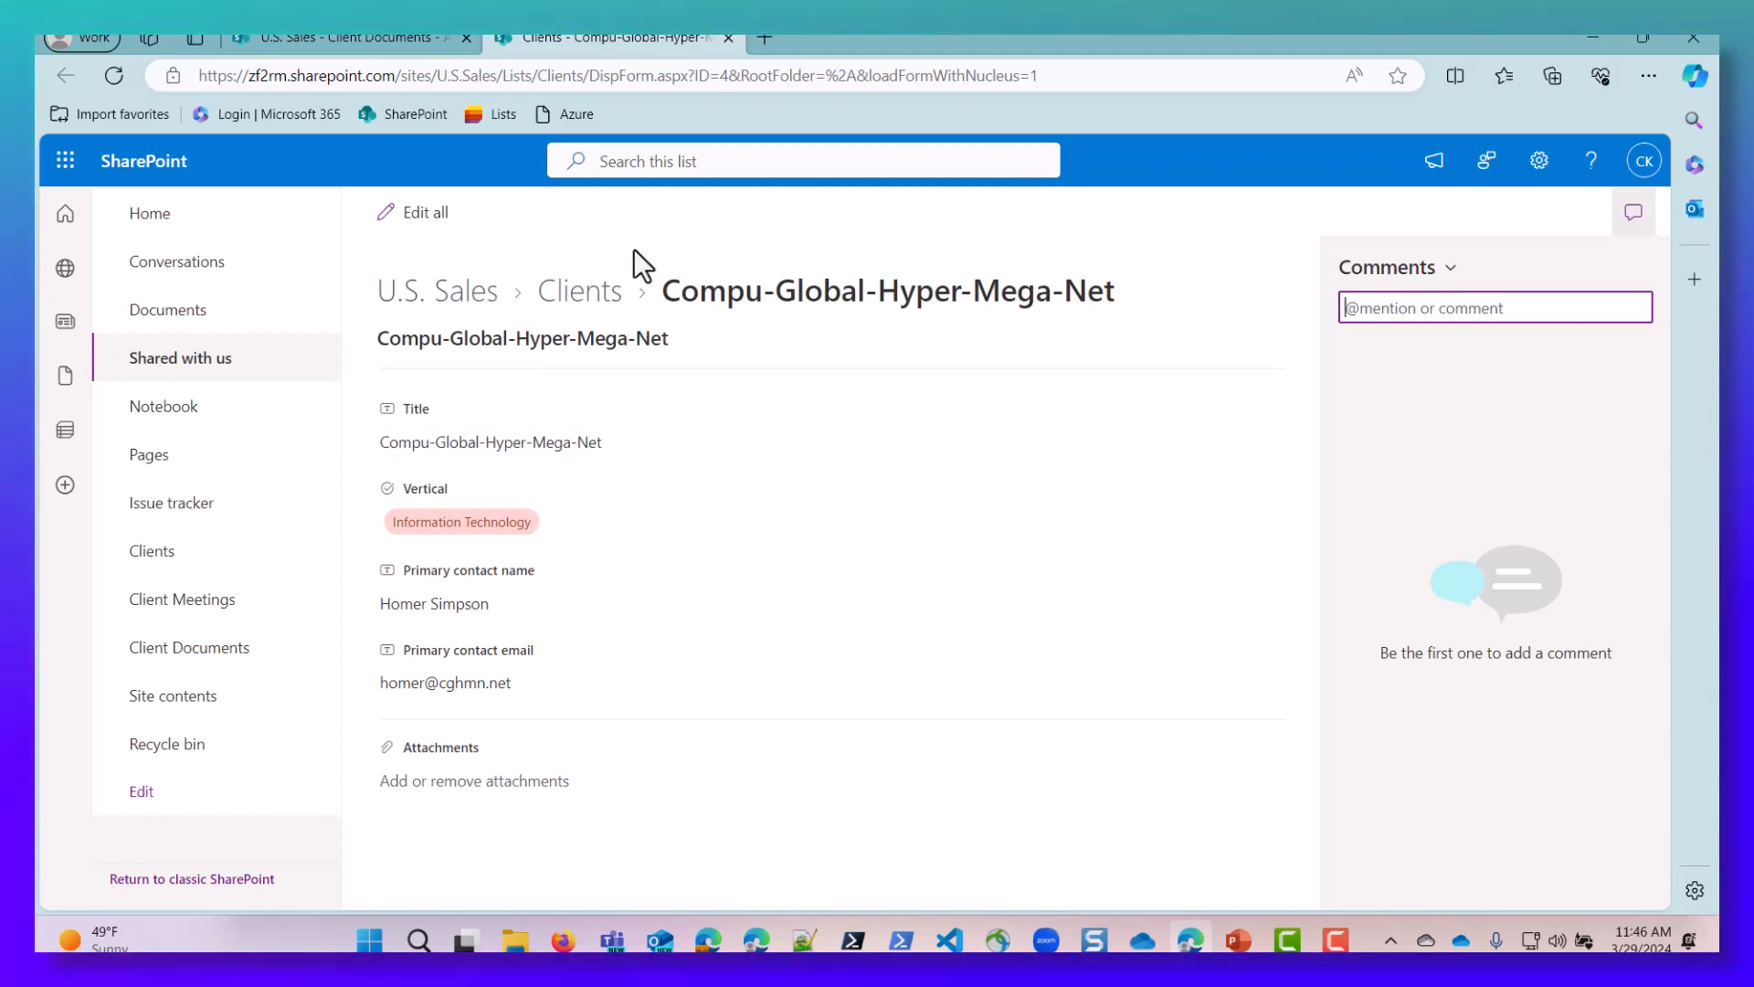
click(730, 40)
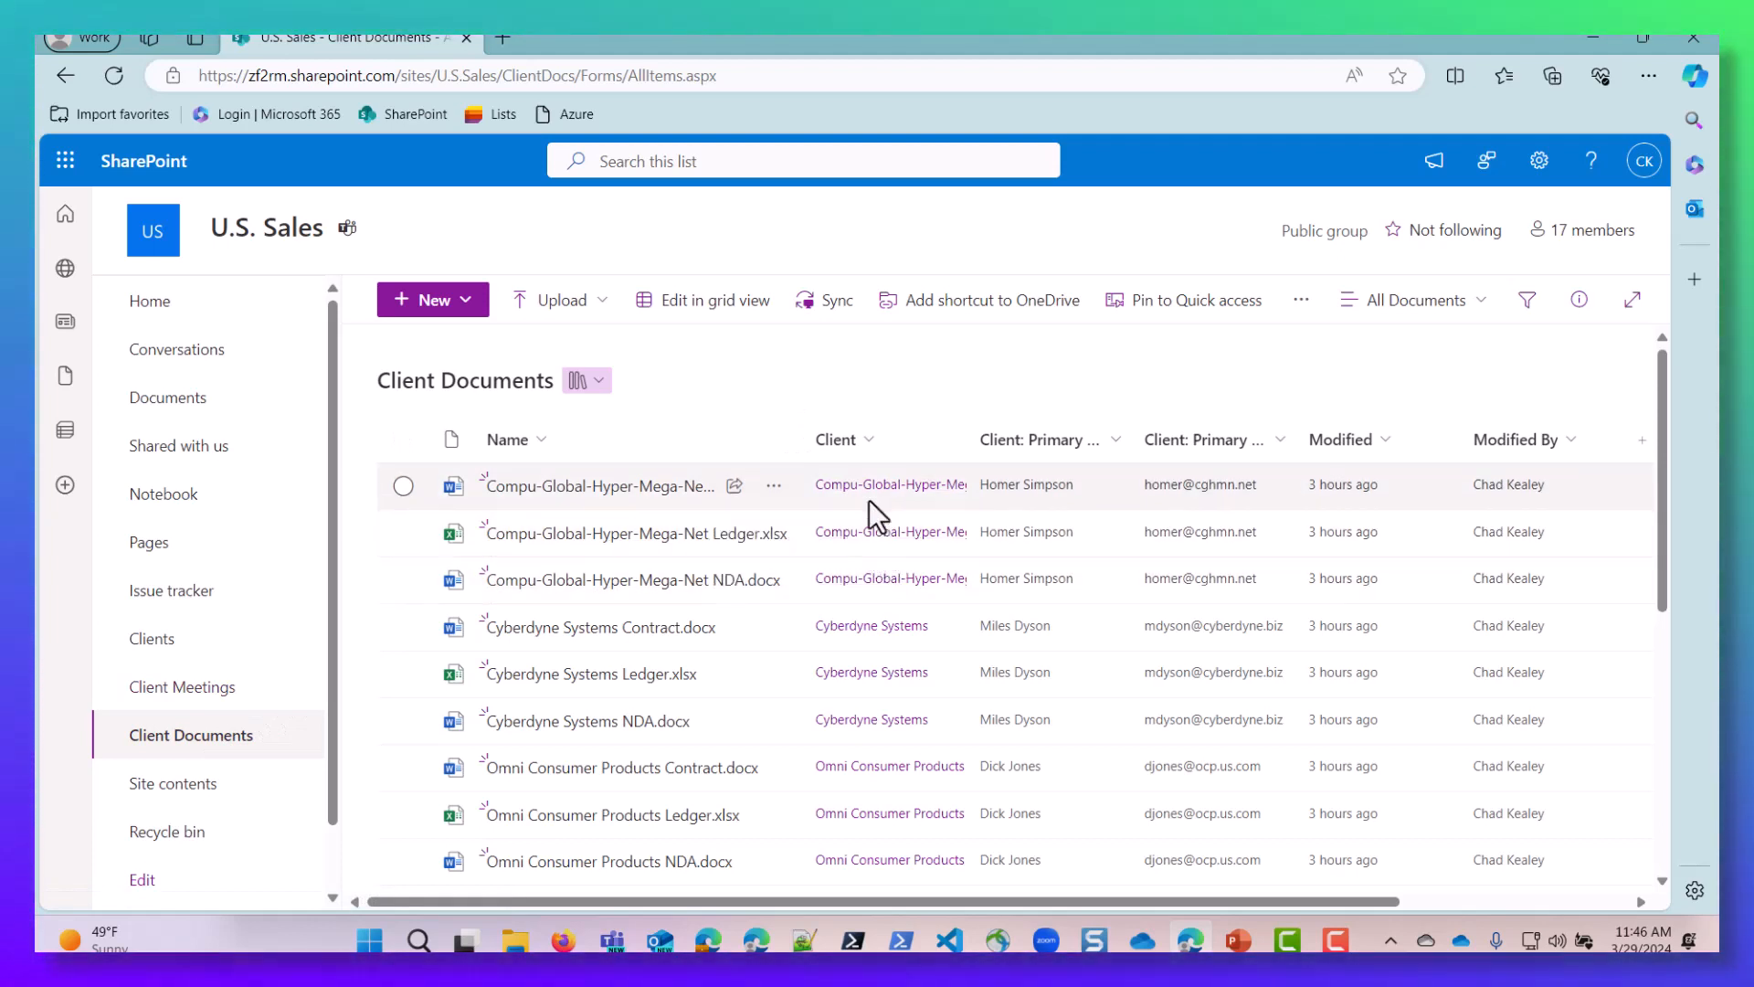
Step: Filter the Client Documents library to the client The Leftorium and check the available view options
click(866, 440)
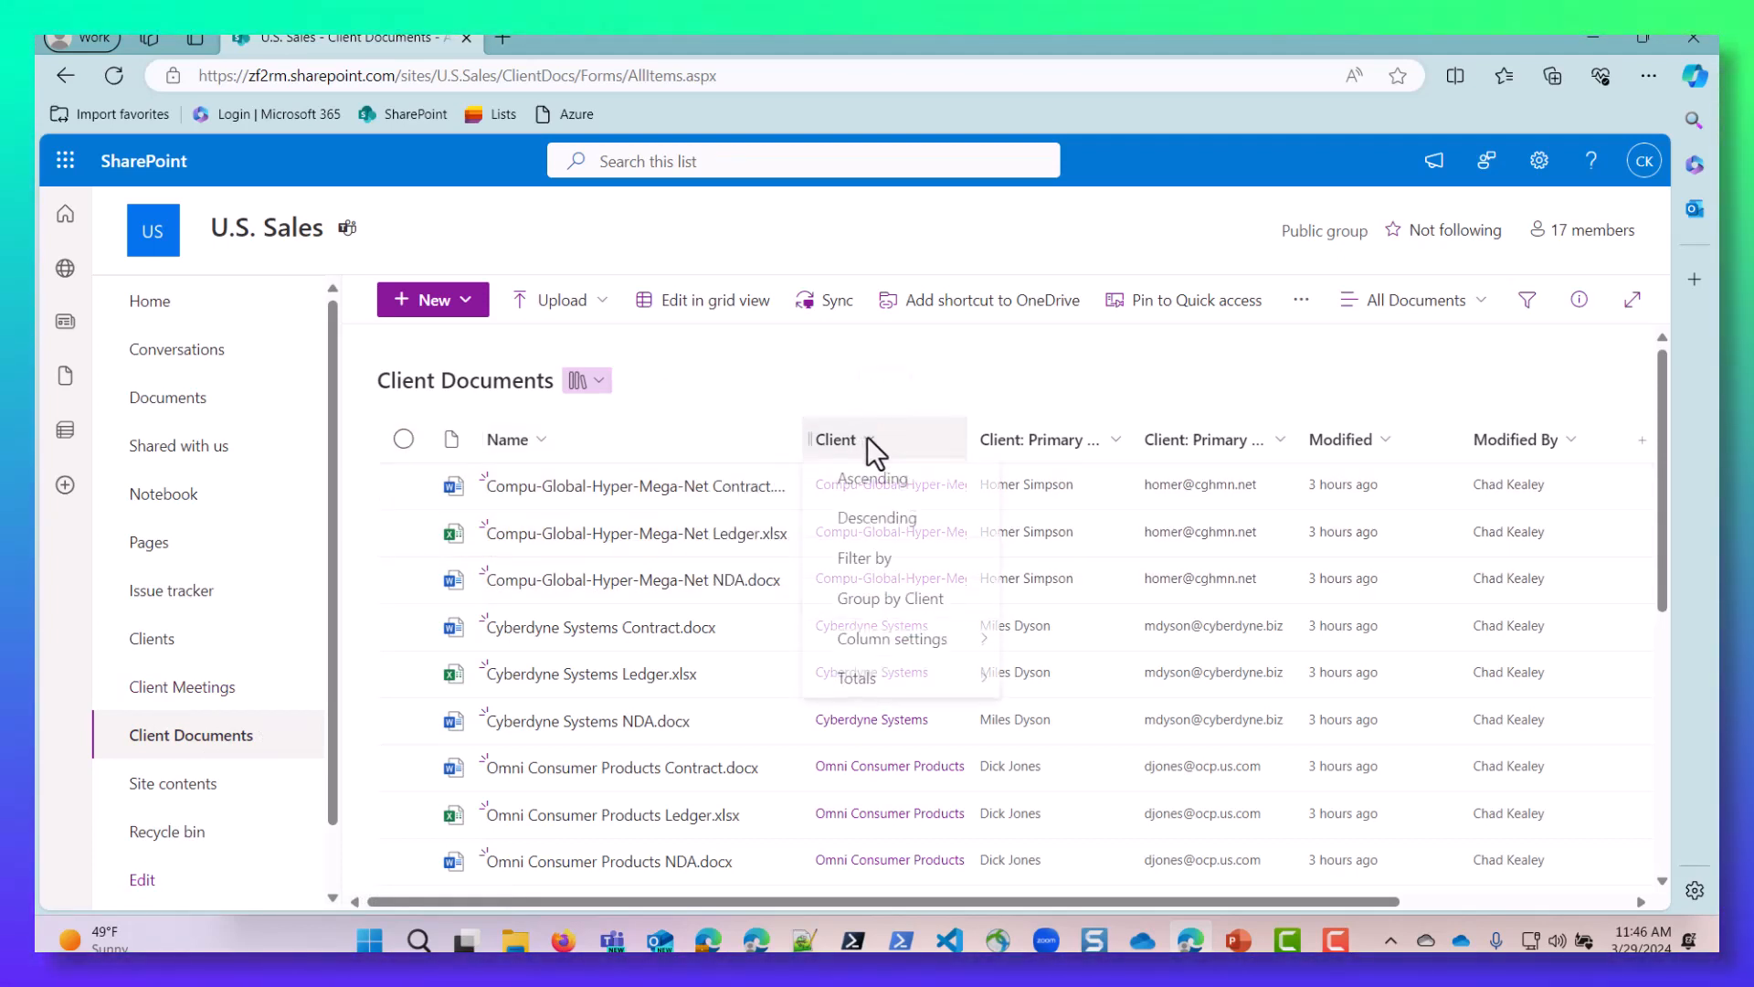
click(868, 565)
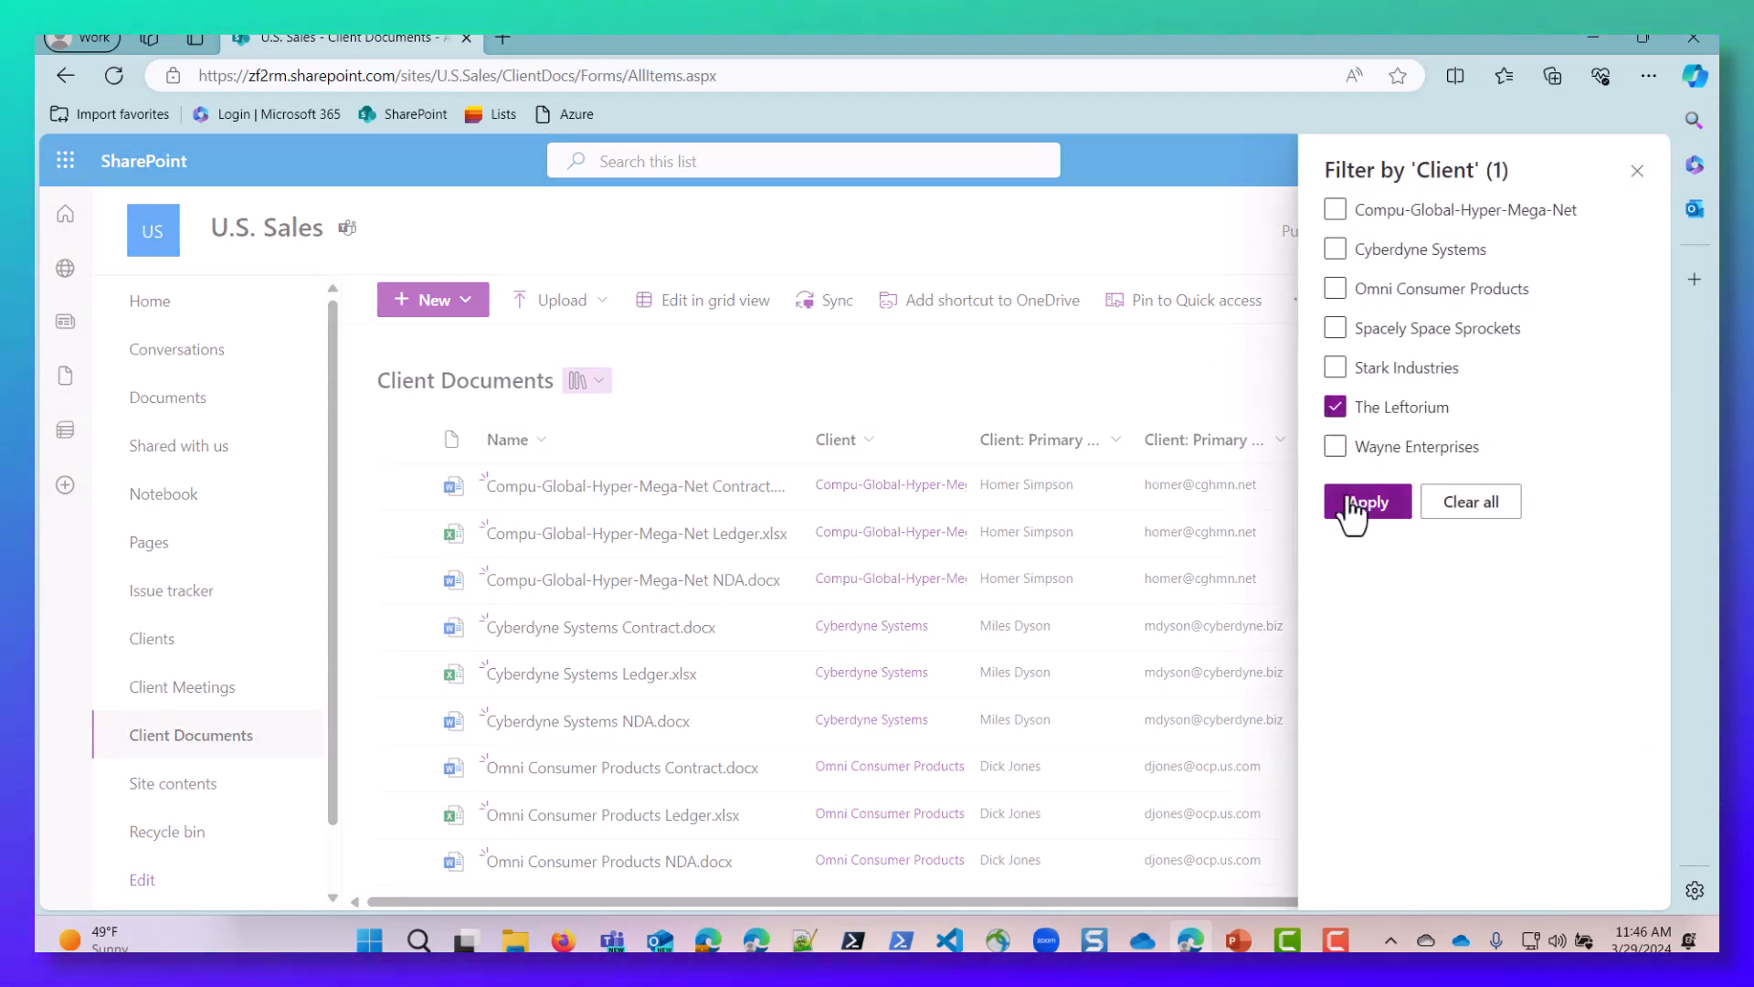
click(1348, 502)
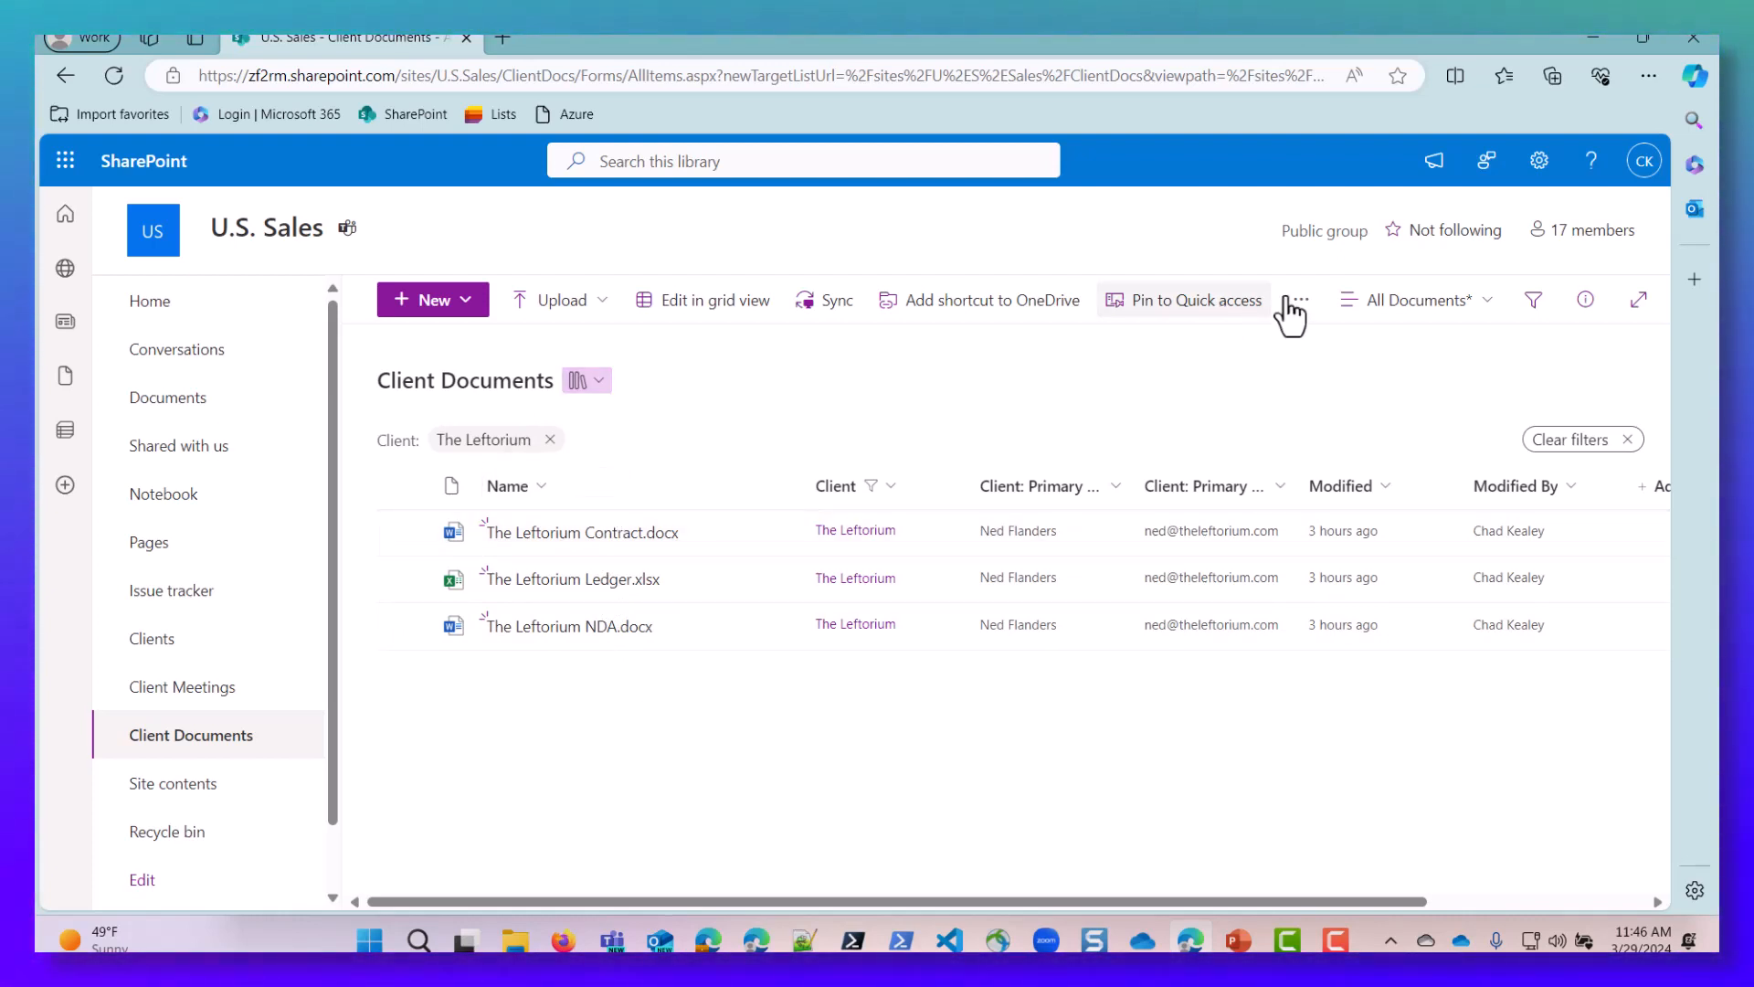
click(1443, 303)
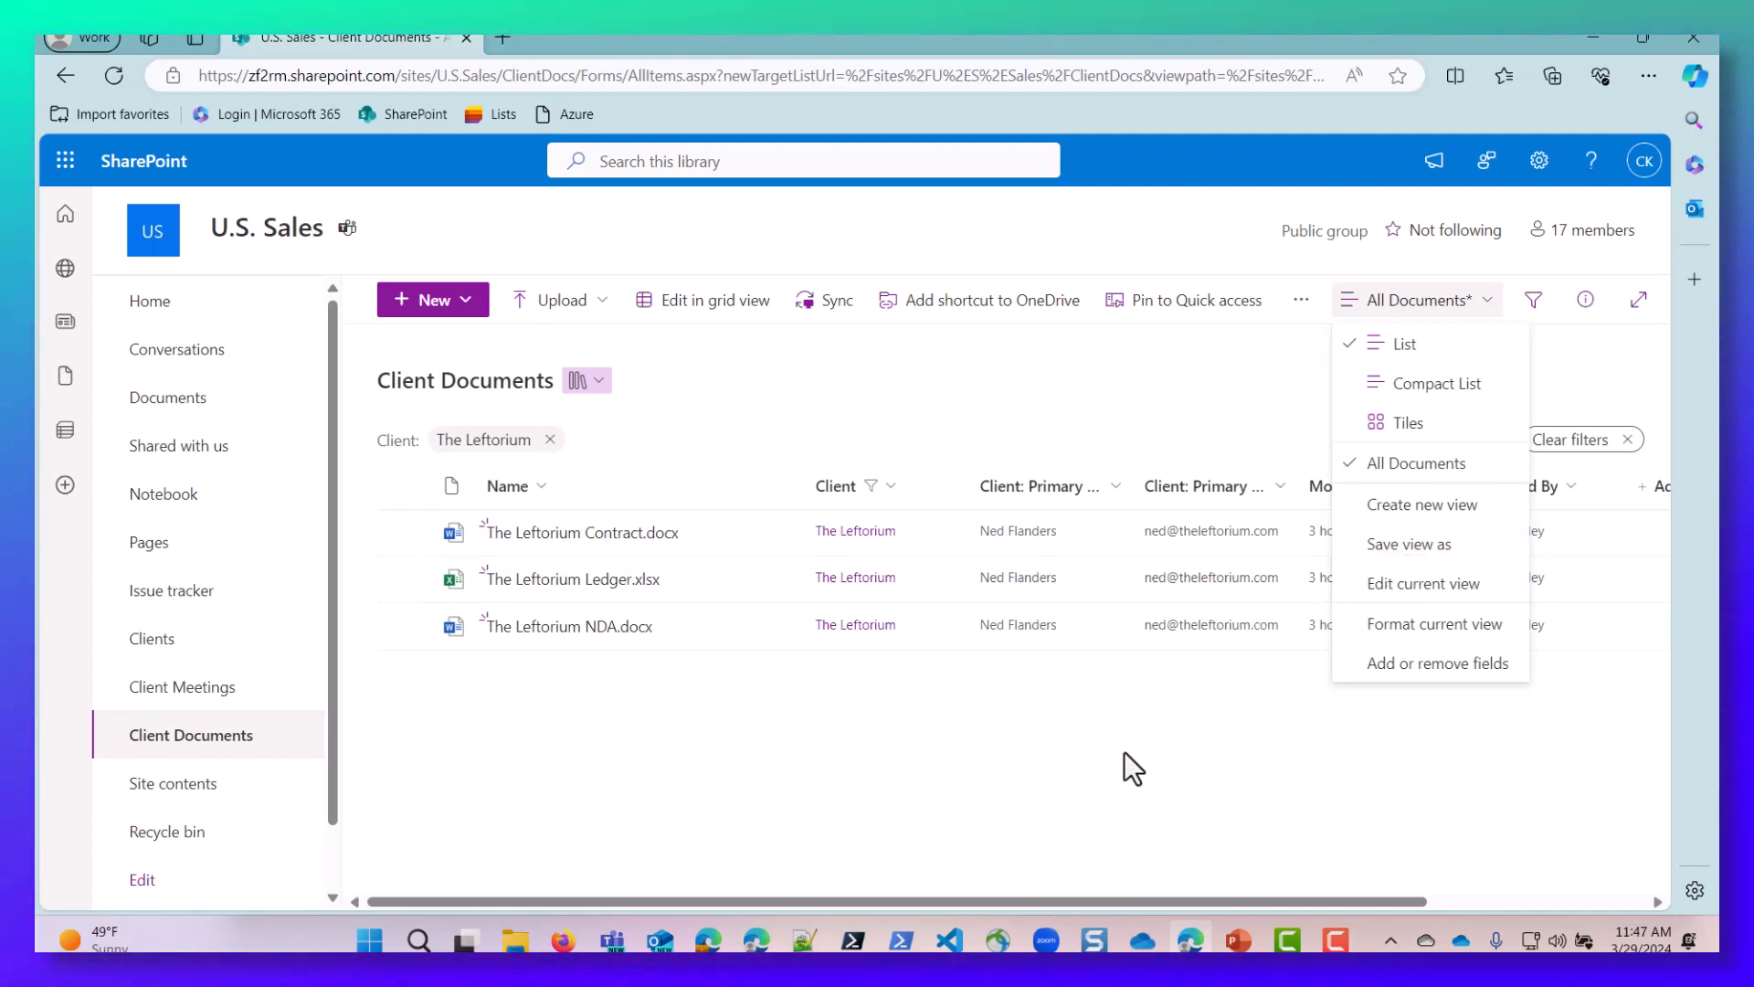
click(1105, 765)
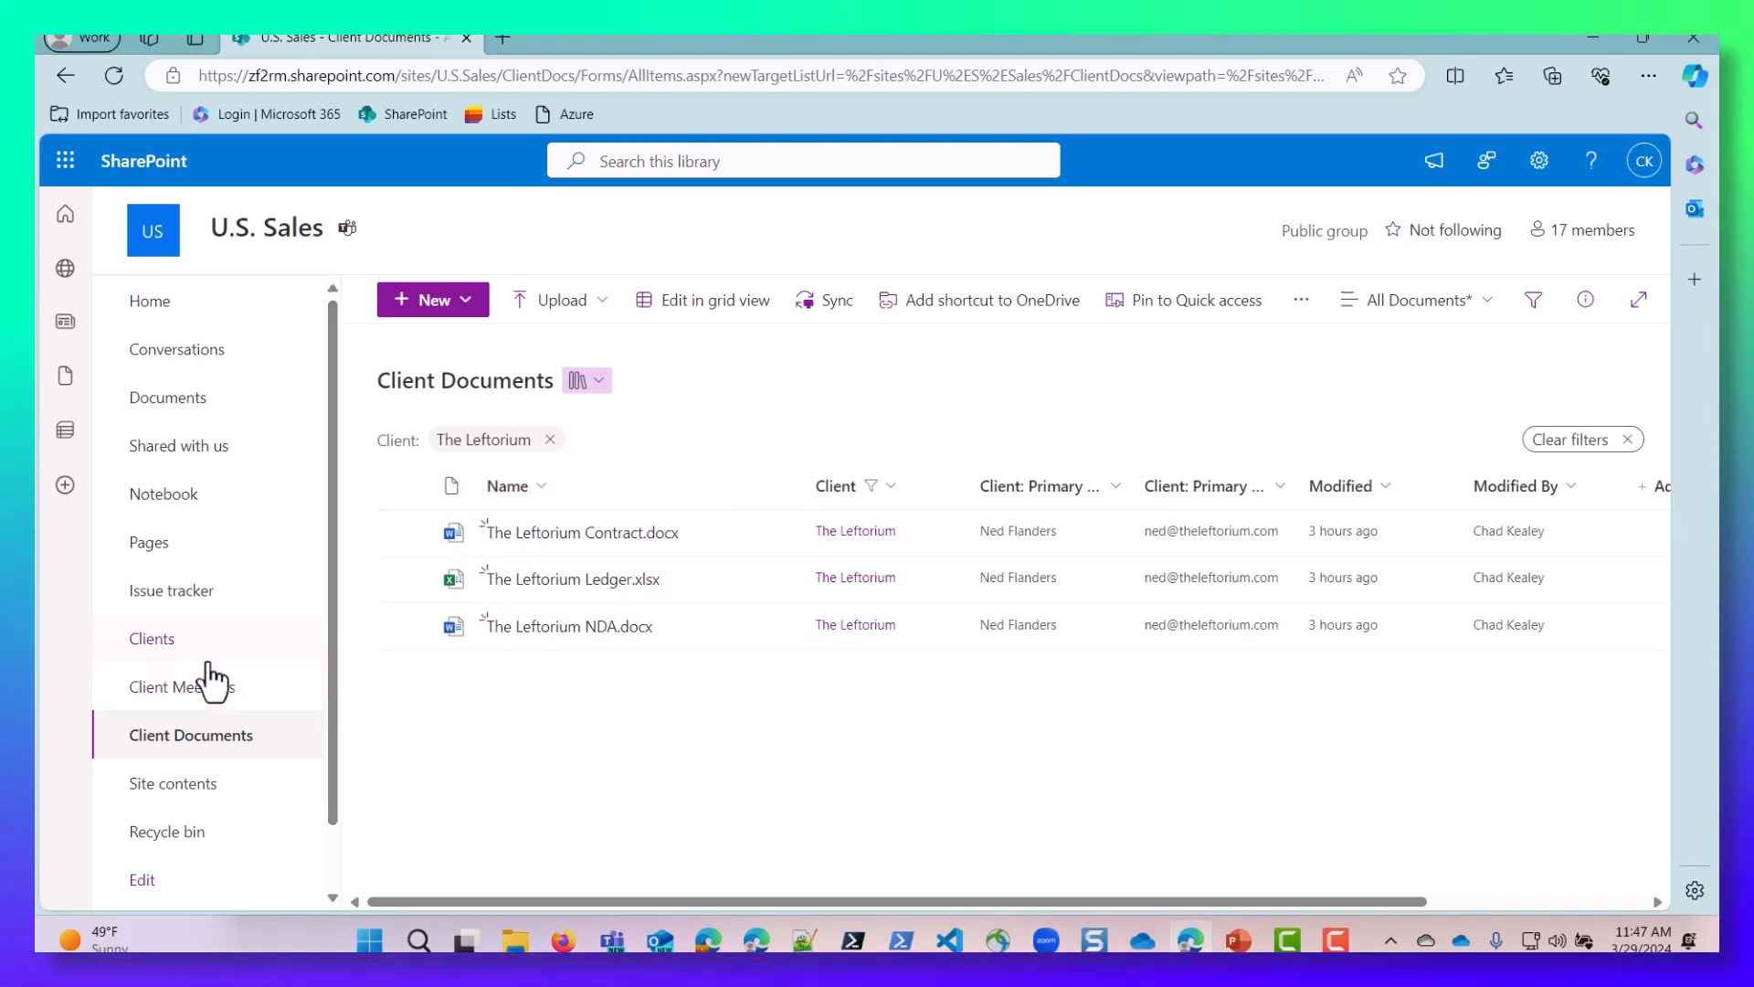
Step: Start a new column in the Clients list using the full set of column types
click(157, 648)
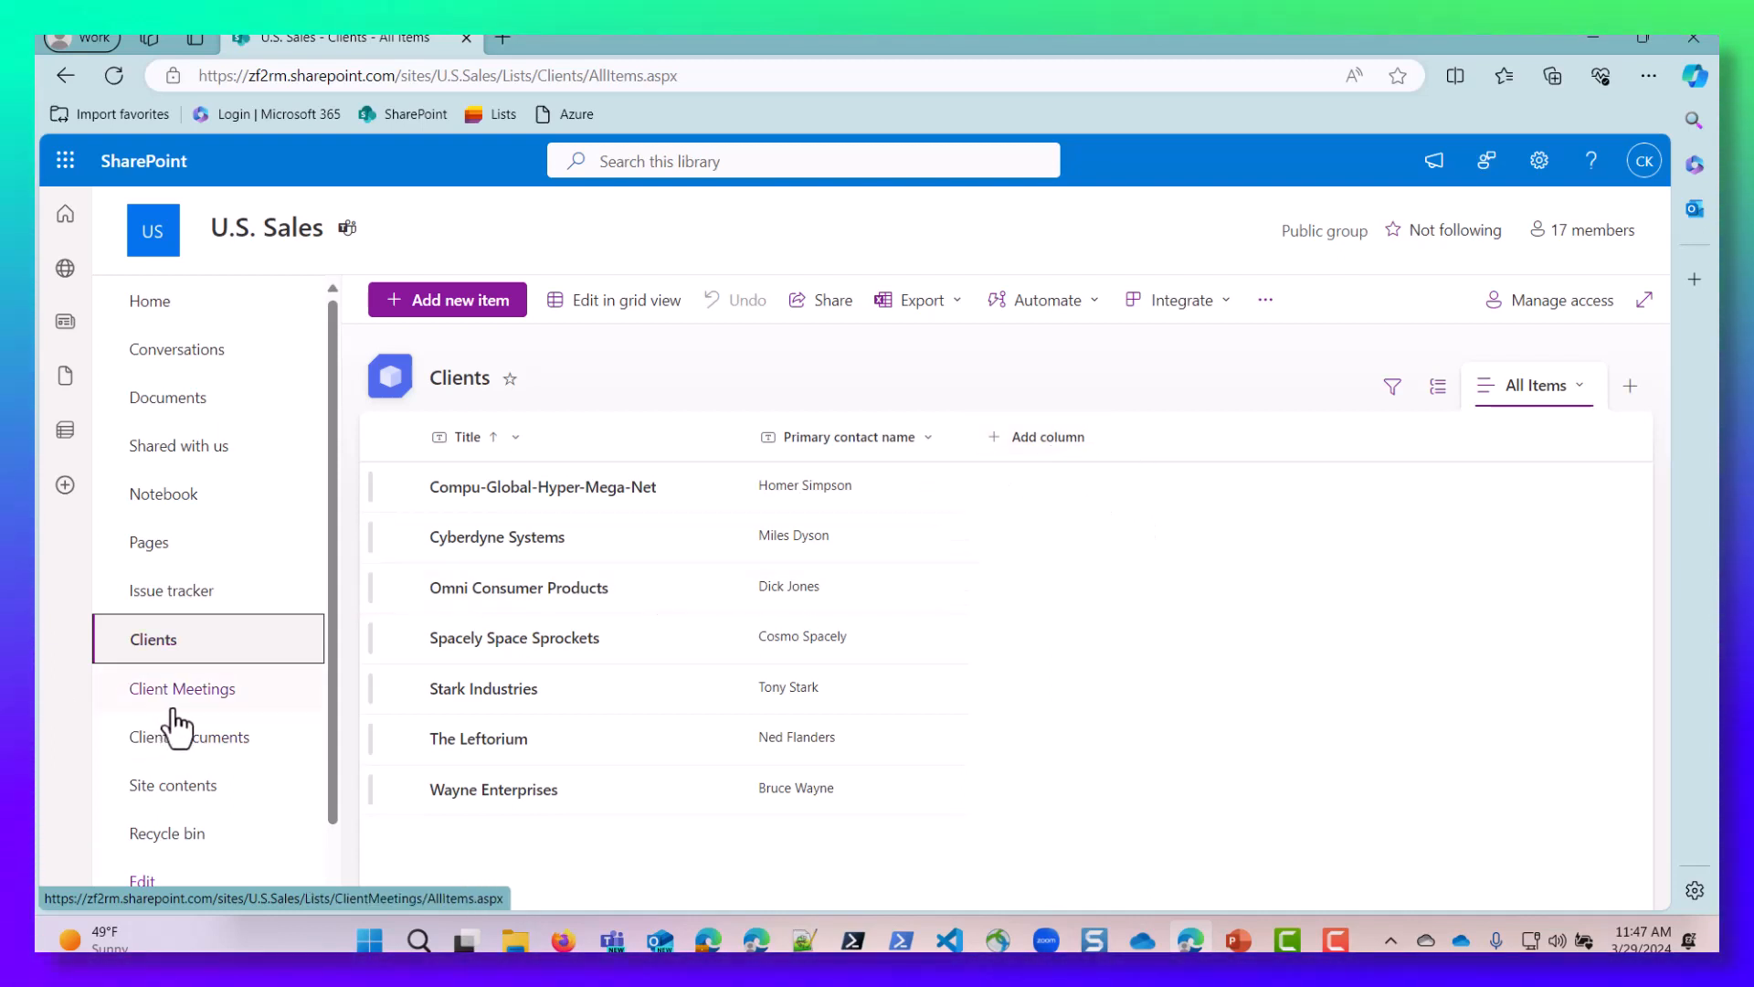
click(1066, 434)
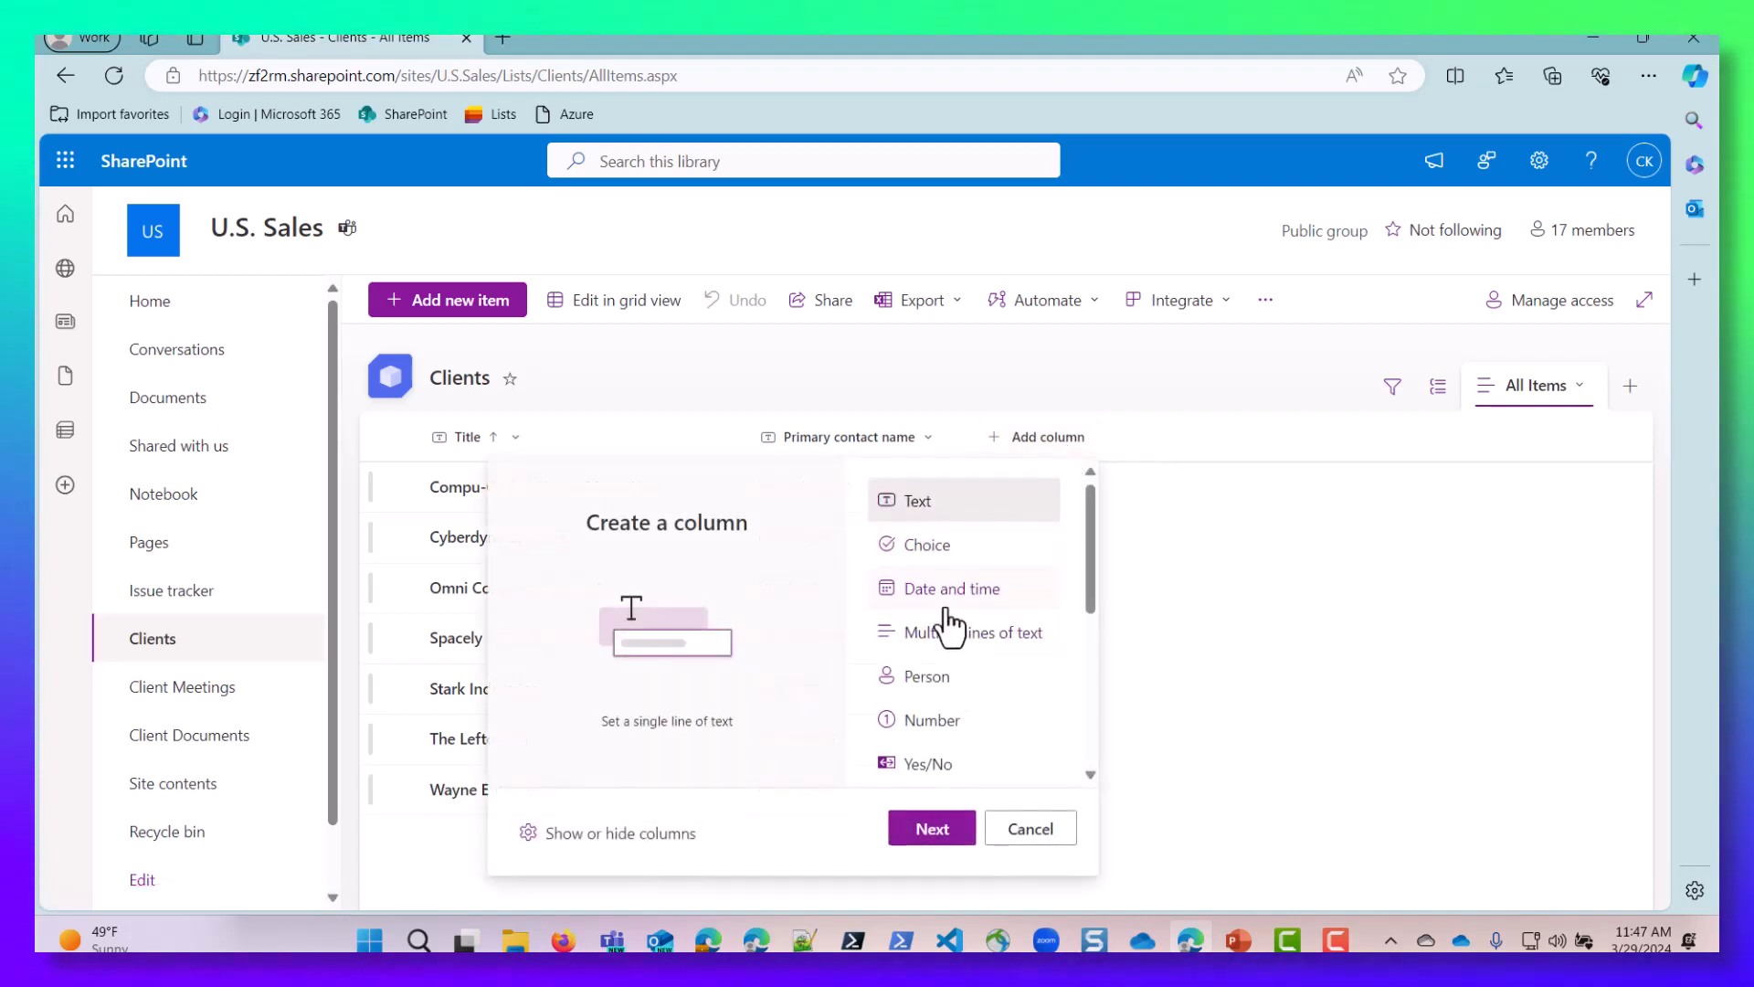
scroll(950, 628, down, 2)
scroll(946, 640, down, 2)
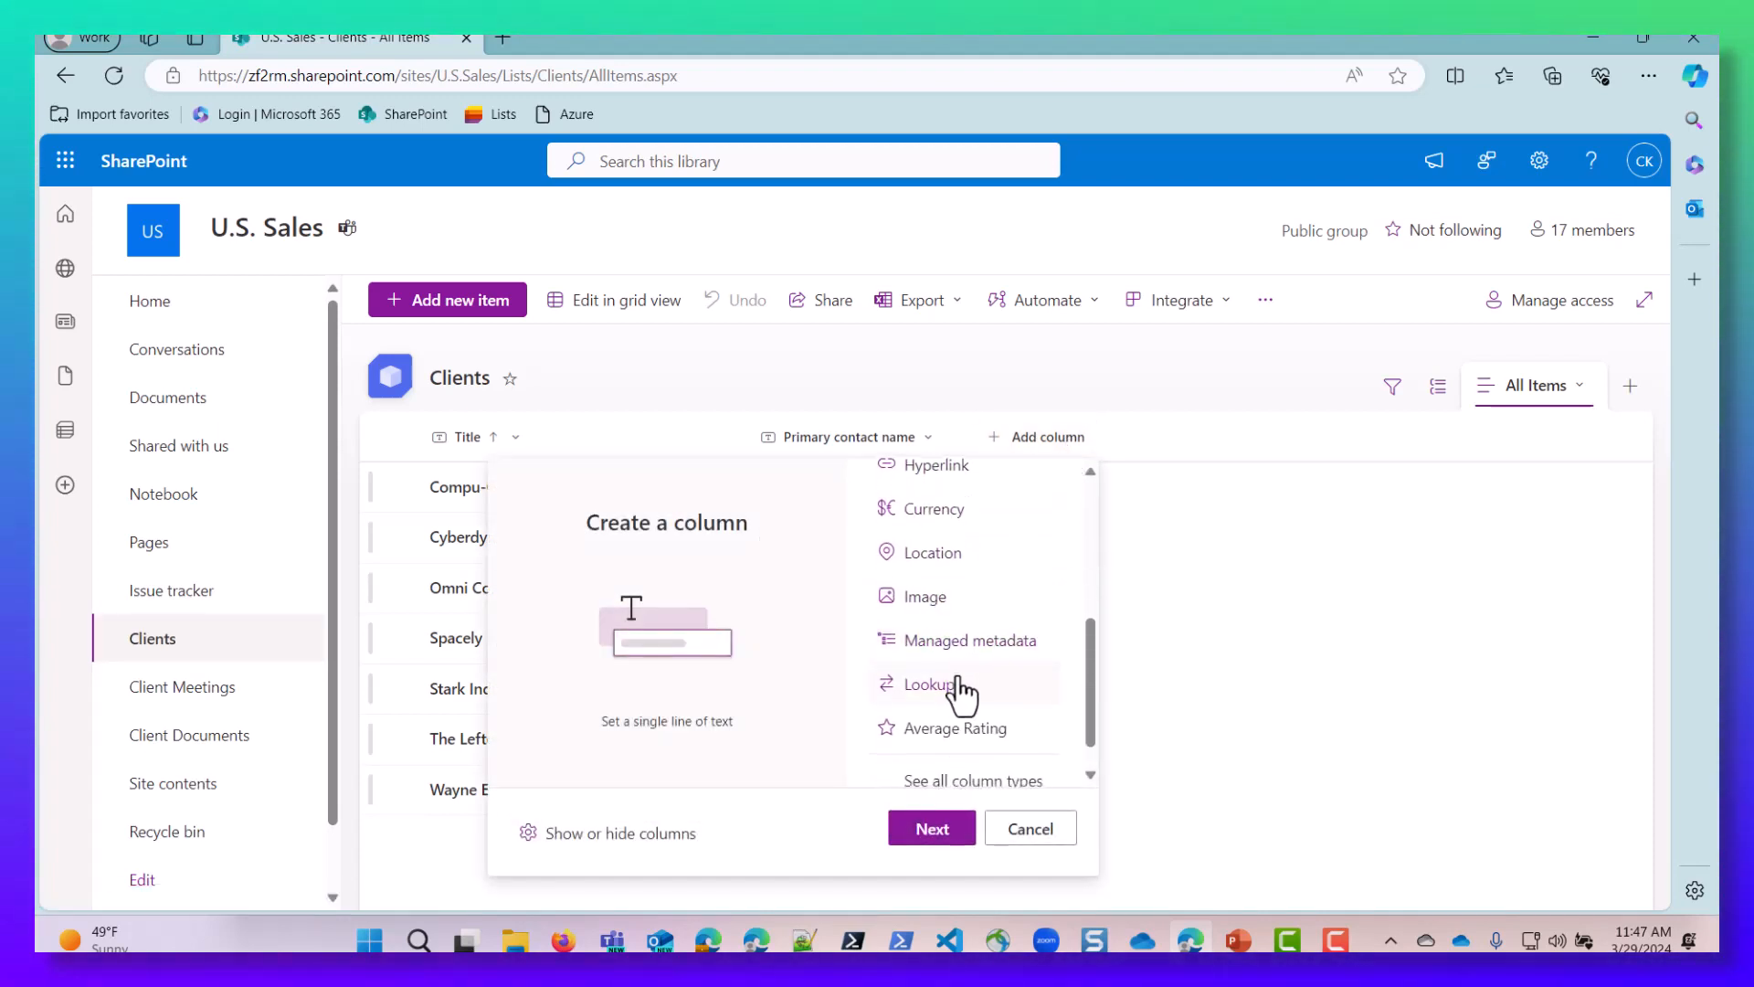
scroll(959, 644, up, 2)
scroll(953, 592, down, 3)
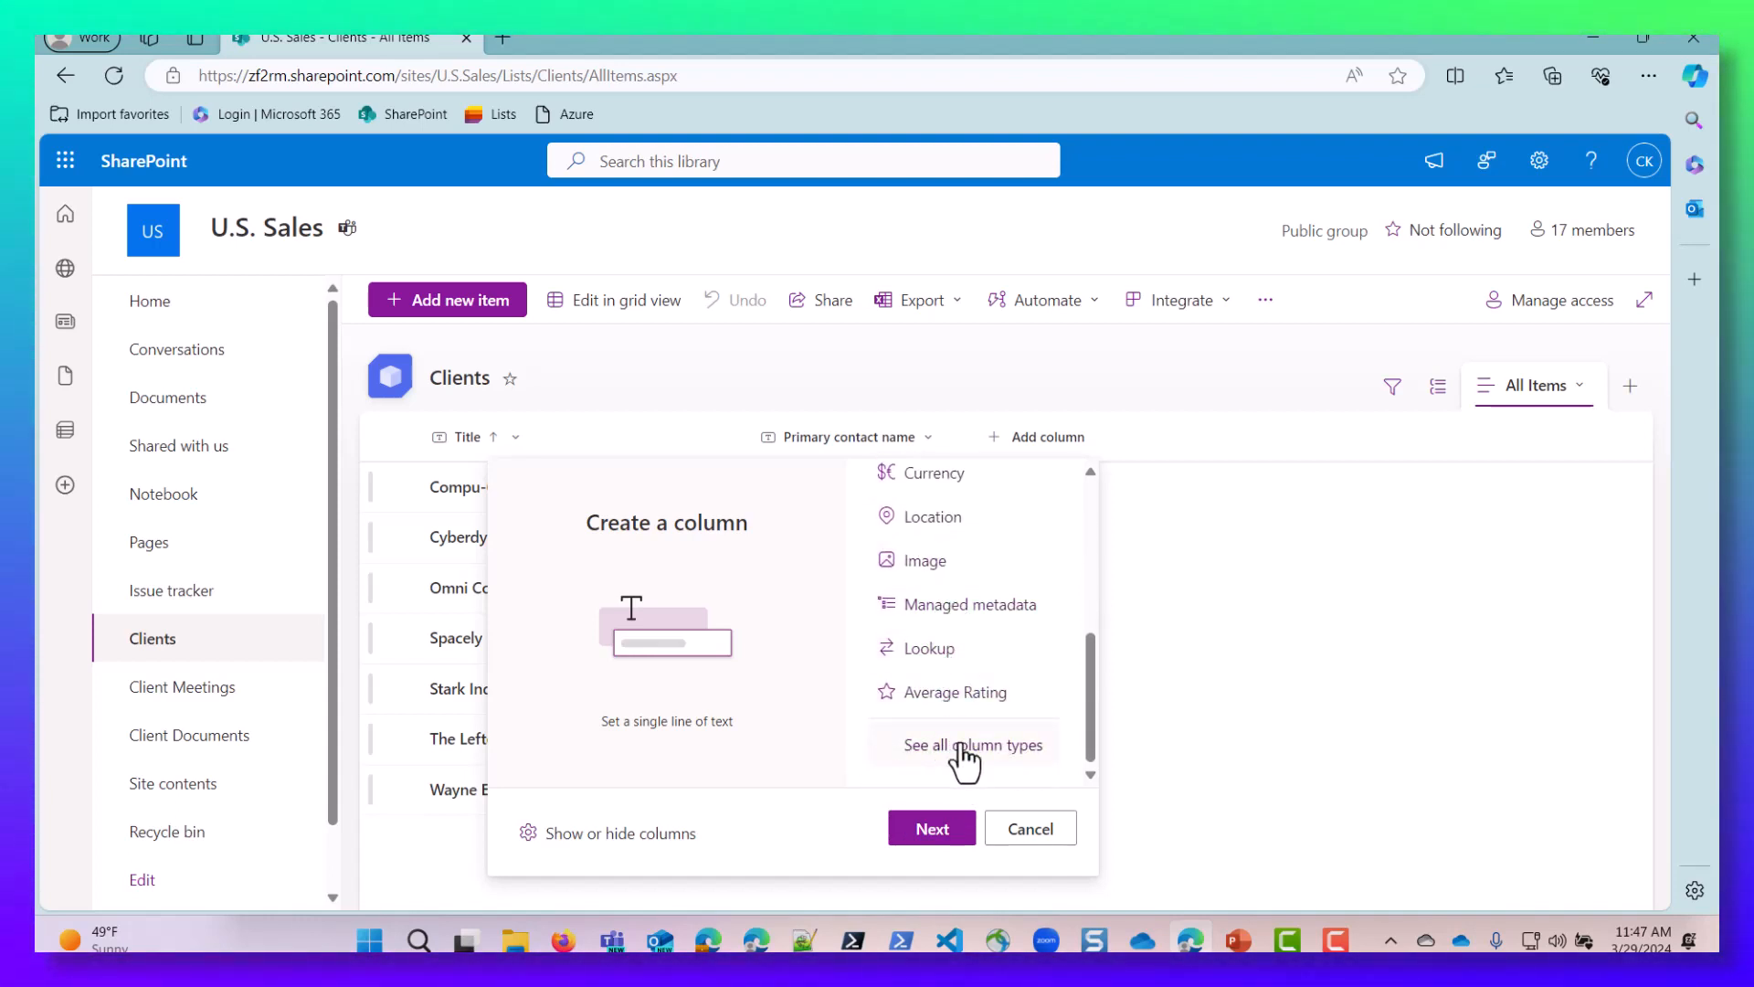
click(964, 754)
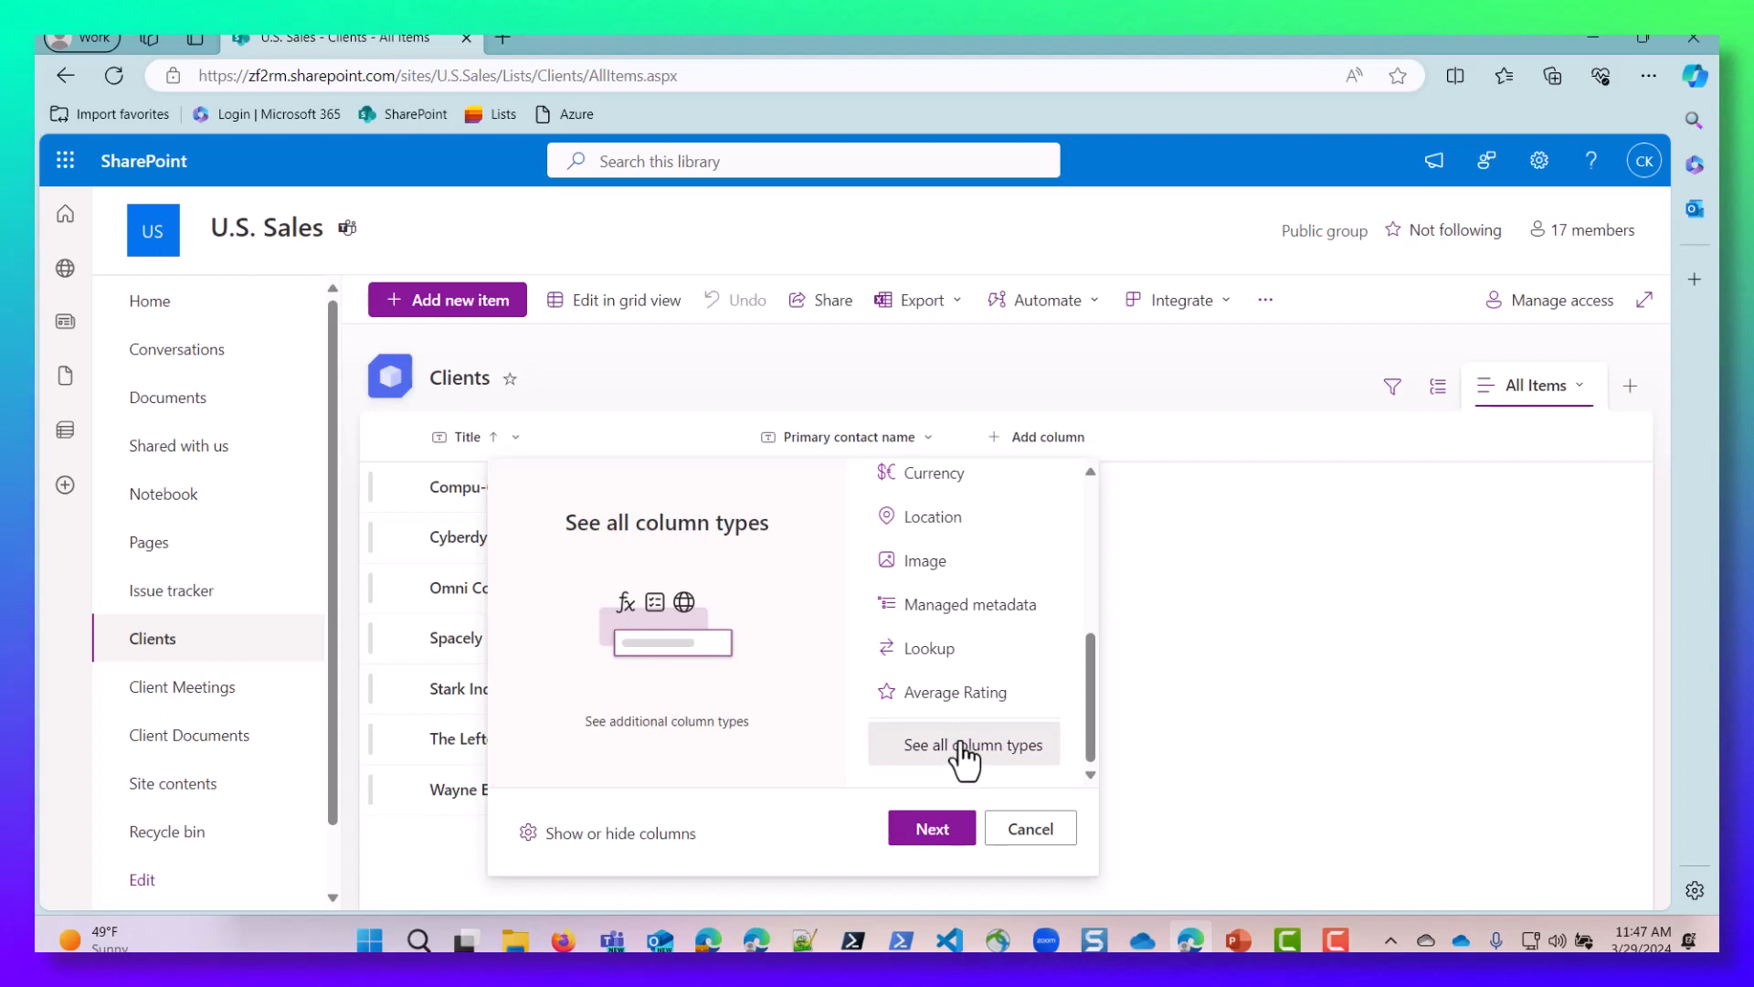
click(928, 832)
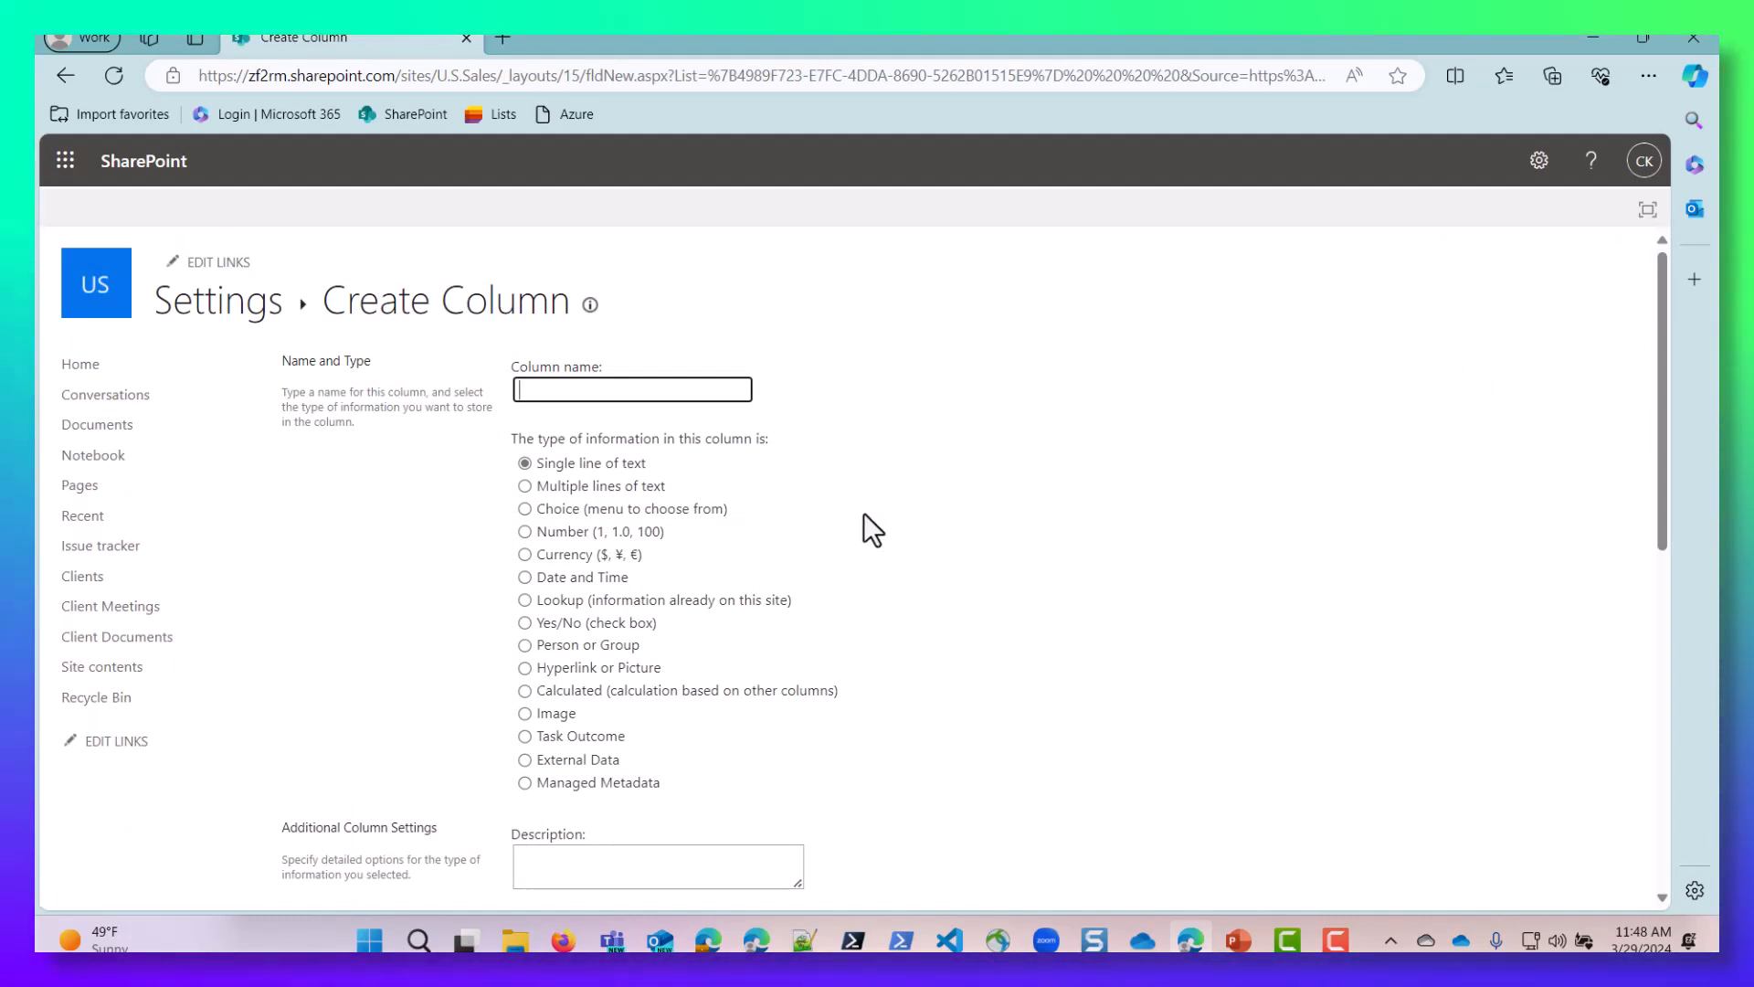
Step: Name the new column Meetings and set its type to Calculated (calculation based on other columns)
text(Meetings)
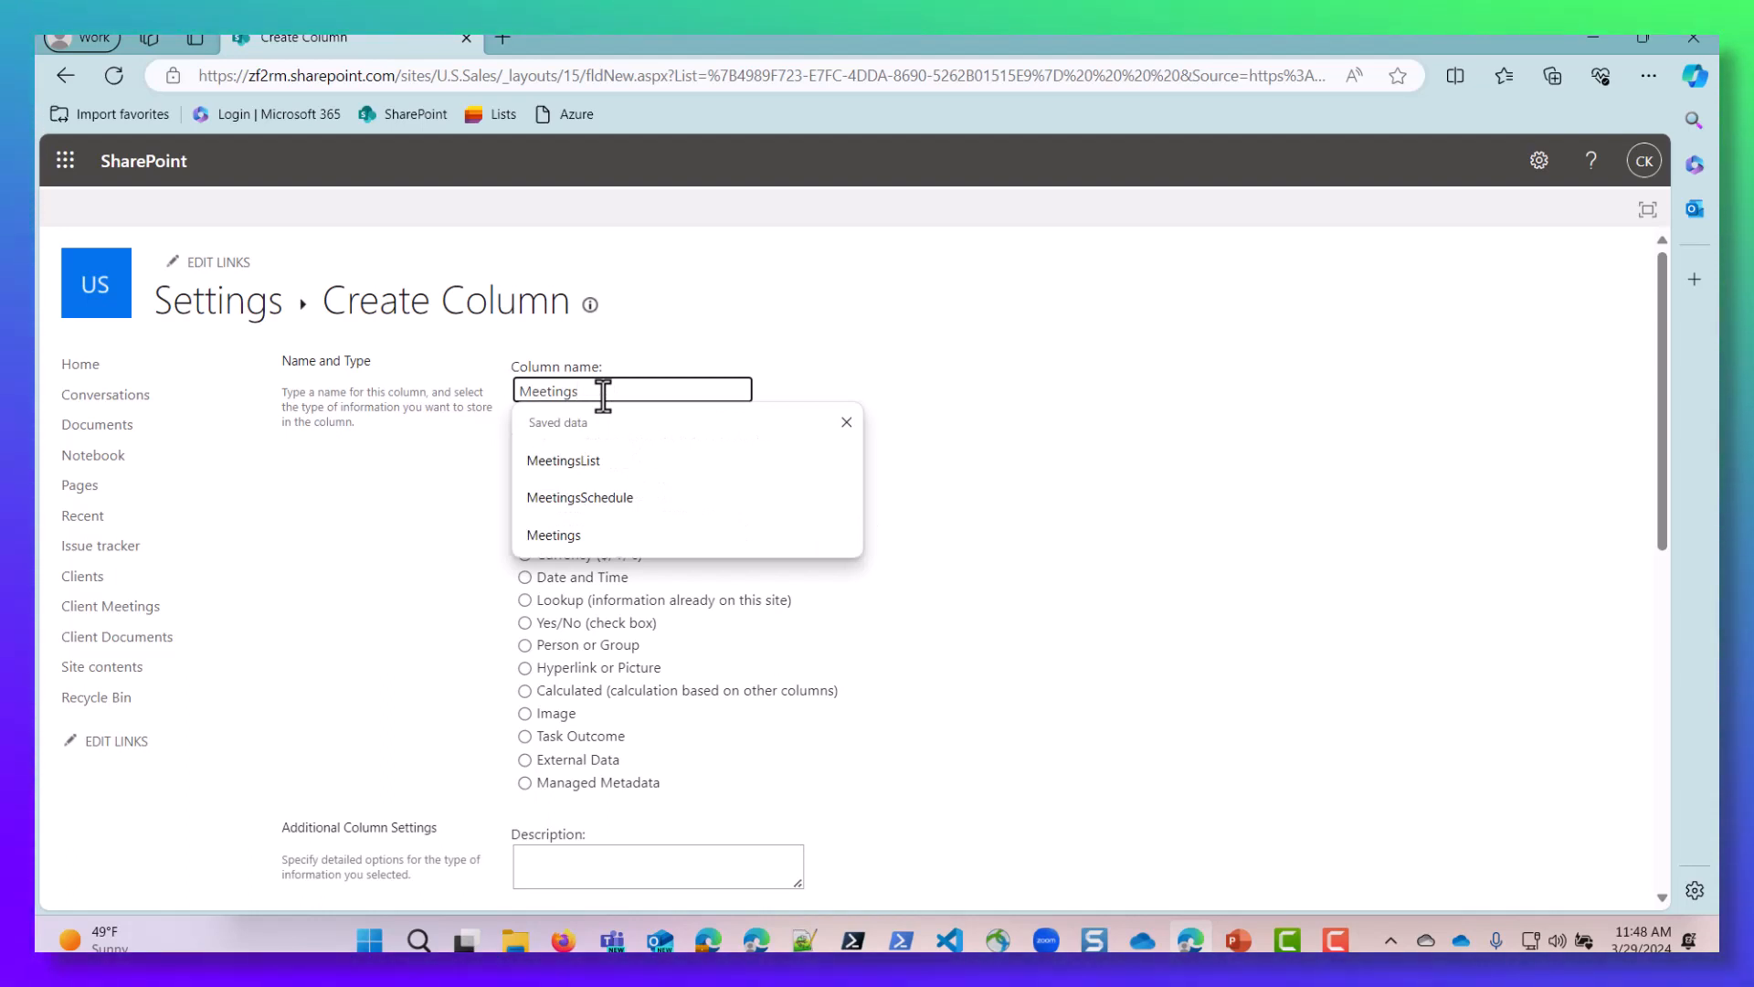
click(466, 539)
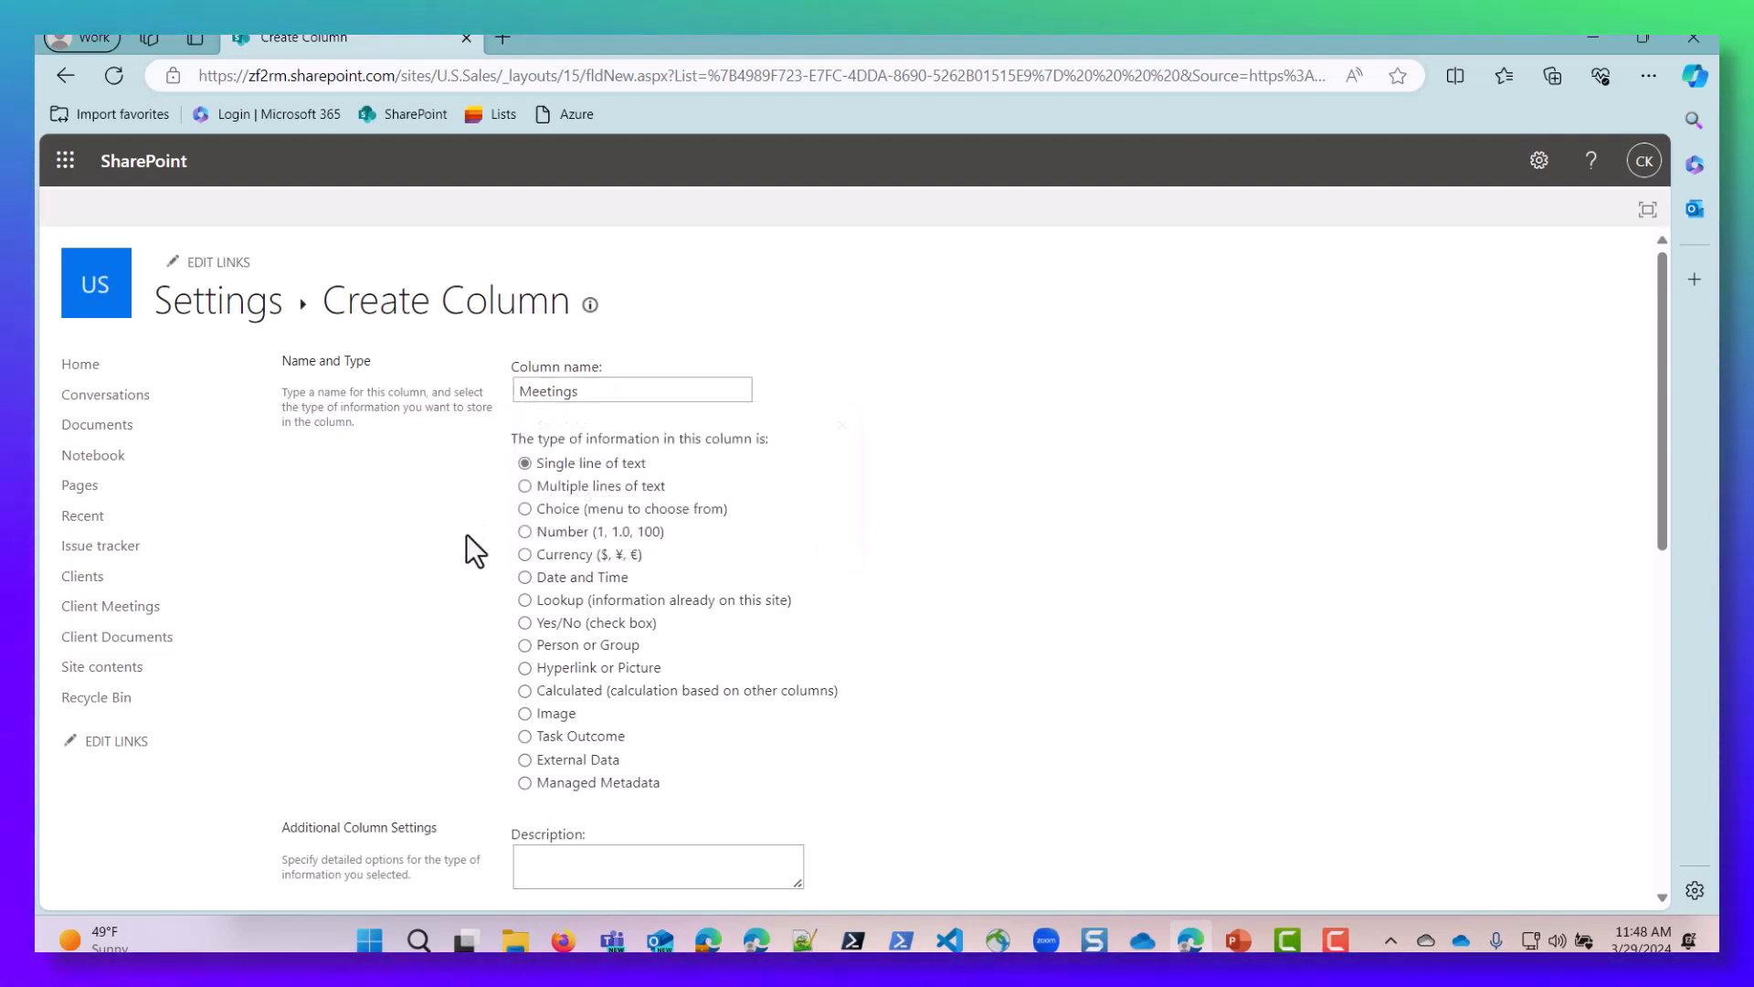
click(522, 691)
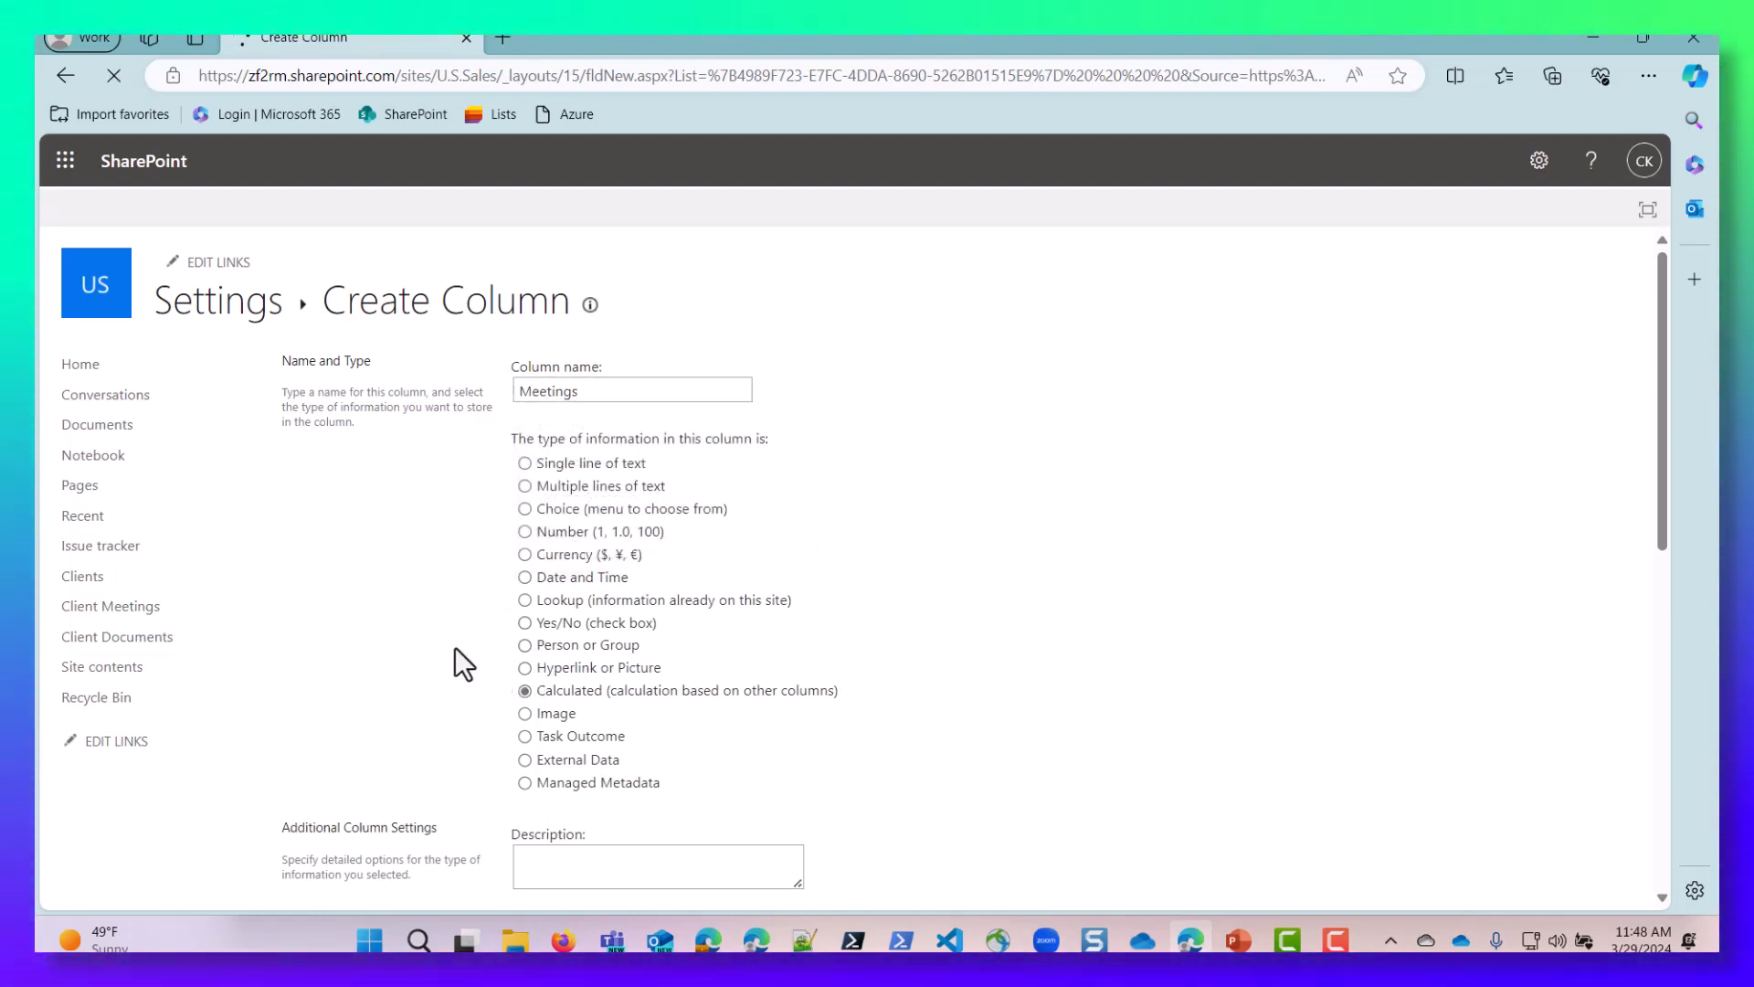
Step: Set the Meetings column's formula to ="" with a single line of text as the returned data type, and create the column
scroll(392, 576, down, 1)
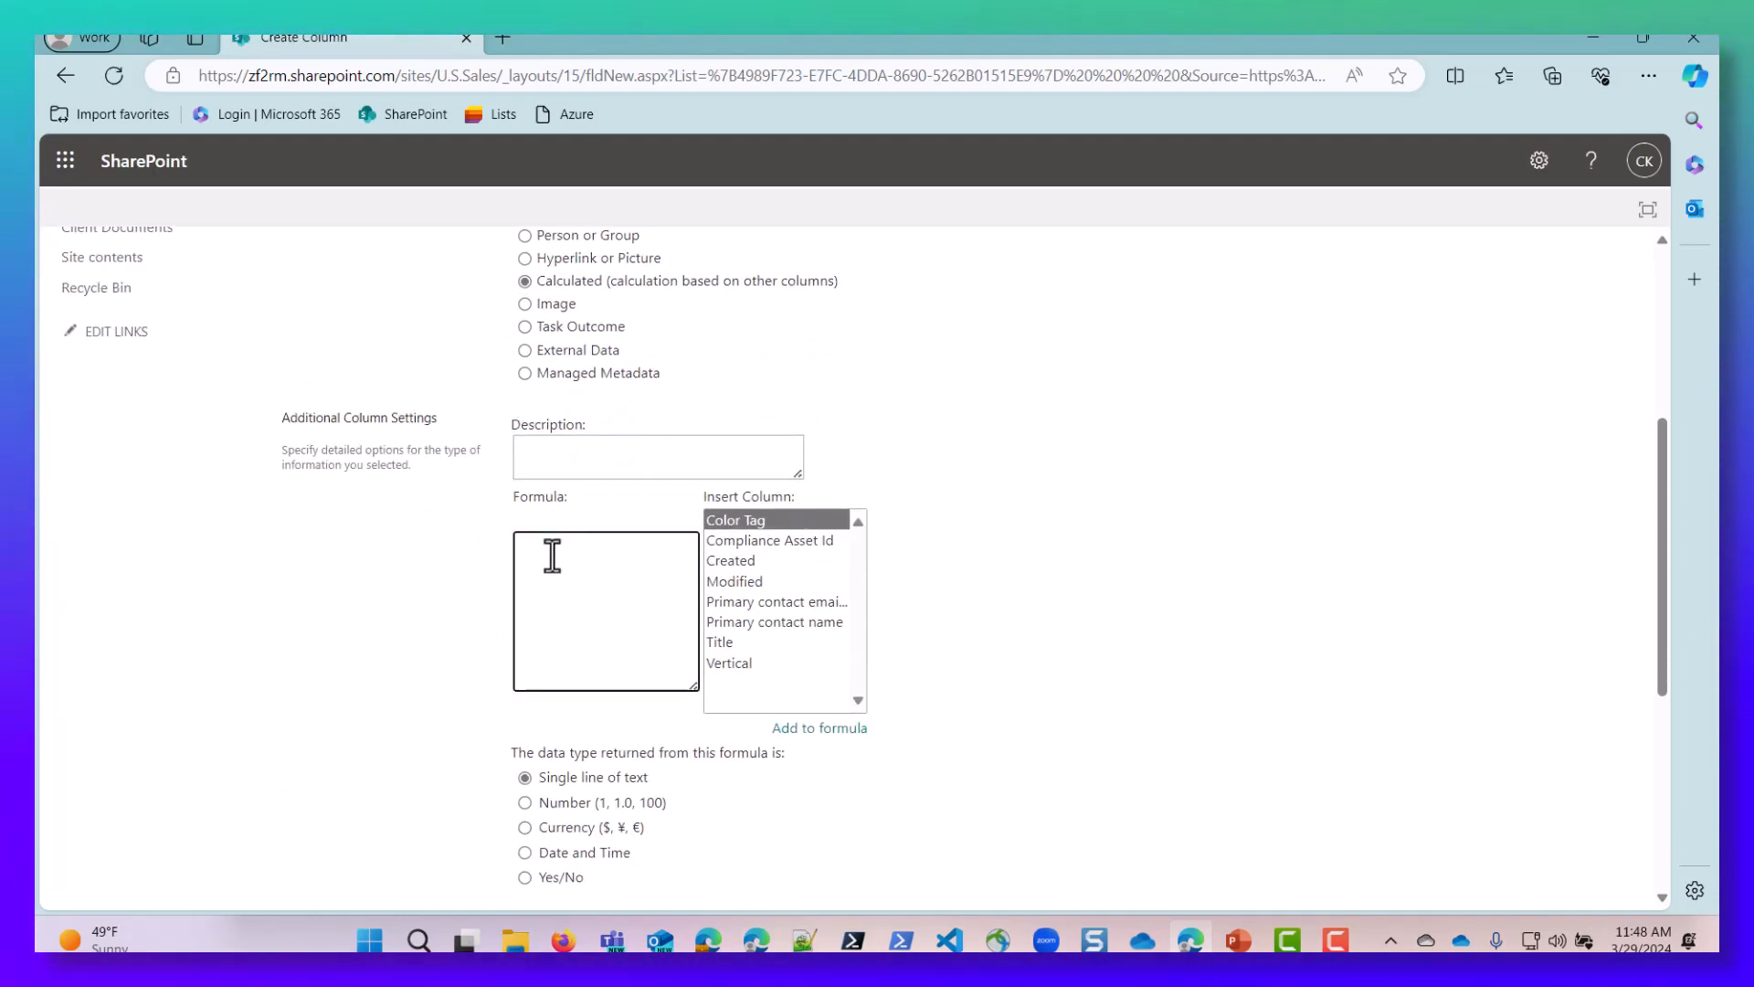
text(=)
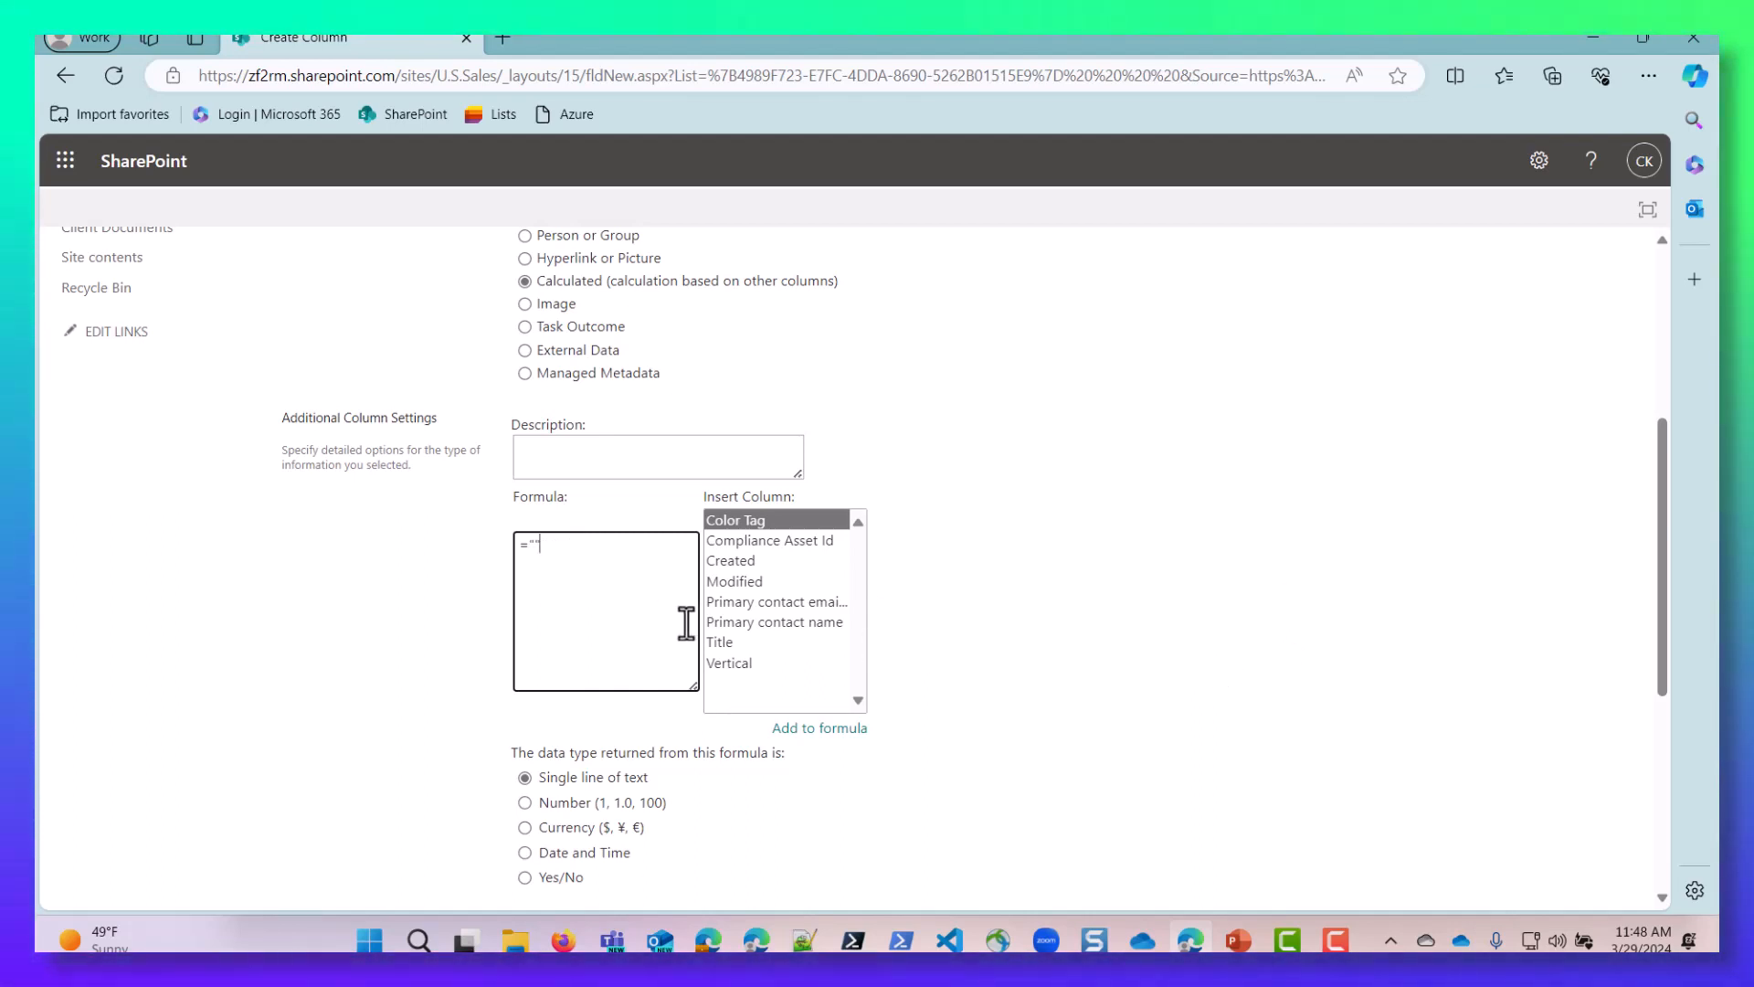
scroll(1422, 685, down, 5)
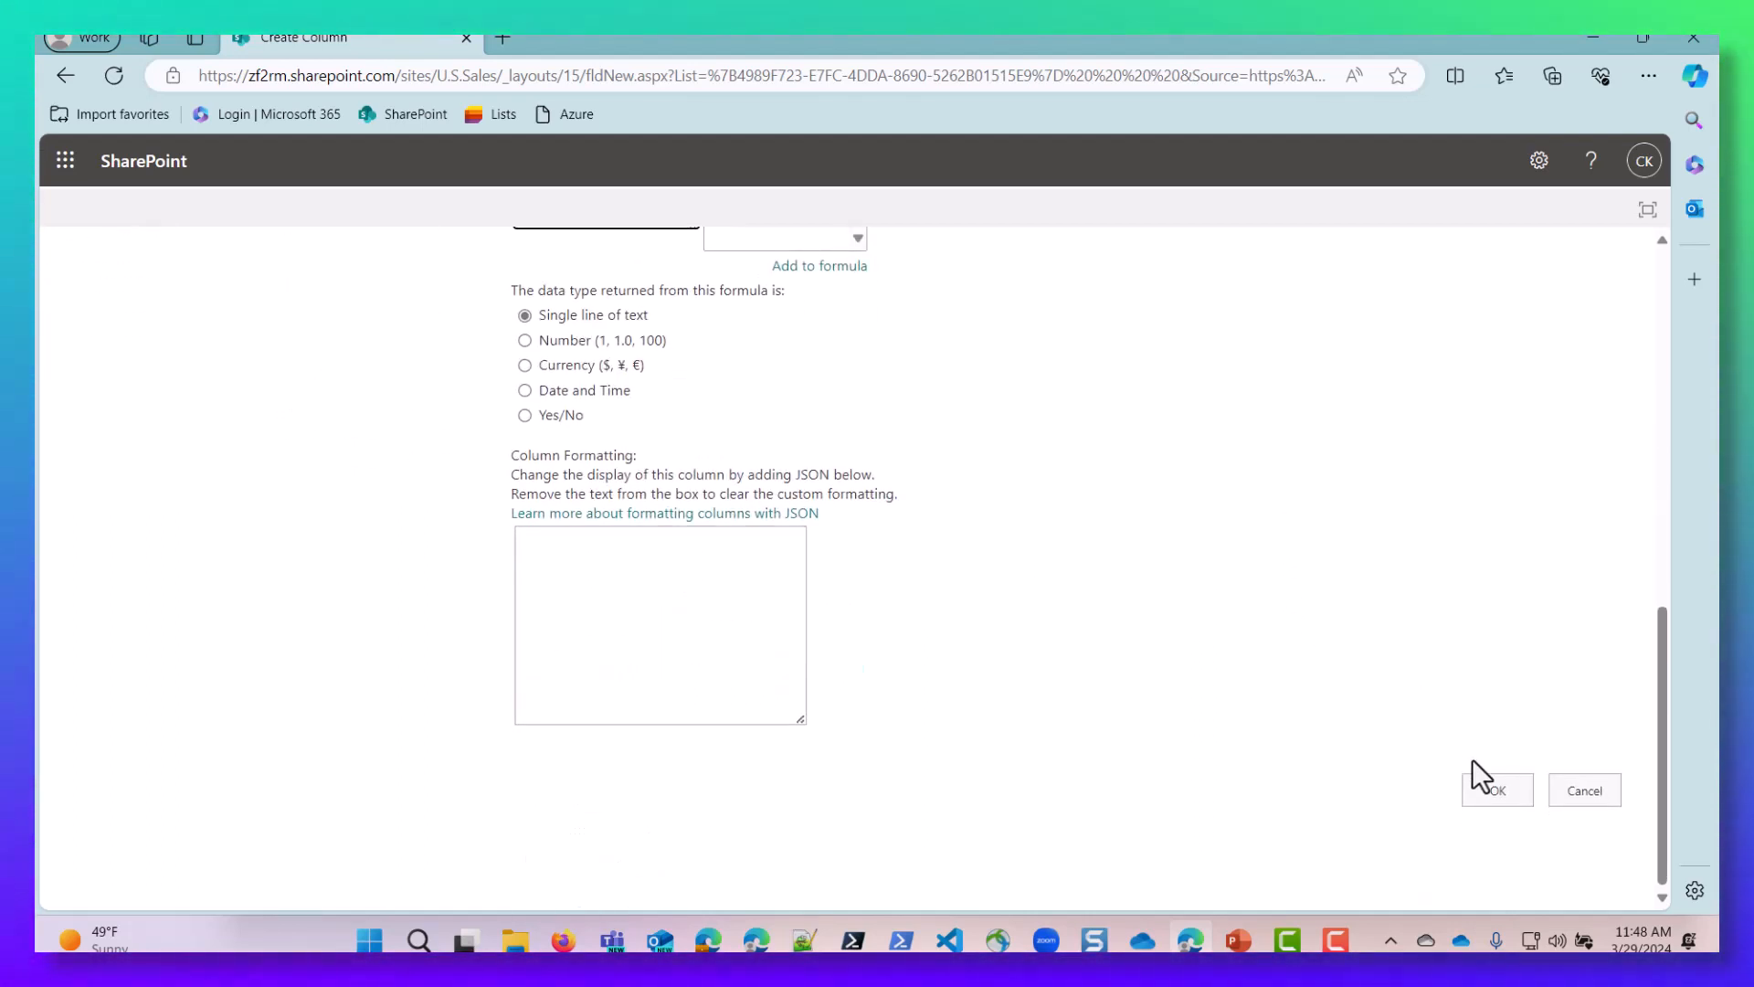
click(1491, 792)
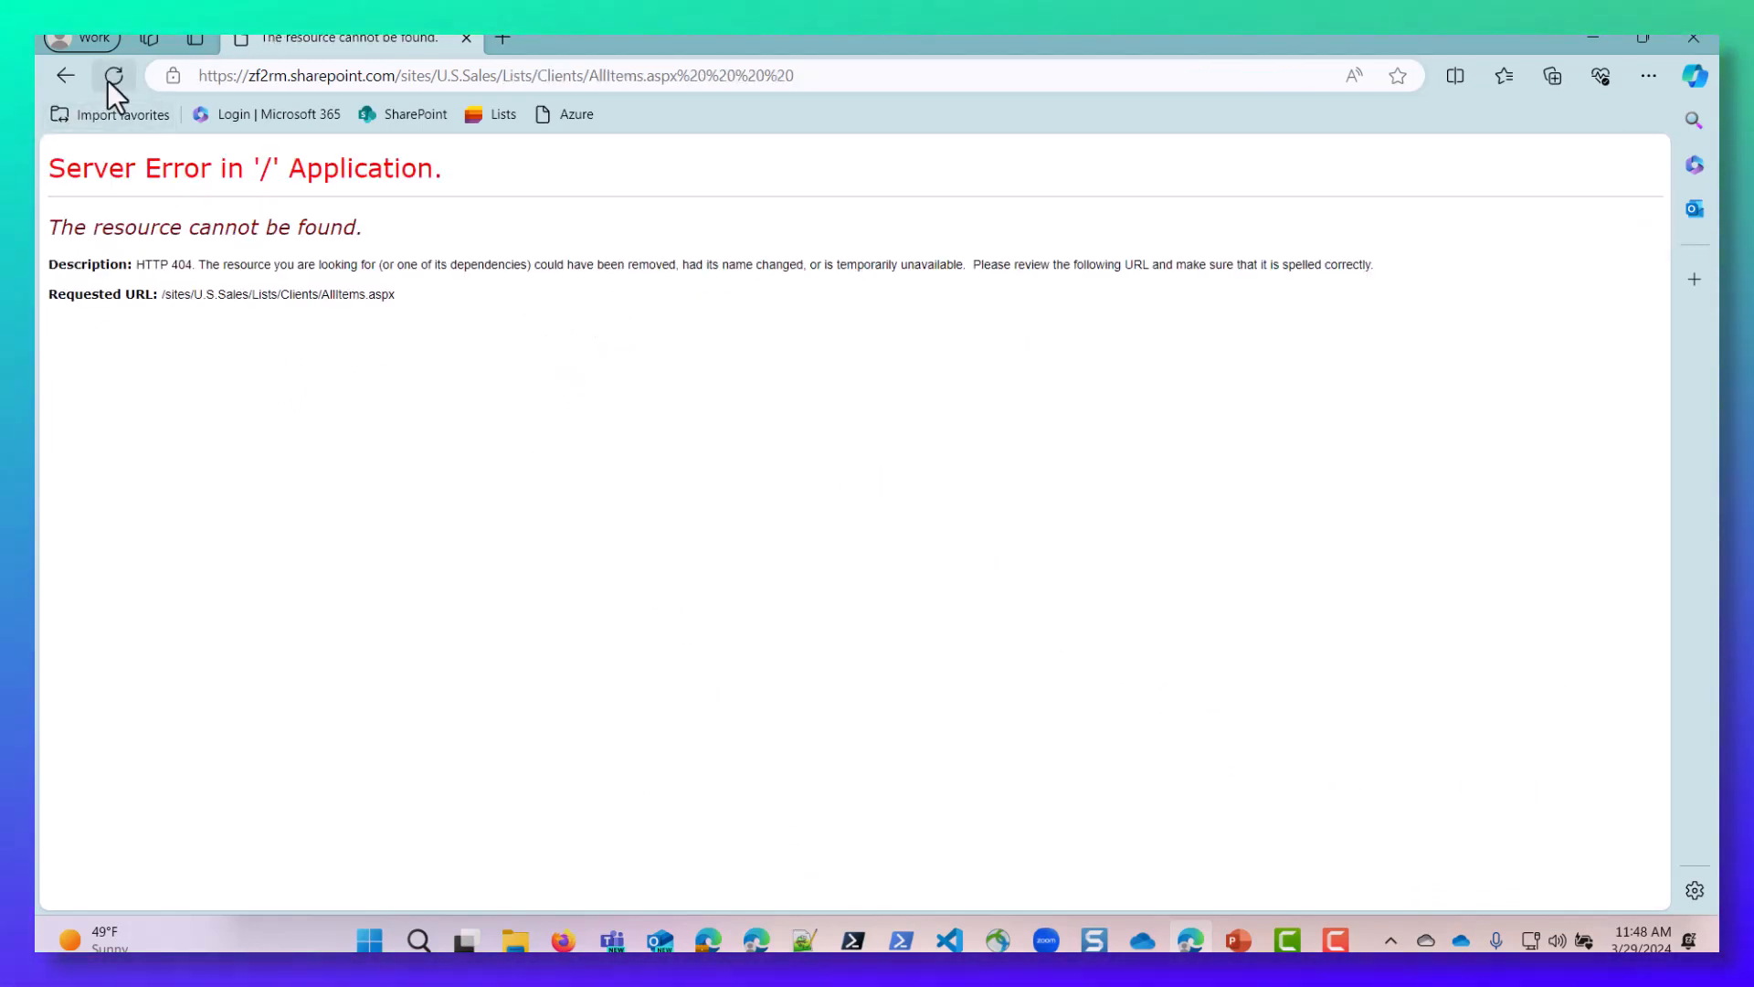
Step: Return to the column creation form and try to submit the Meetings column again
click(74, 80)
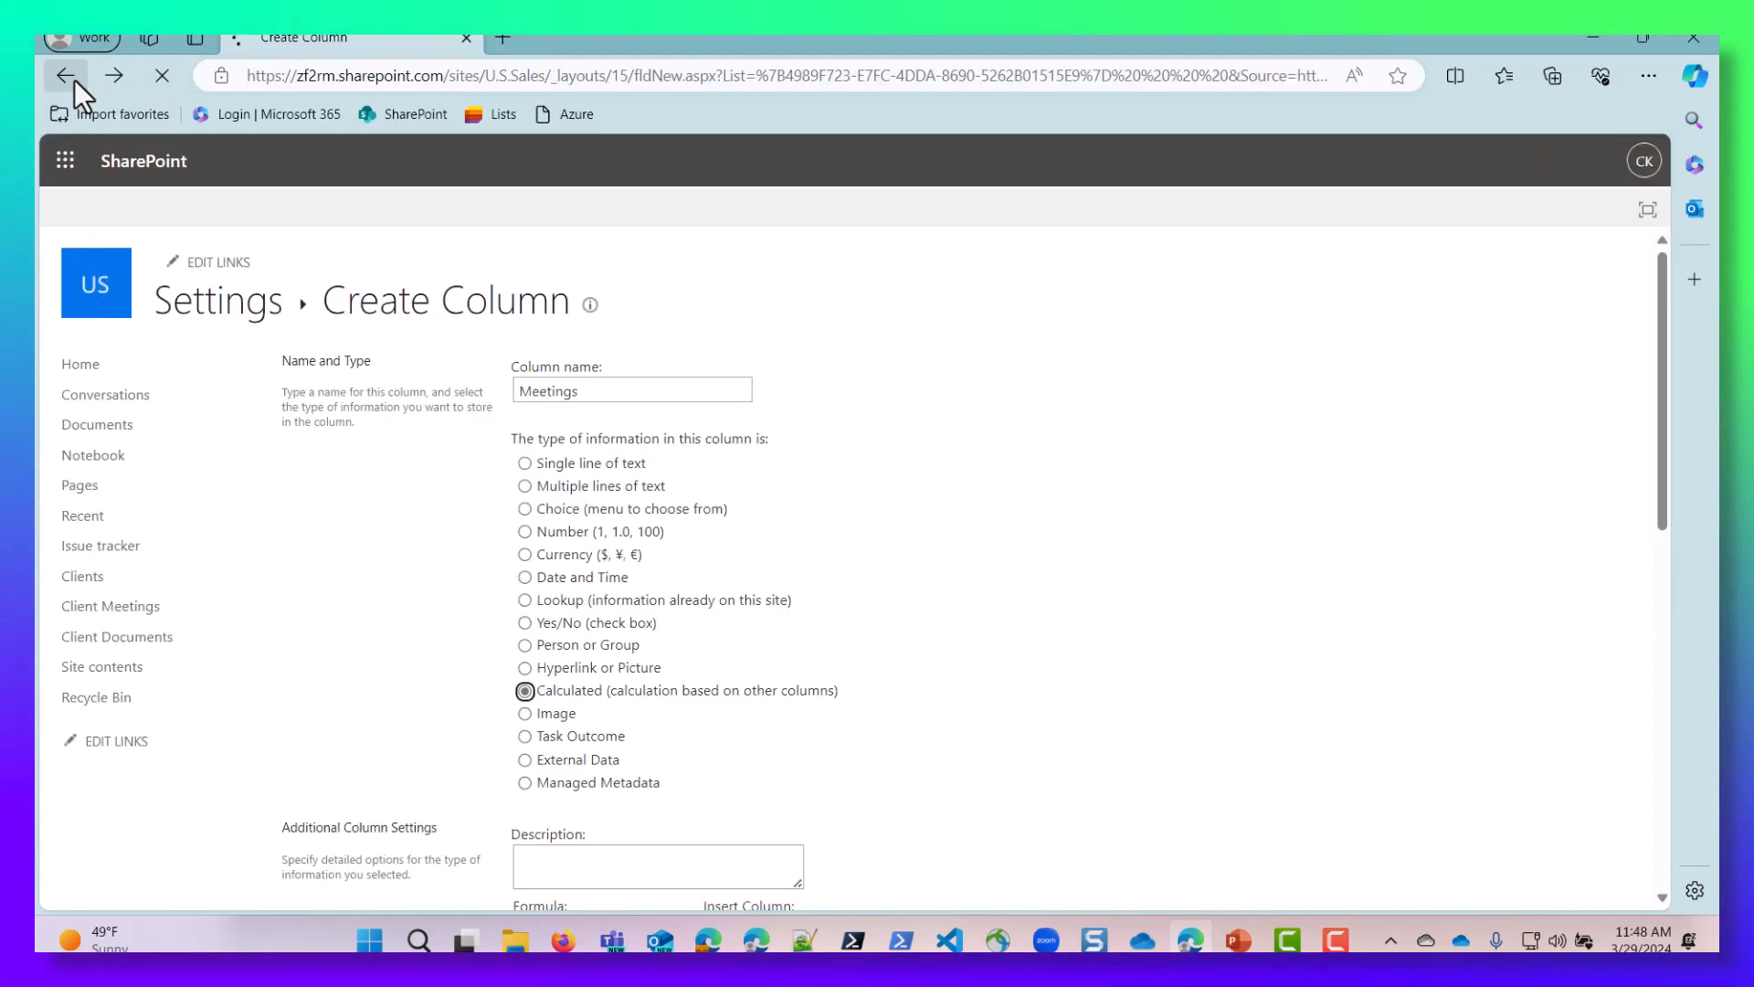
scroll(880, 733, down, 5)
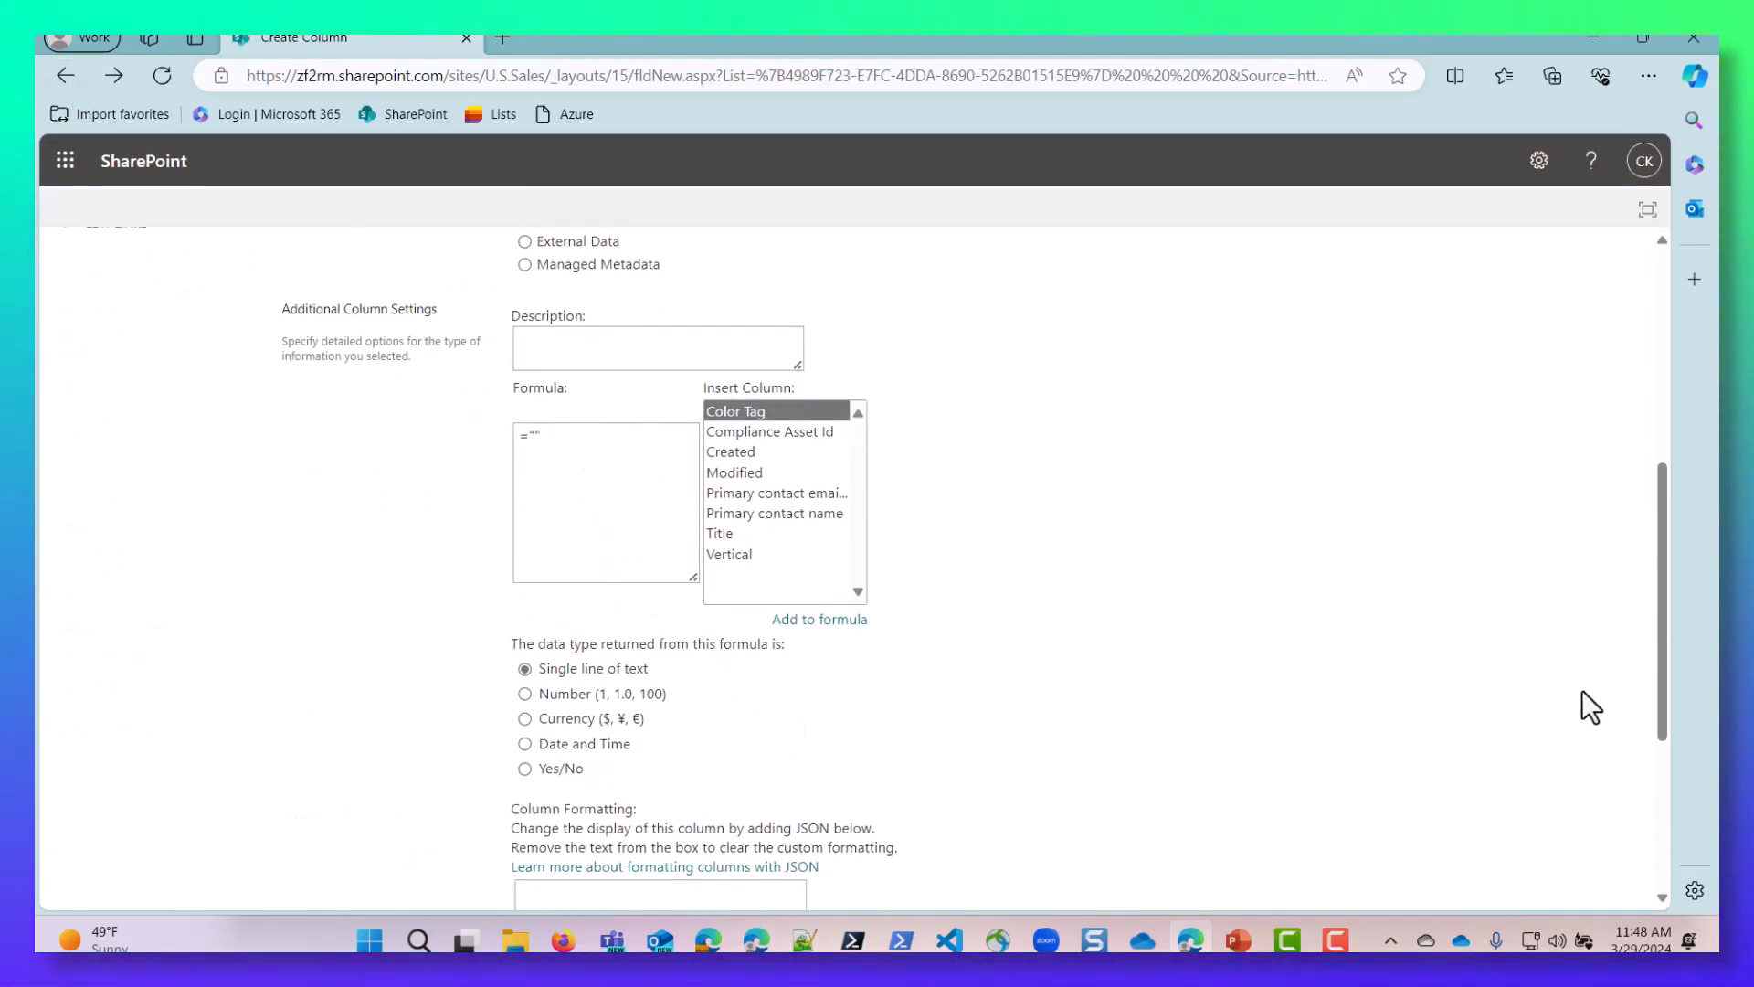
scroll(1582, 692, down, 4)
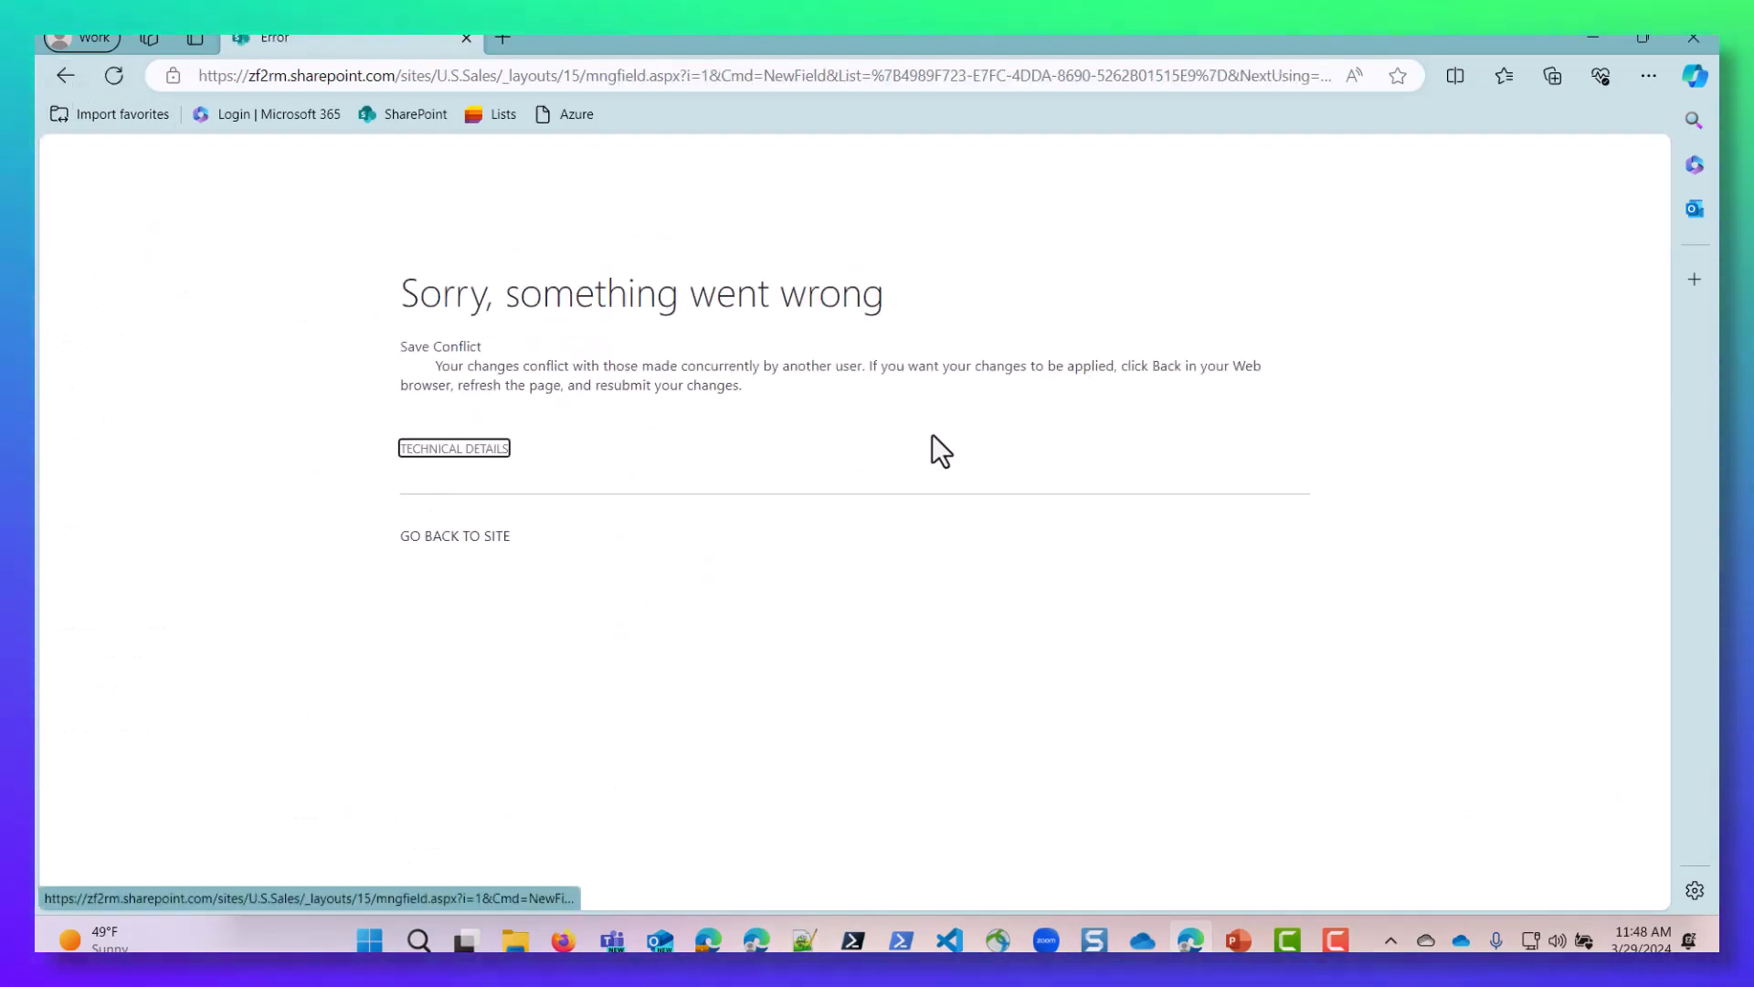
click(65, 75)
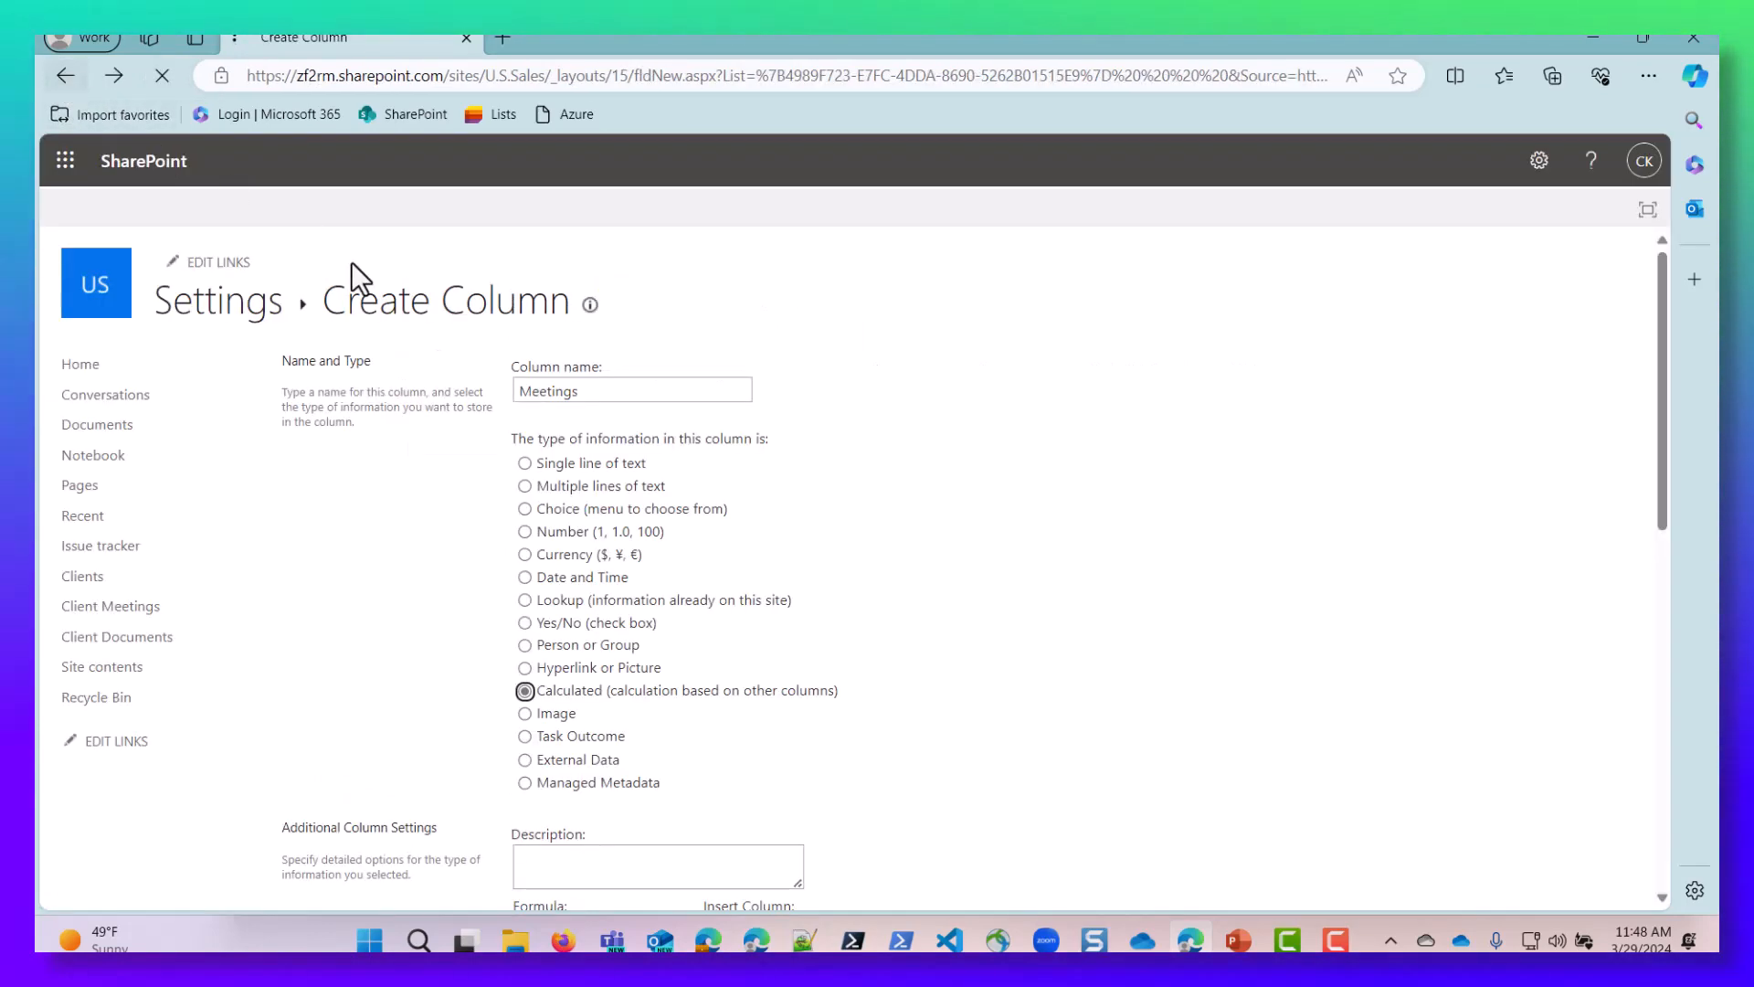
scroll(1275, 726, down, 10)
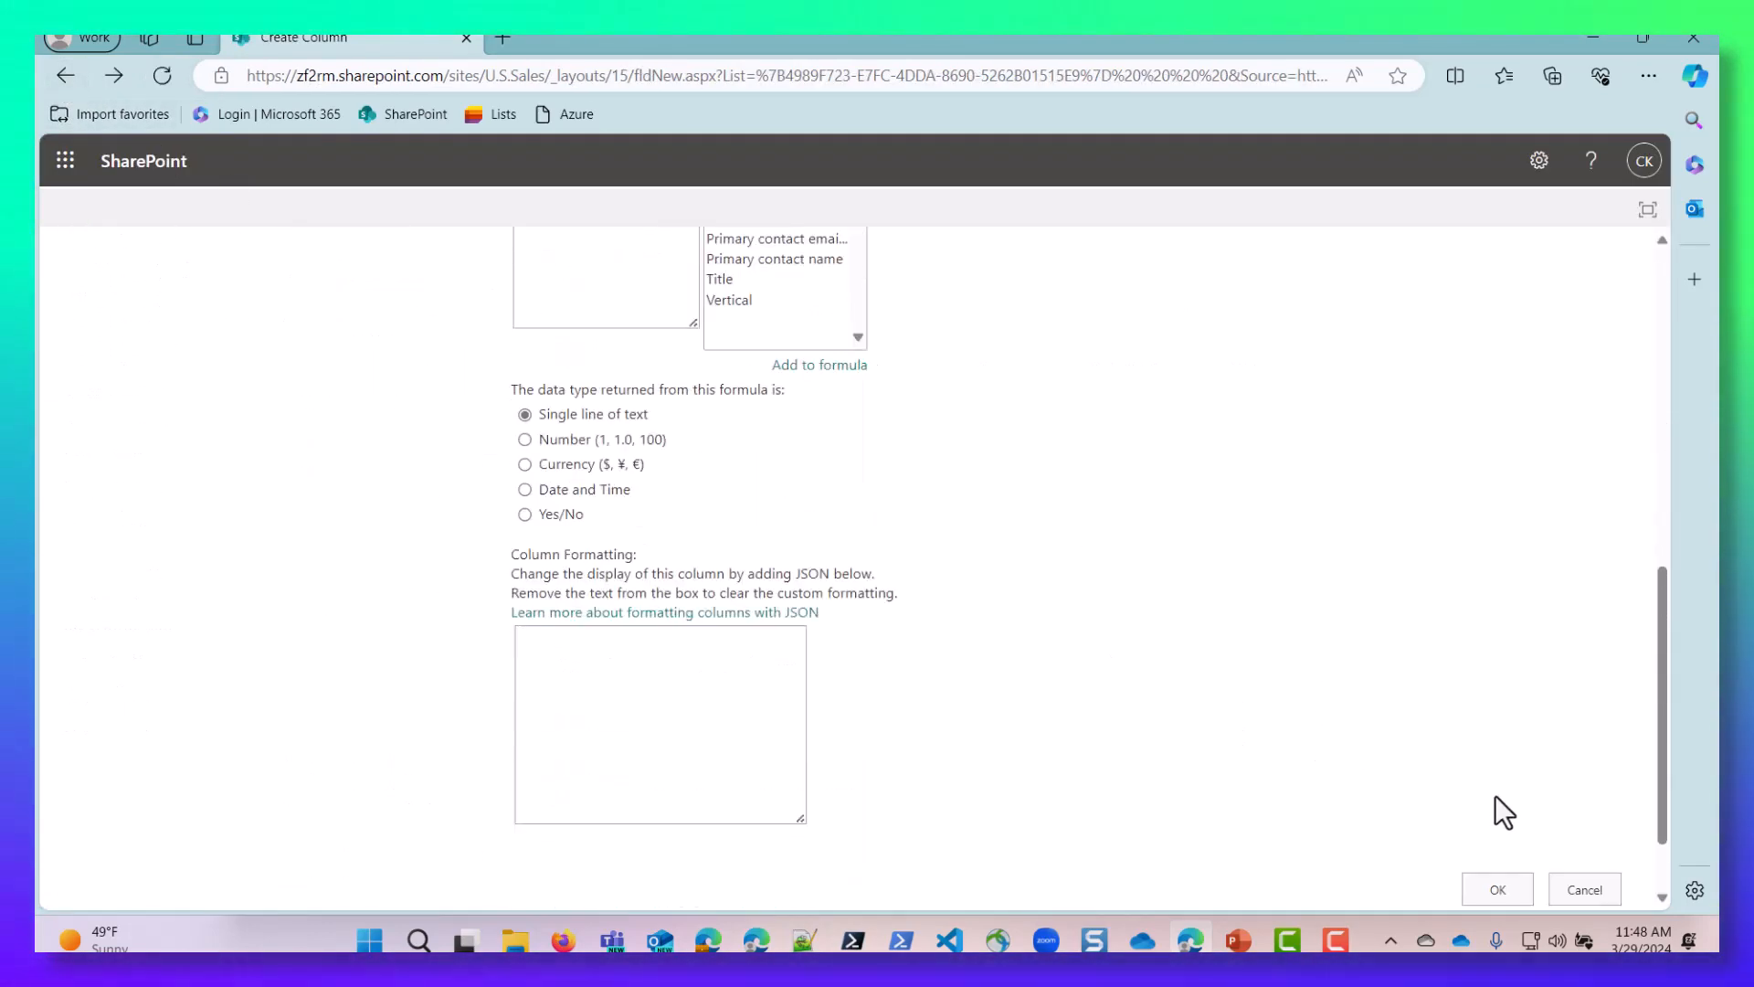
click(1513, 843)
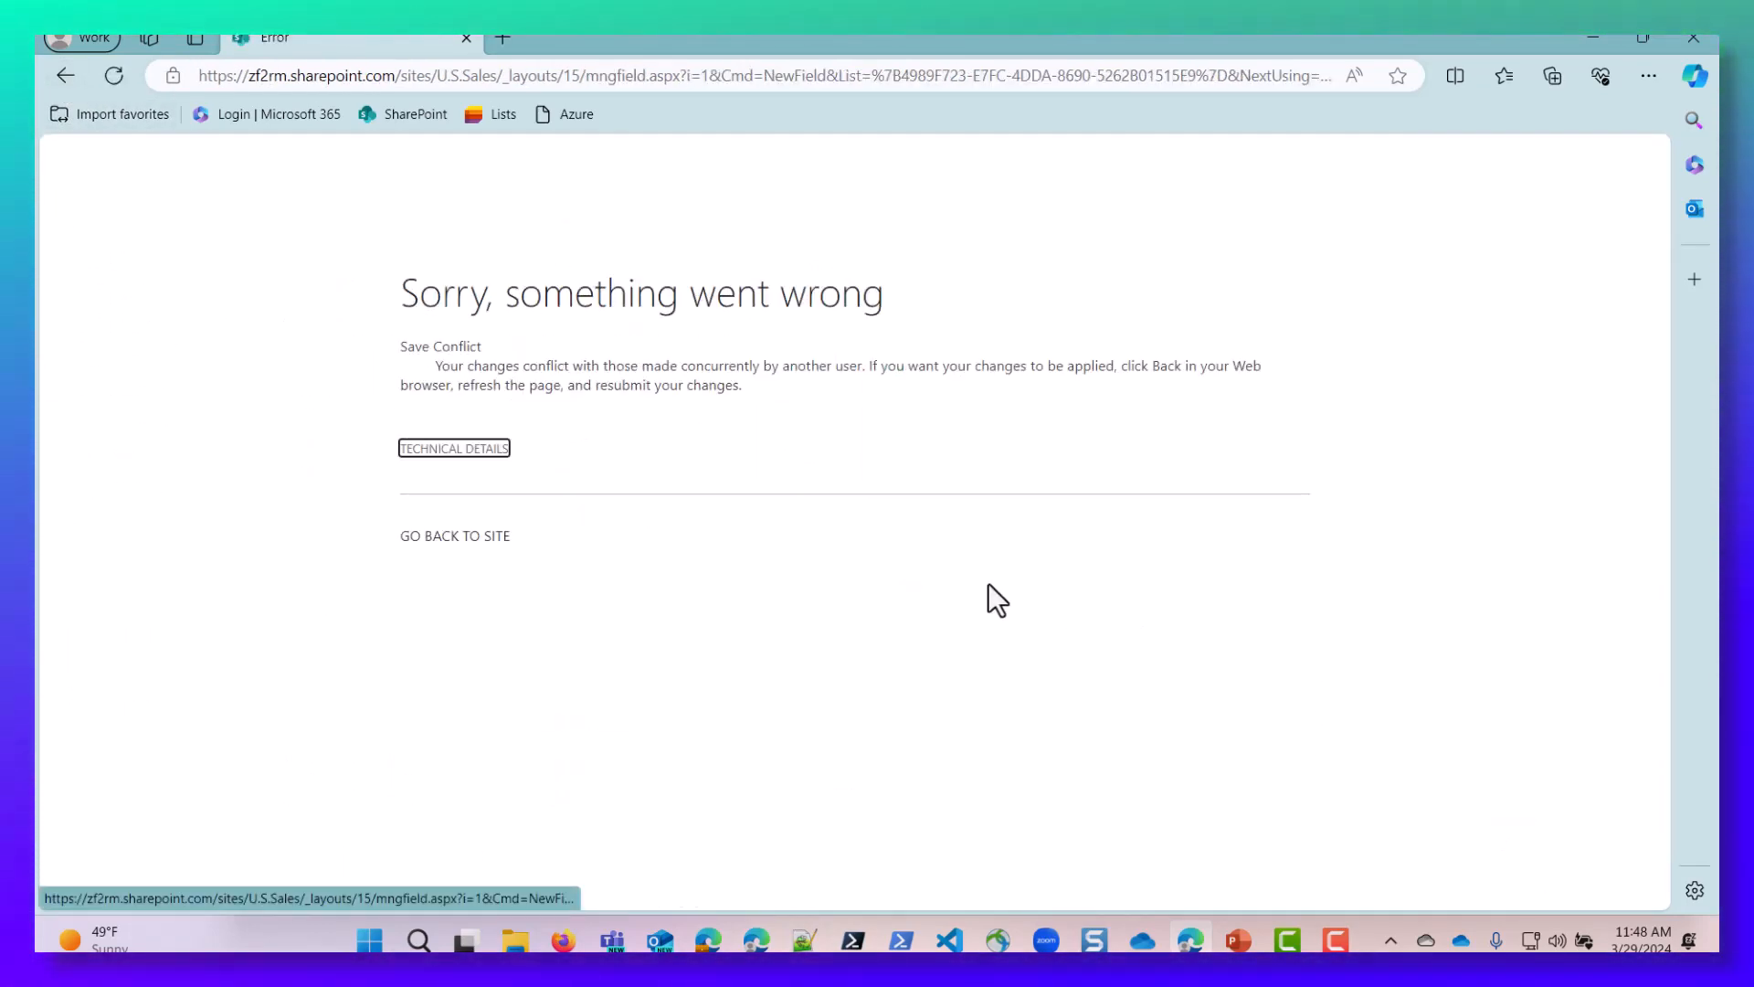
Step: Open the Clients list settings and check the list's columns for Meetings
click(65, 75)
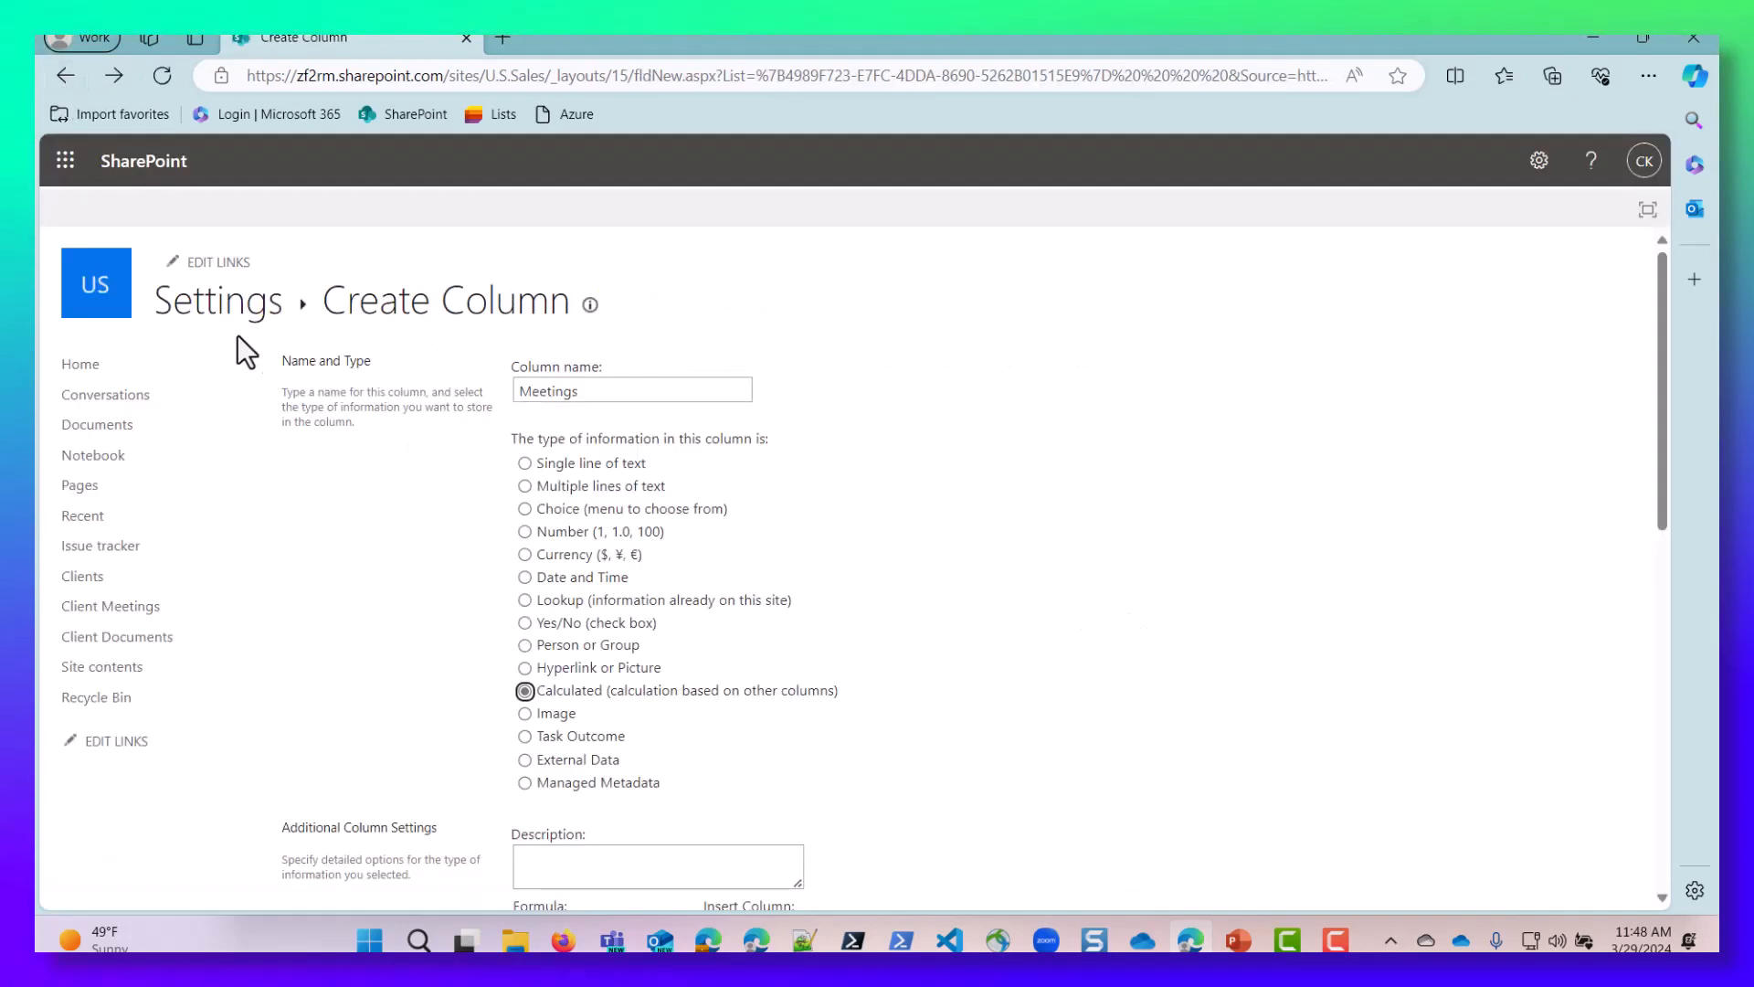
click(224, 313)
scroll(356, 672, down, 3)
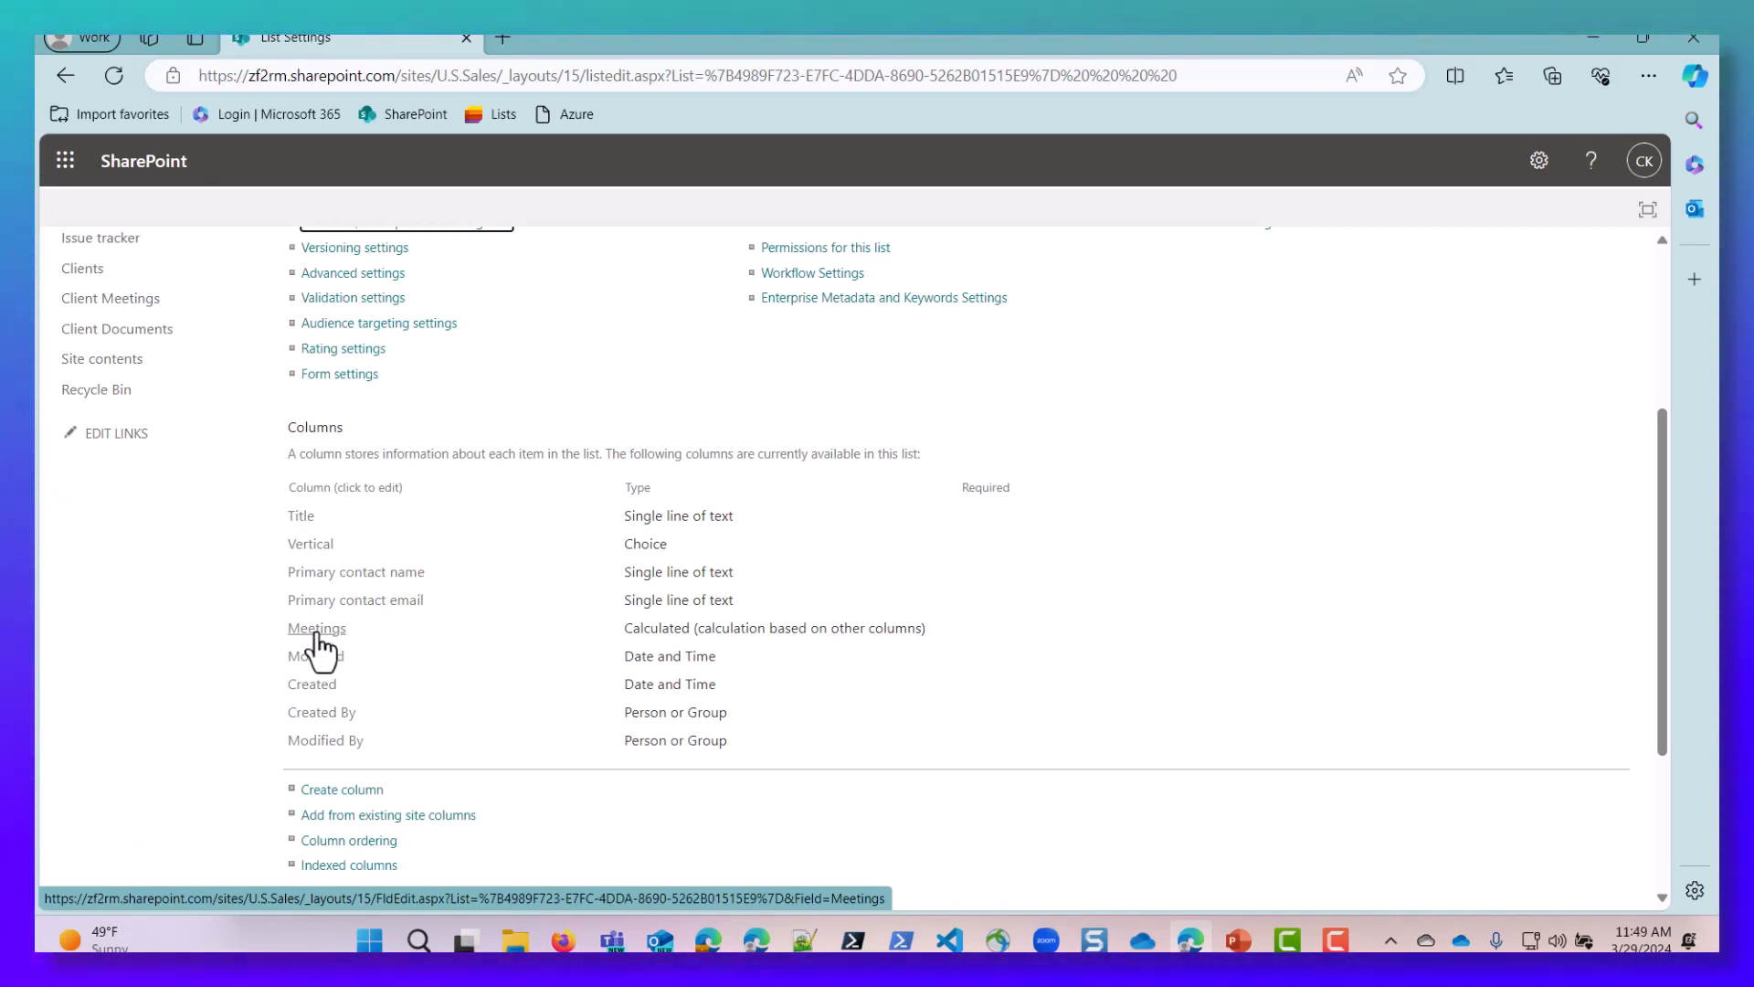
scroll(301, 617, up, 1)
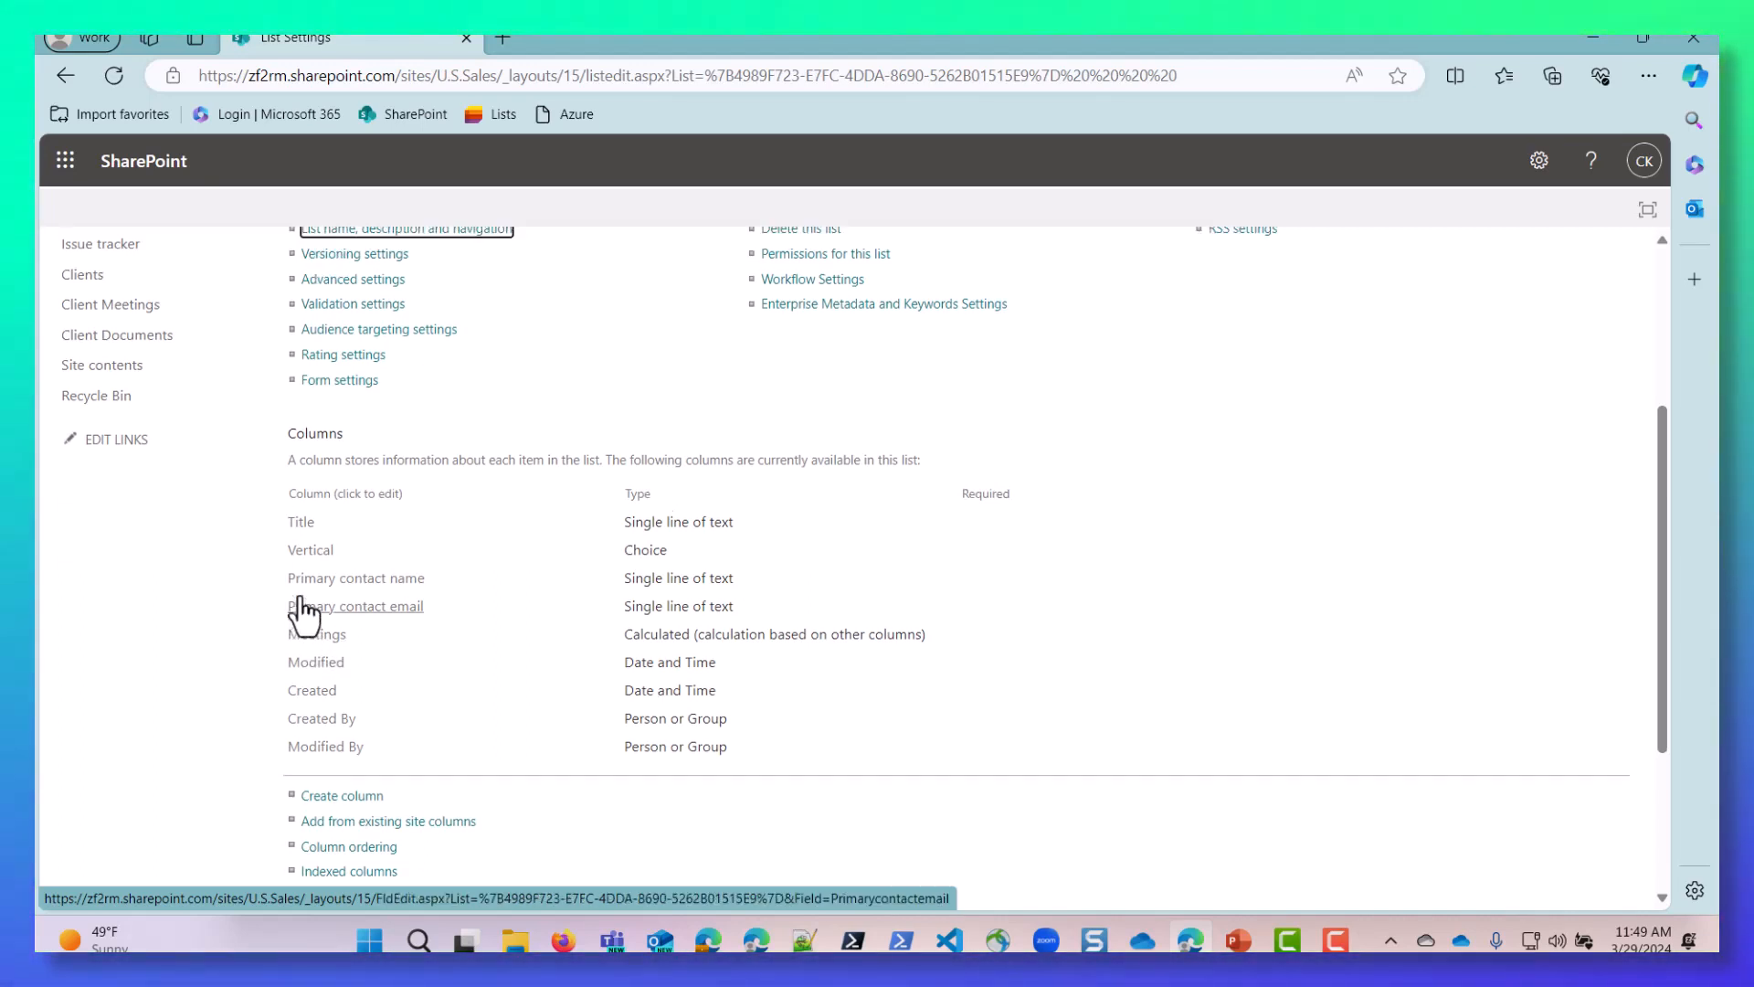
scroll(301, 617, up, 4)
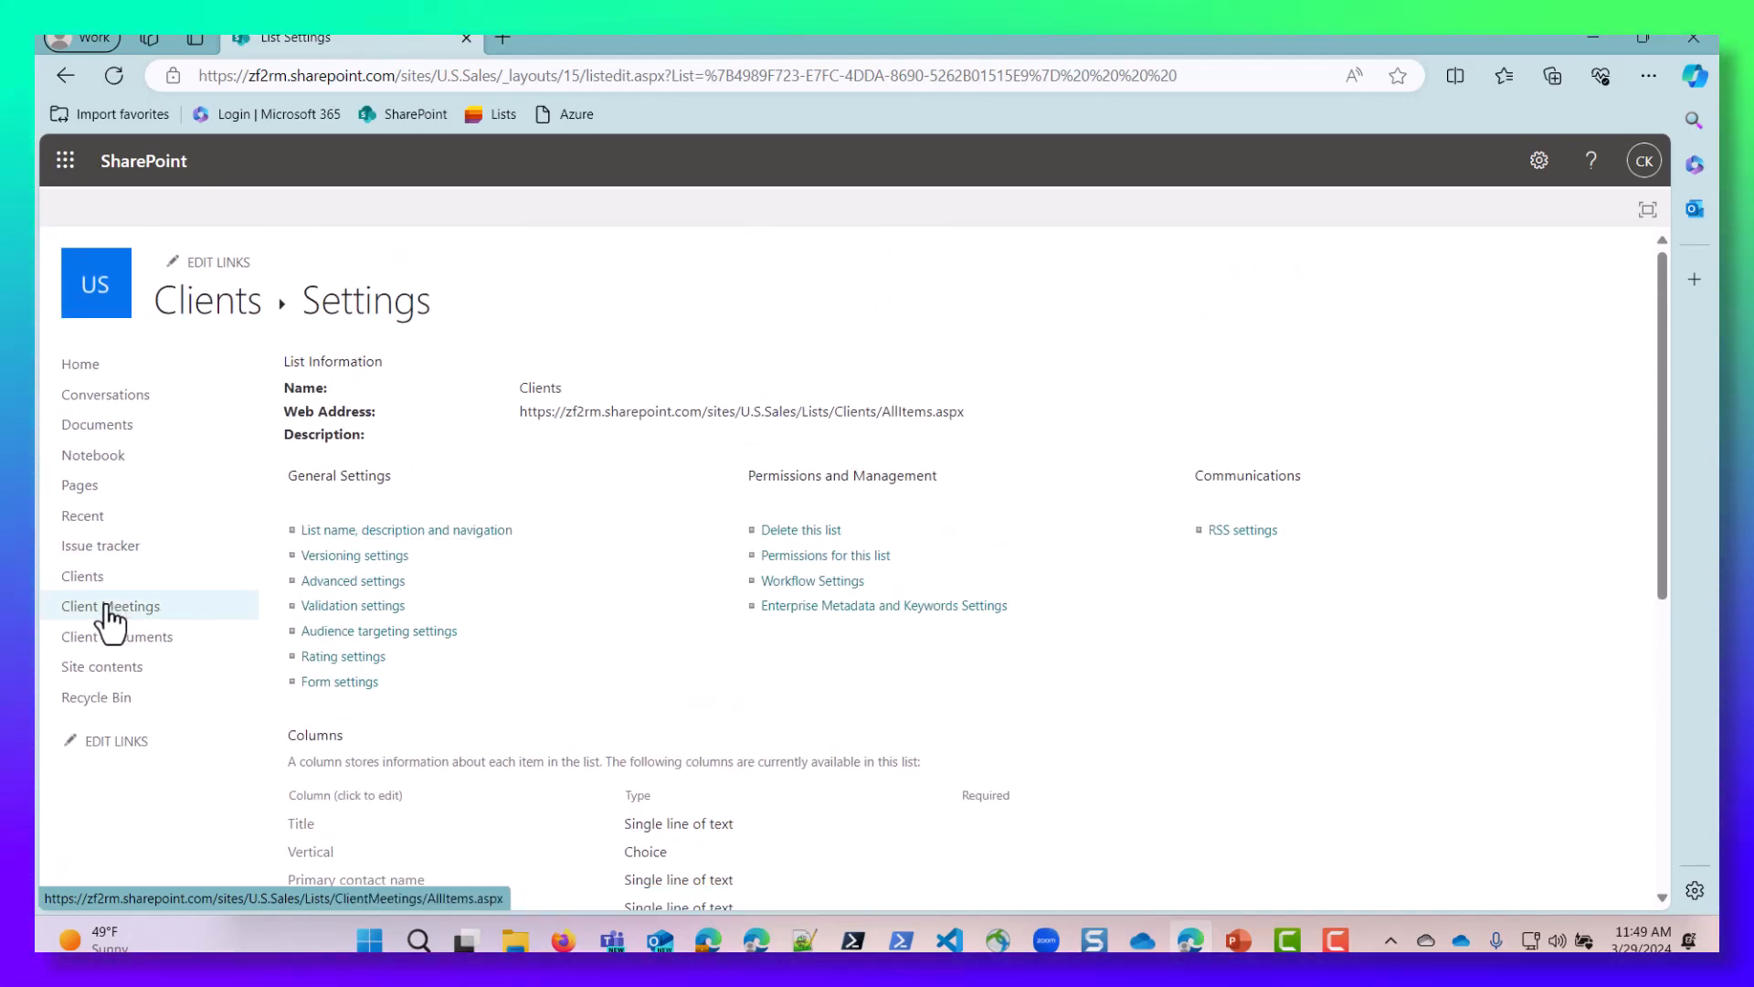
Step: Open the Client Meetings list in a new browser tab and filter its Client column to The Leftorium
right_click(108, 608)
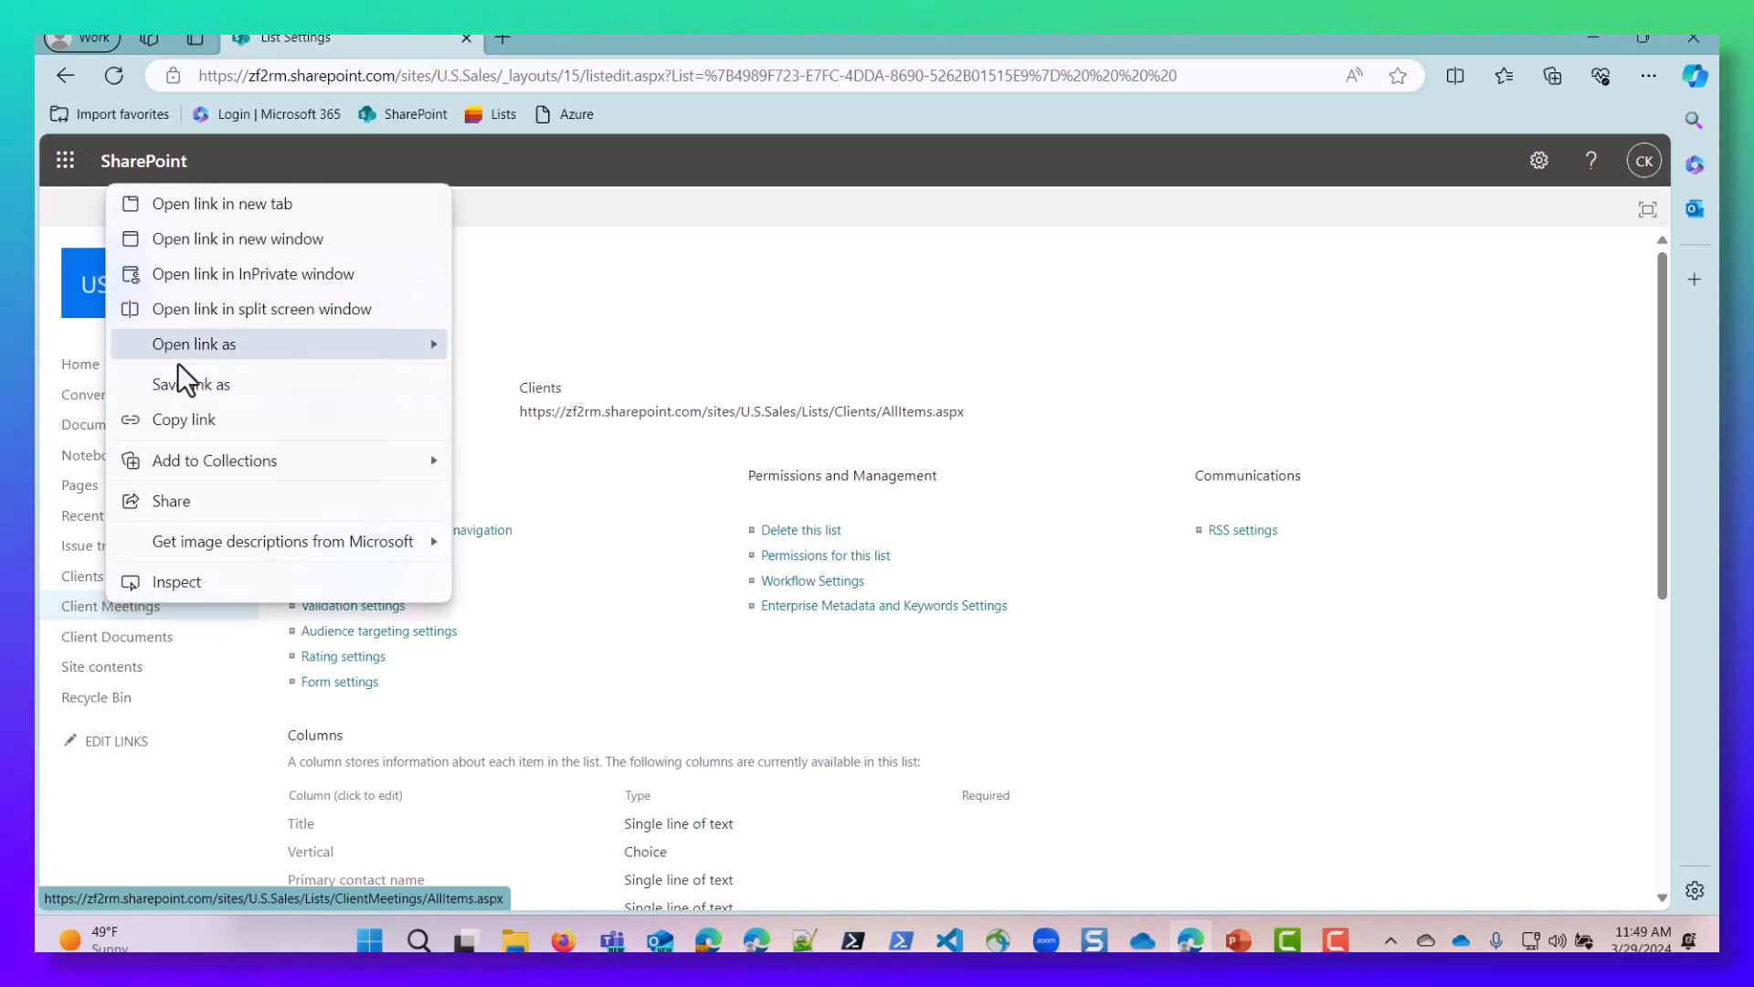
click(166, 209)
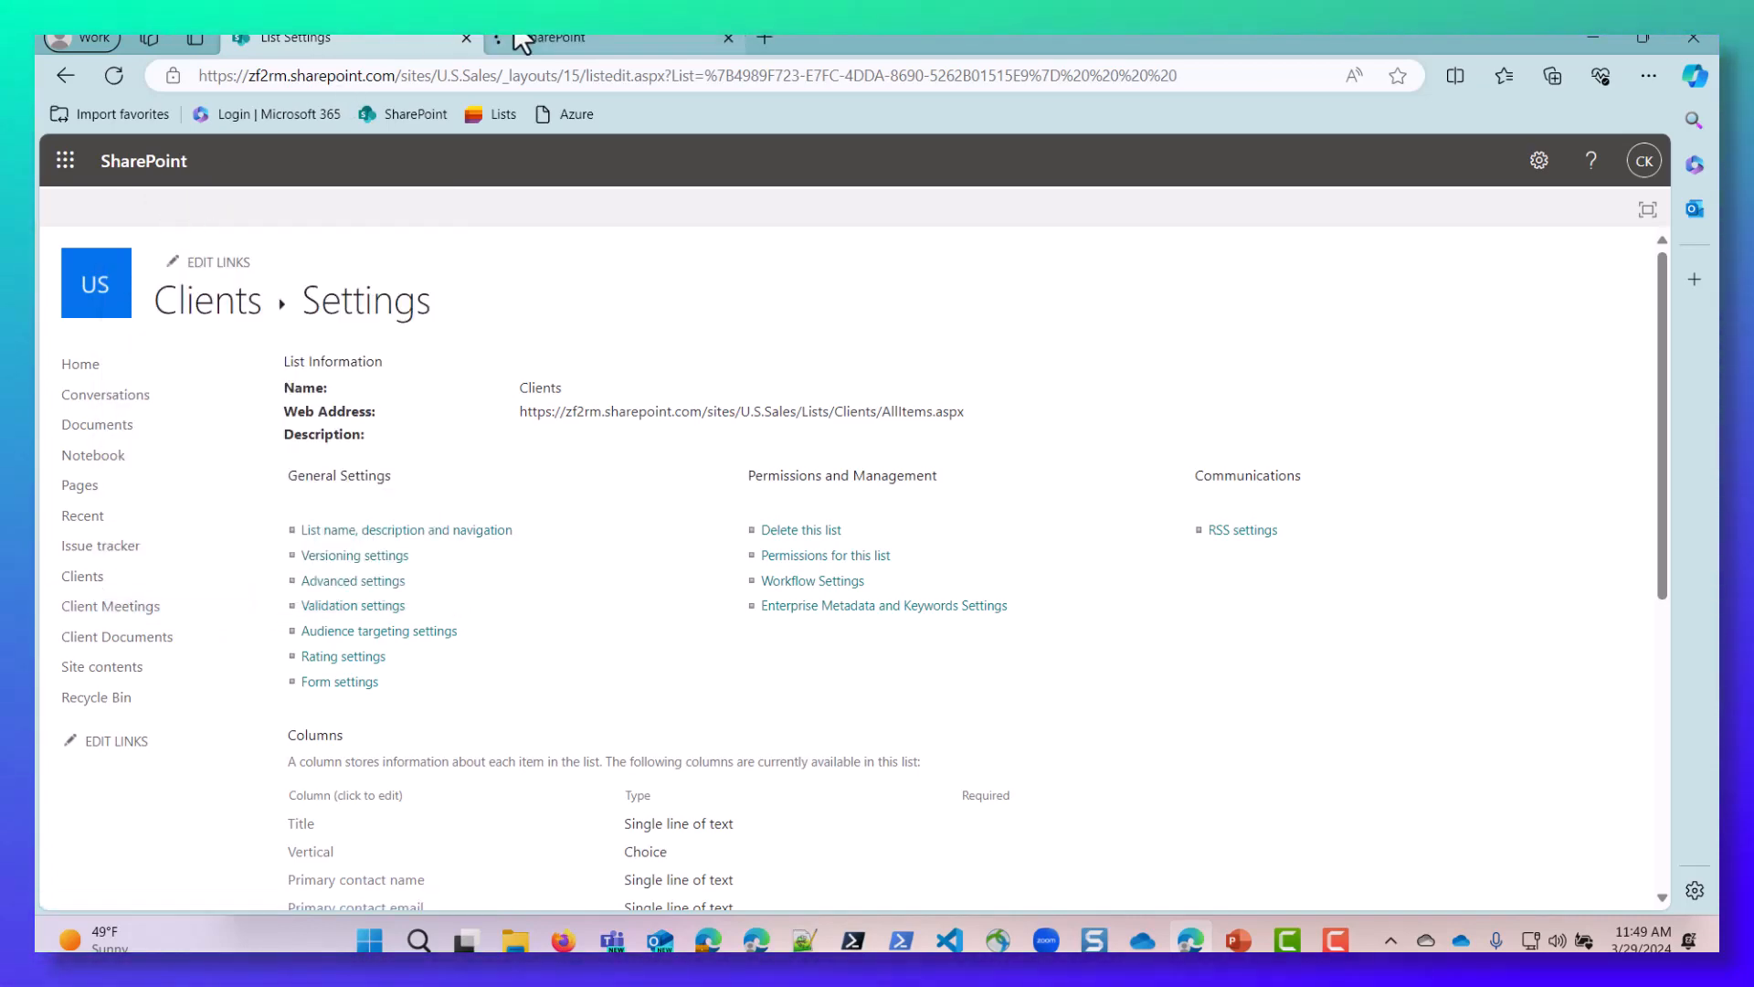
click(545, 36)
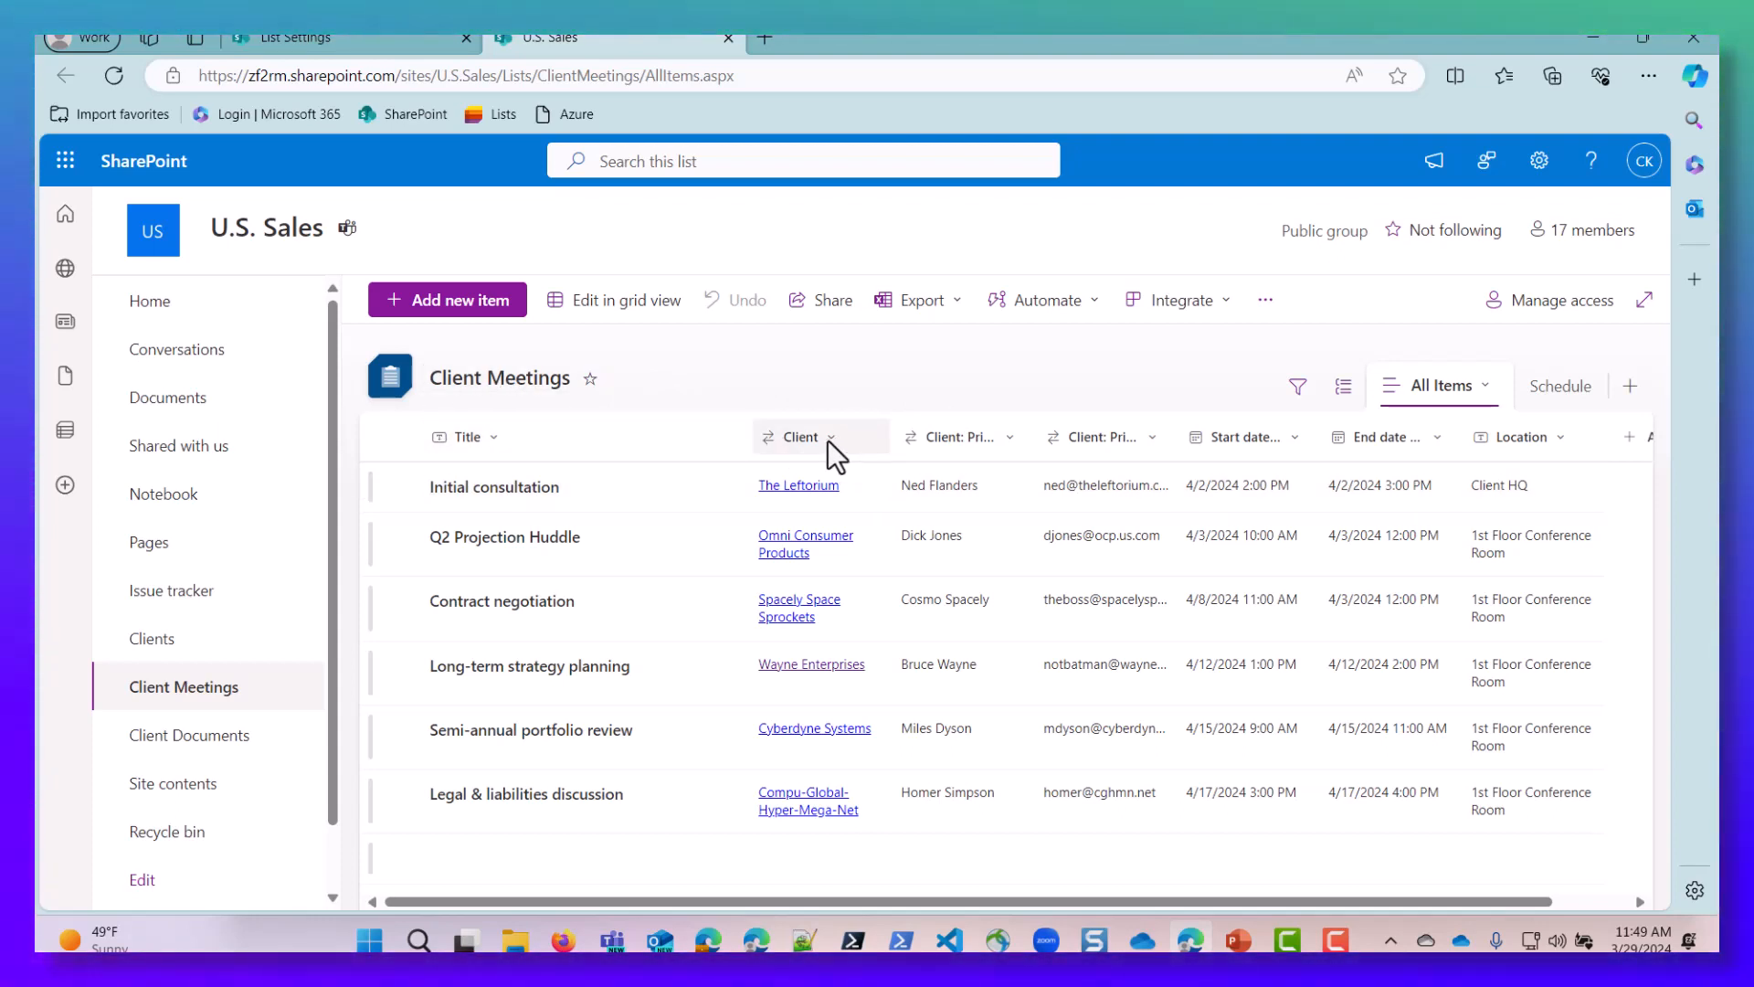
click(828, 440)
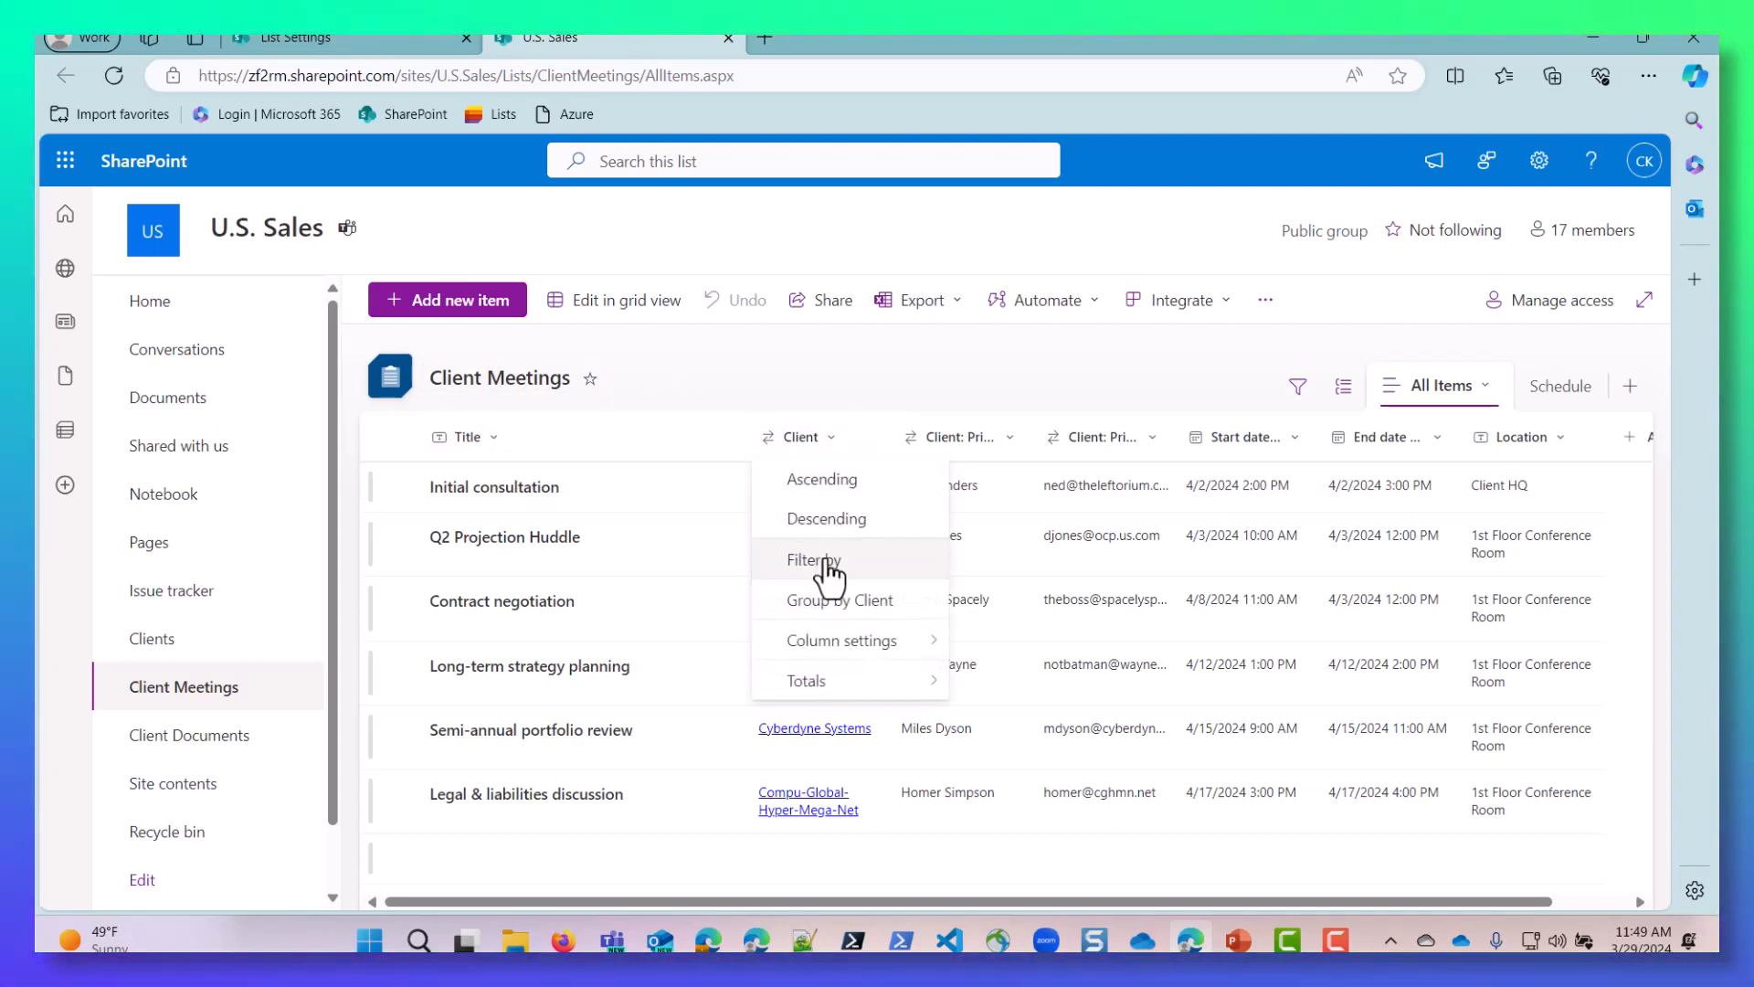
click(816, 566)
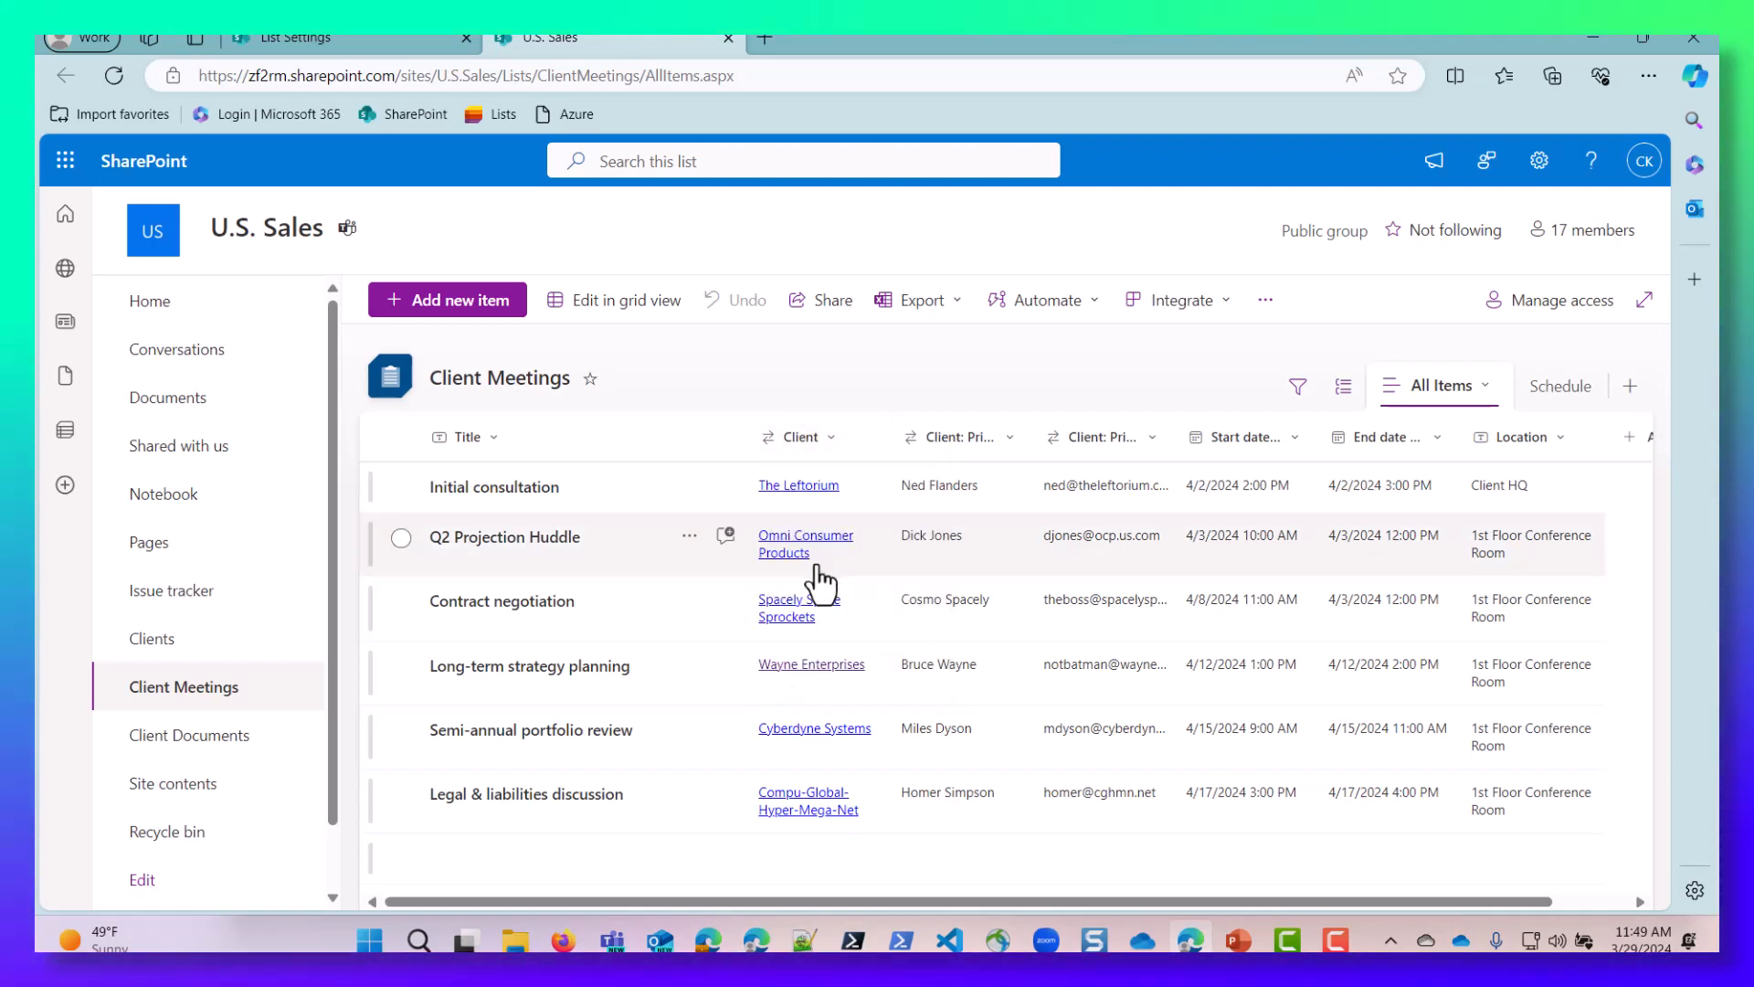
click(1334, 408)
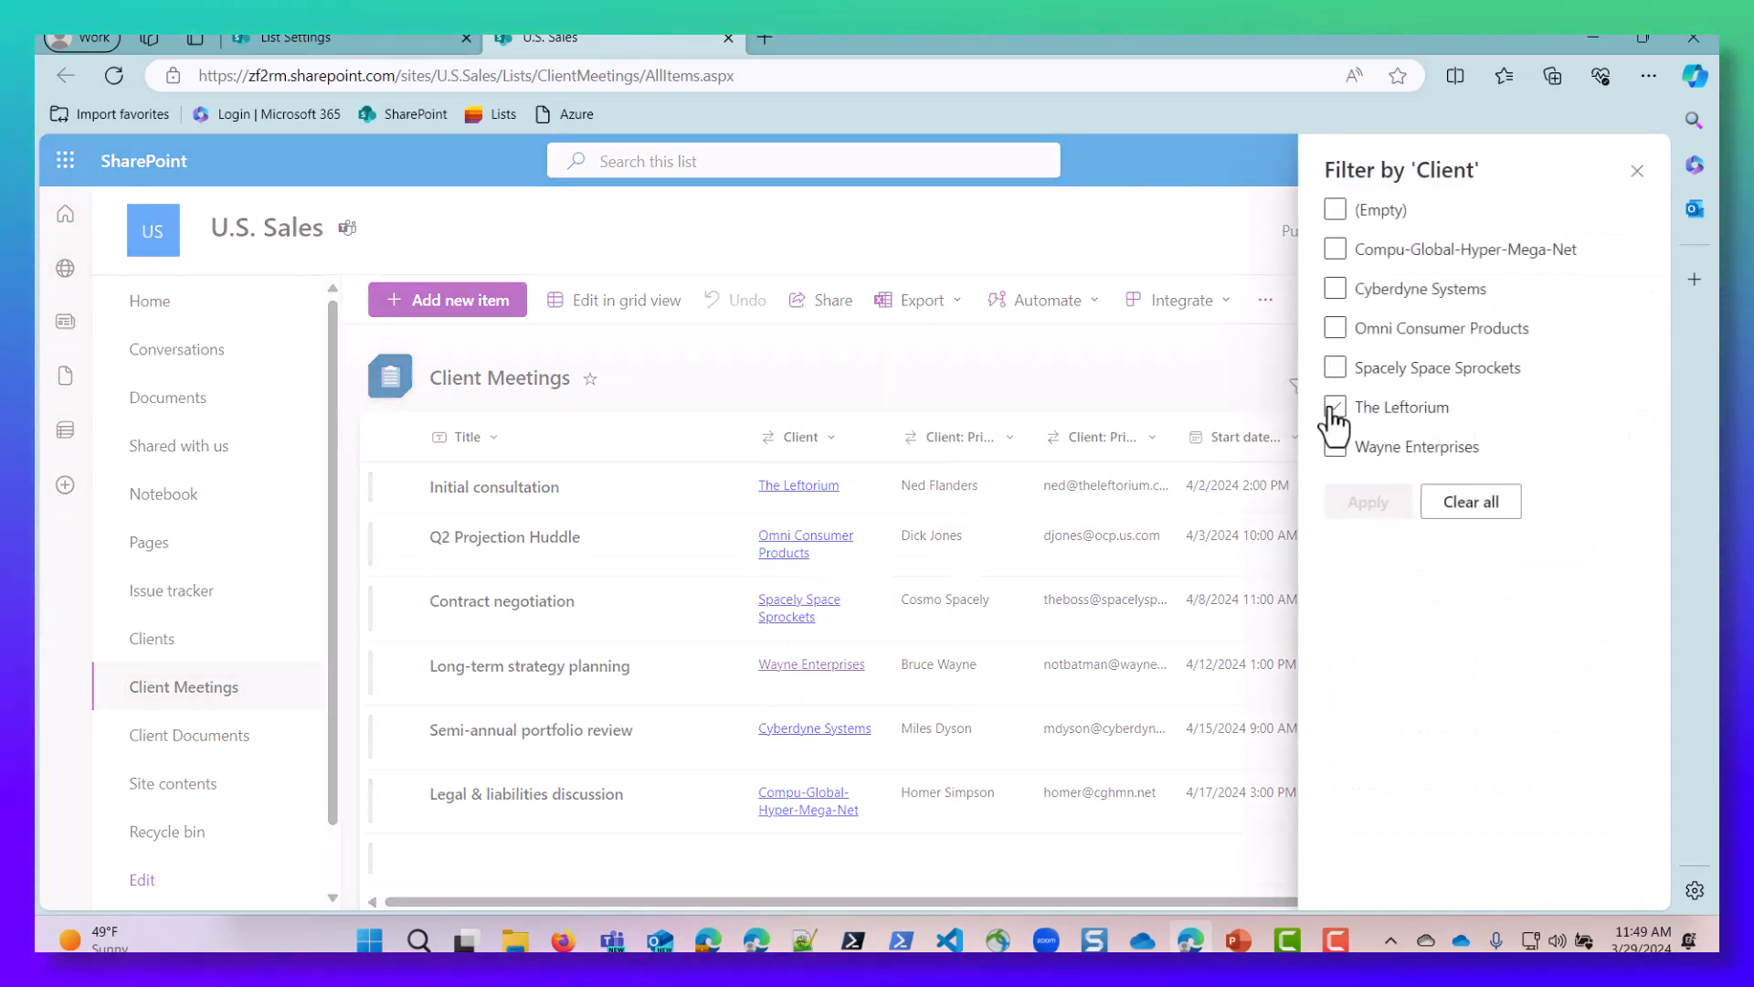
click(1367, 502)
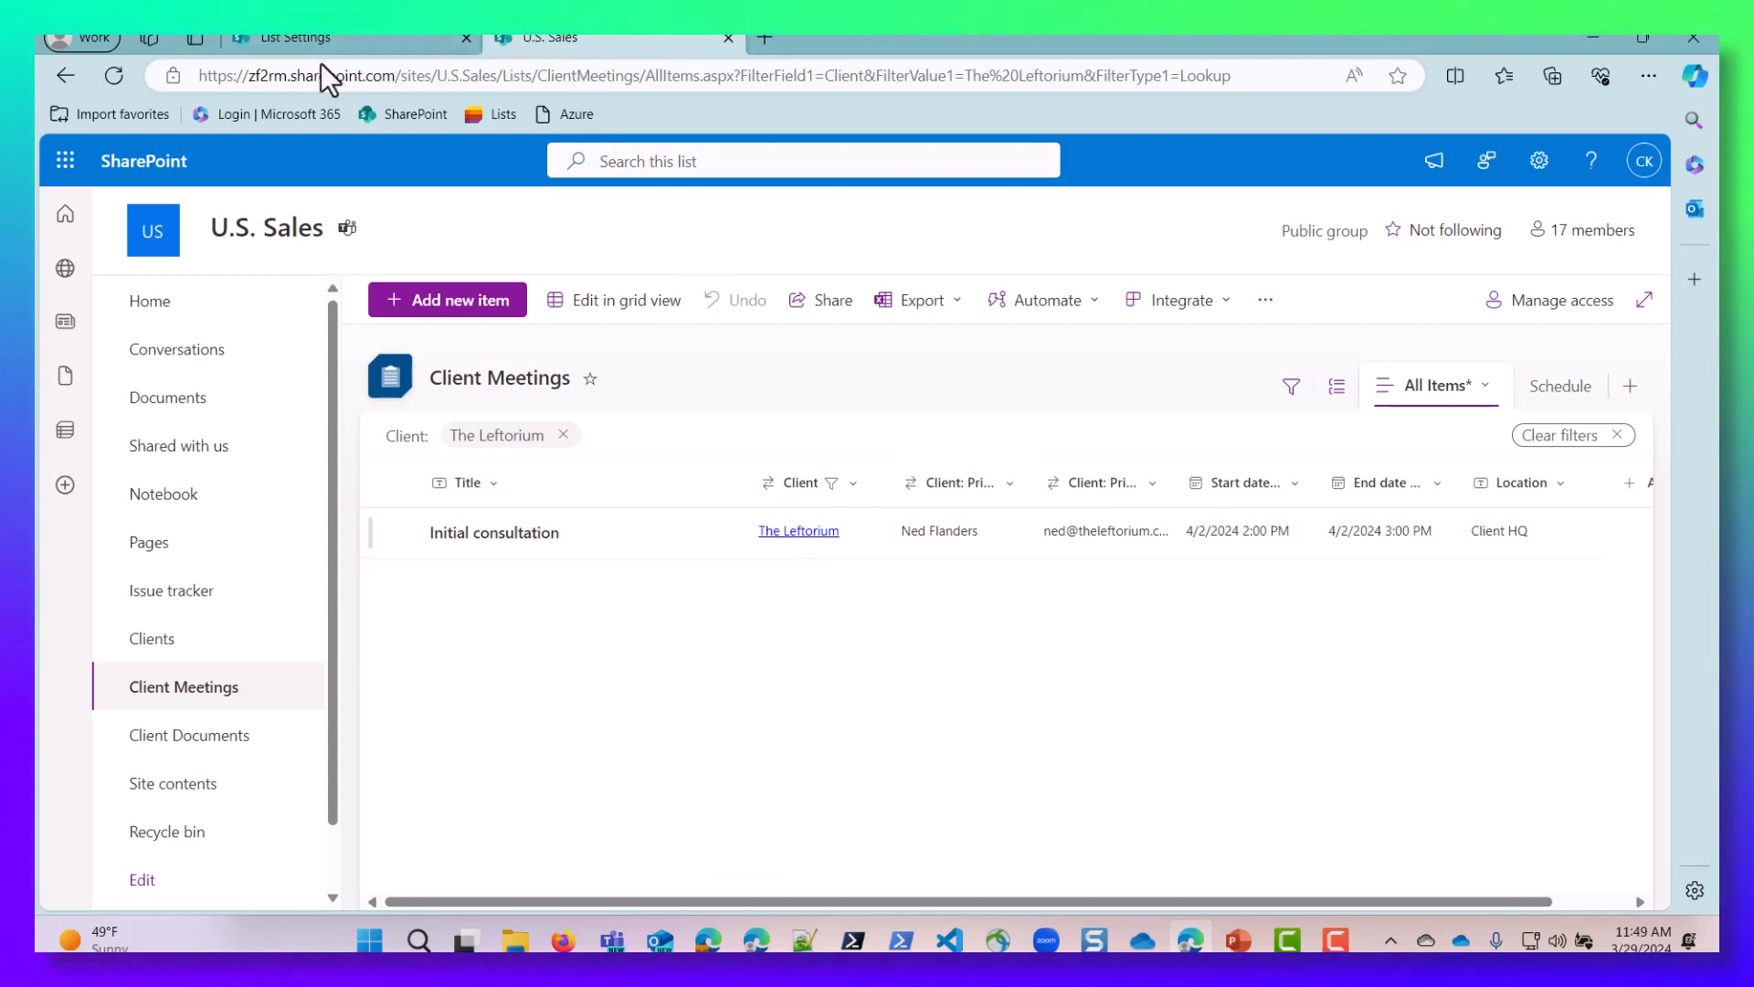
Step: Examine the filtered list's URL, from the base address to the FilterField1, FilterValue1 and FilterType1 parameters
drag(207, 75, 747, 105)
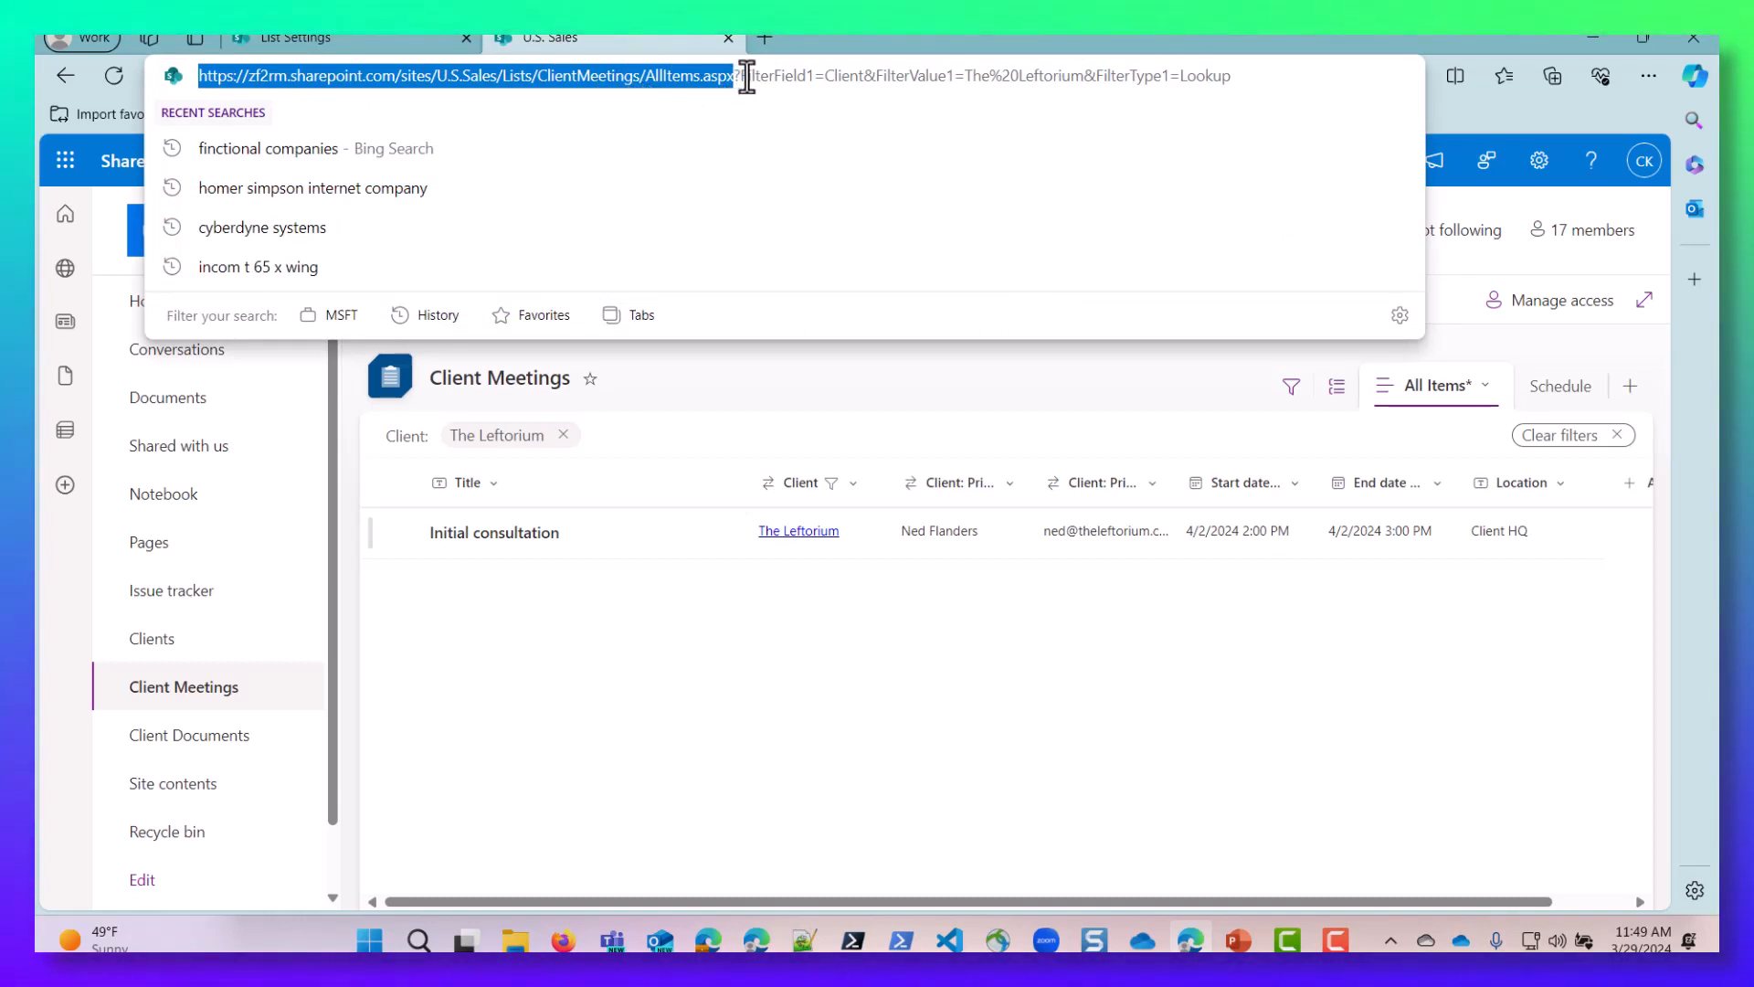
drag(736, 78, 865, 77)
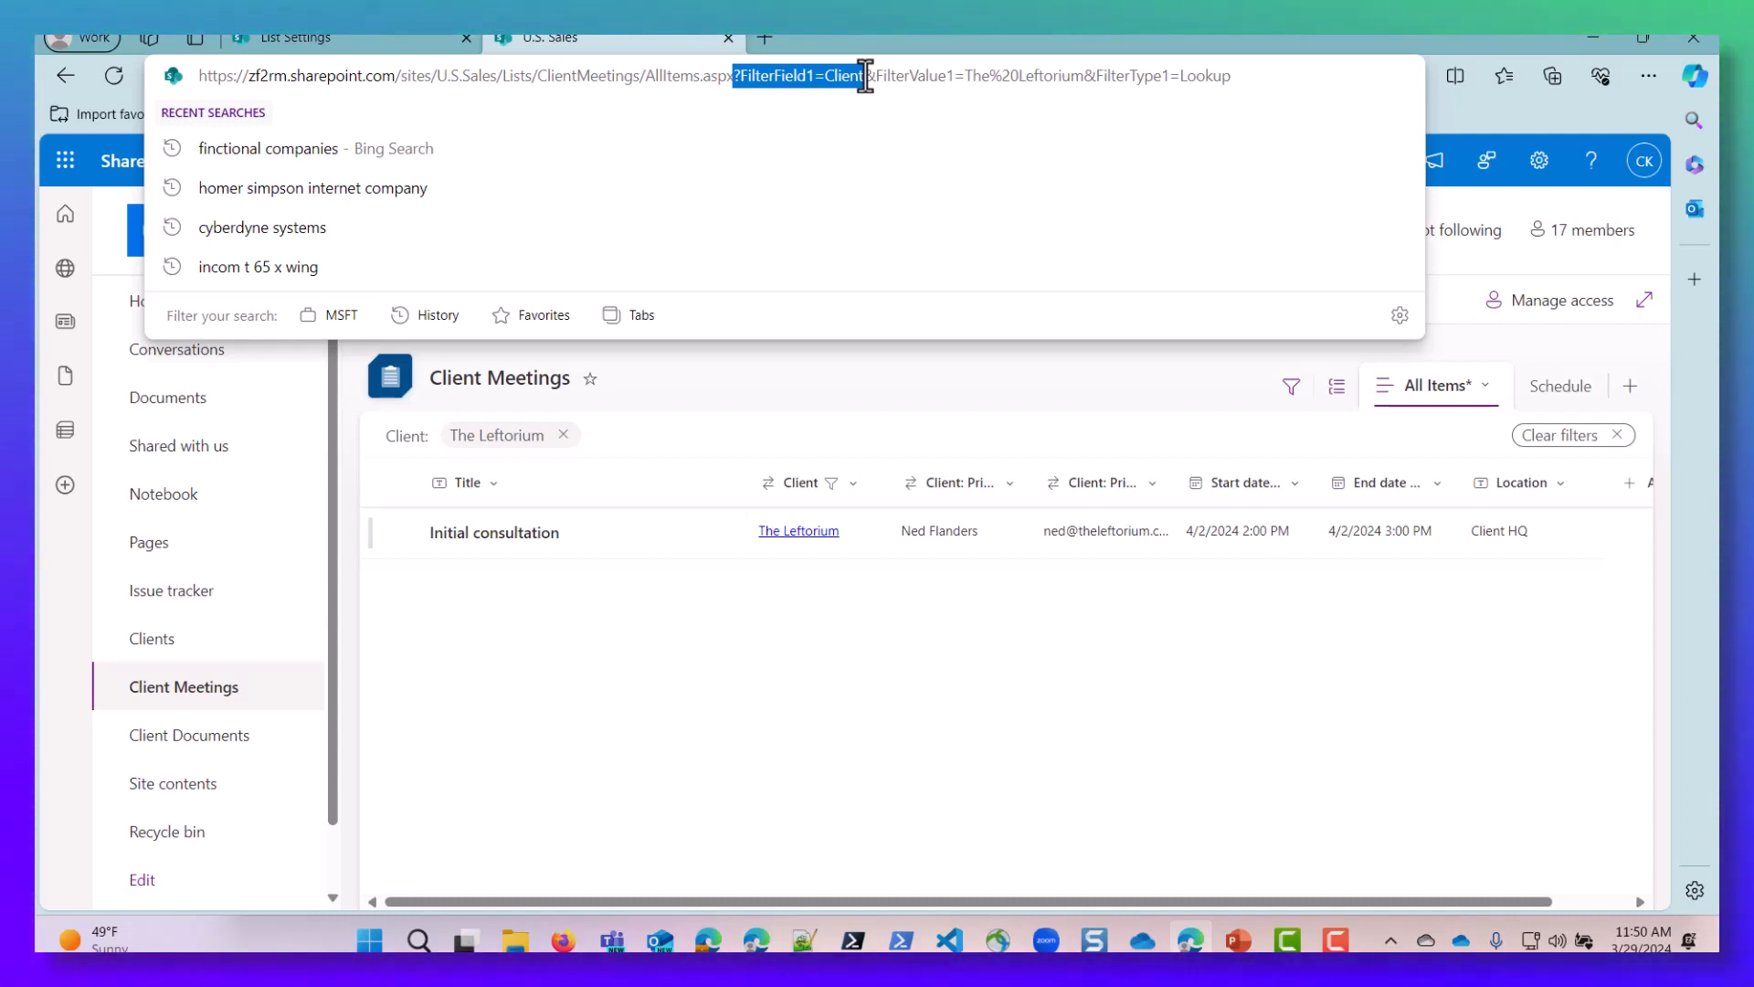
drag(865, 77, 1112, 82)
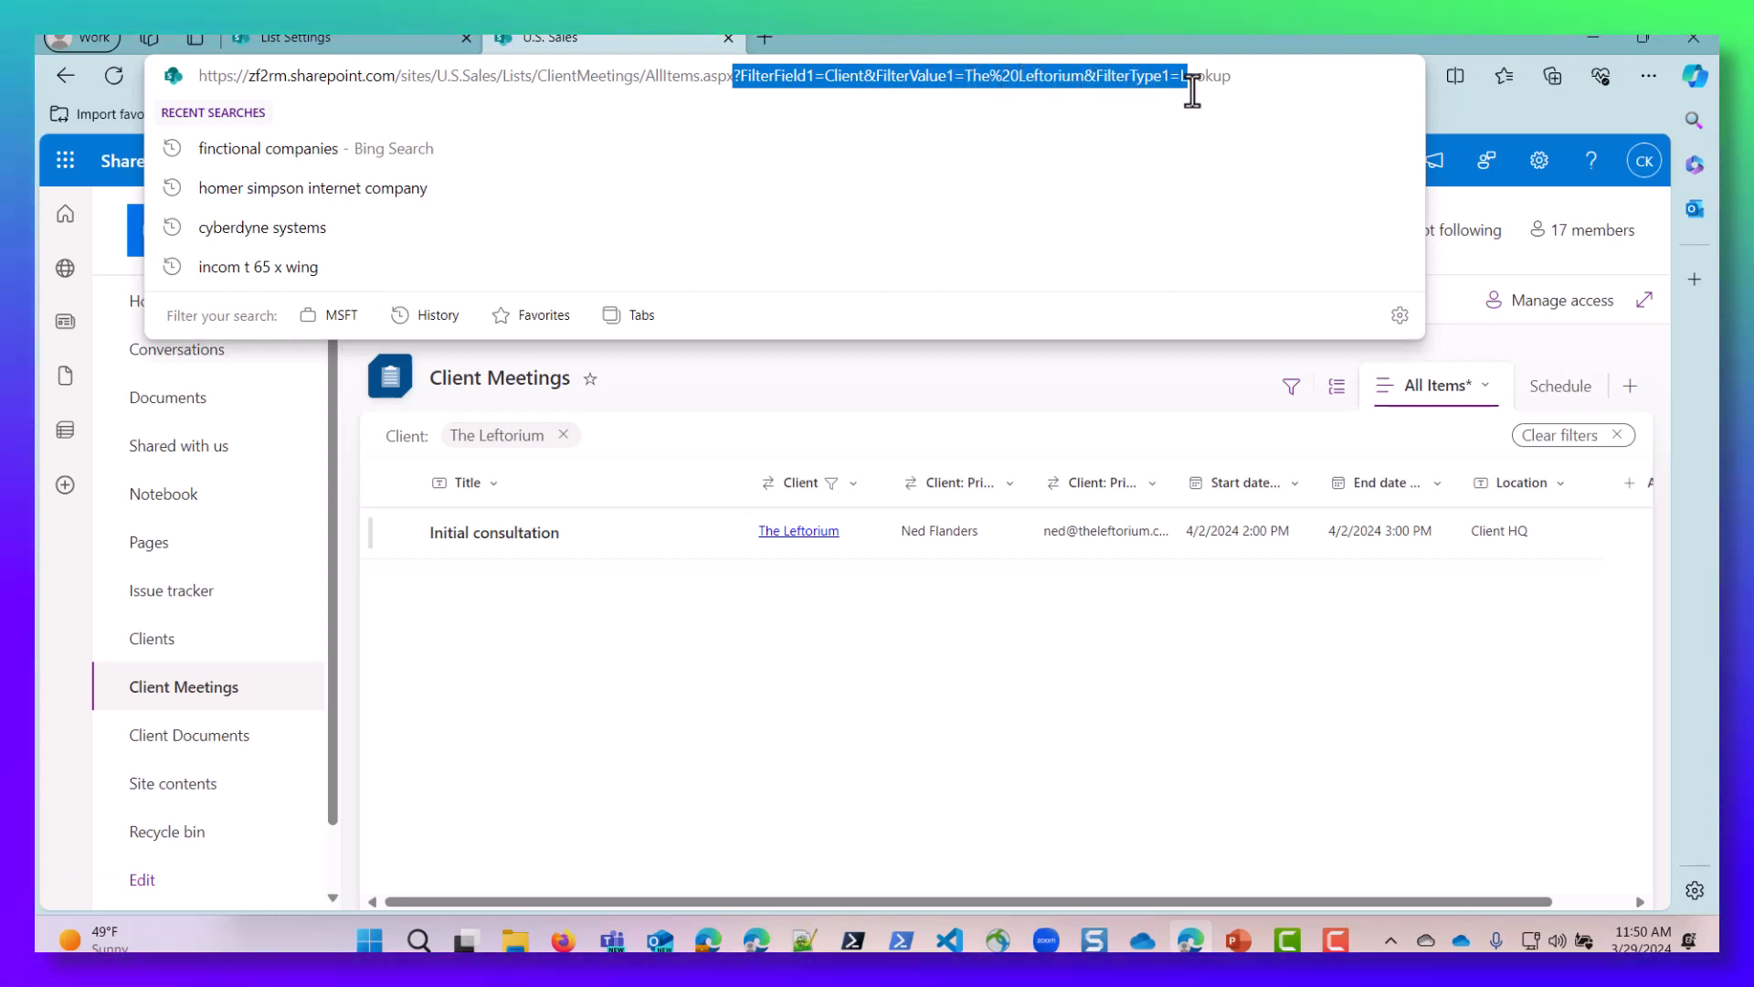
click(1240, 80)
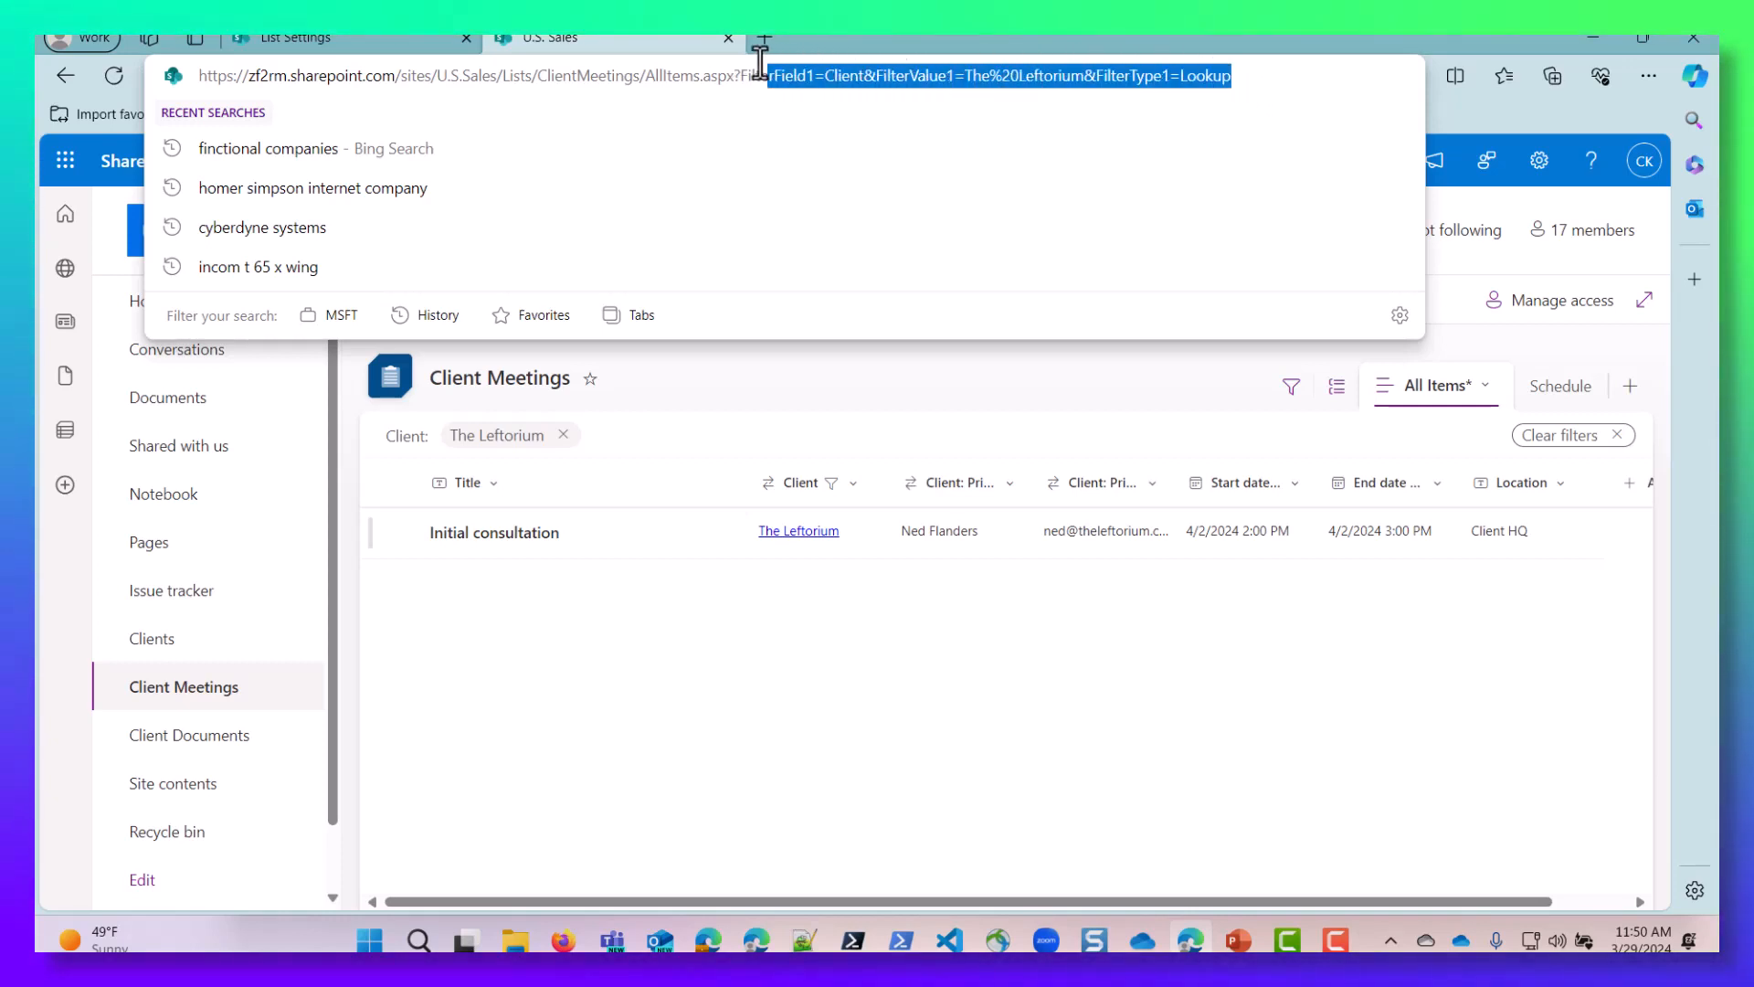
drag(760, 63, 735, 66)
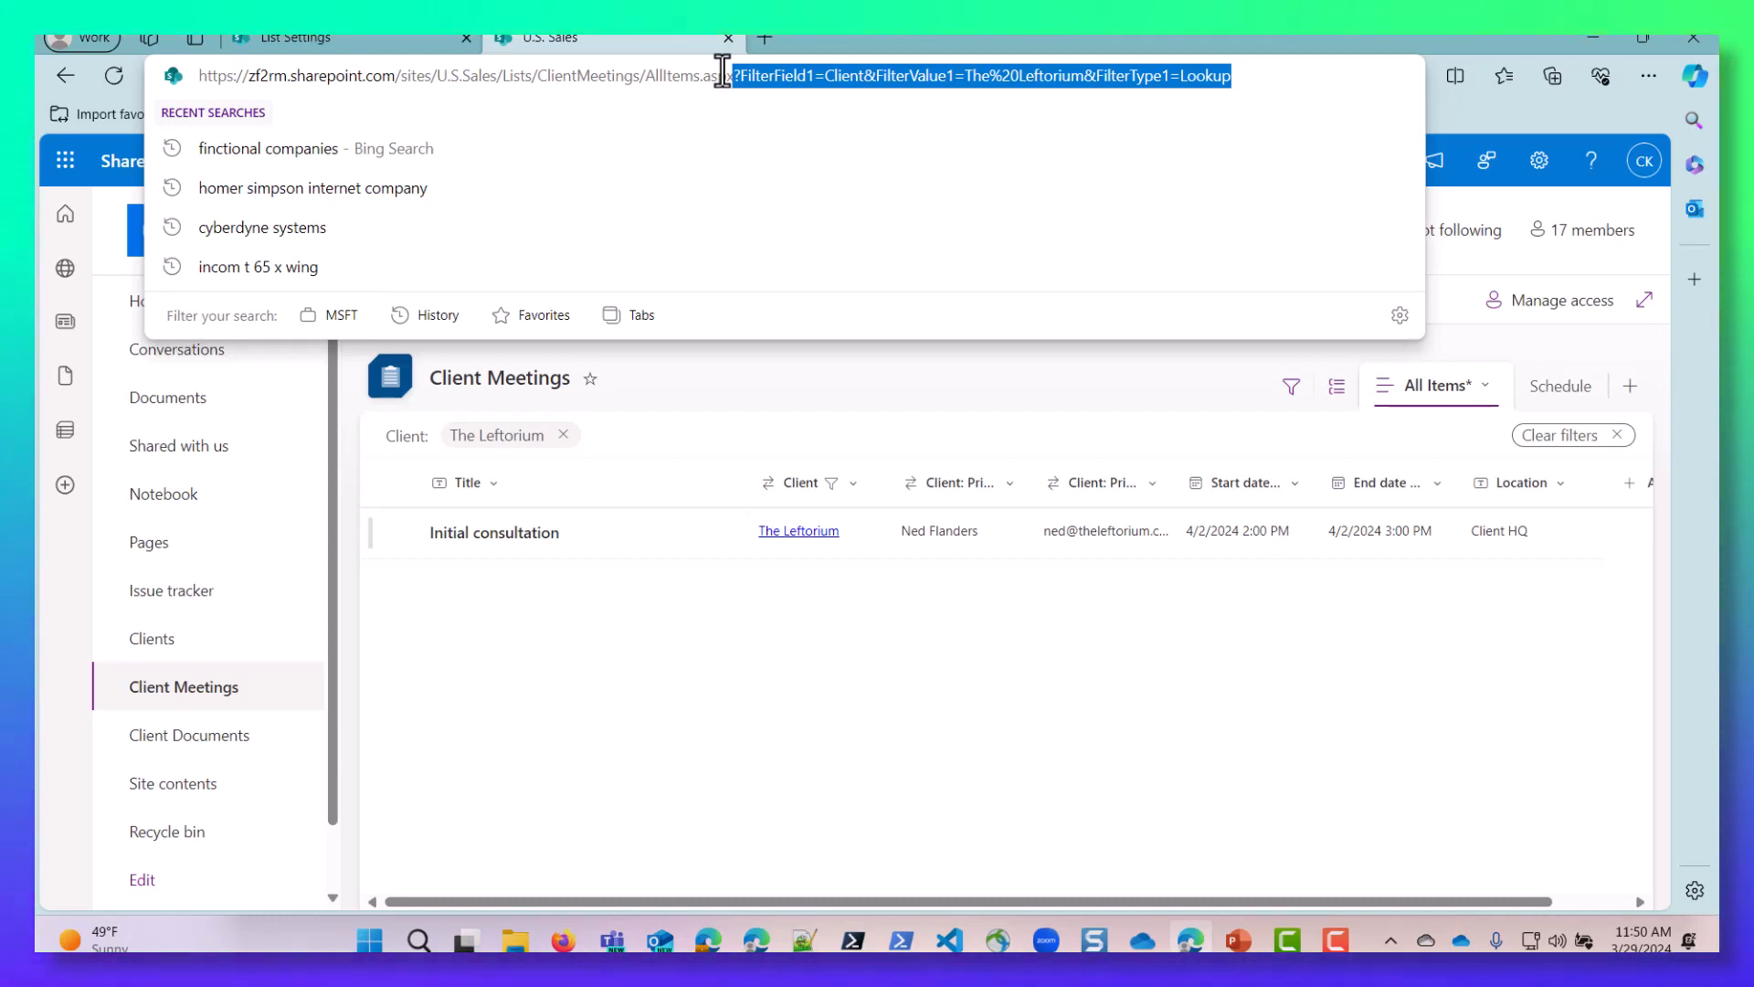
Step: Copy the complete filtered Client Meetings URL and paste it into the blank document in Notepad++
drag(1319, 78, 144, 67)
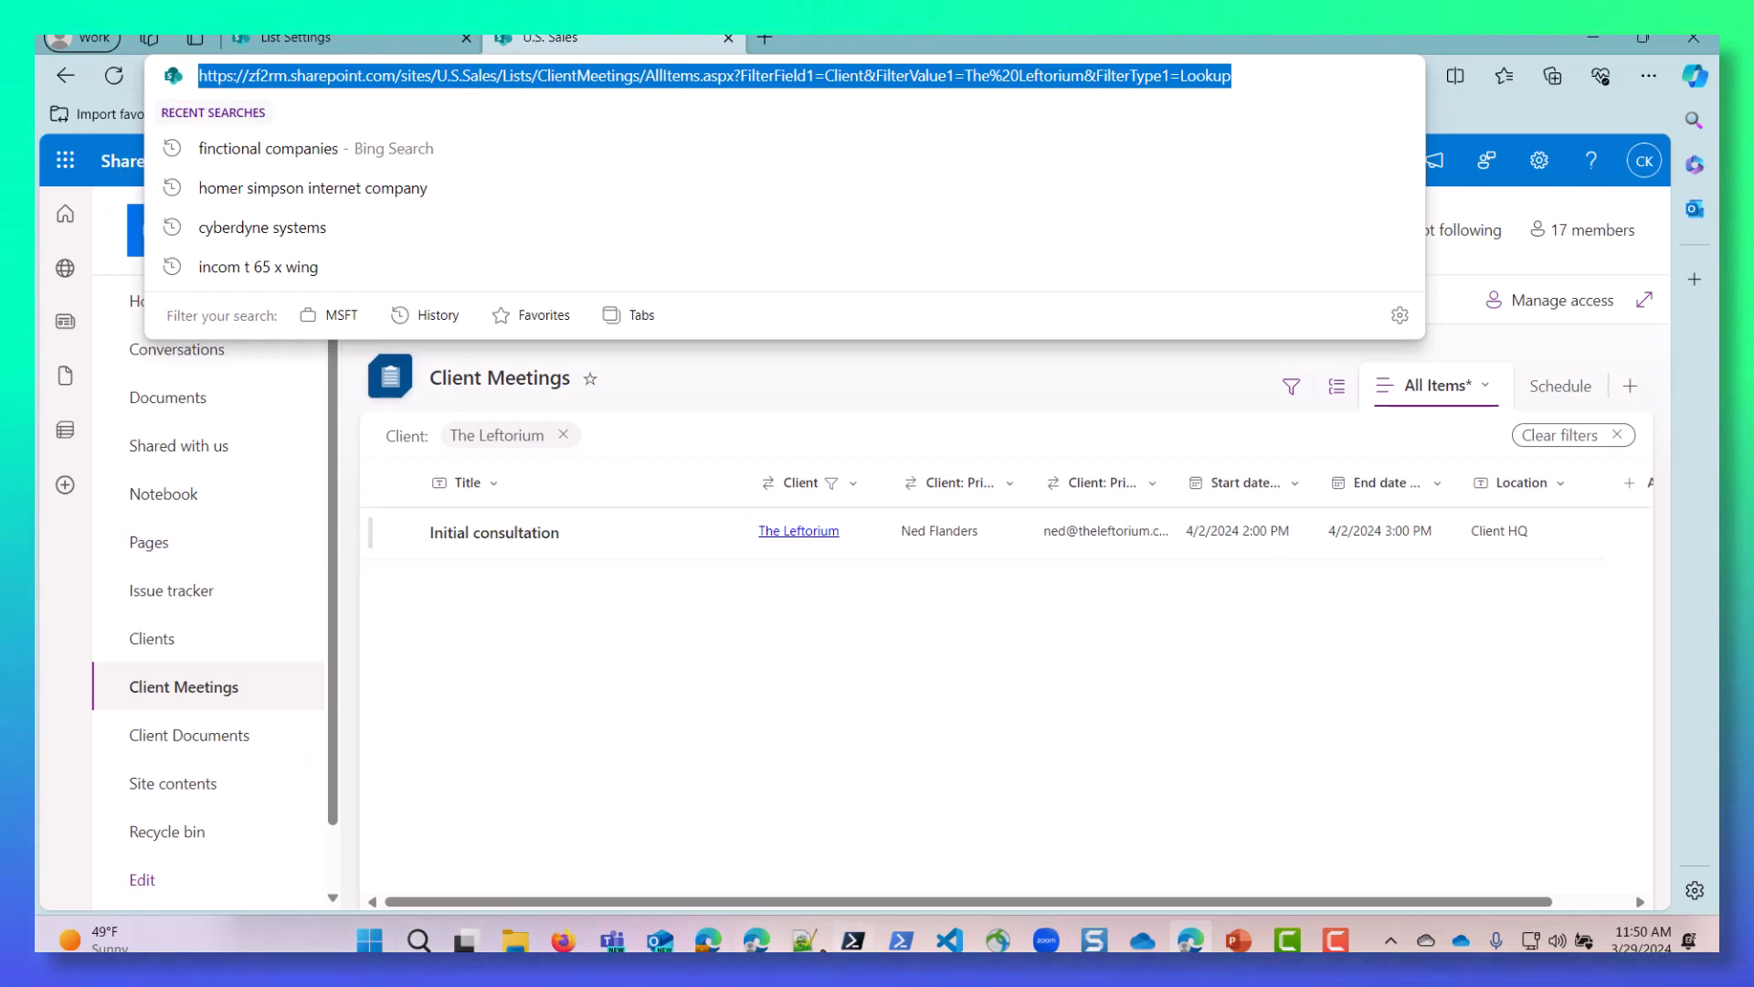
click(808, 944)
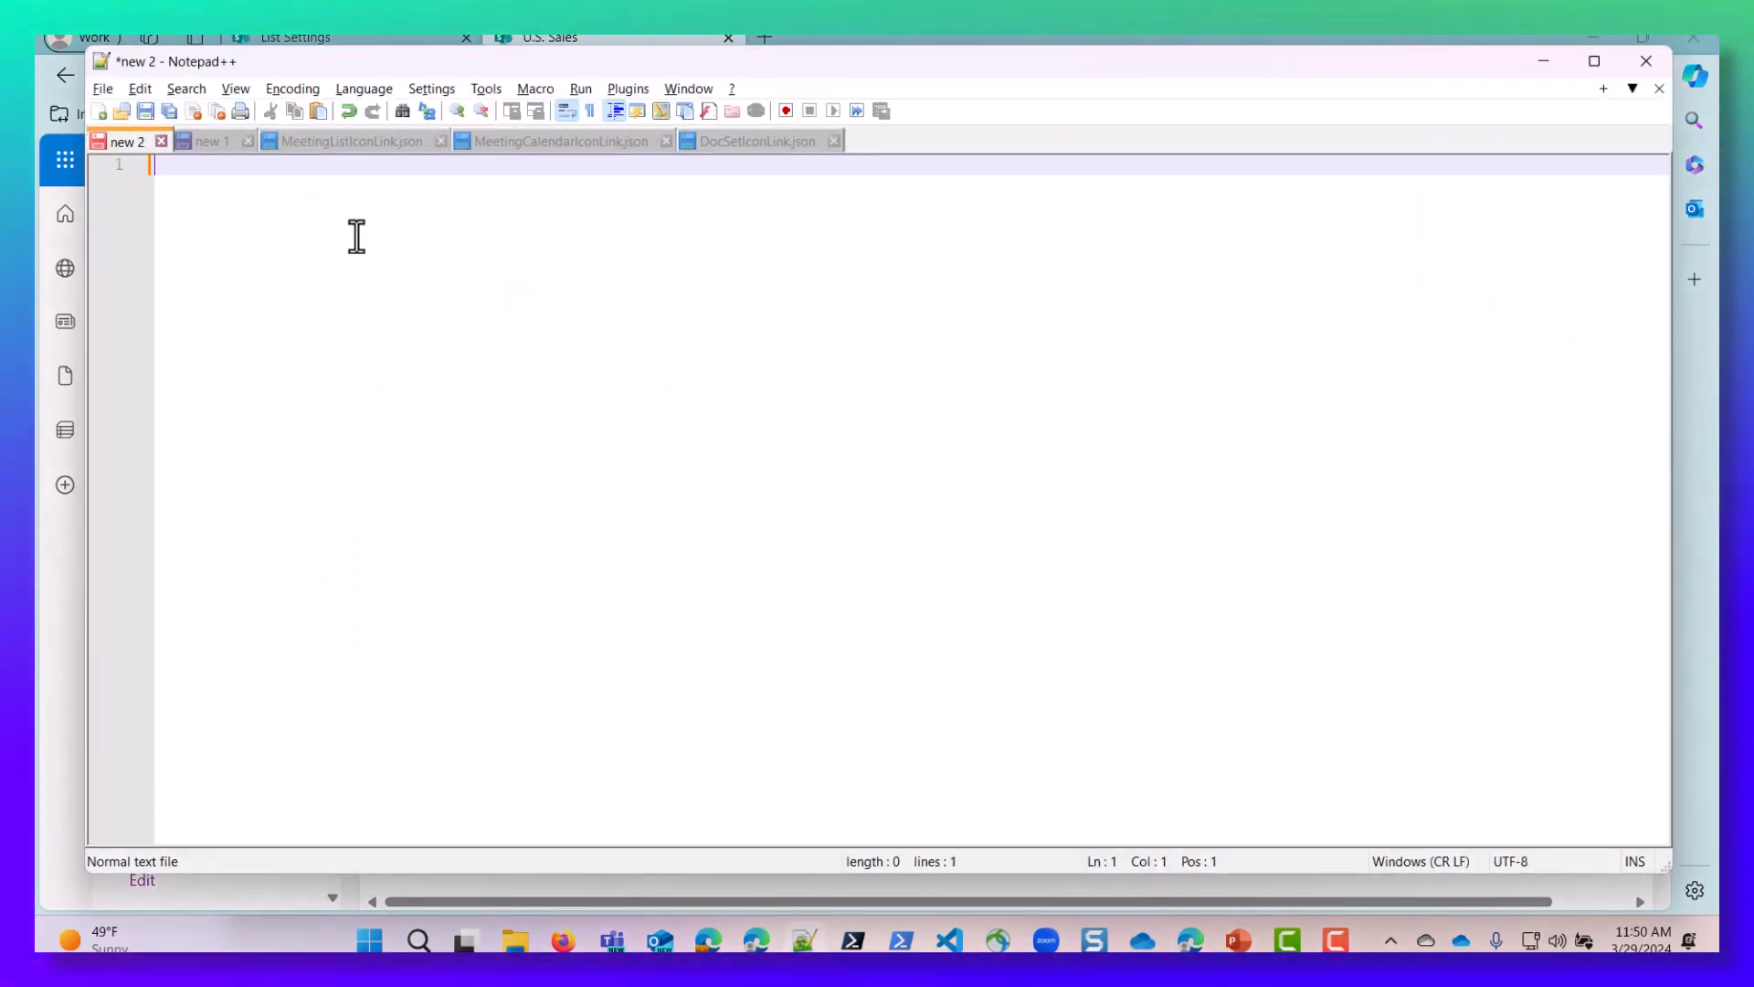
text(https://zf2rm.sharepoint.com/sites/U.S.Sales/Lists/ClientMeetings/AllItems.aspx?FilterField1=Client&FilterValue1=The%20Leftorium&FilterType1=Lookup)
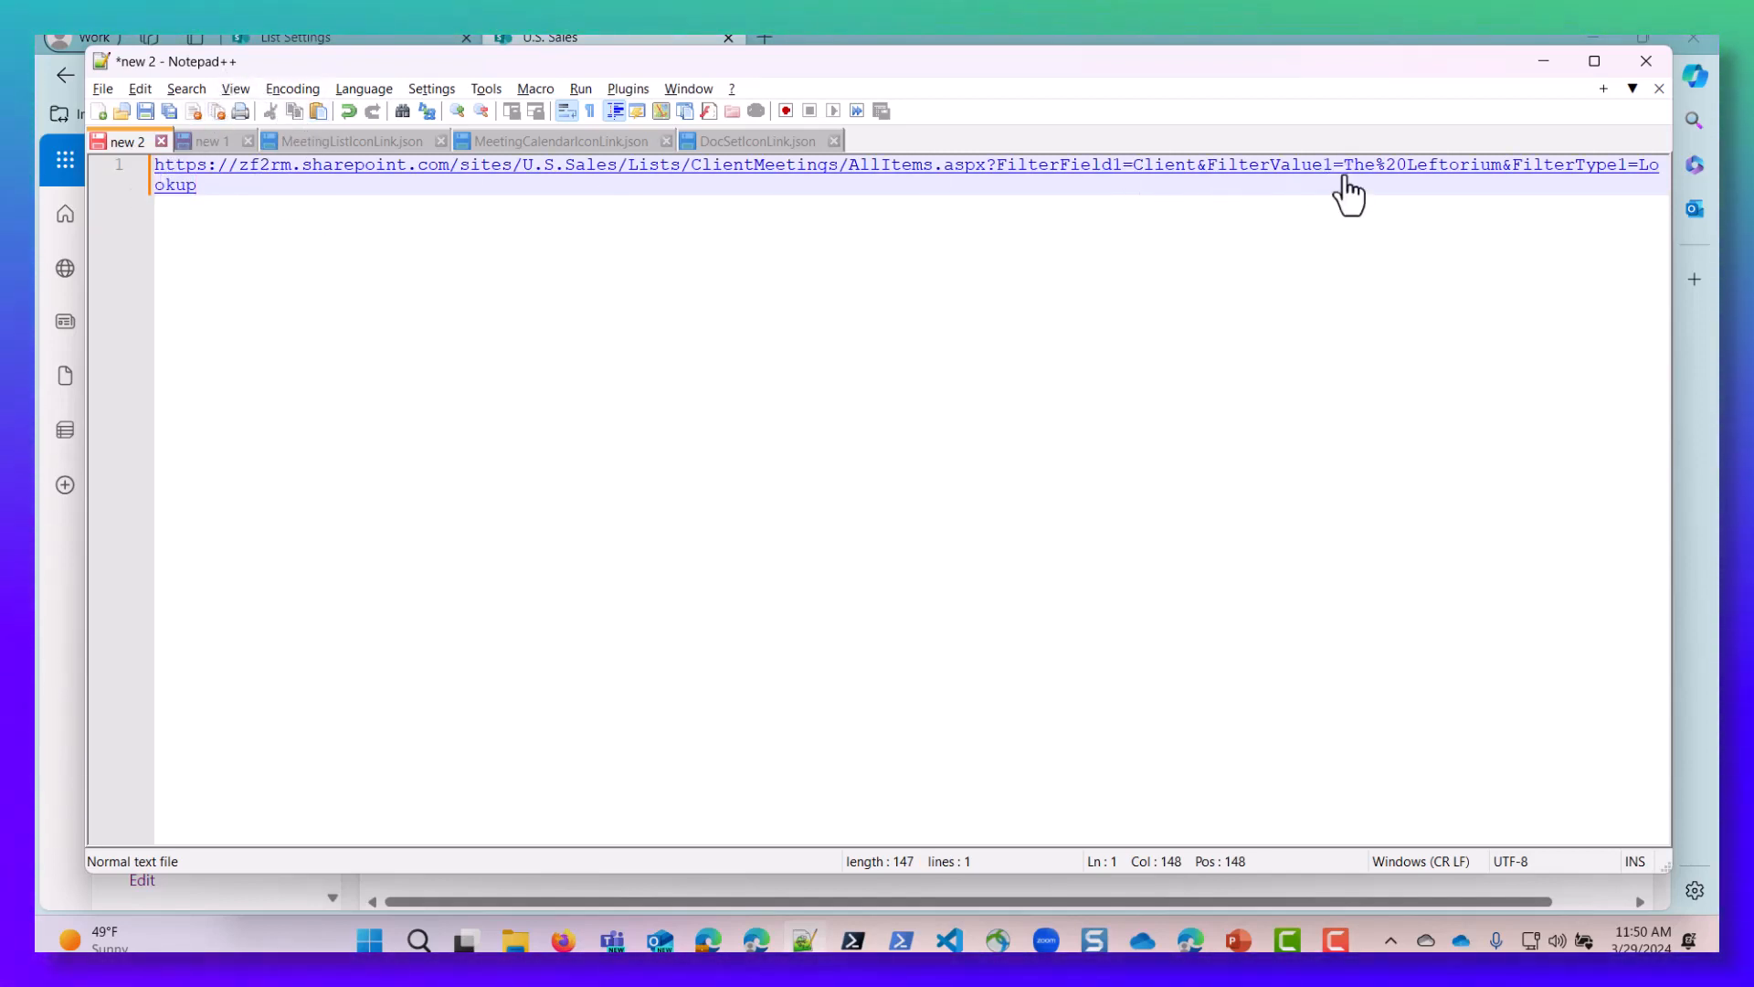
Step: Replace the filter value The%20Leftorium in the URL with a single space between FilterValue1= and &FilterType1=Lookup
drag(1344, 170, 1450, 171)
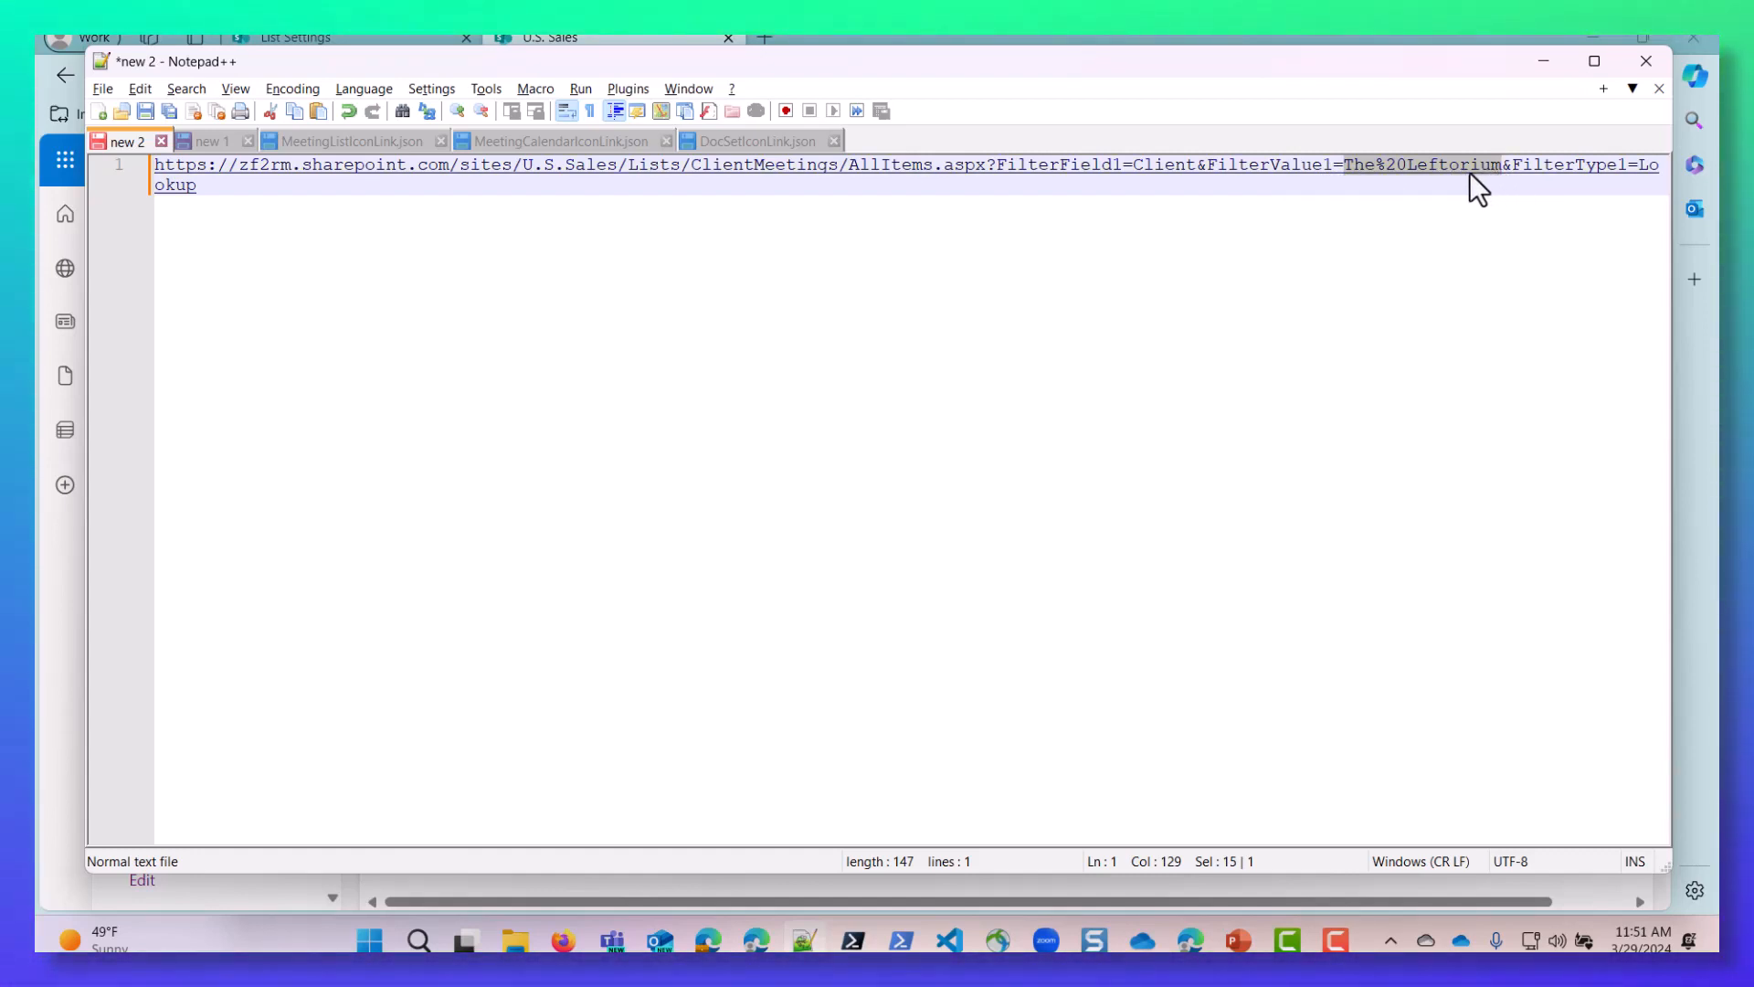
text(||)
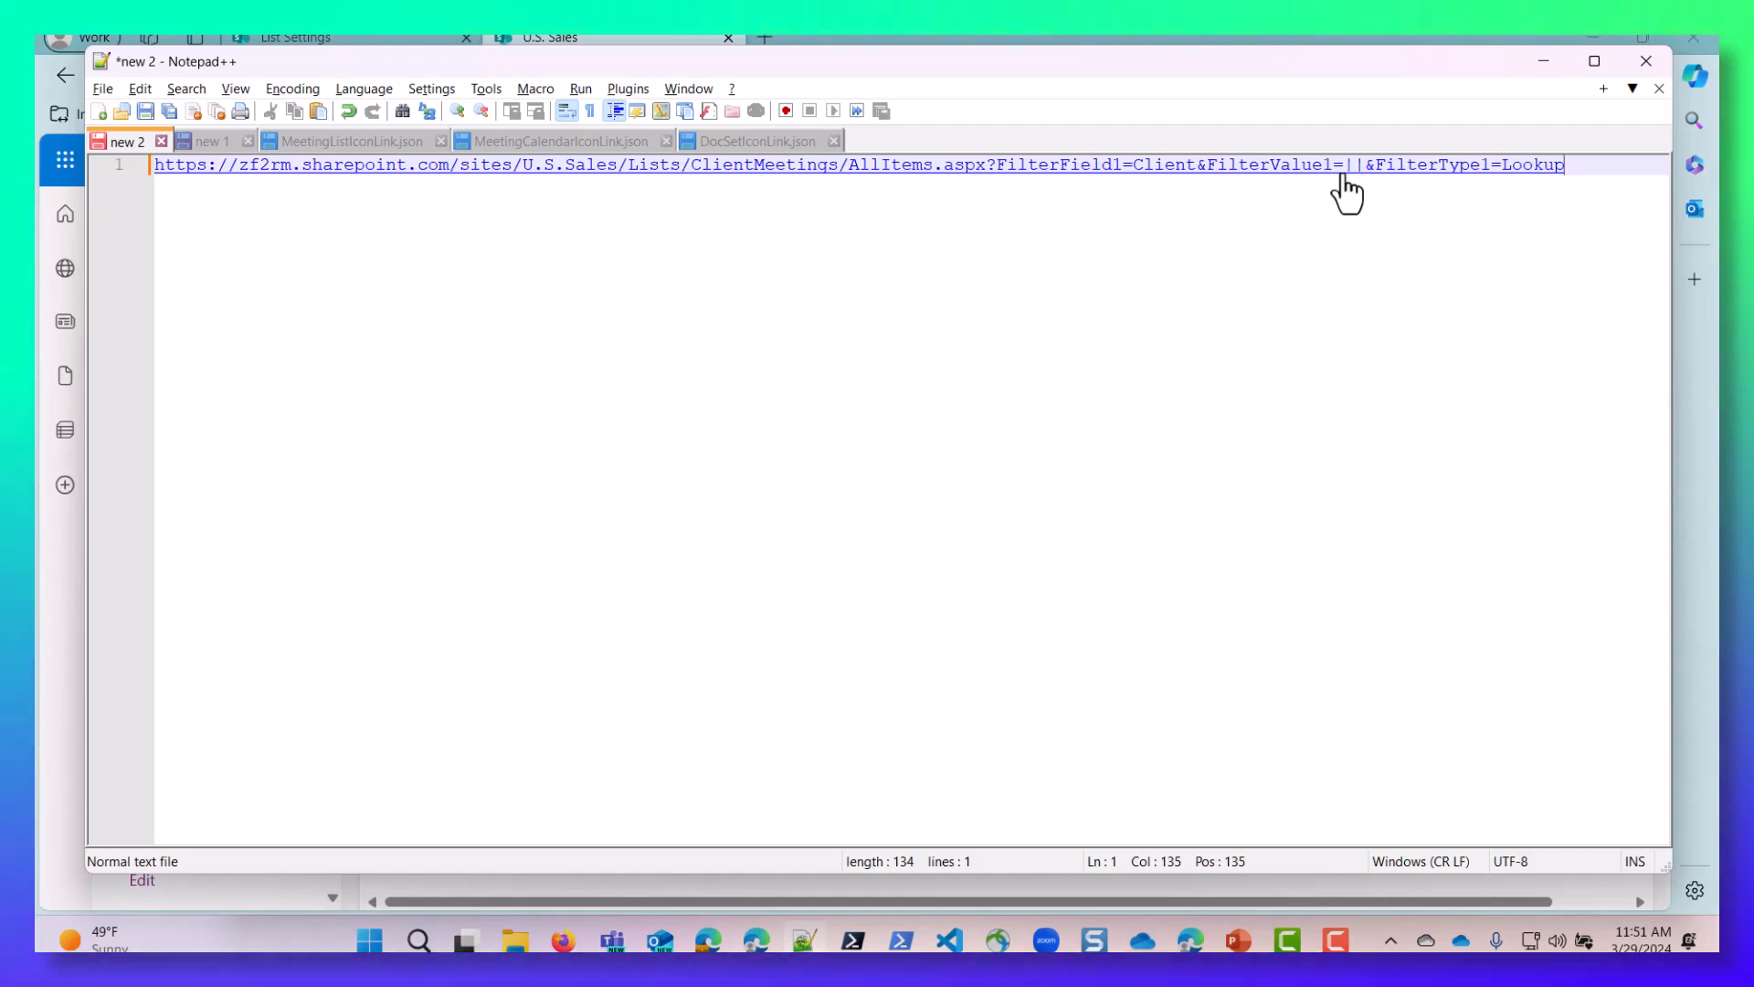
drag(1342, 176, 1362, 177)
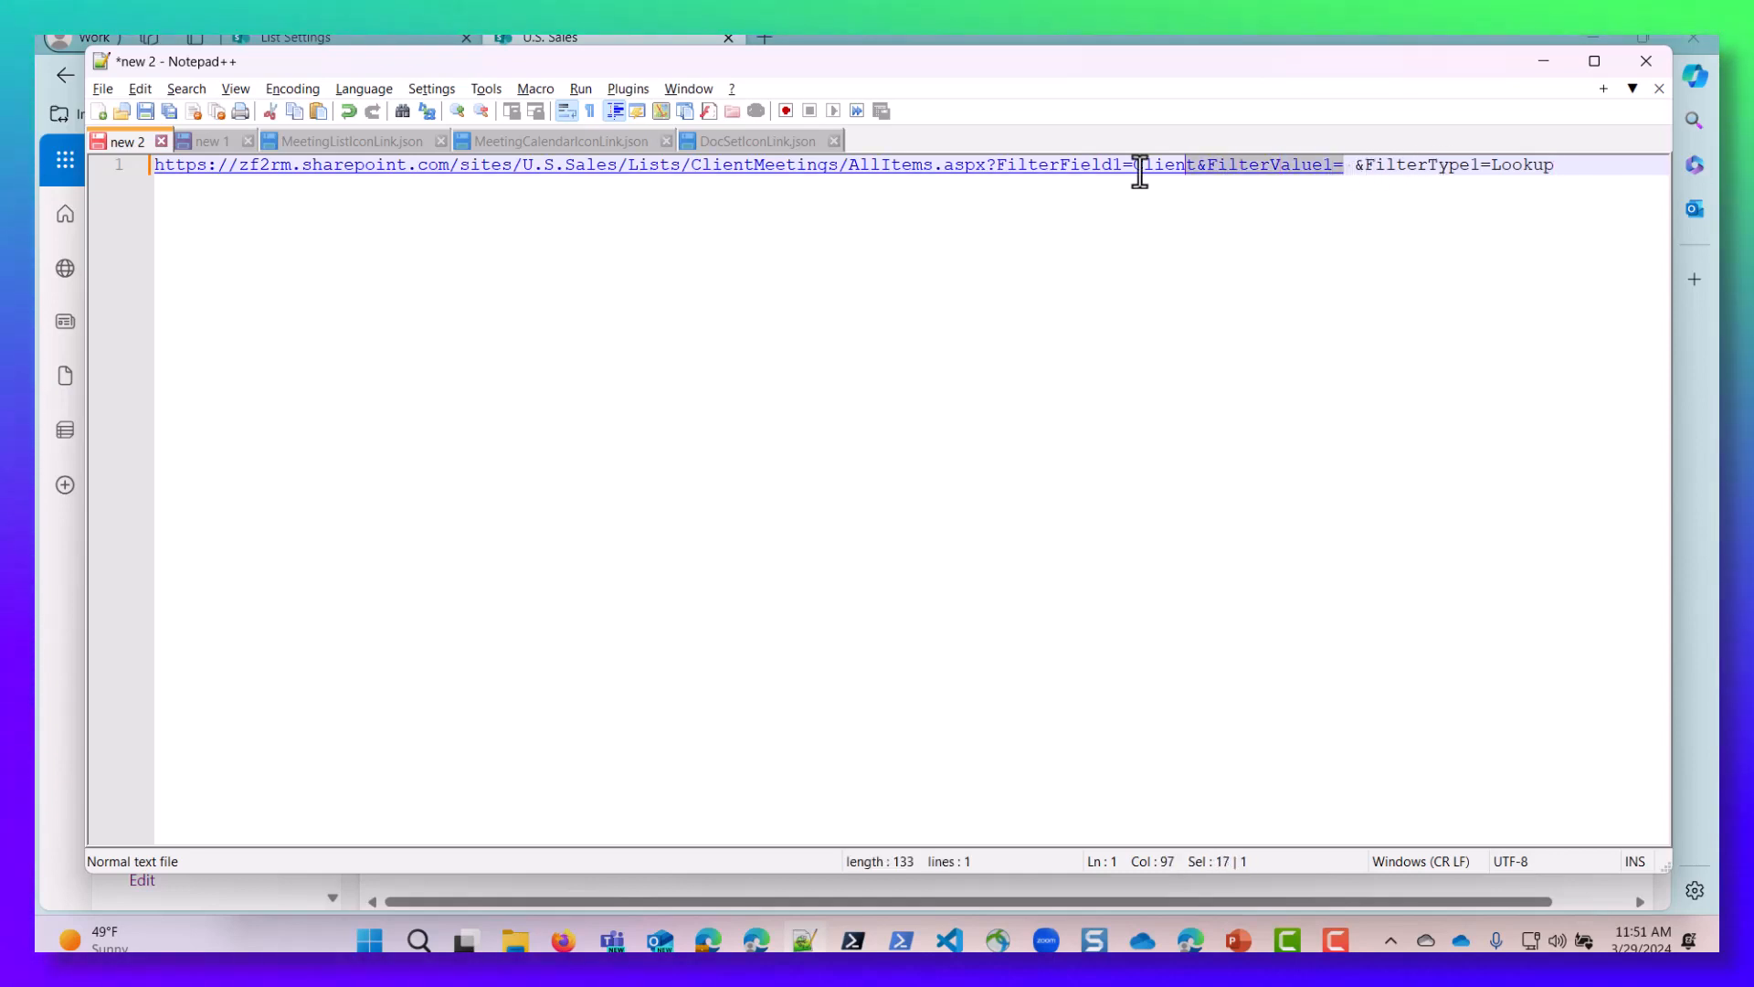
Step: Copy the URL from its beginning through FilterValue1= and open the Meetings column of the Clients list for editing in the browser
drag(297, 167, 150, 164)
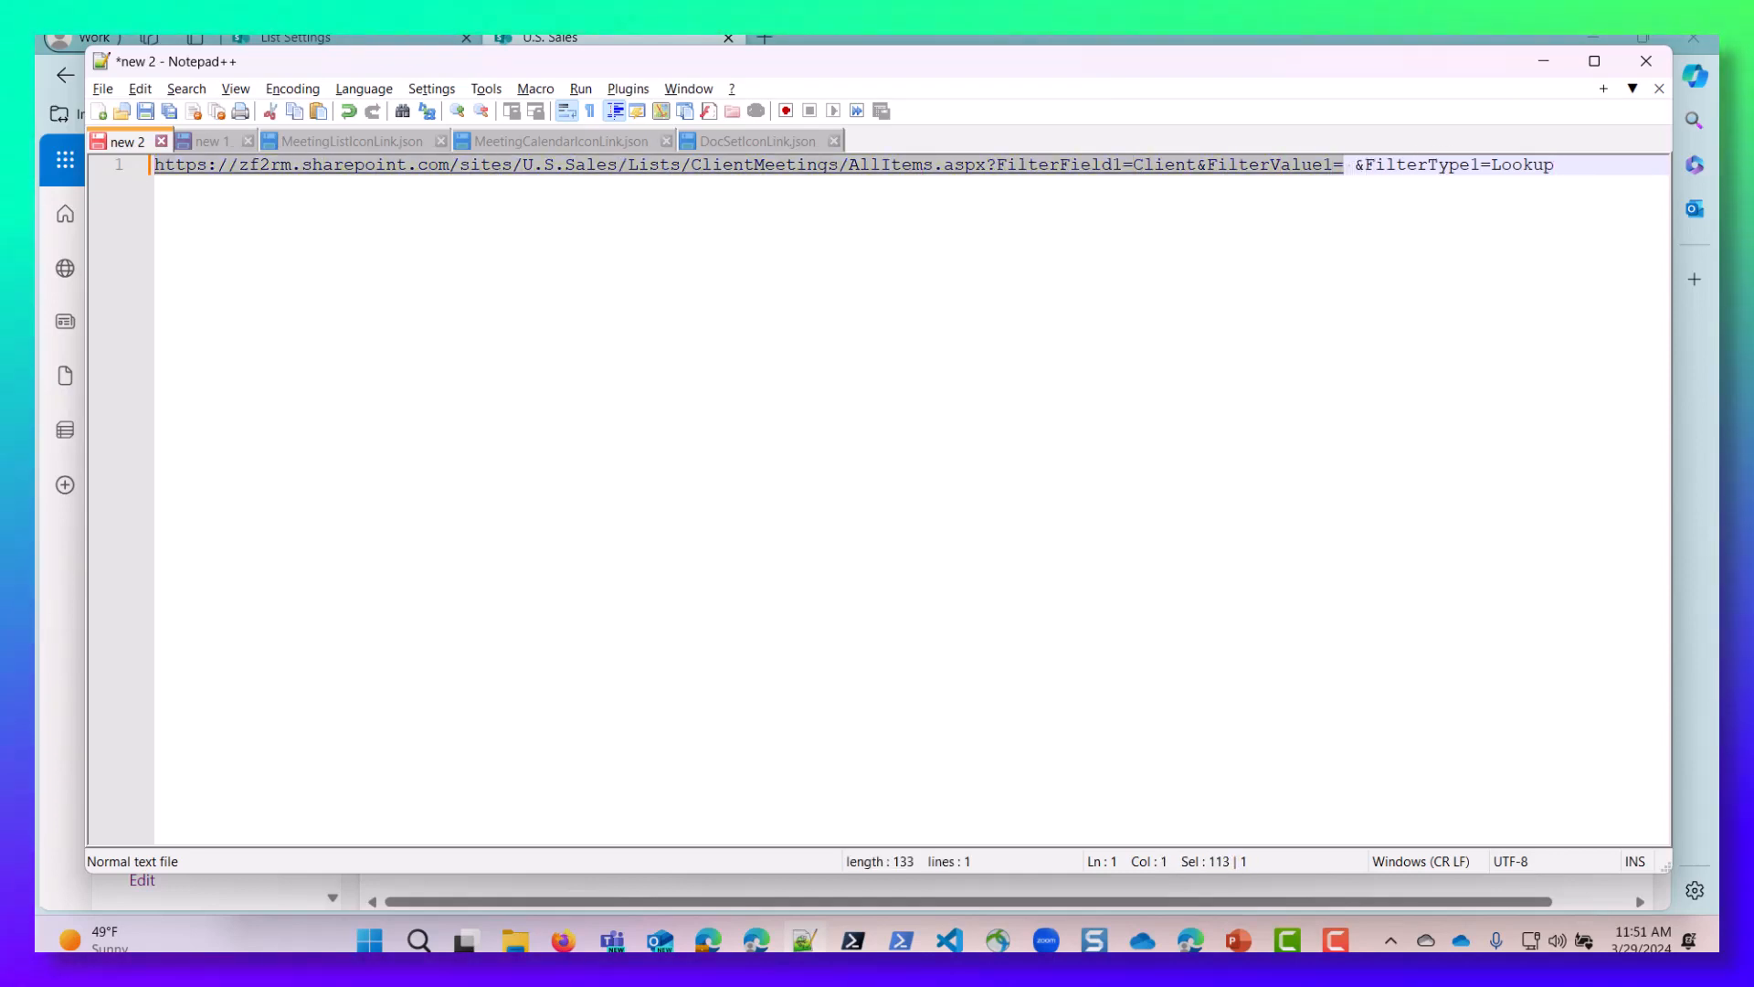
click(344, 40)
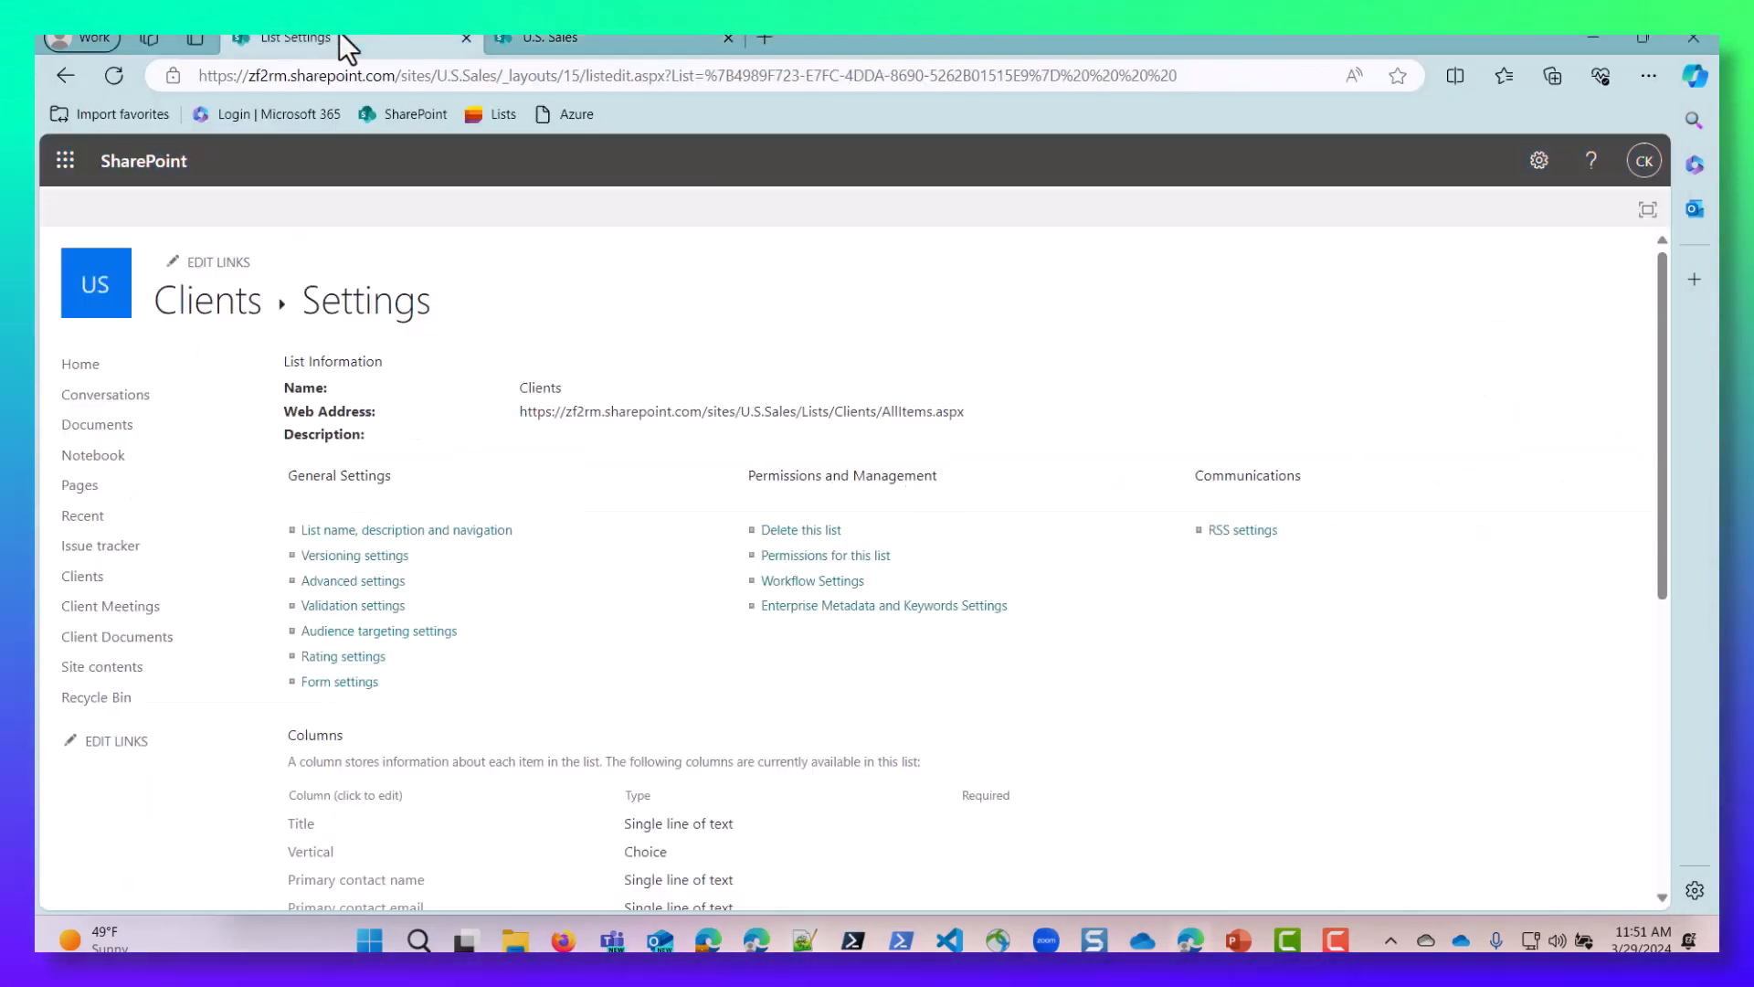
scroll(365, 457, down, 3)
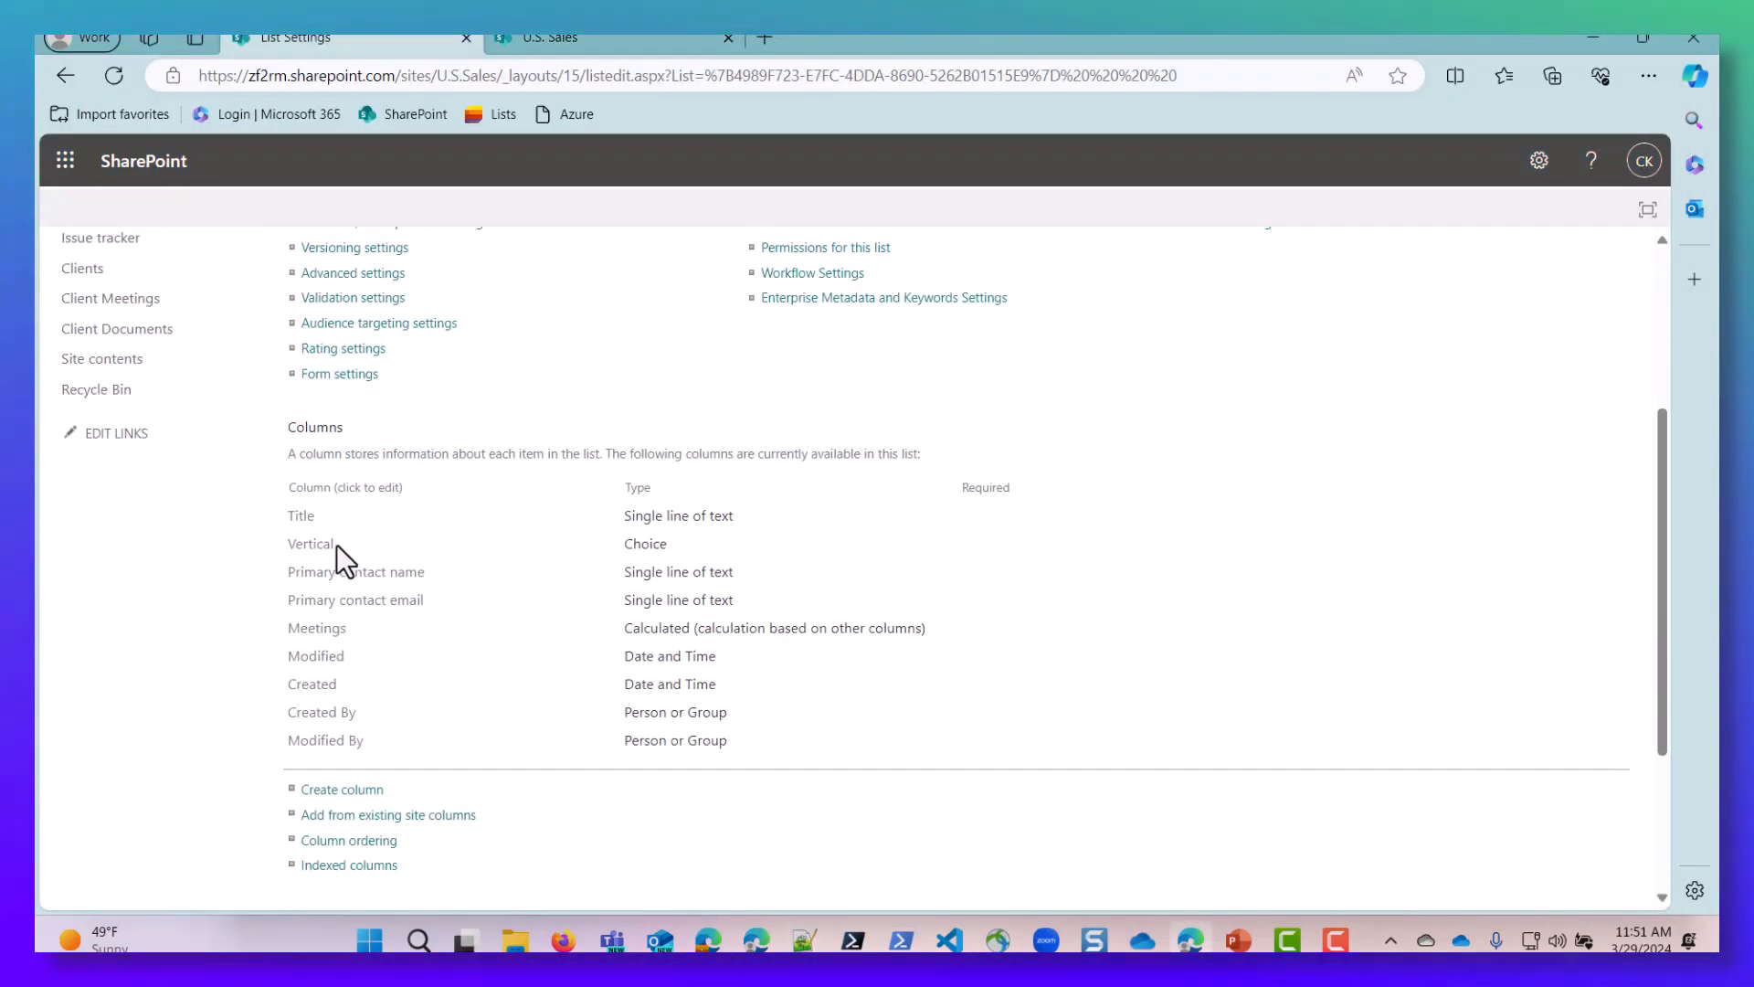
click(311, 631)
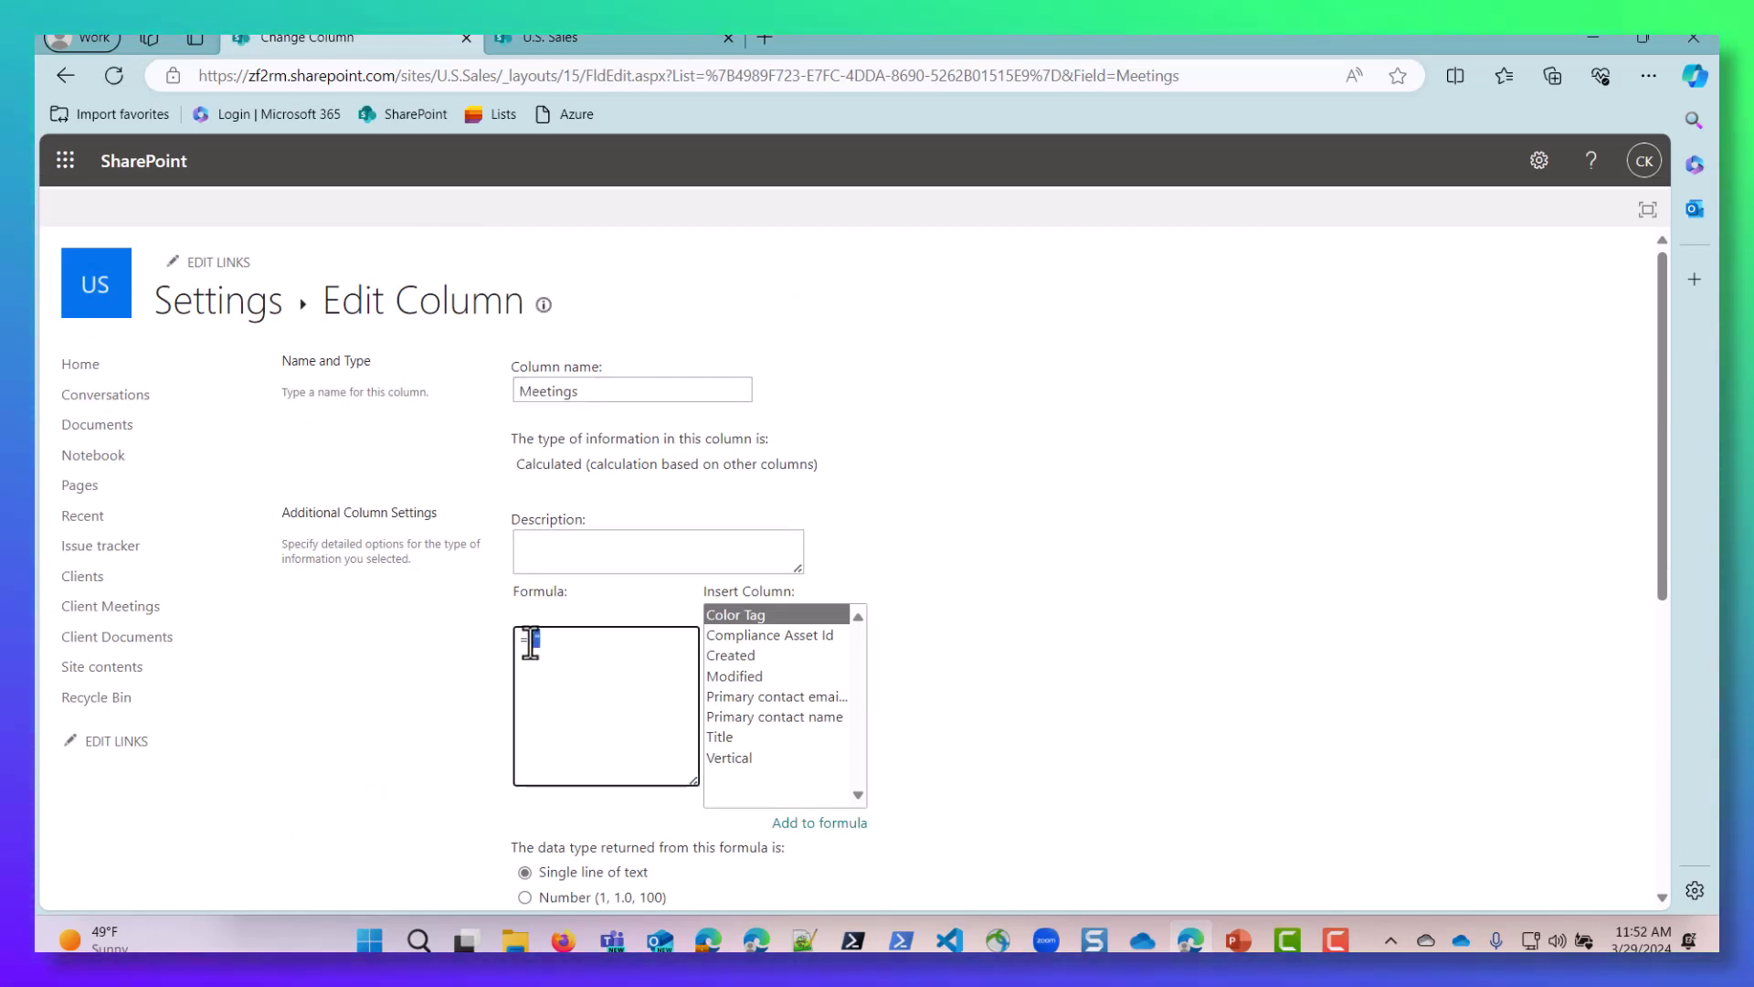
Step: Start the Meetings formula as =concatenate( followed by the copied ClientMeetings URL through FilterValue1= in quotation marks and a comma
text(condat)
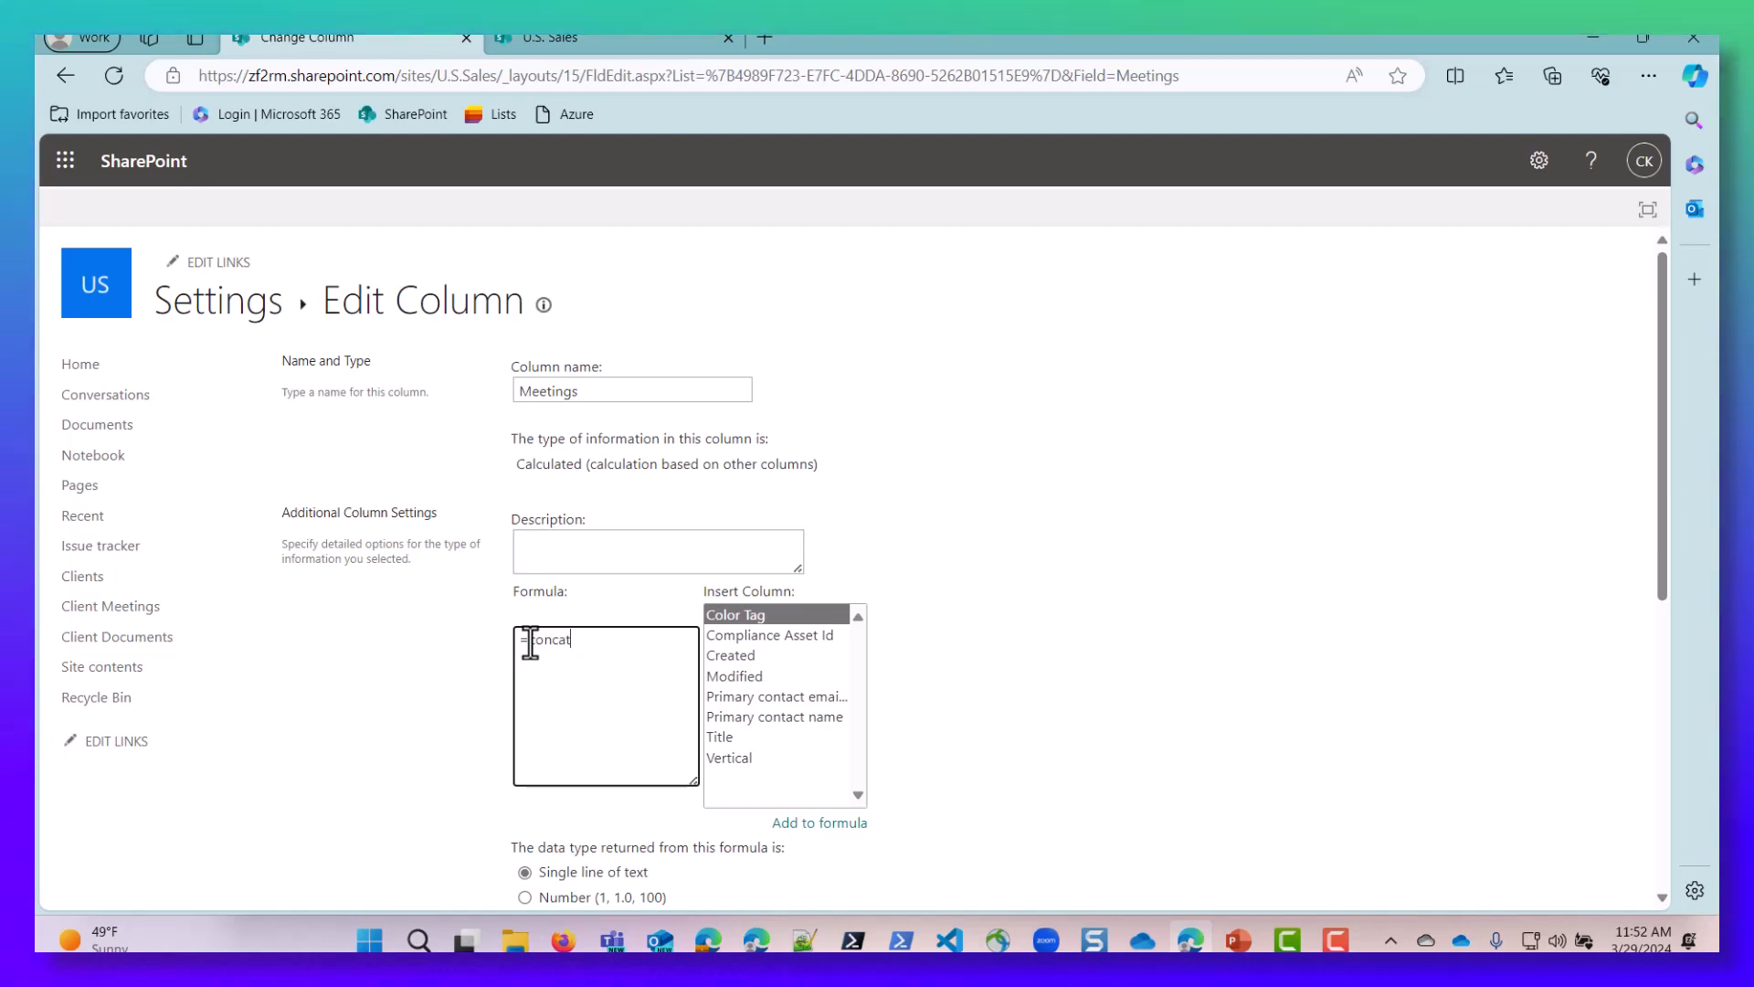
text(enare)
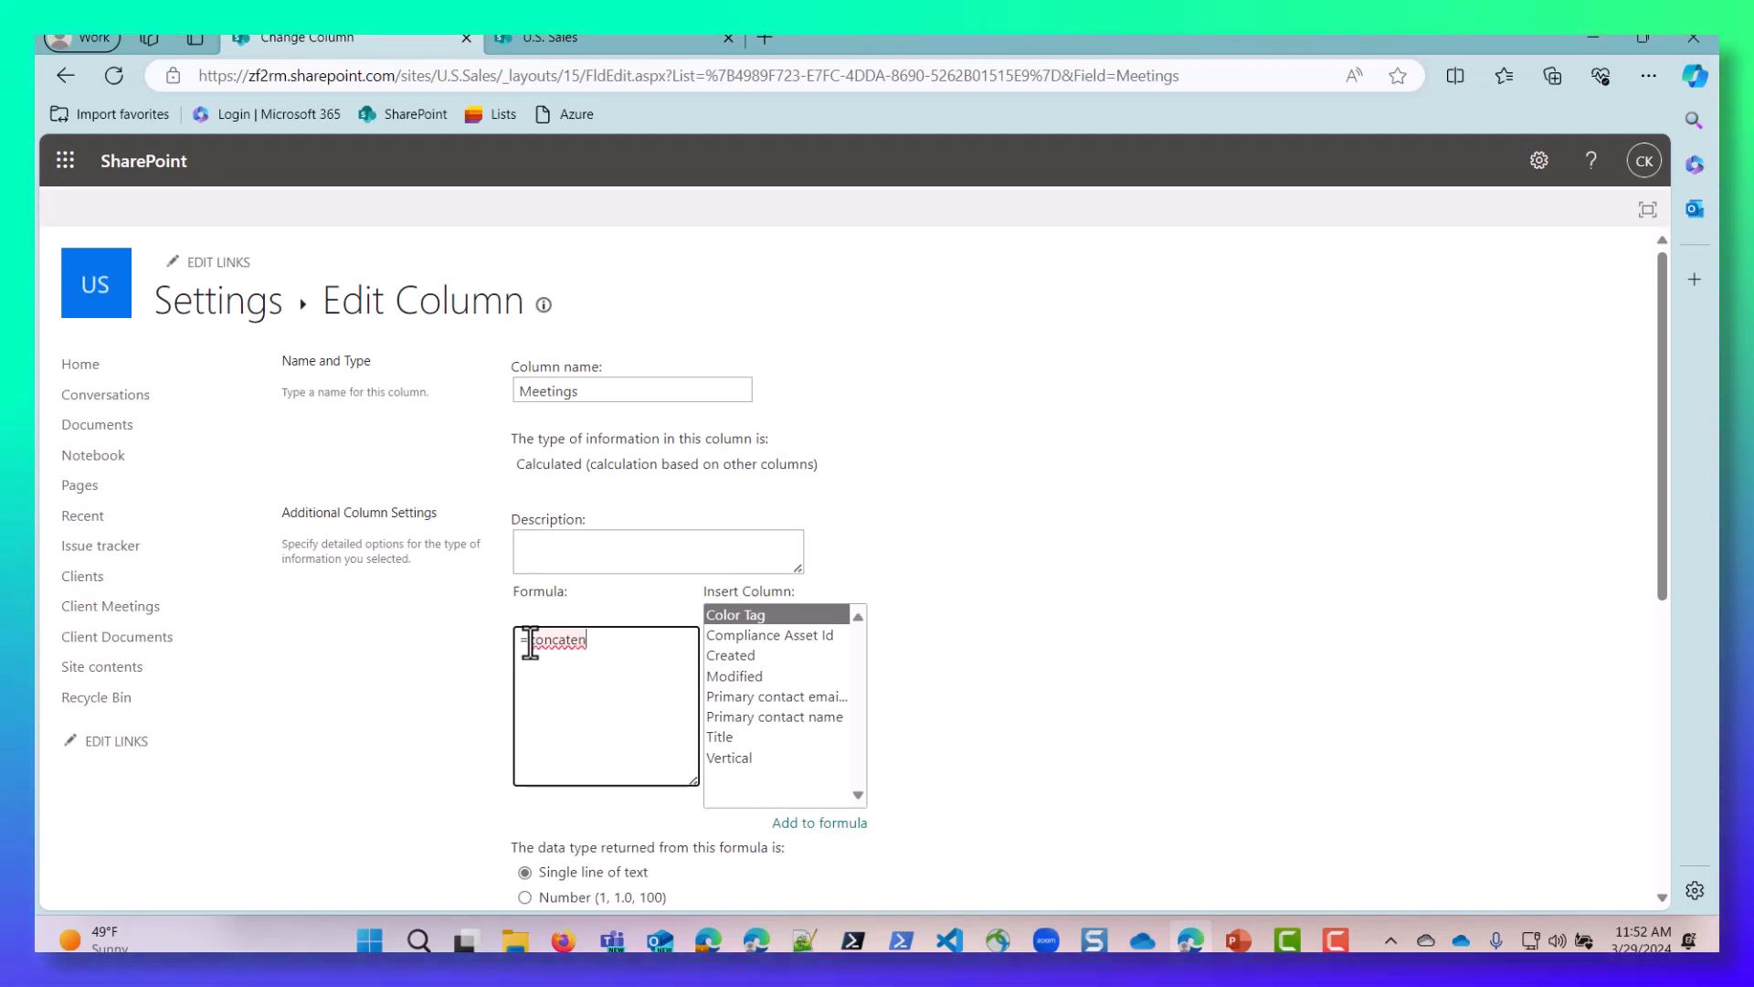
key(BackSpace)
key(BackSpace)
text(te()
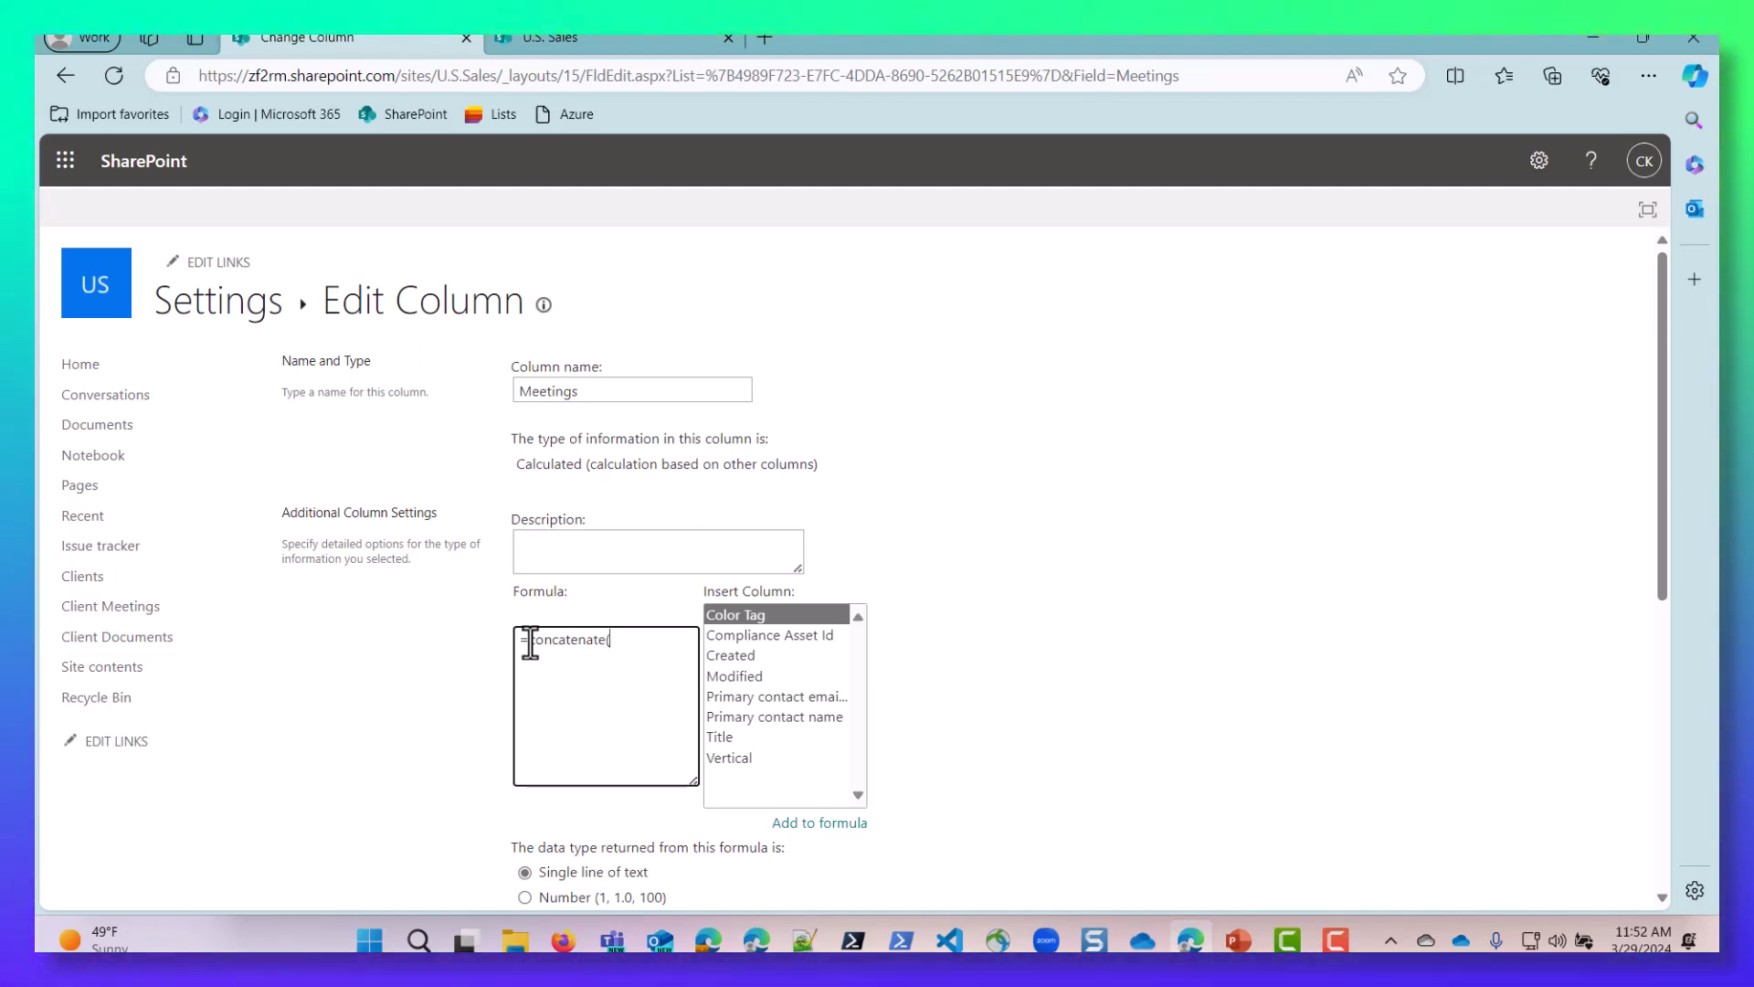
text(")
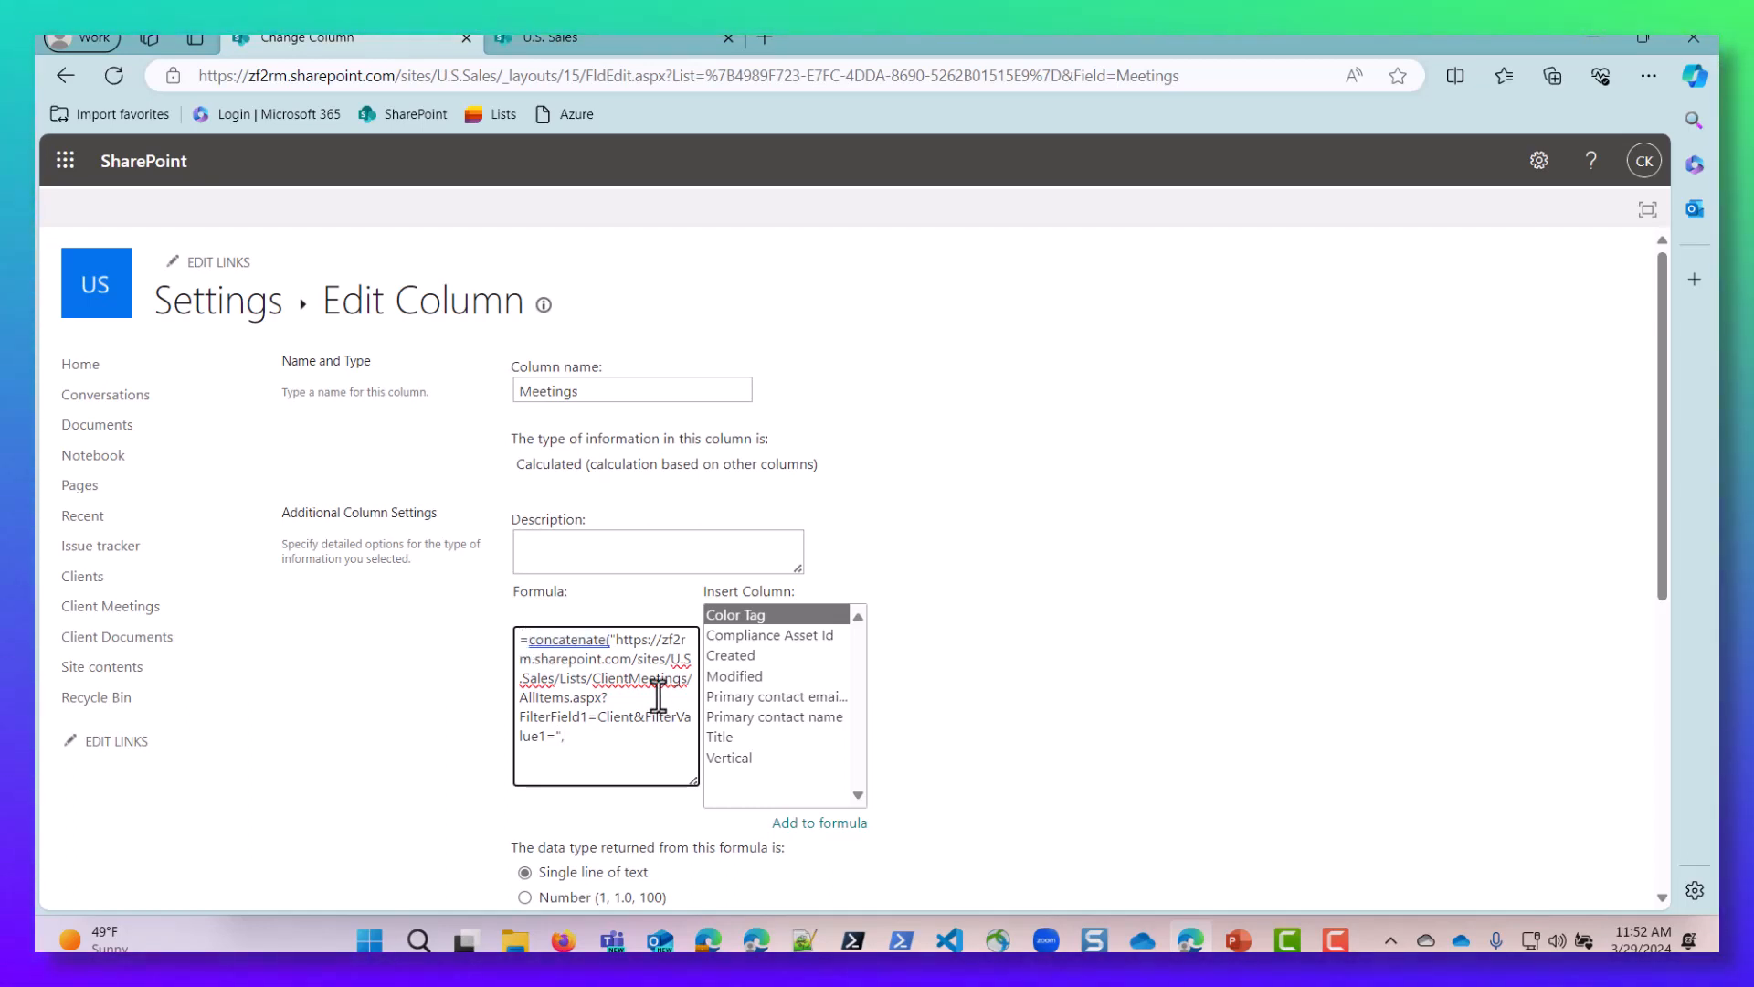
Step: Add the Title column to the Meetings formula, followed by a comma and an opening quotation mark
click(720, 737)
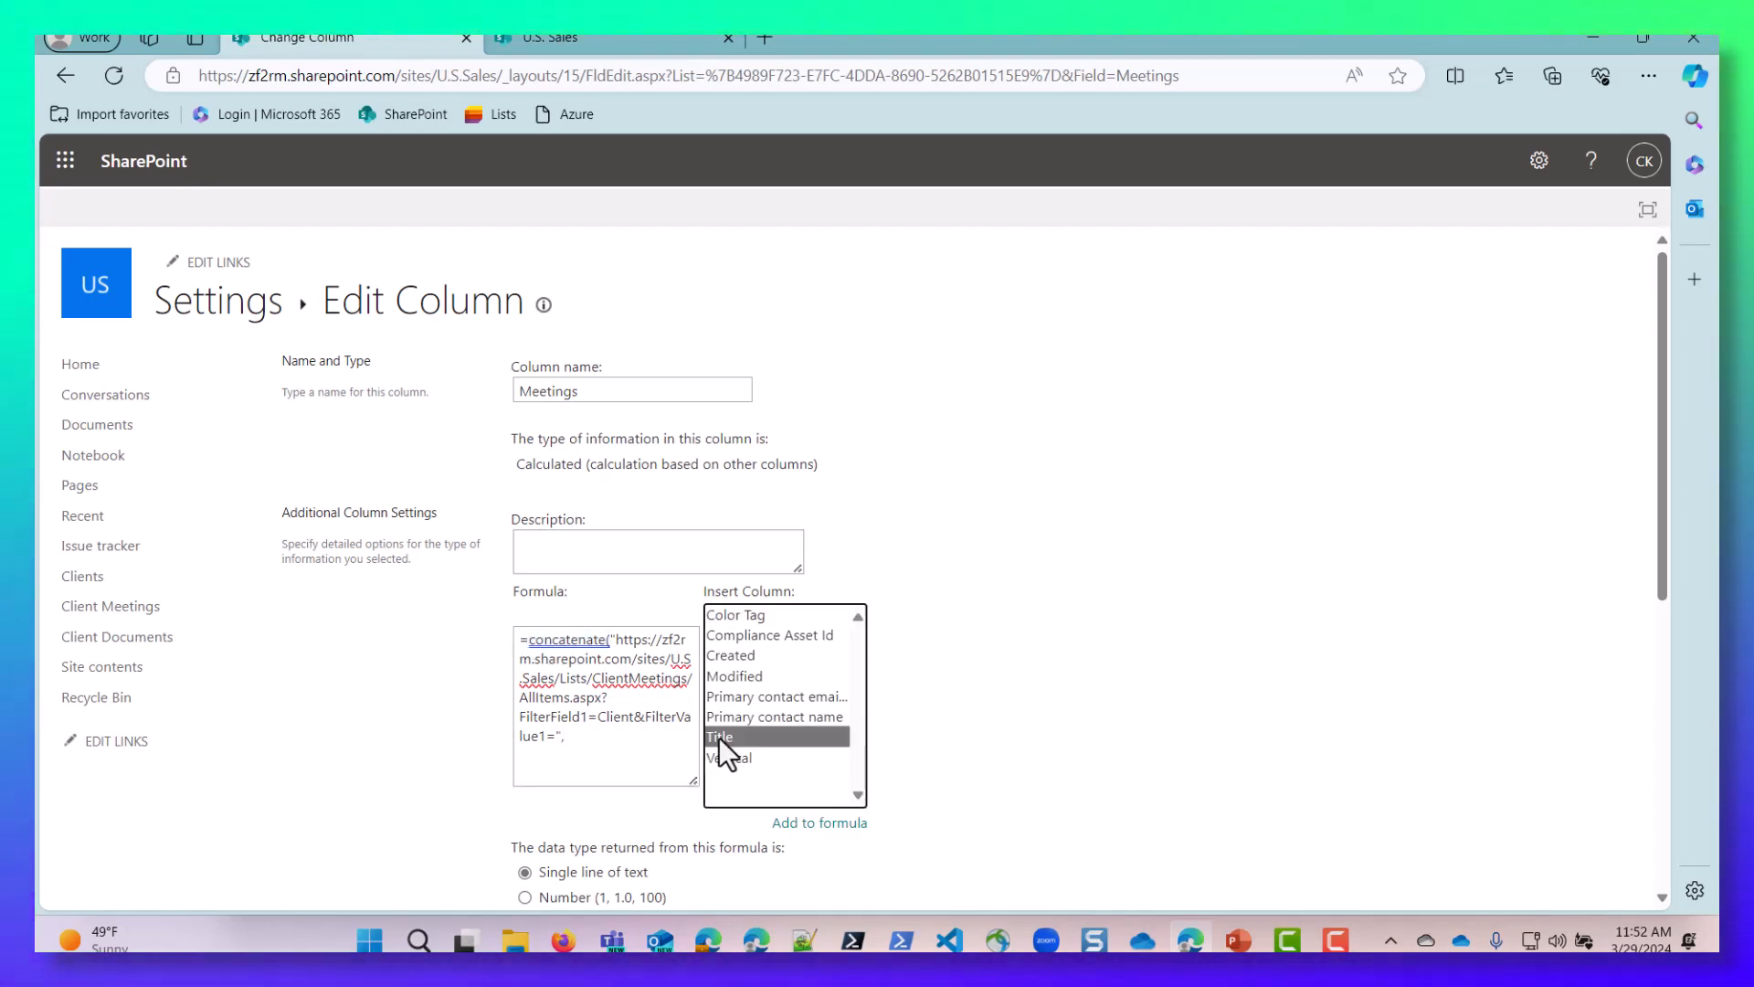
double_click(719, 737)
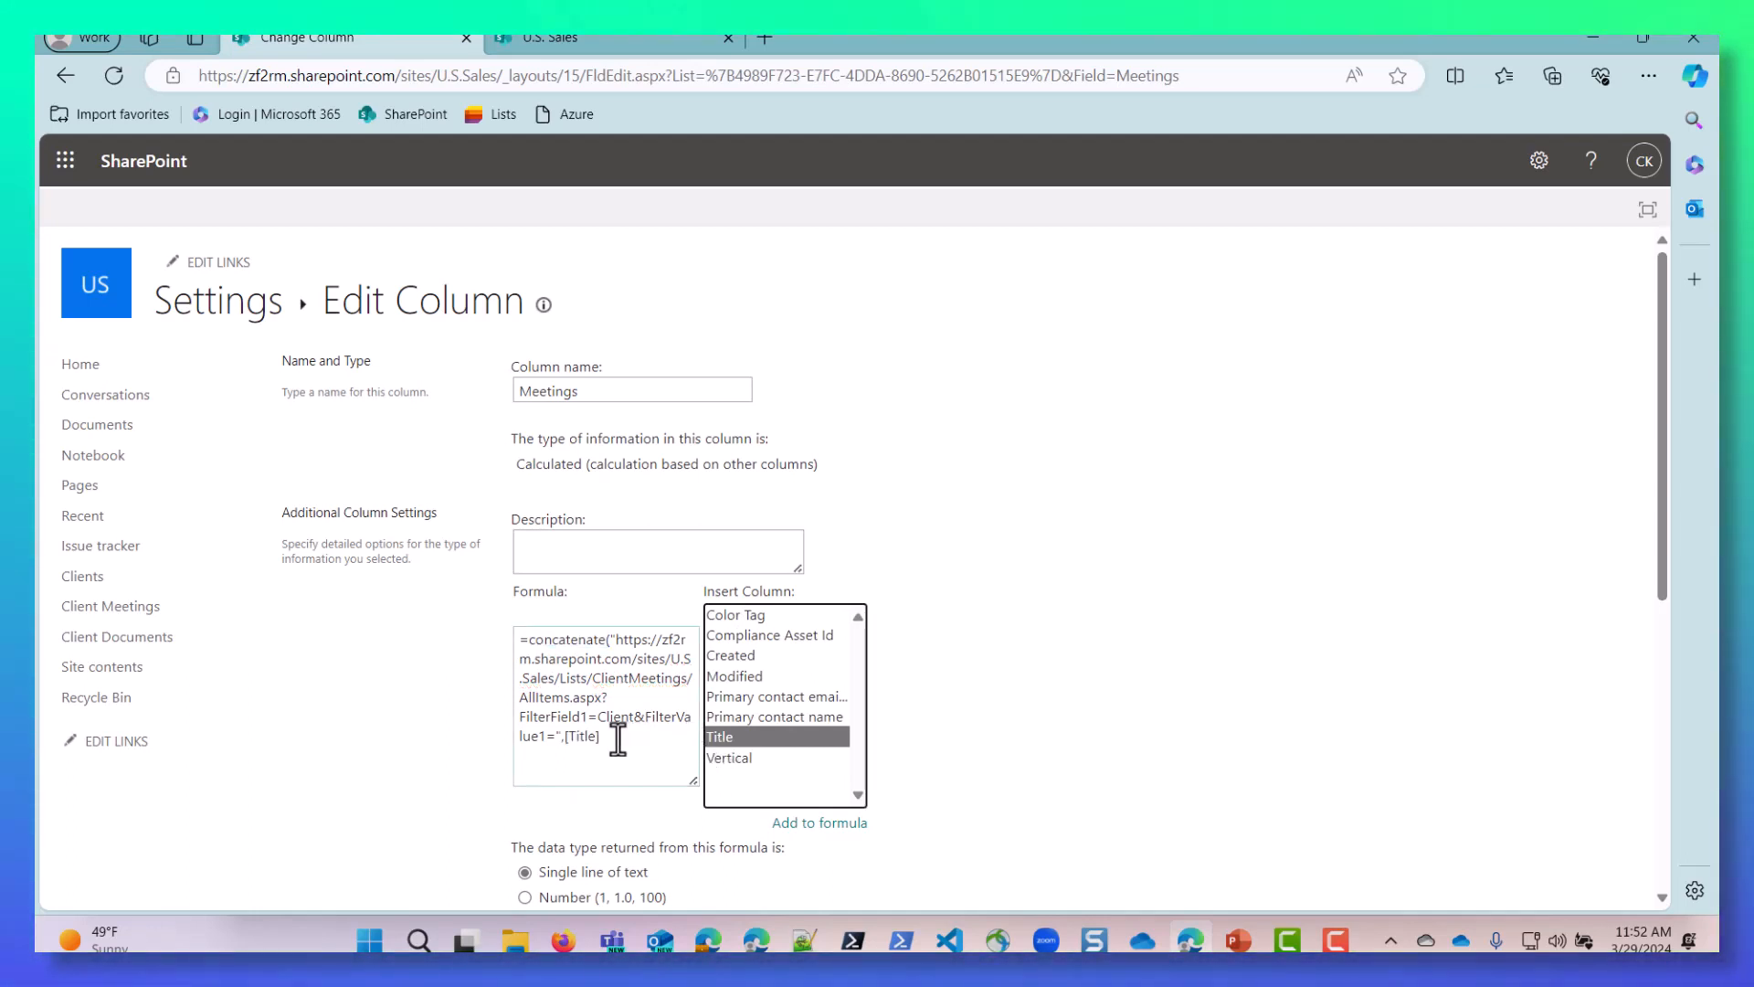
text(,)
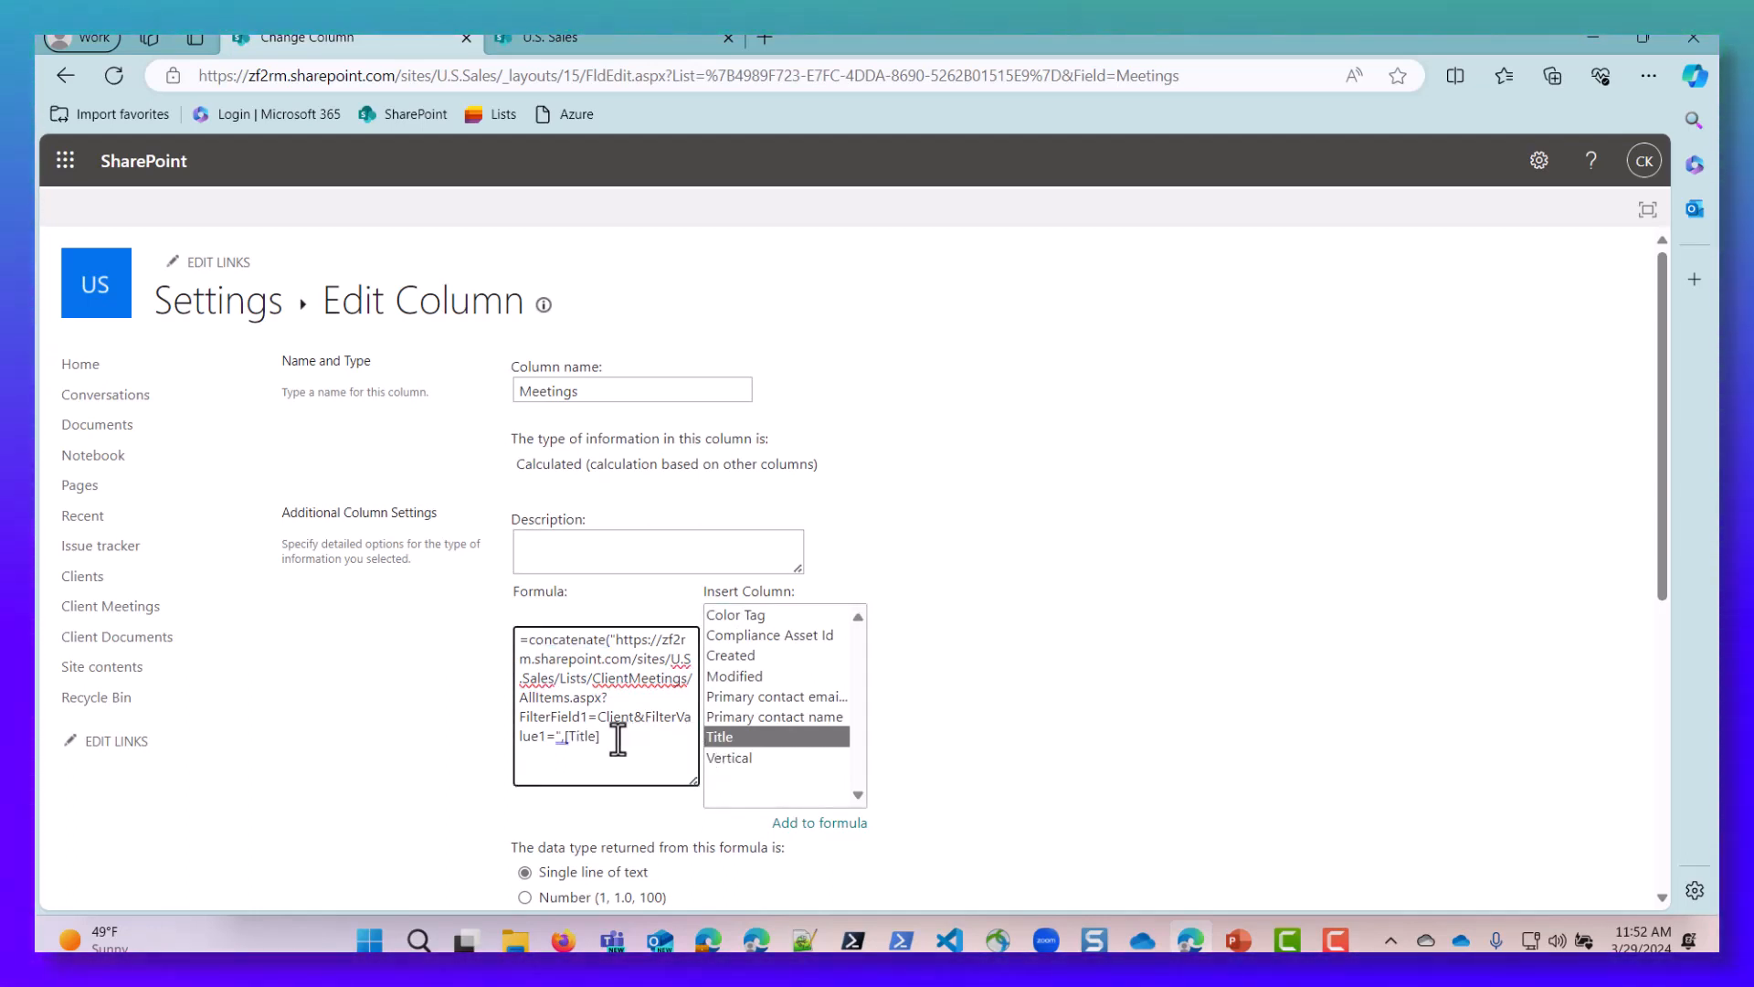
text(")
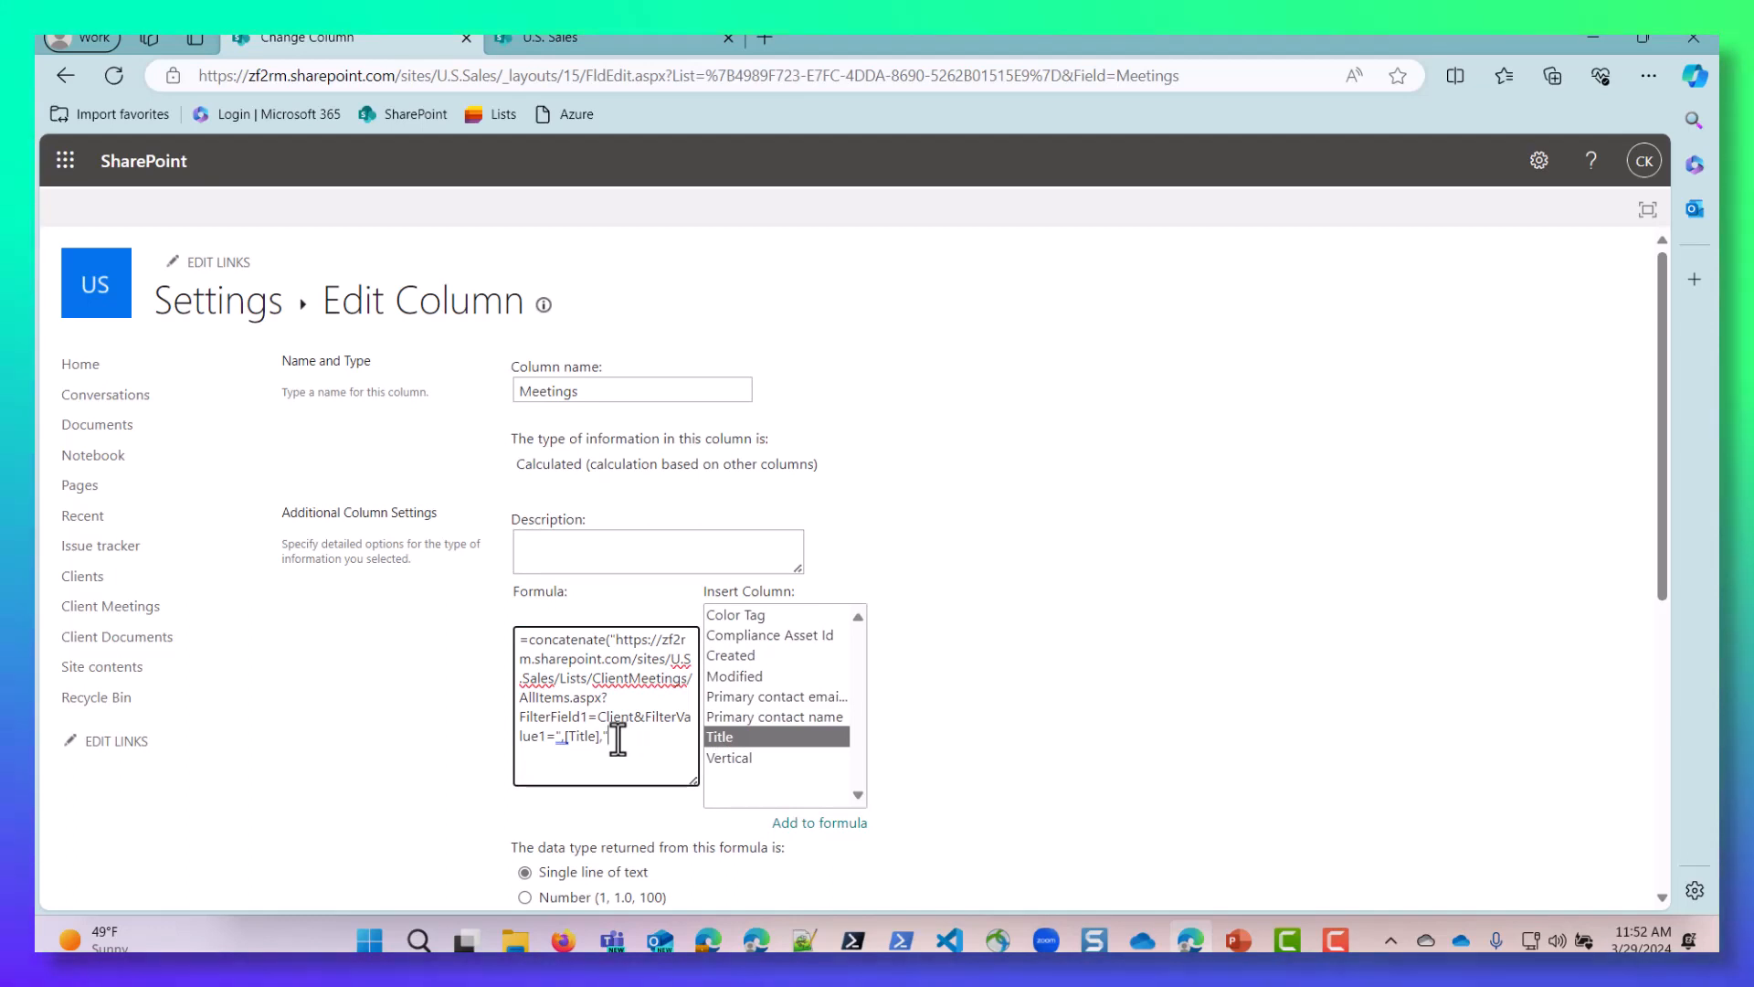
Step: Copy &FilterType1=Lookup from the URL in Notepad++, append it to the Meetings formula in the browser, and add a closing parenthesis
key(alt+Tab)
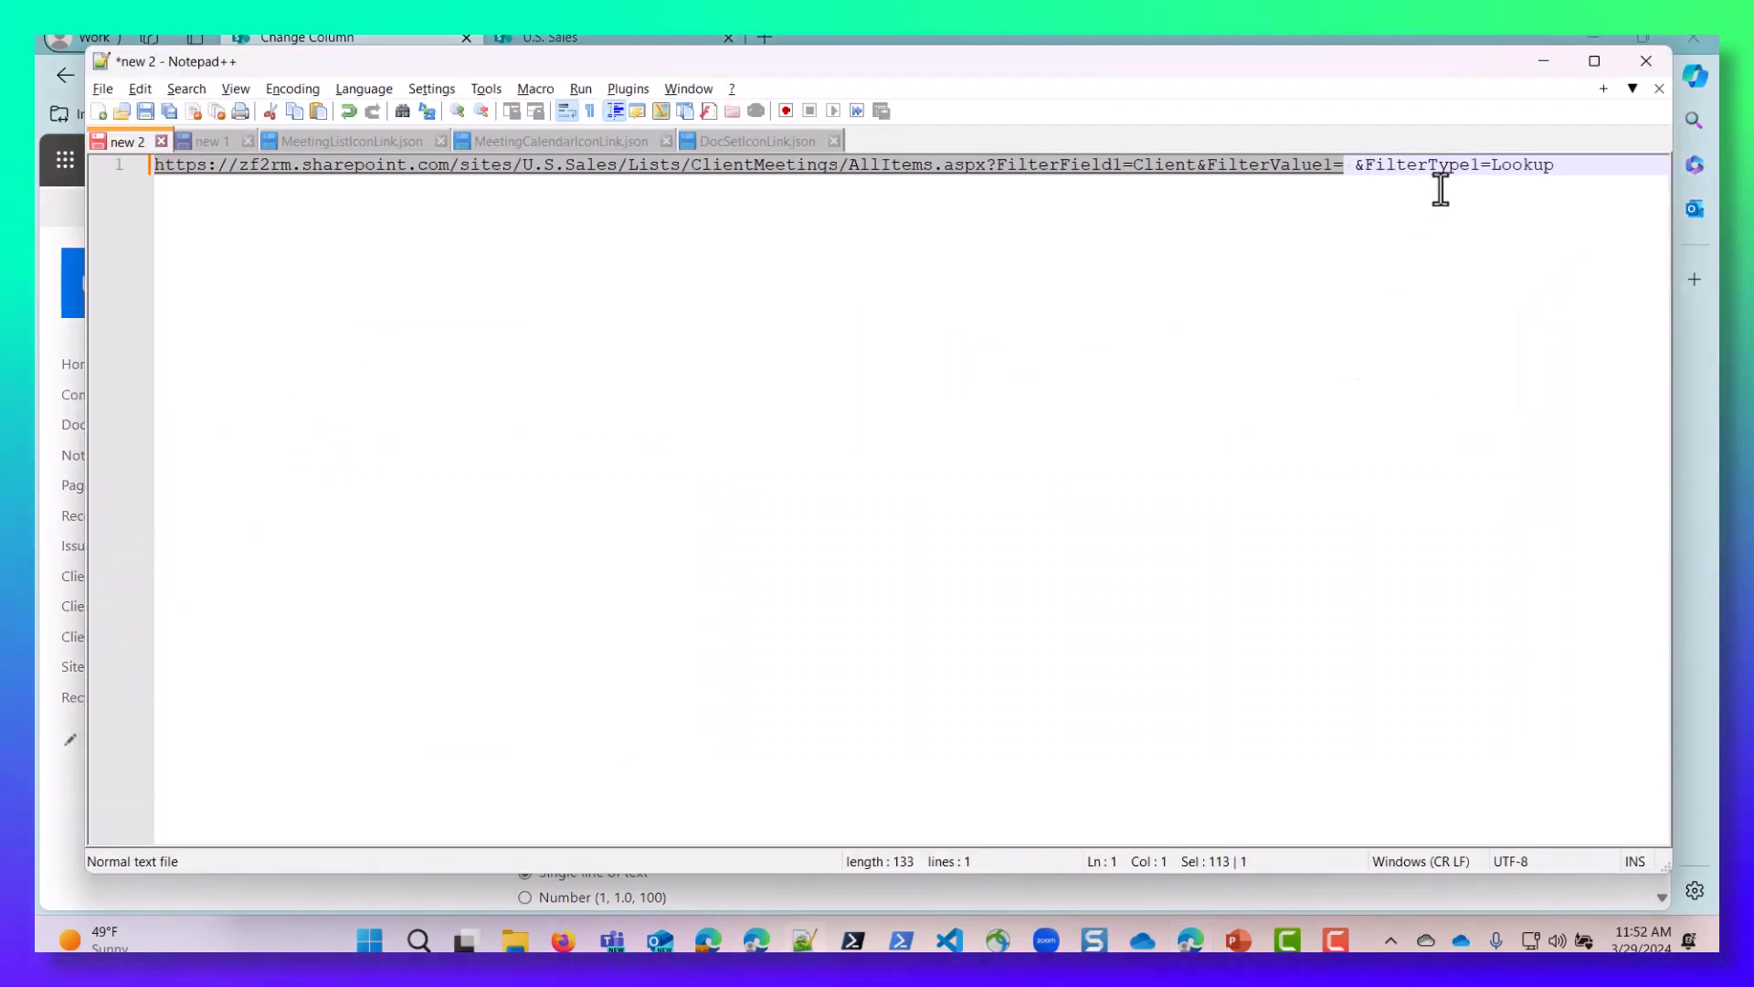
drag(1354, 167, 1384, 168)
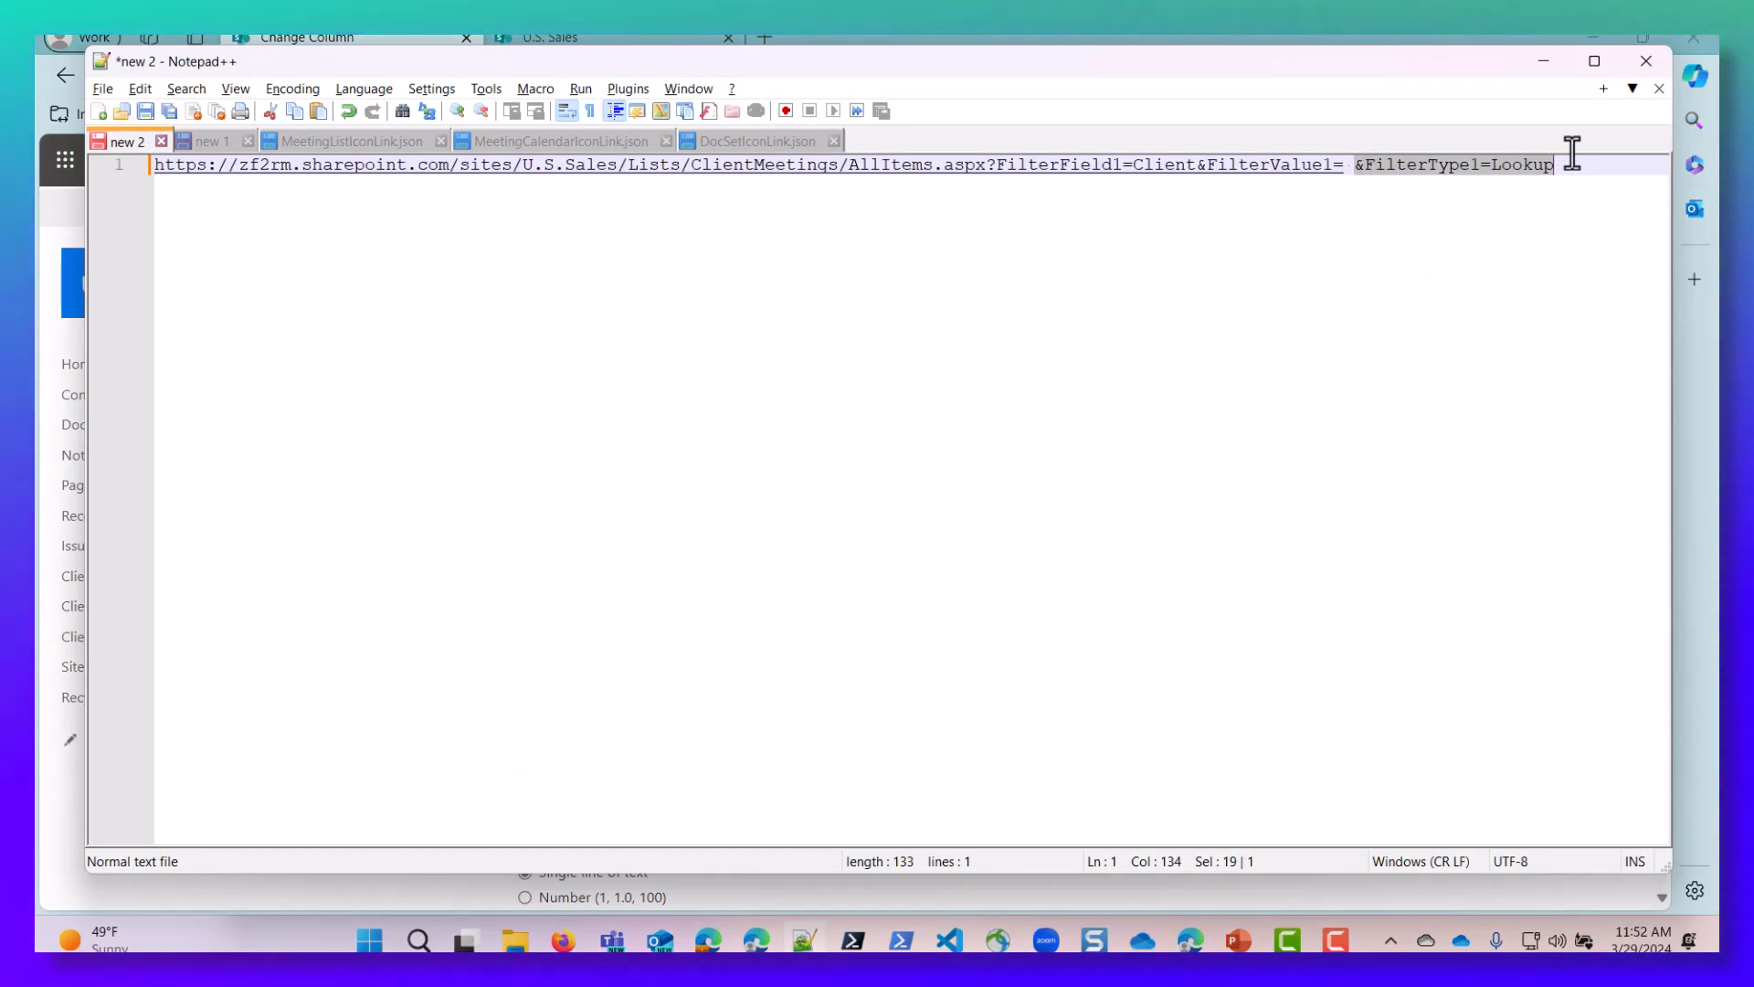
click(345, 39)
text(&FilterType1=Lookup)
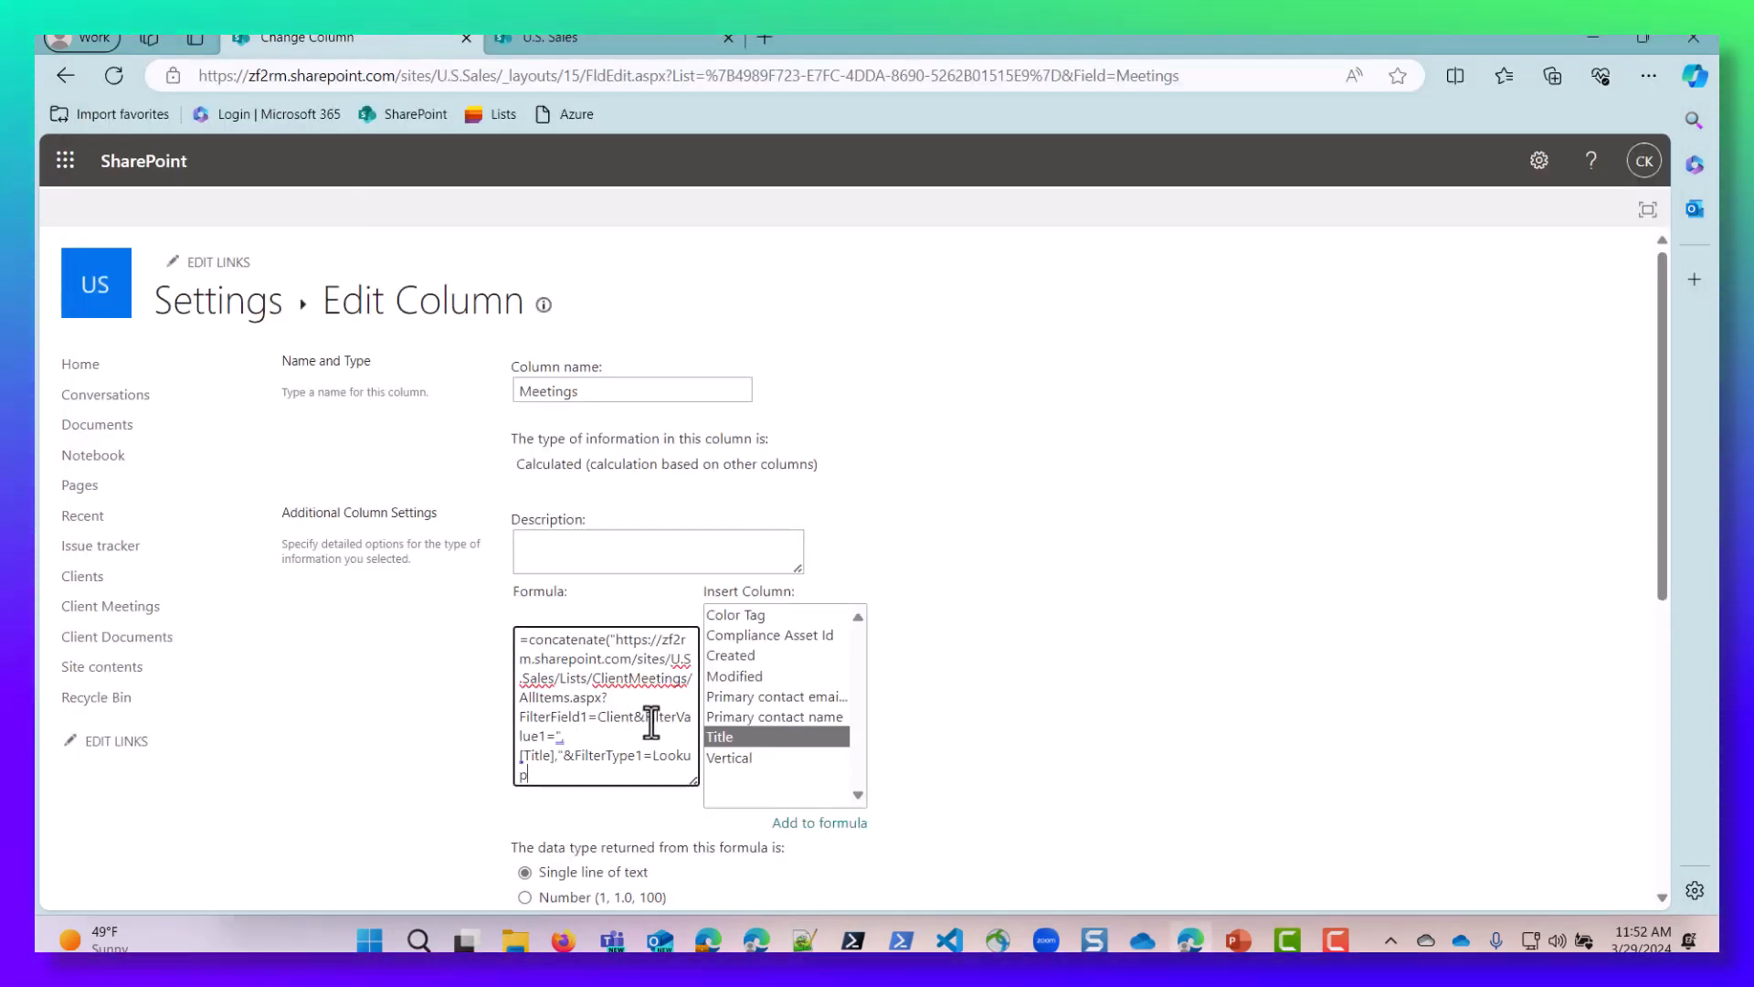
text())
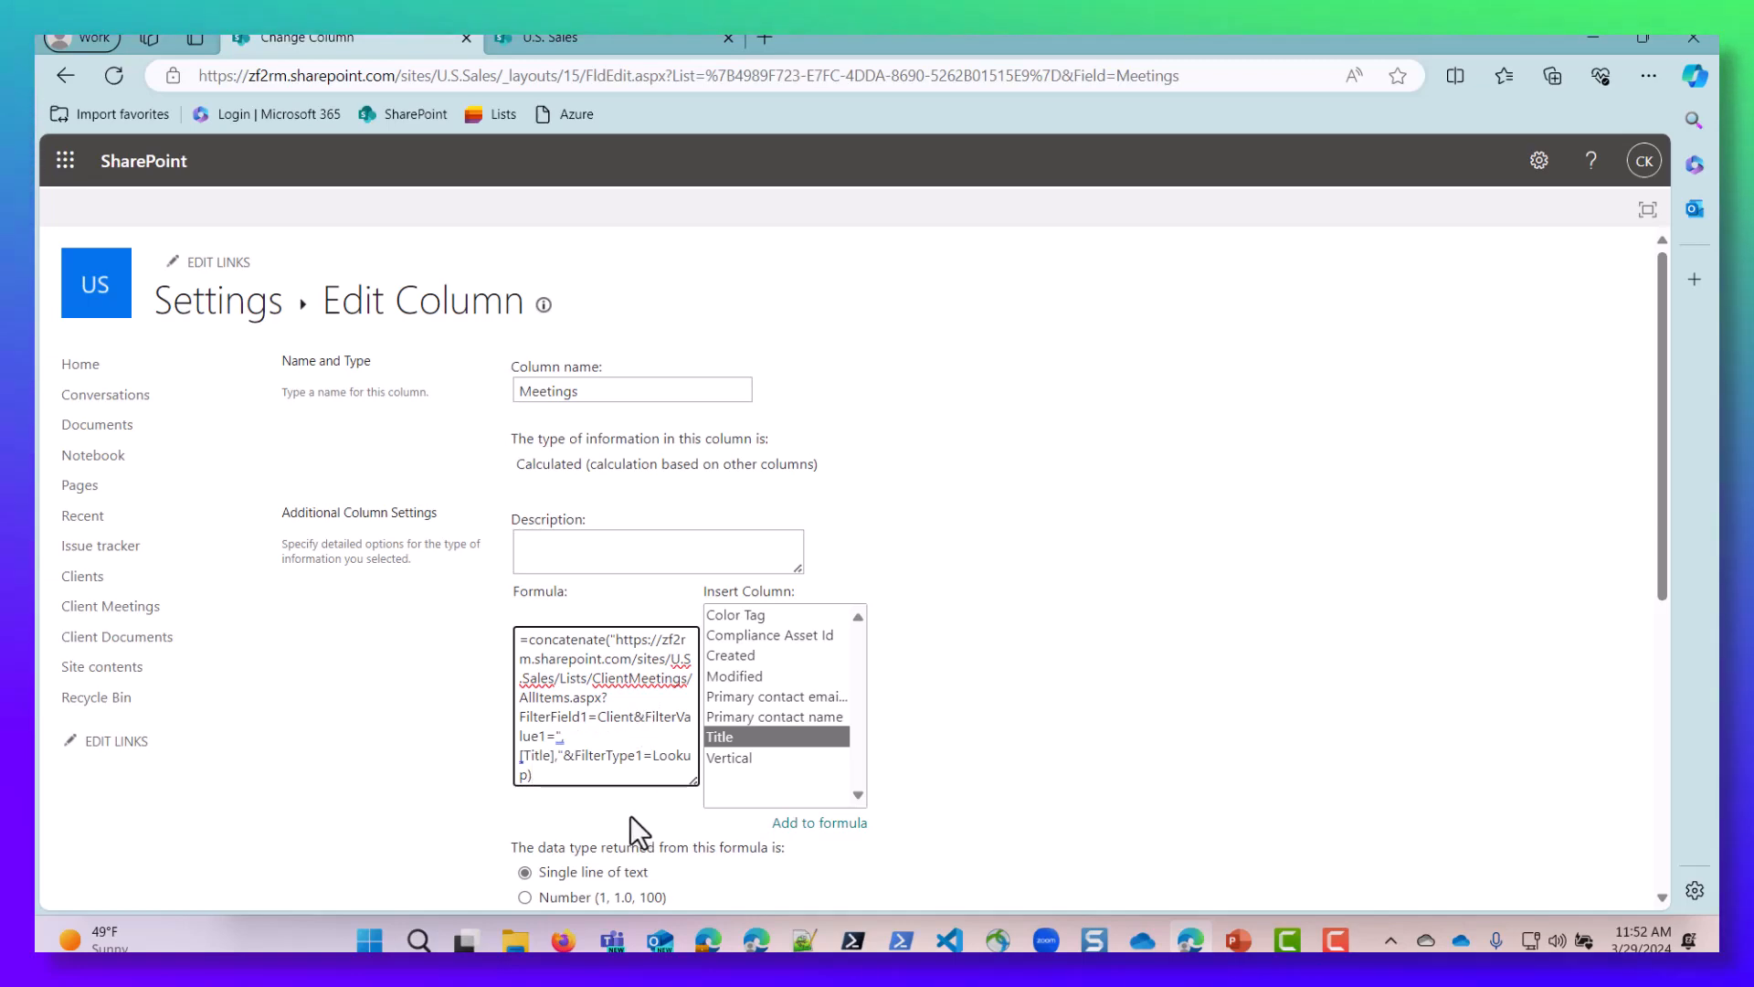
Step: Try to save the Meetings column with the concatenate formula, and go back to its settings
scroll(1188, 767, down, 6)
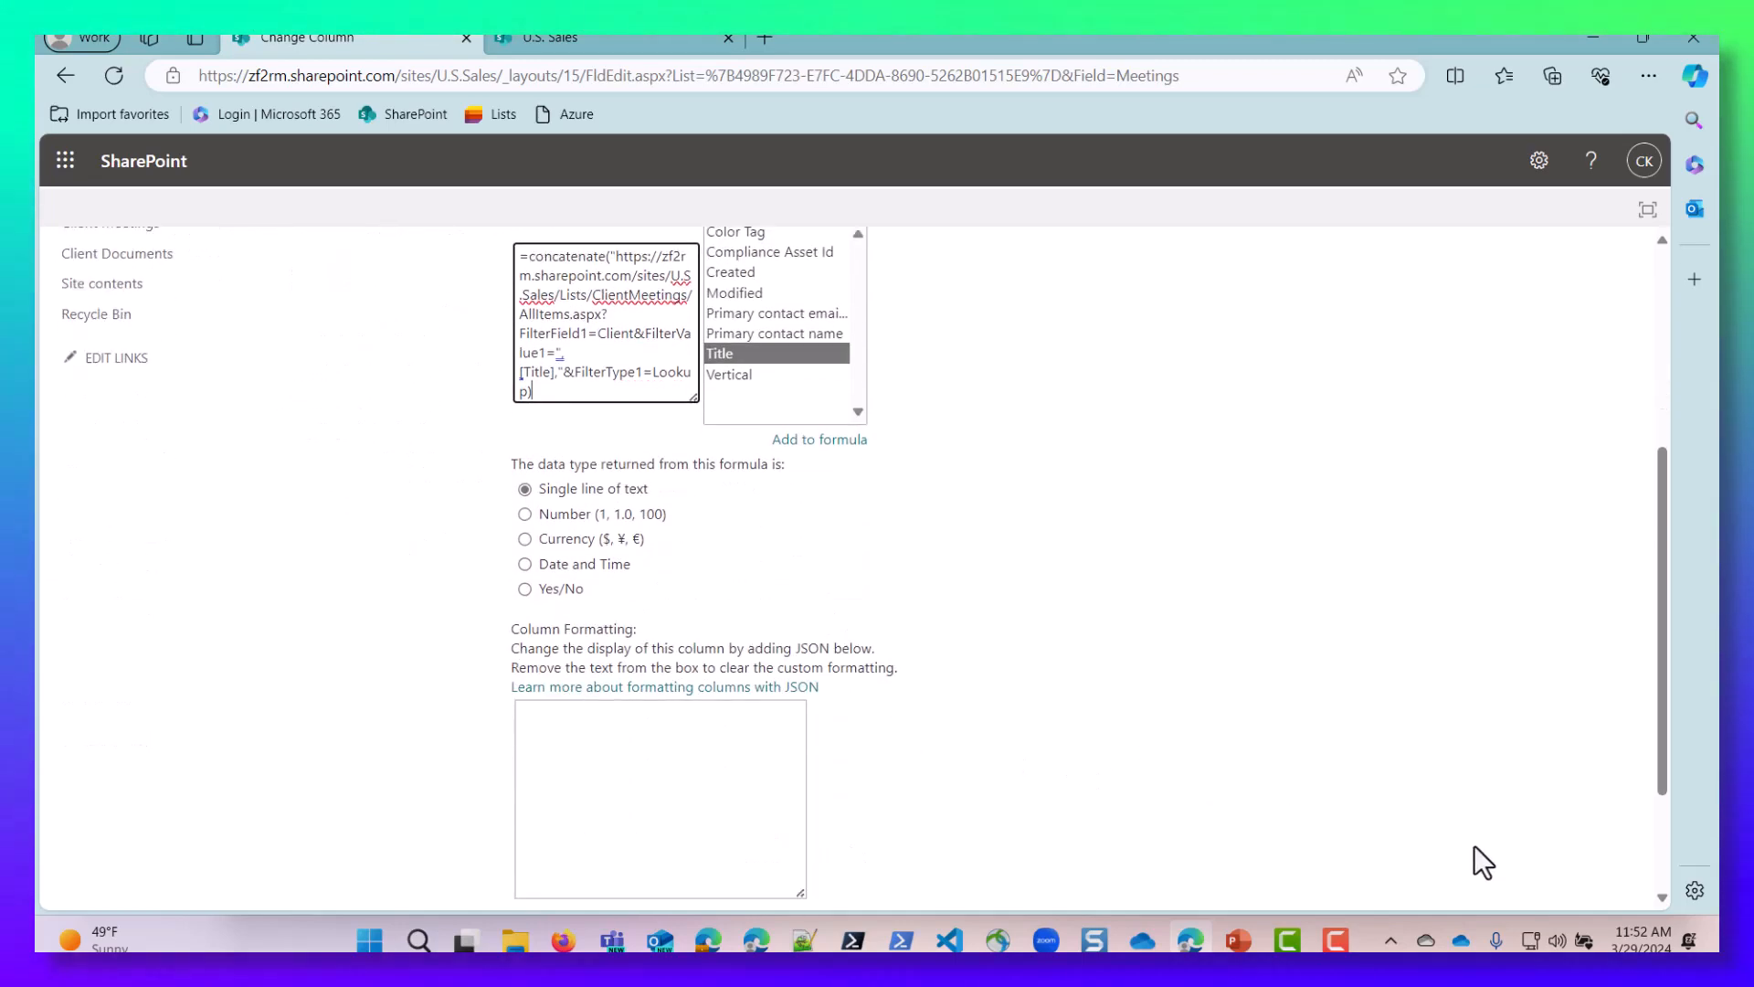
click(1496, 789)
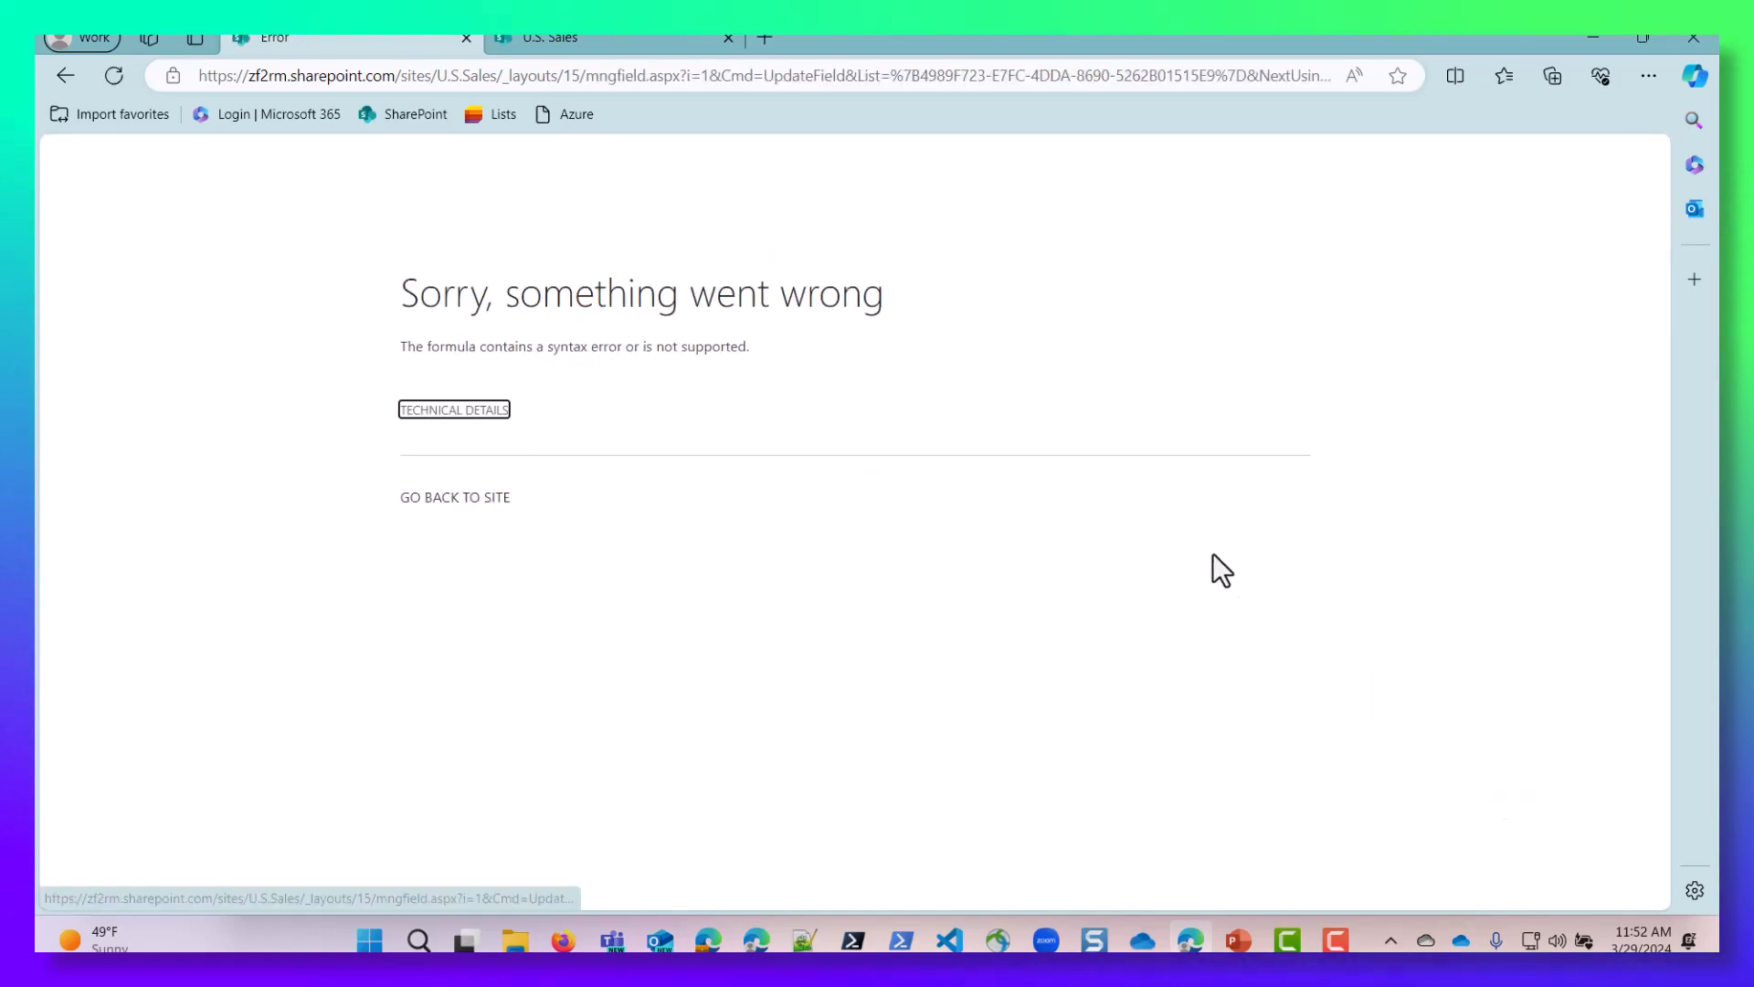
click(64, 77)
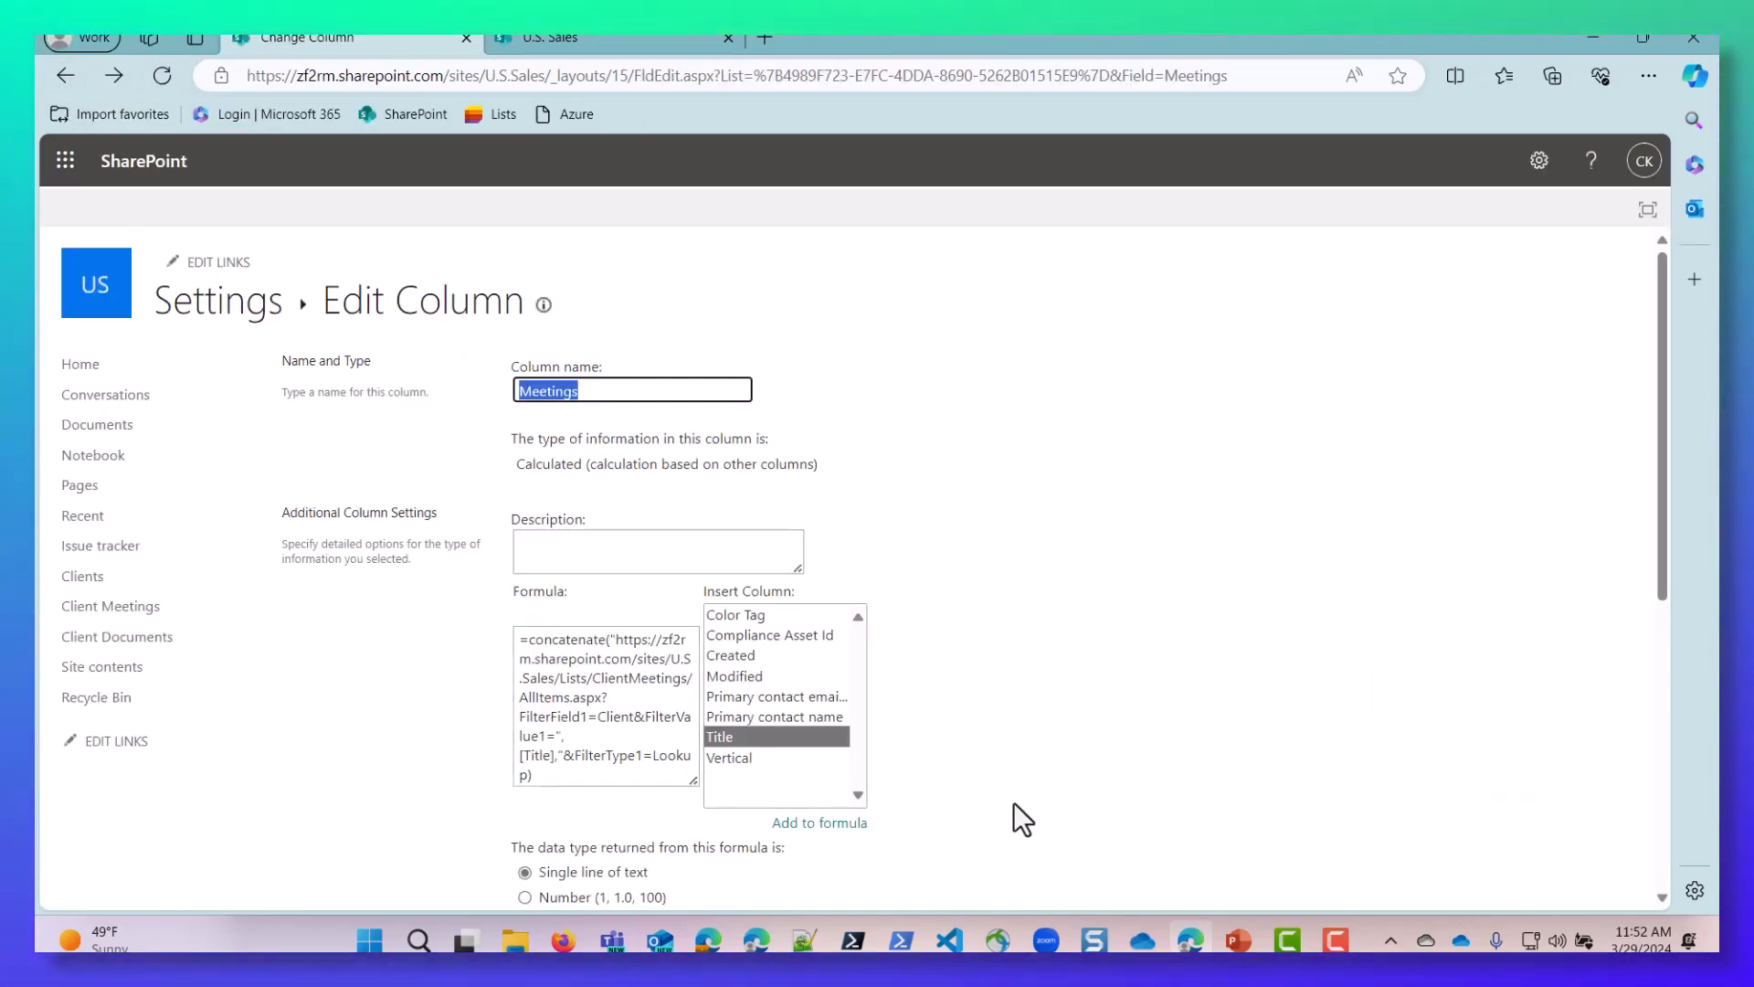
Step: Add the missing closing quotation mark after Lookup in the Meetings formula and save the column
scroll(1494, 817, down, 2)
scroll(1495, 817, up, 3)
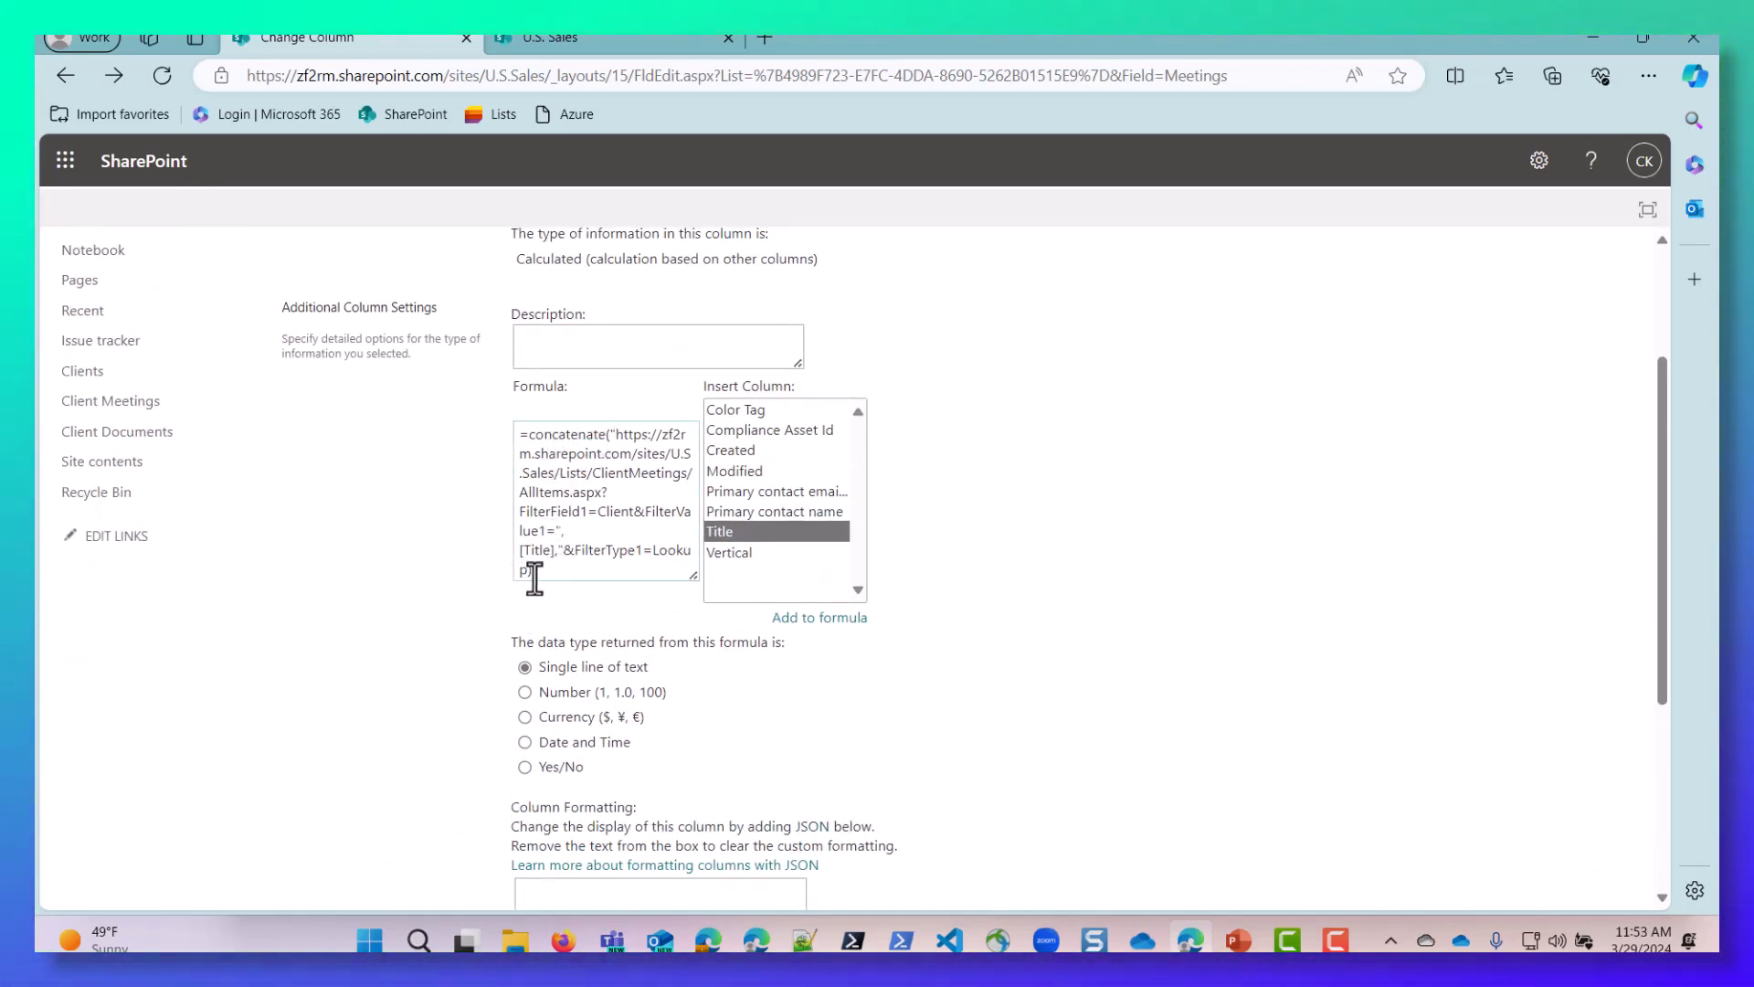
click(532, 574)
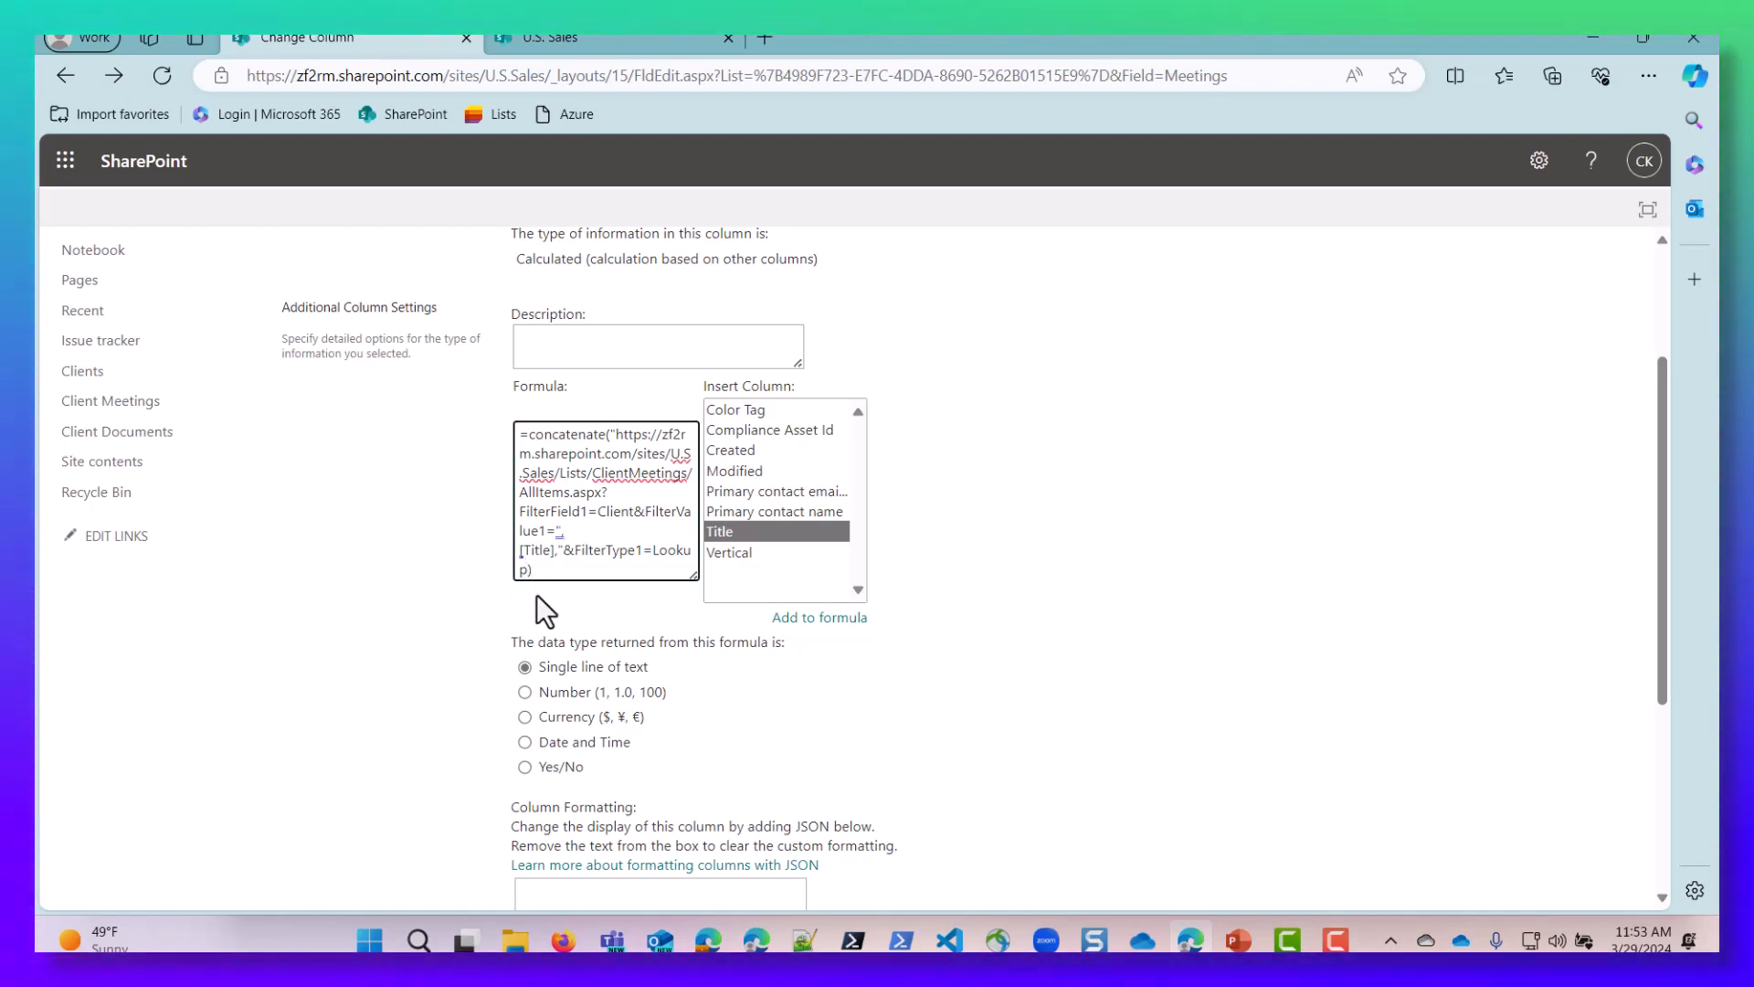
scroll(1394, 770, down, 3)
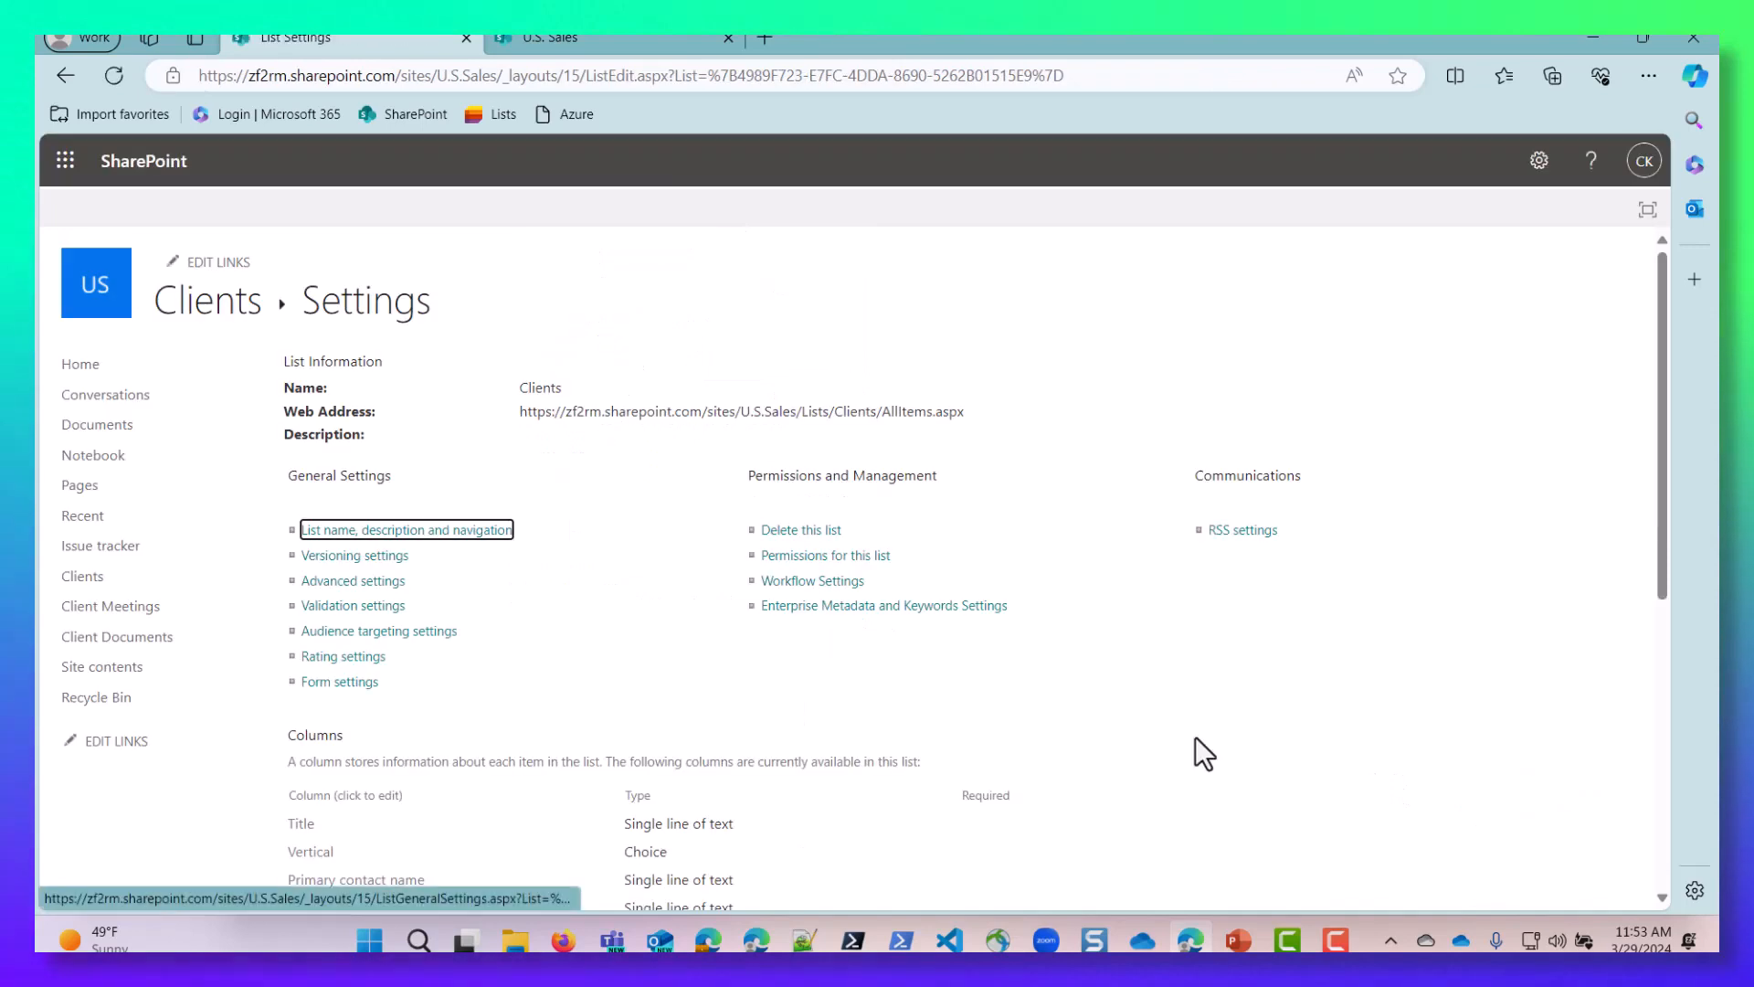
Step: Open the Clients list and widen its Meetings column to inspect the generated URLs, then narrow the column back
click(222, 305)
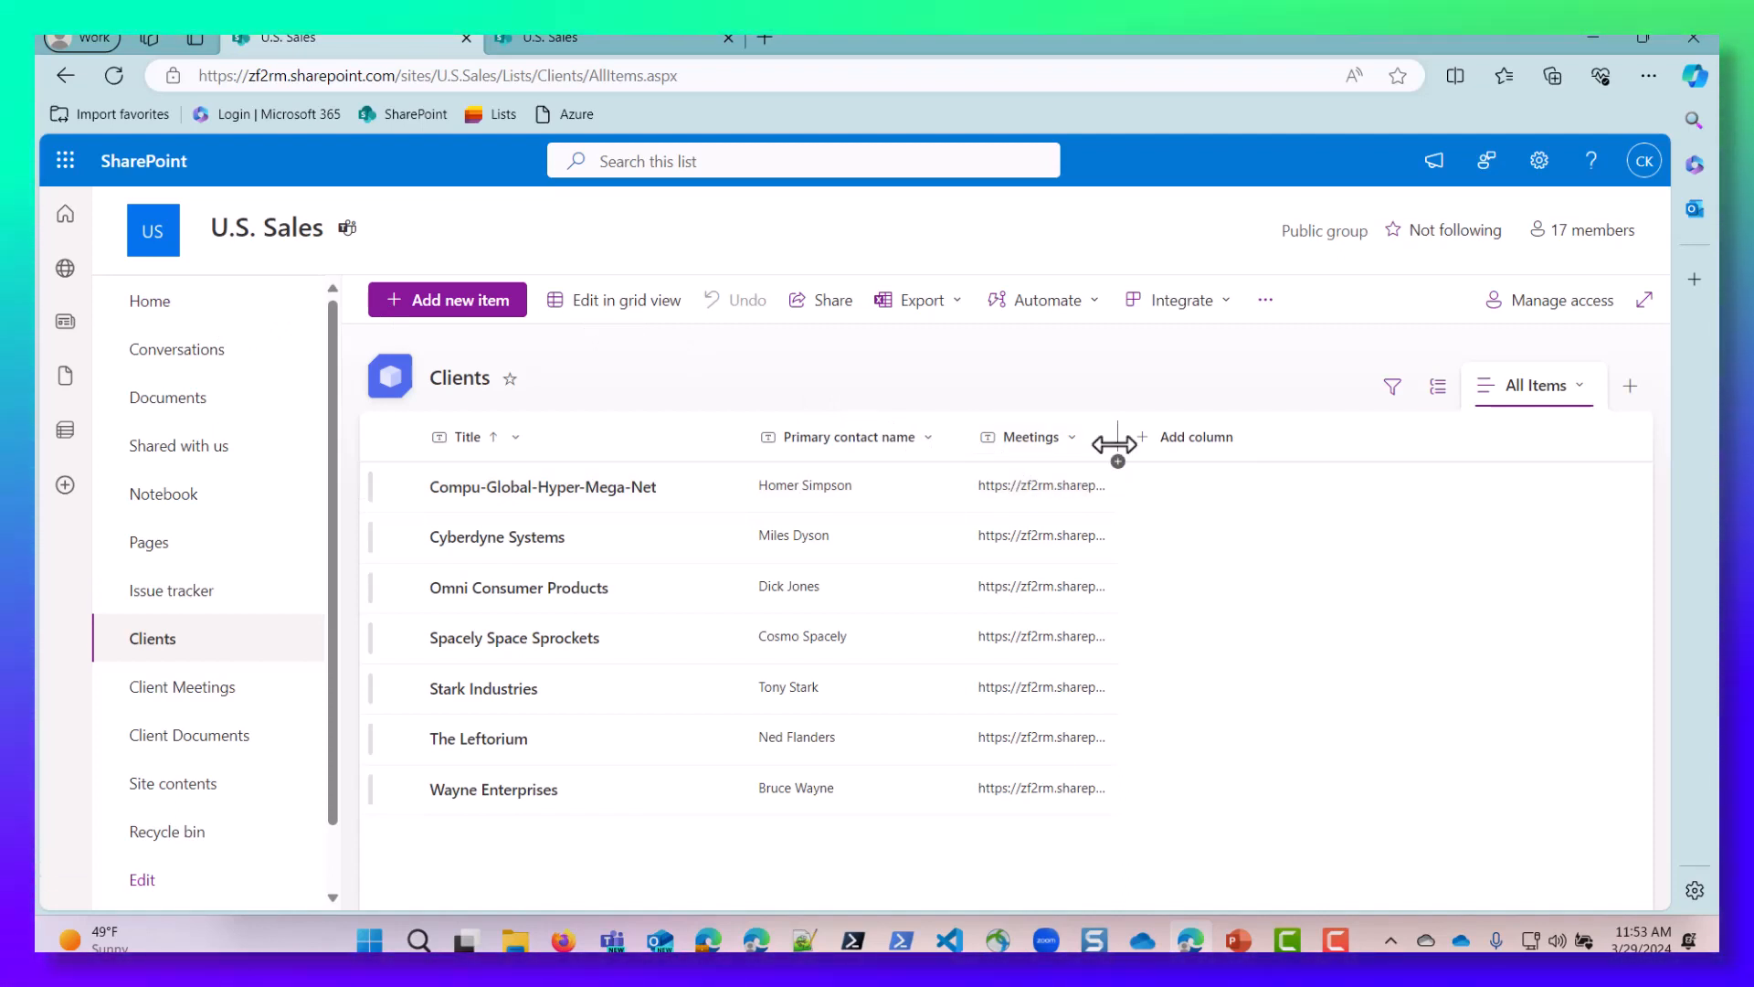
drag(1118, 442, 1705, 473)
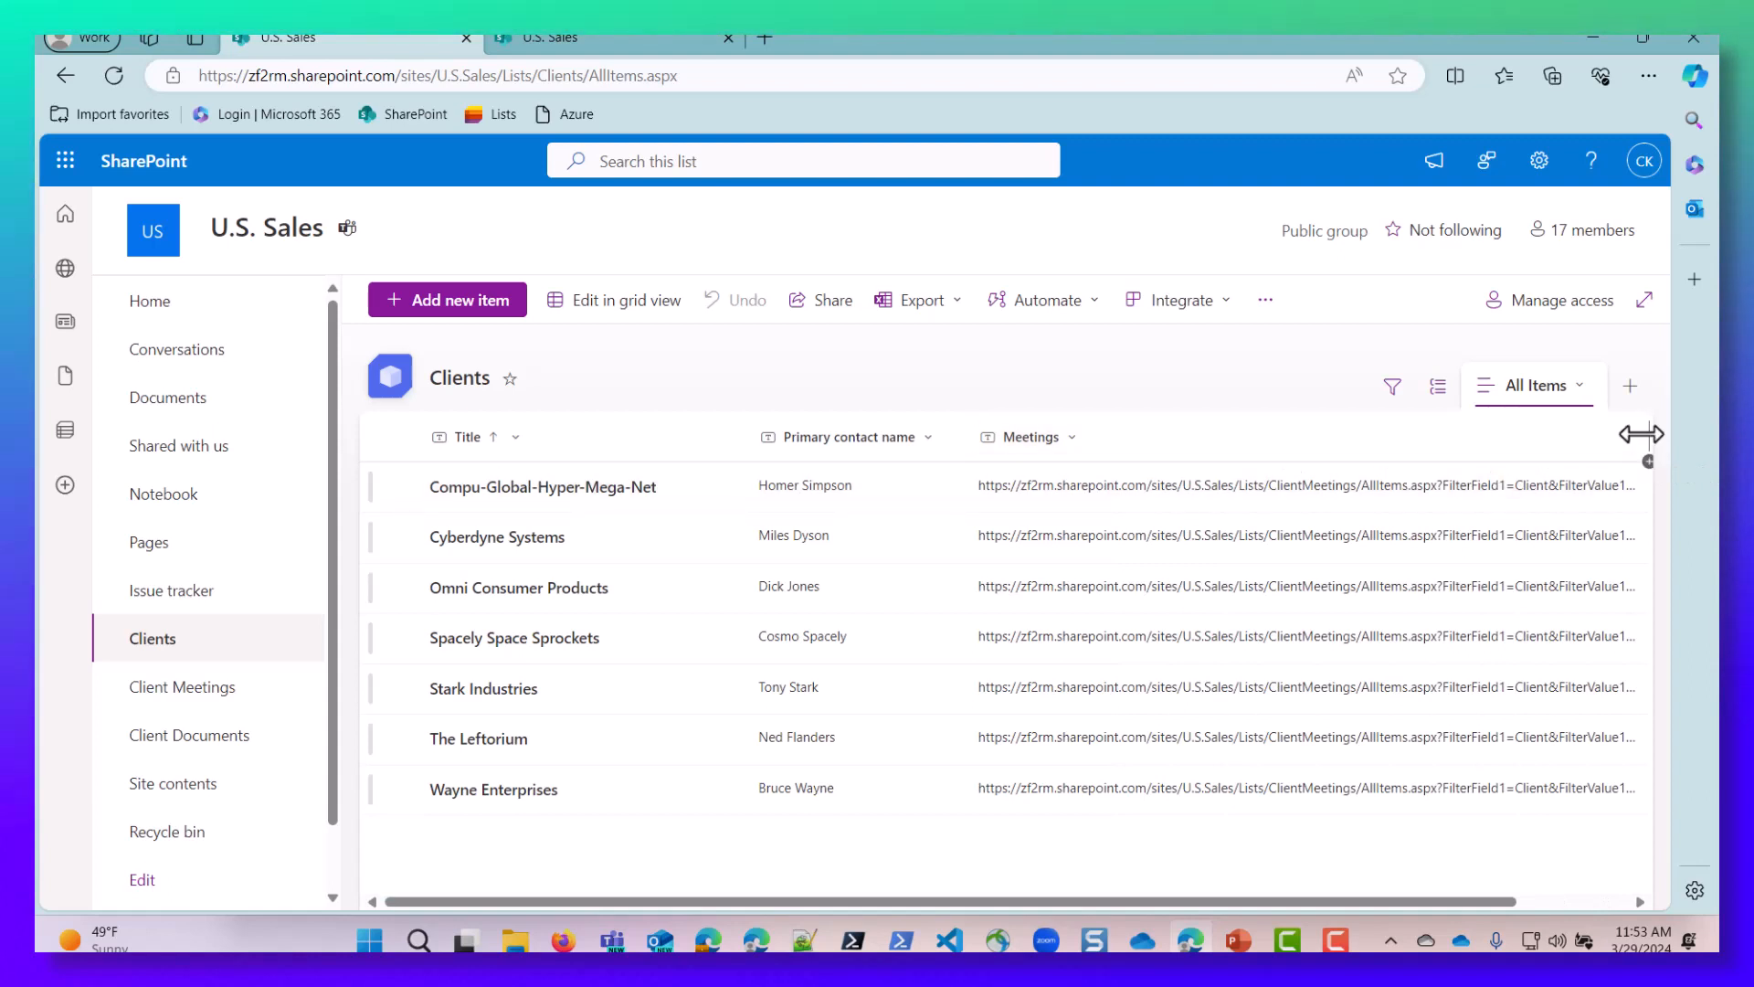
drag(1648, 435, 1124, 442)
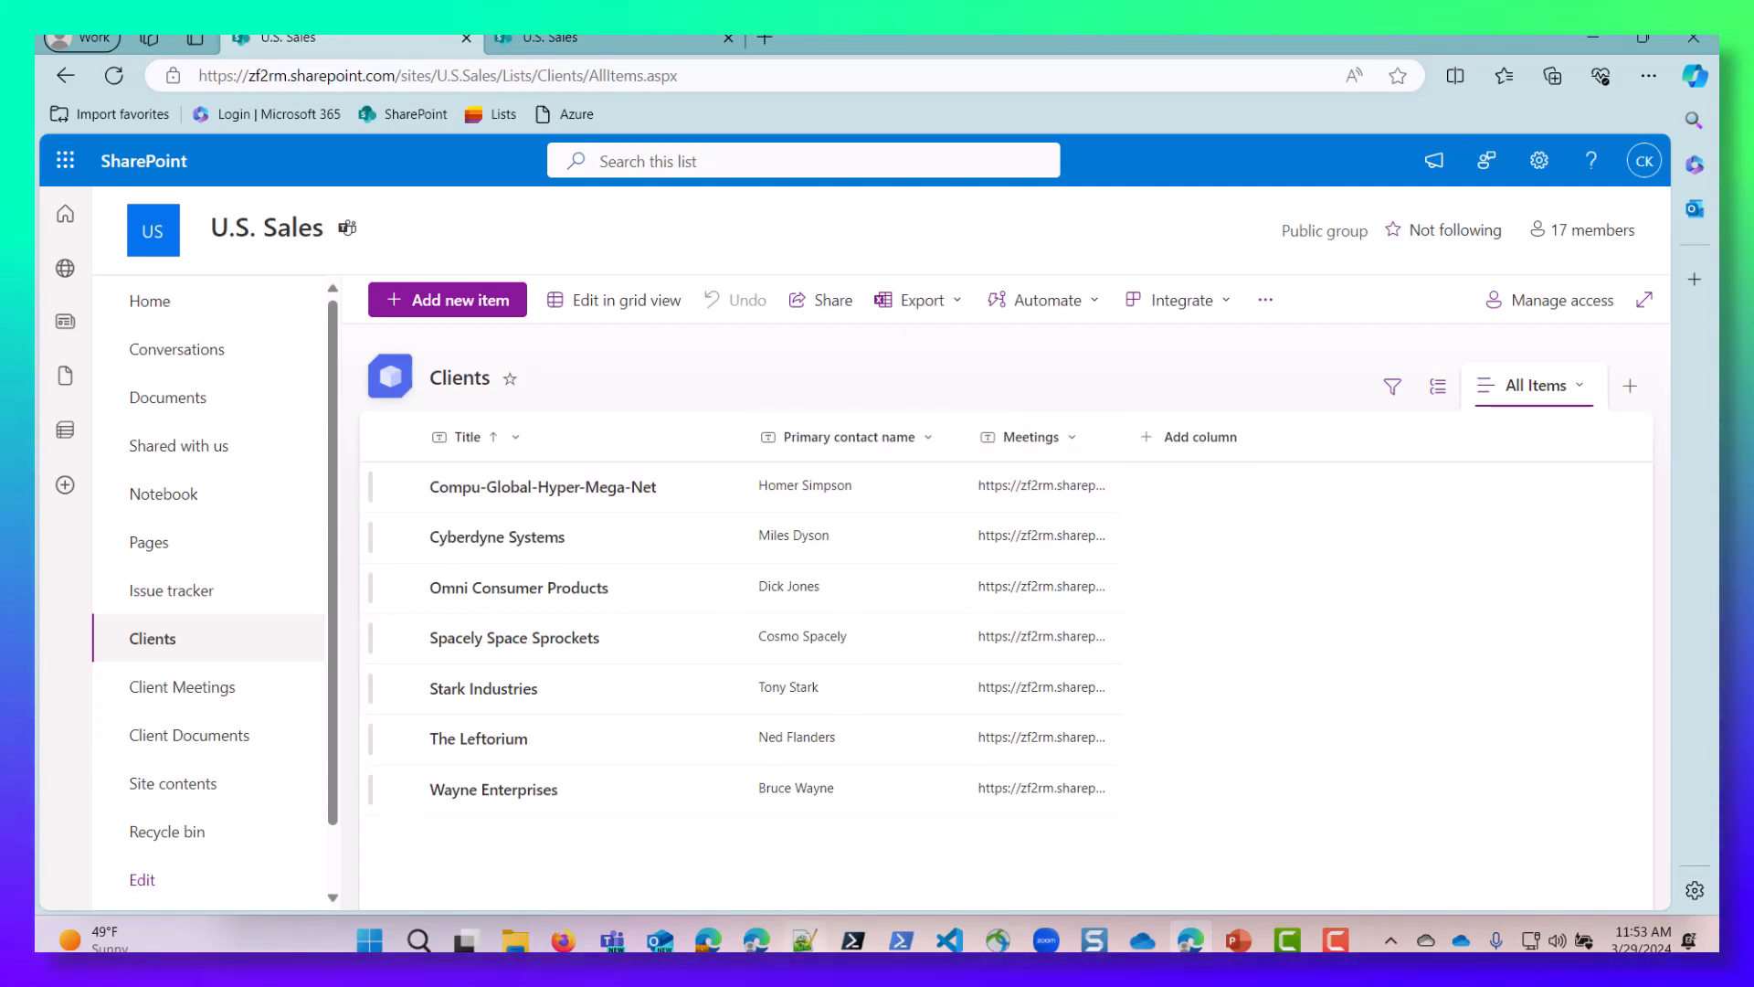
mouse_move(804, 940)
click(802, 822)
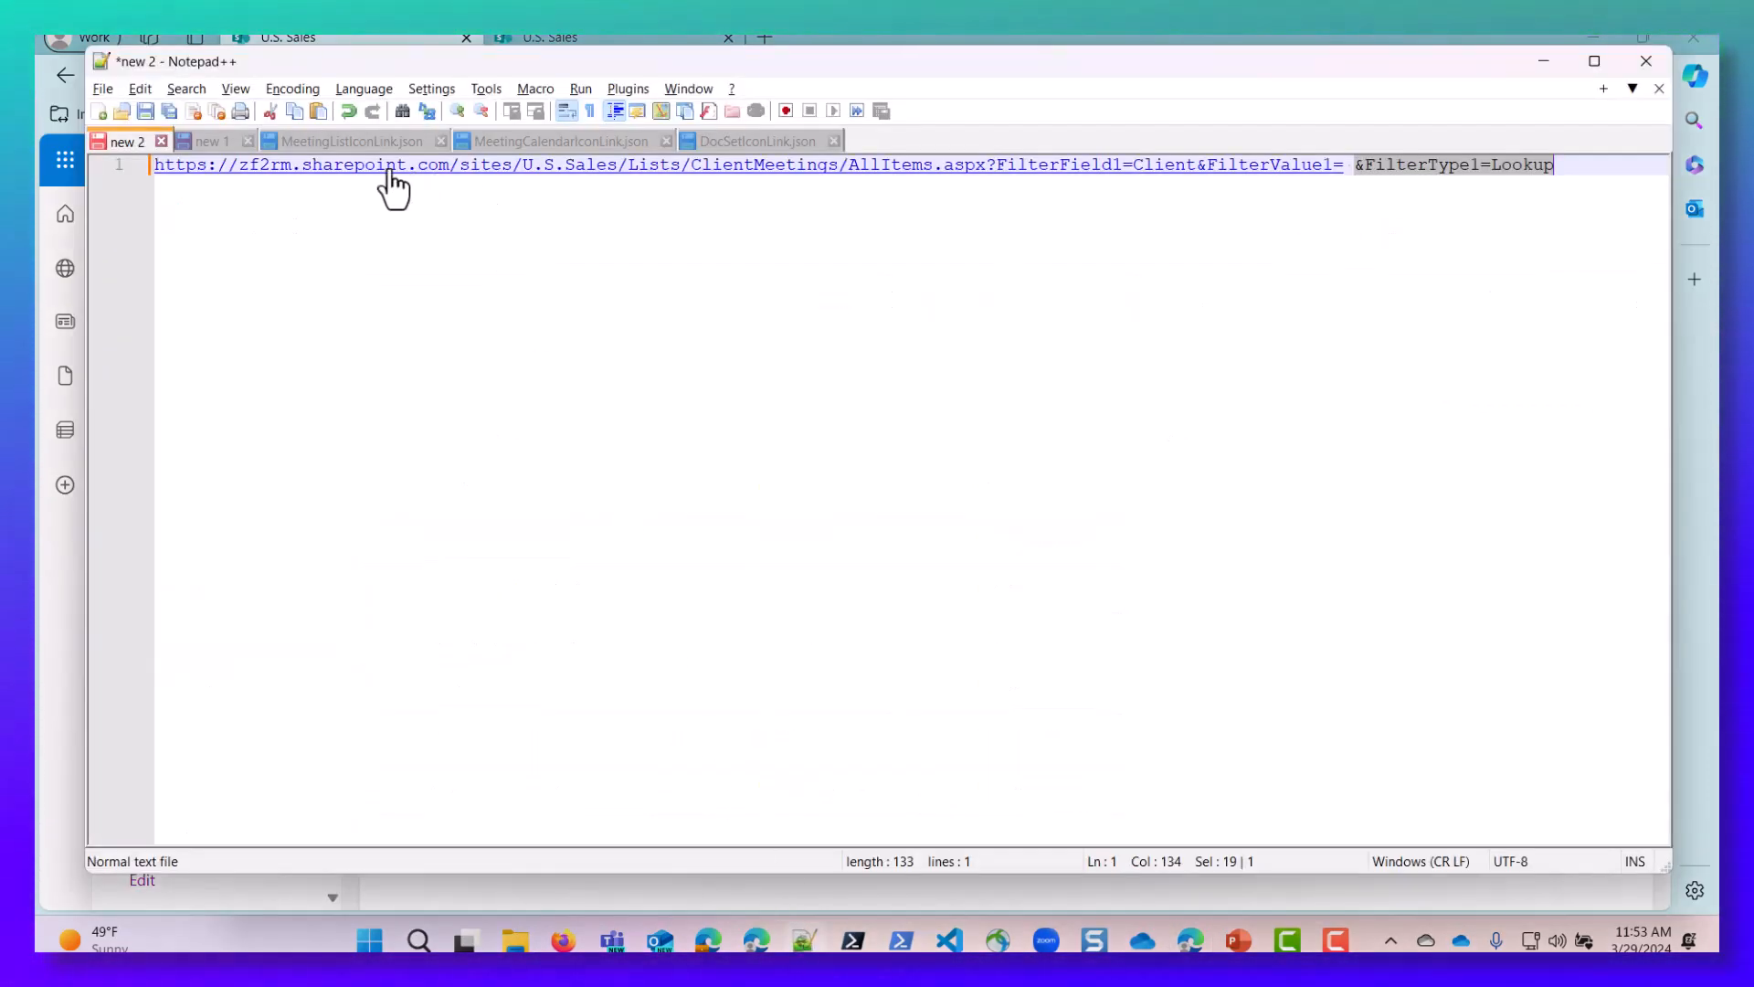
click(345, 141)
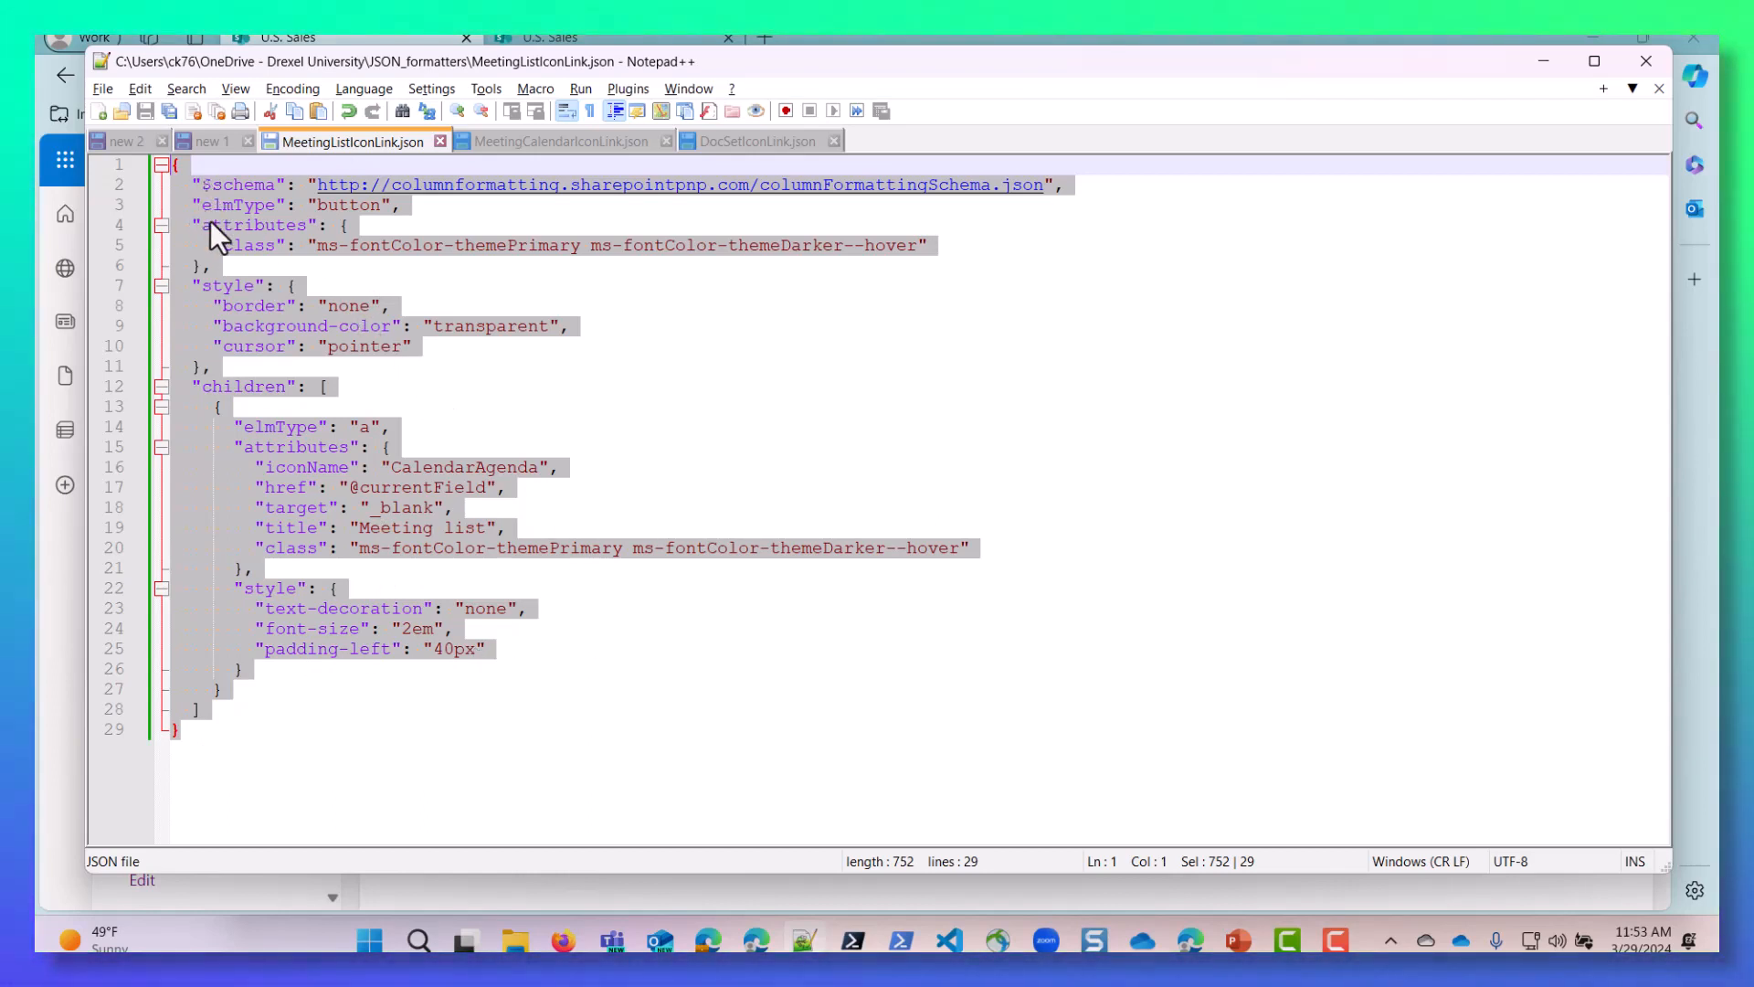
click(315, 199)
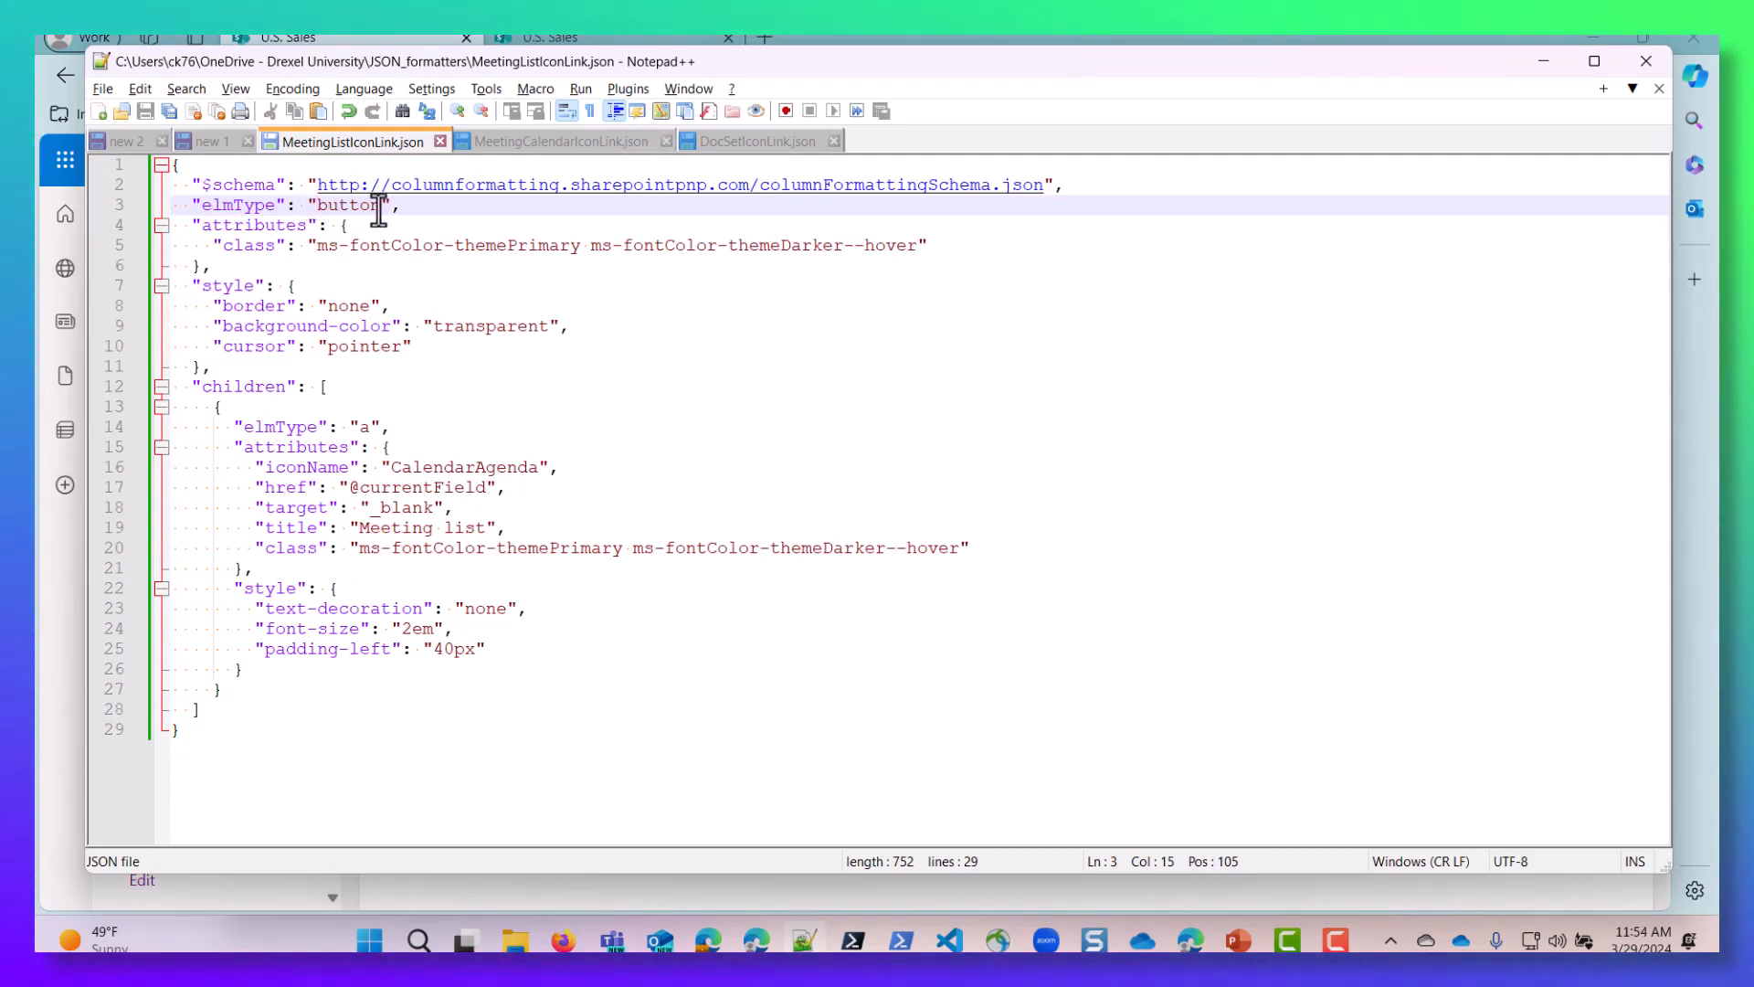
double_click(365, 426)
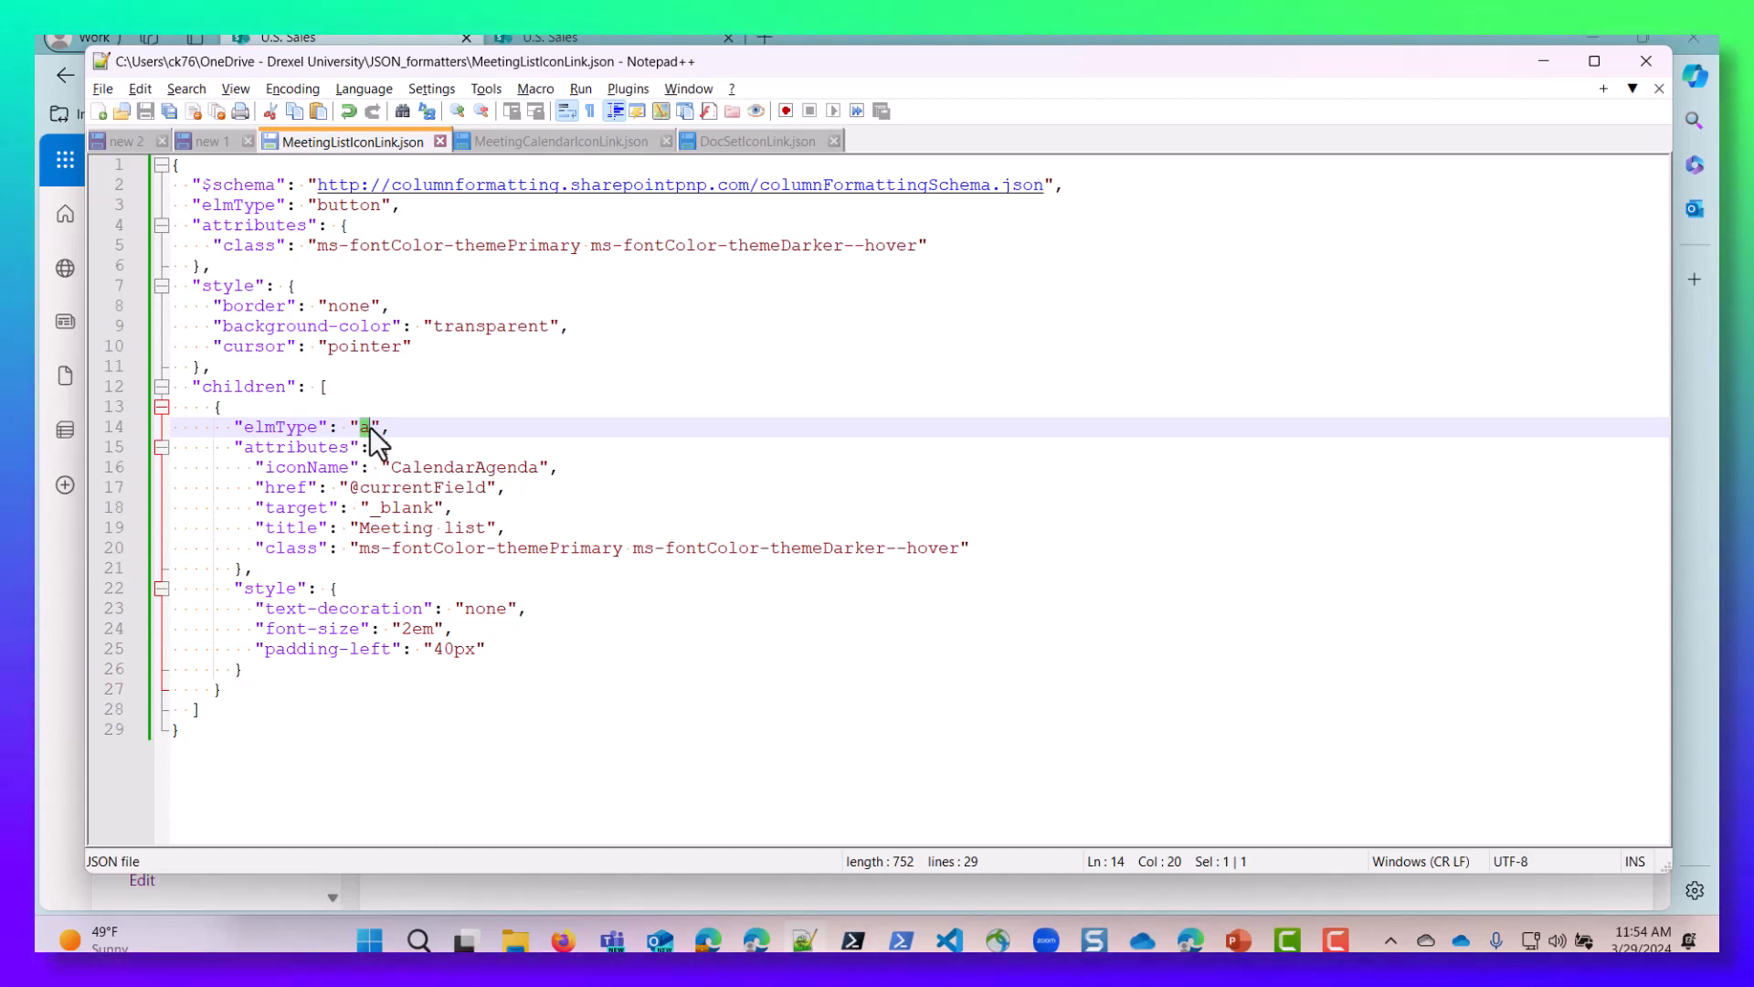
drag(390, 469, 534, 467)
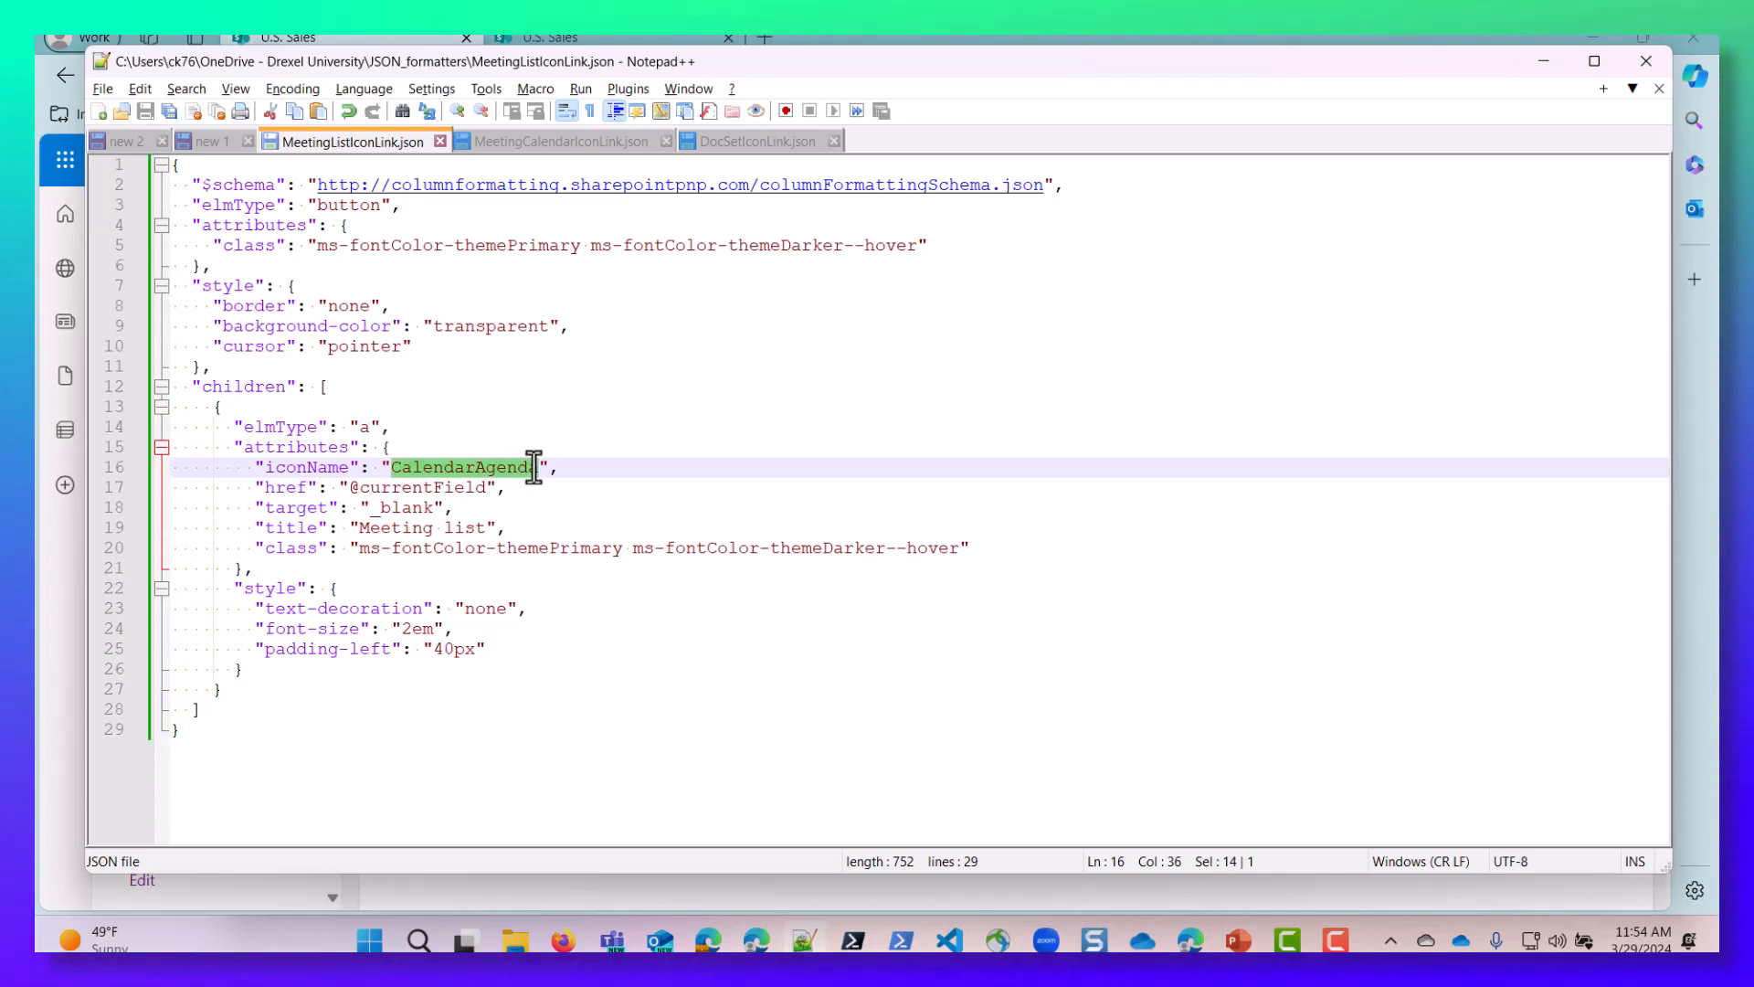
click(261, 488)
drag(300, 484, 308, 486)
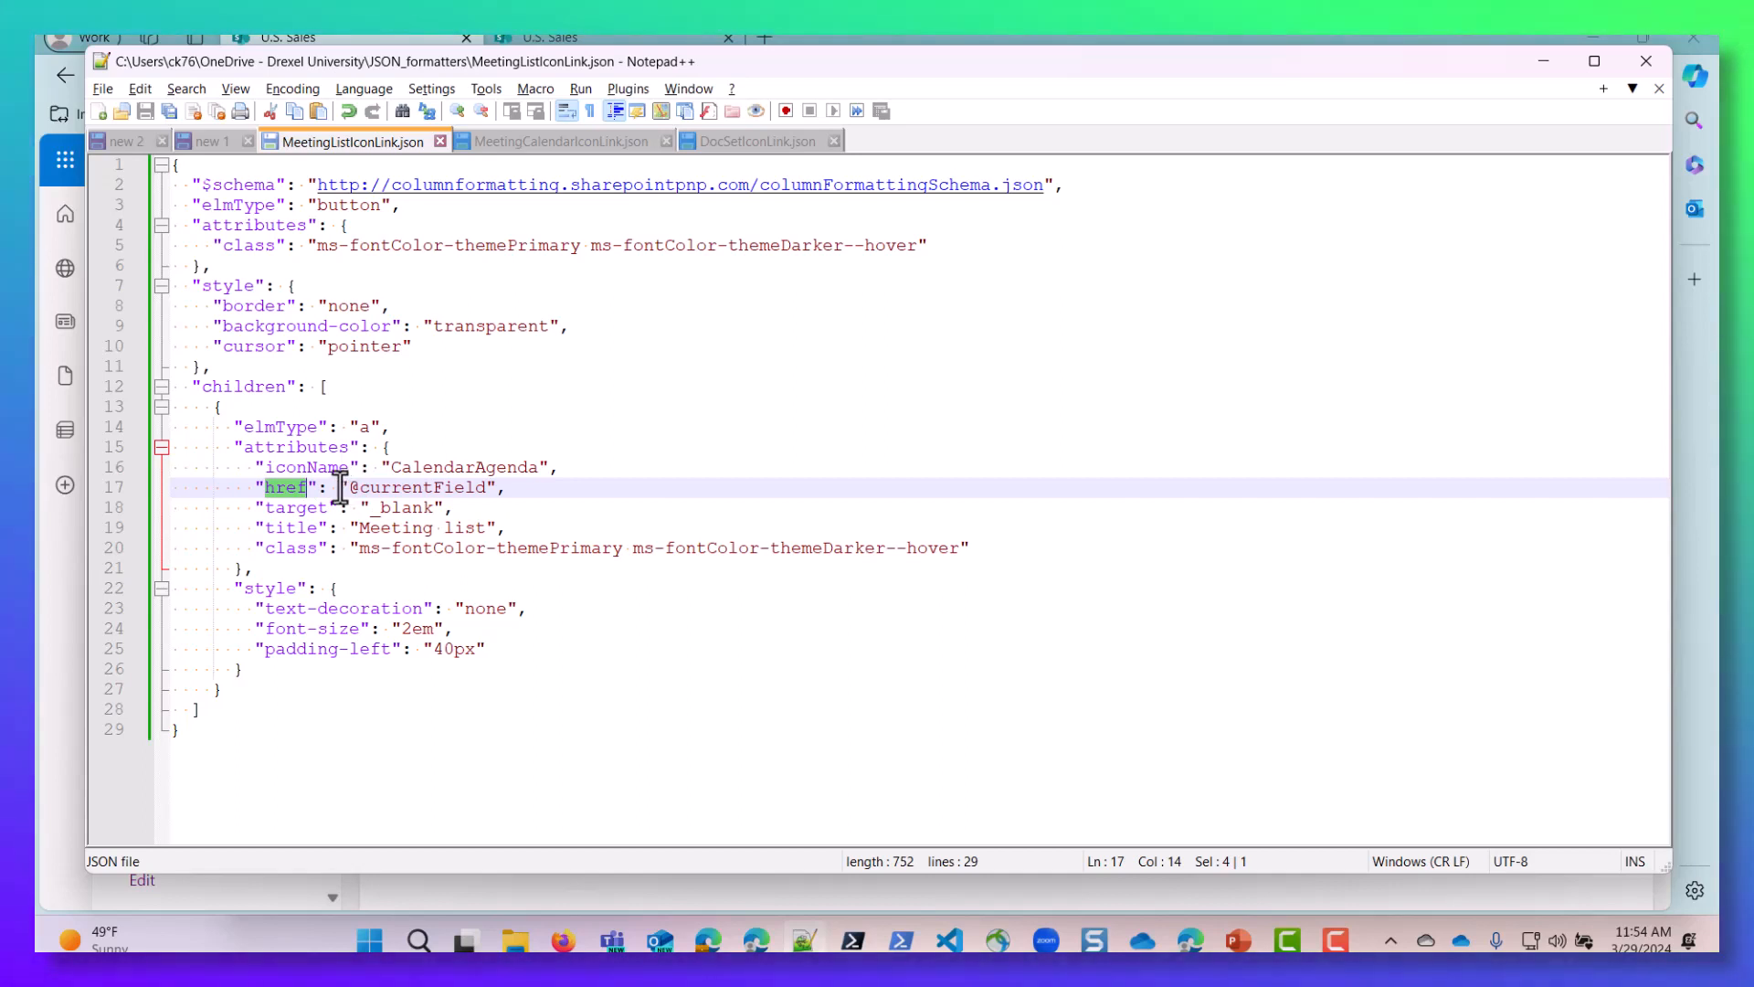
drag(341, 487, 500, 489)
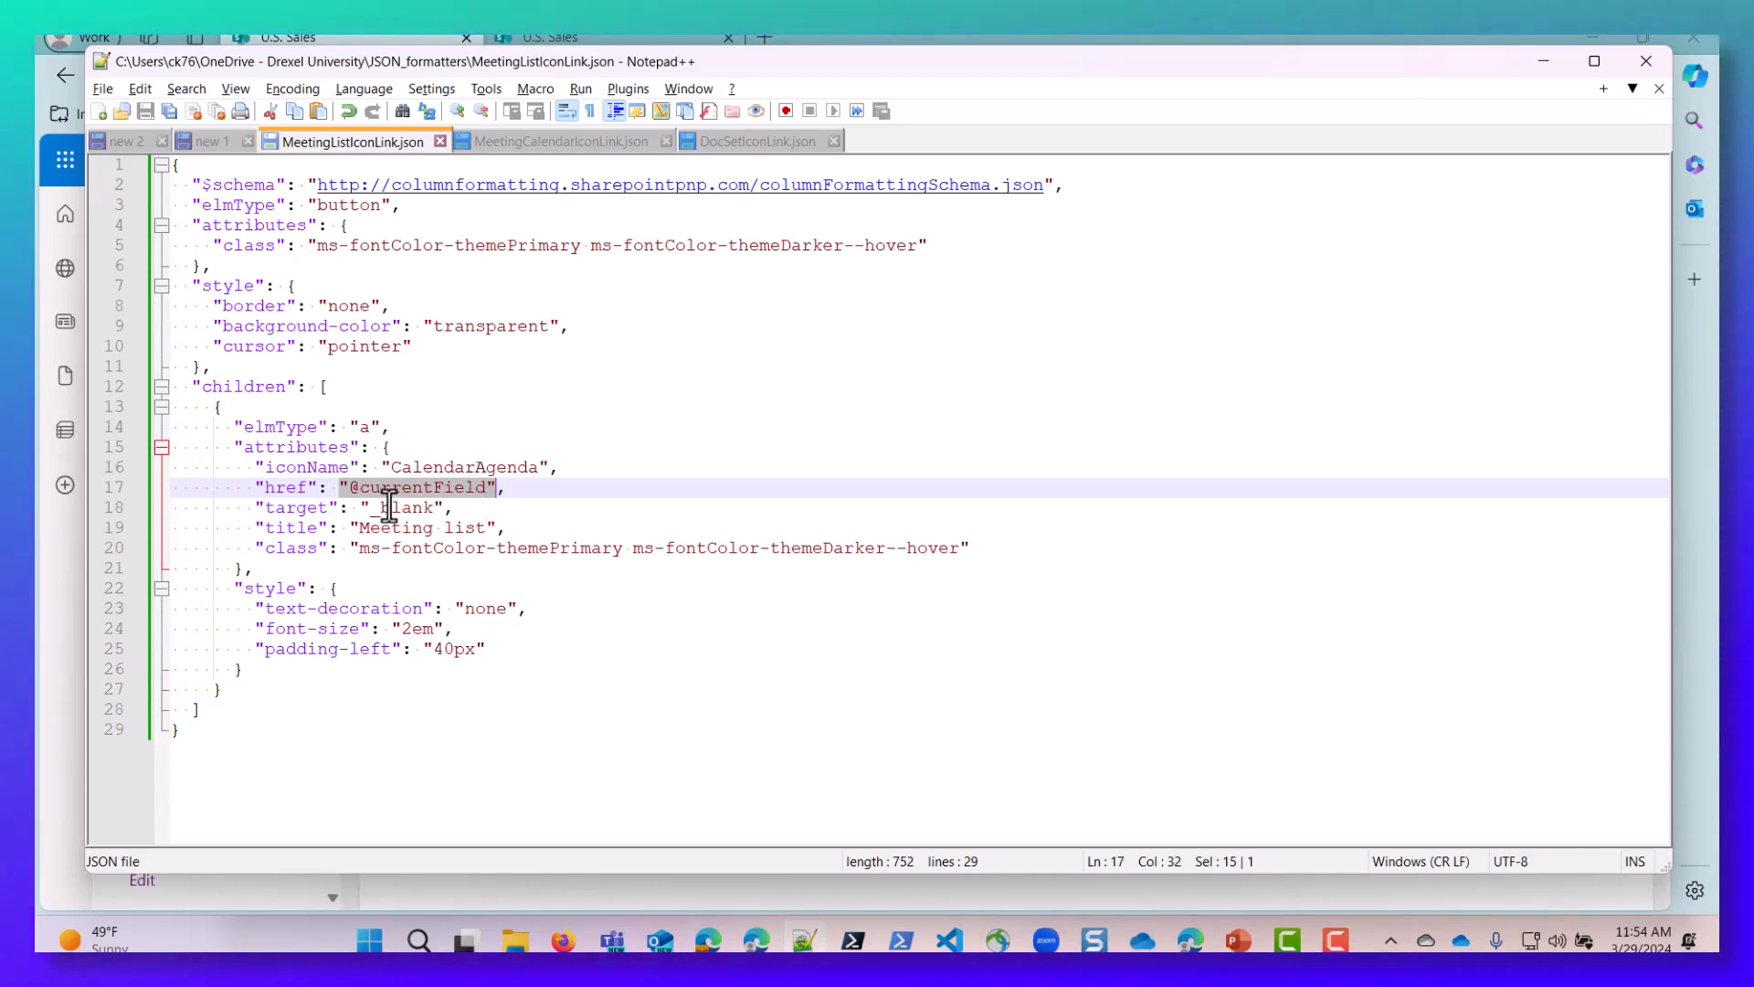
click(443, 509)
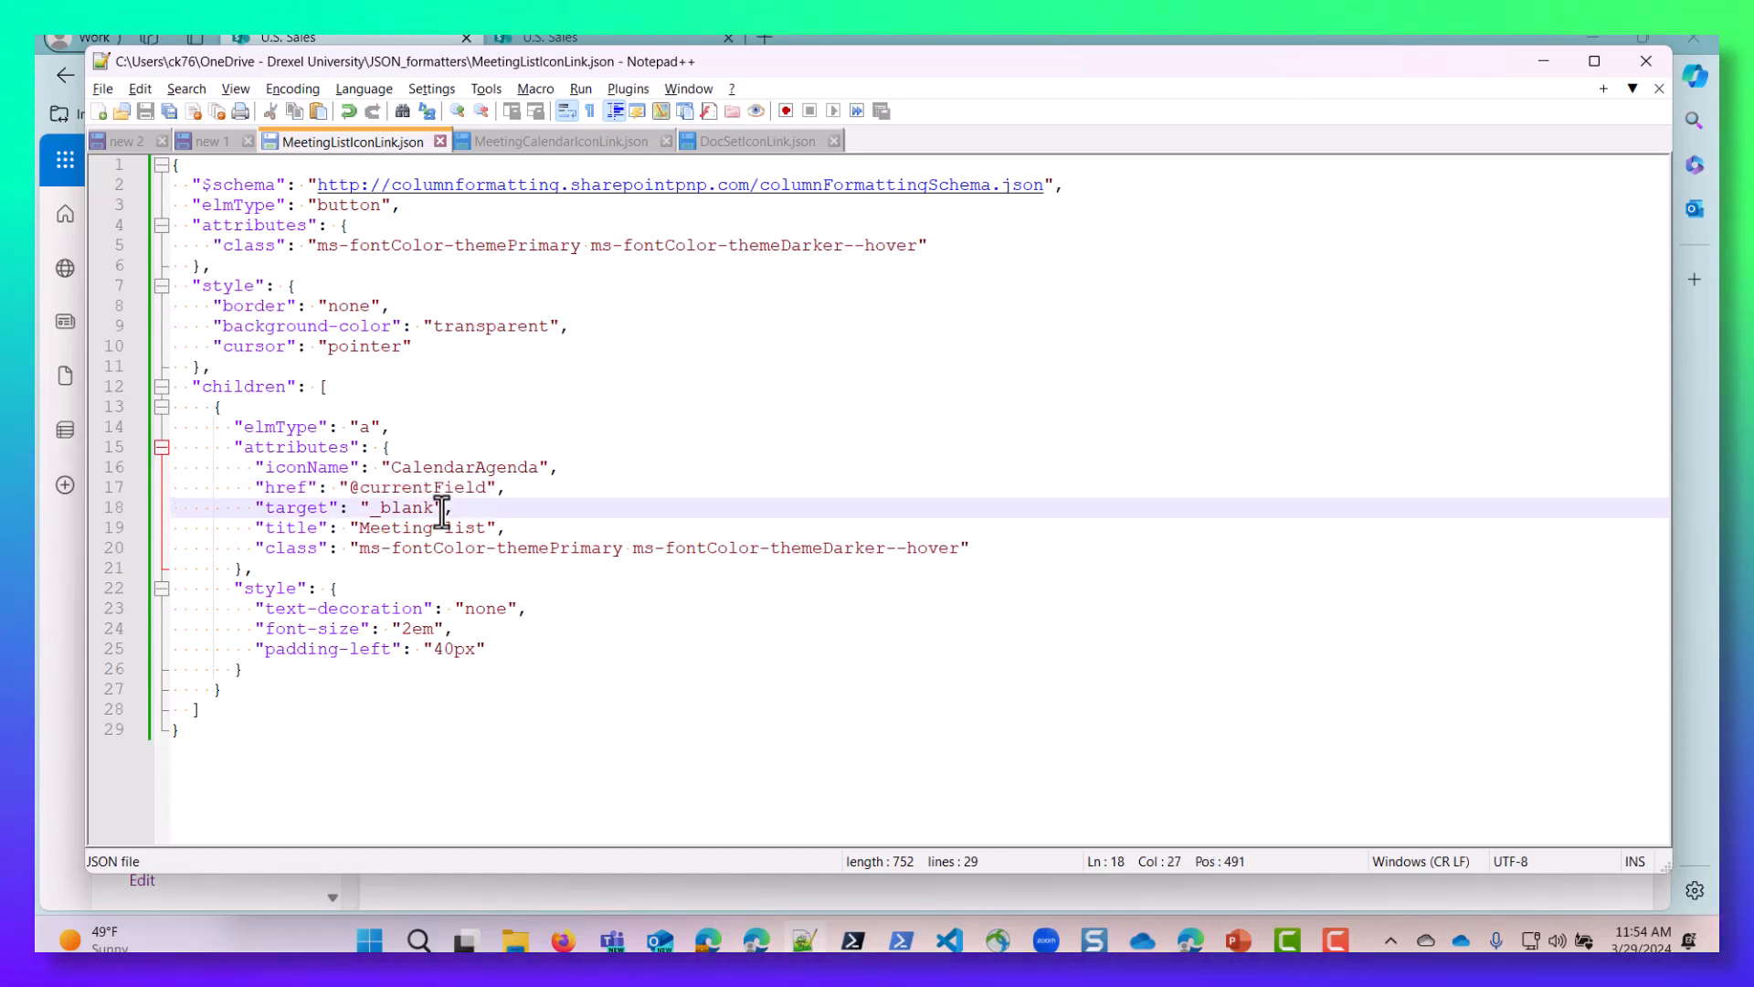
drag(336, 505, 277, 508)
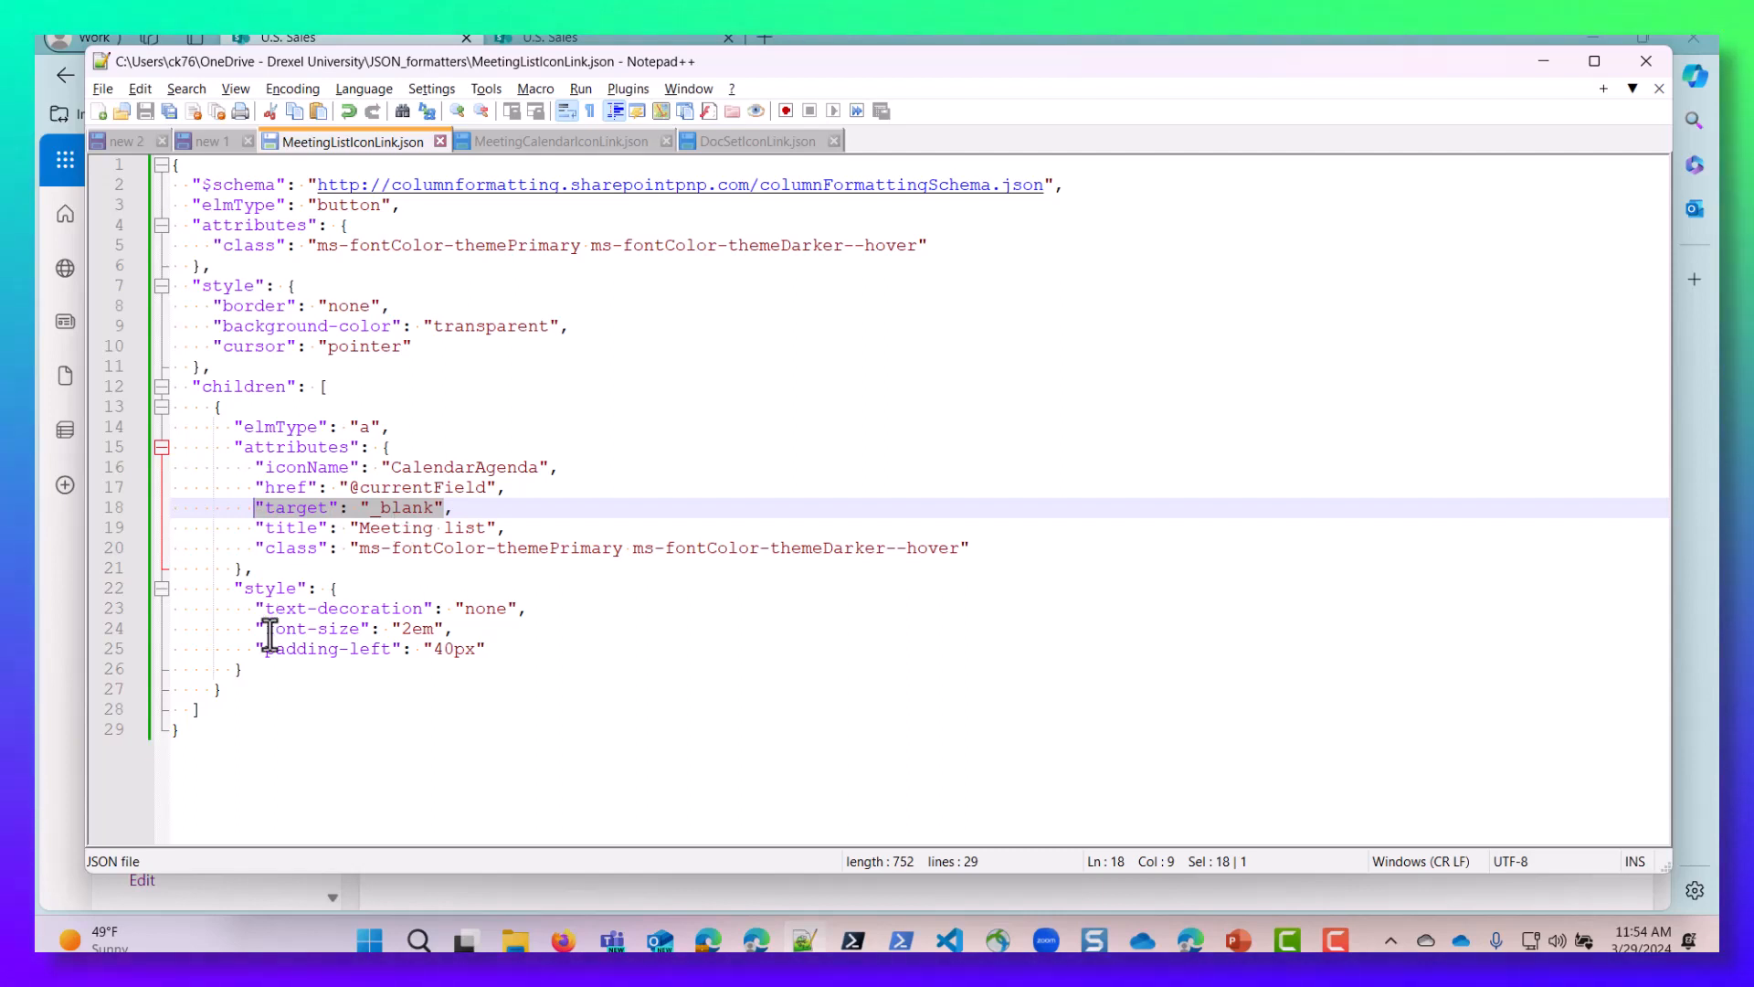
Step: Copy the entire code of MeetingListIconLink.json and switch to the Clients list in the browser
drag(196, 732, 157, 50)
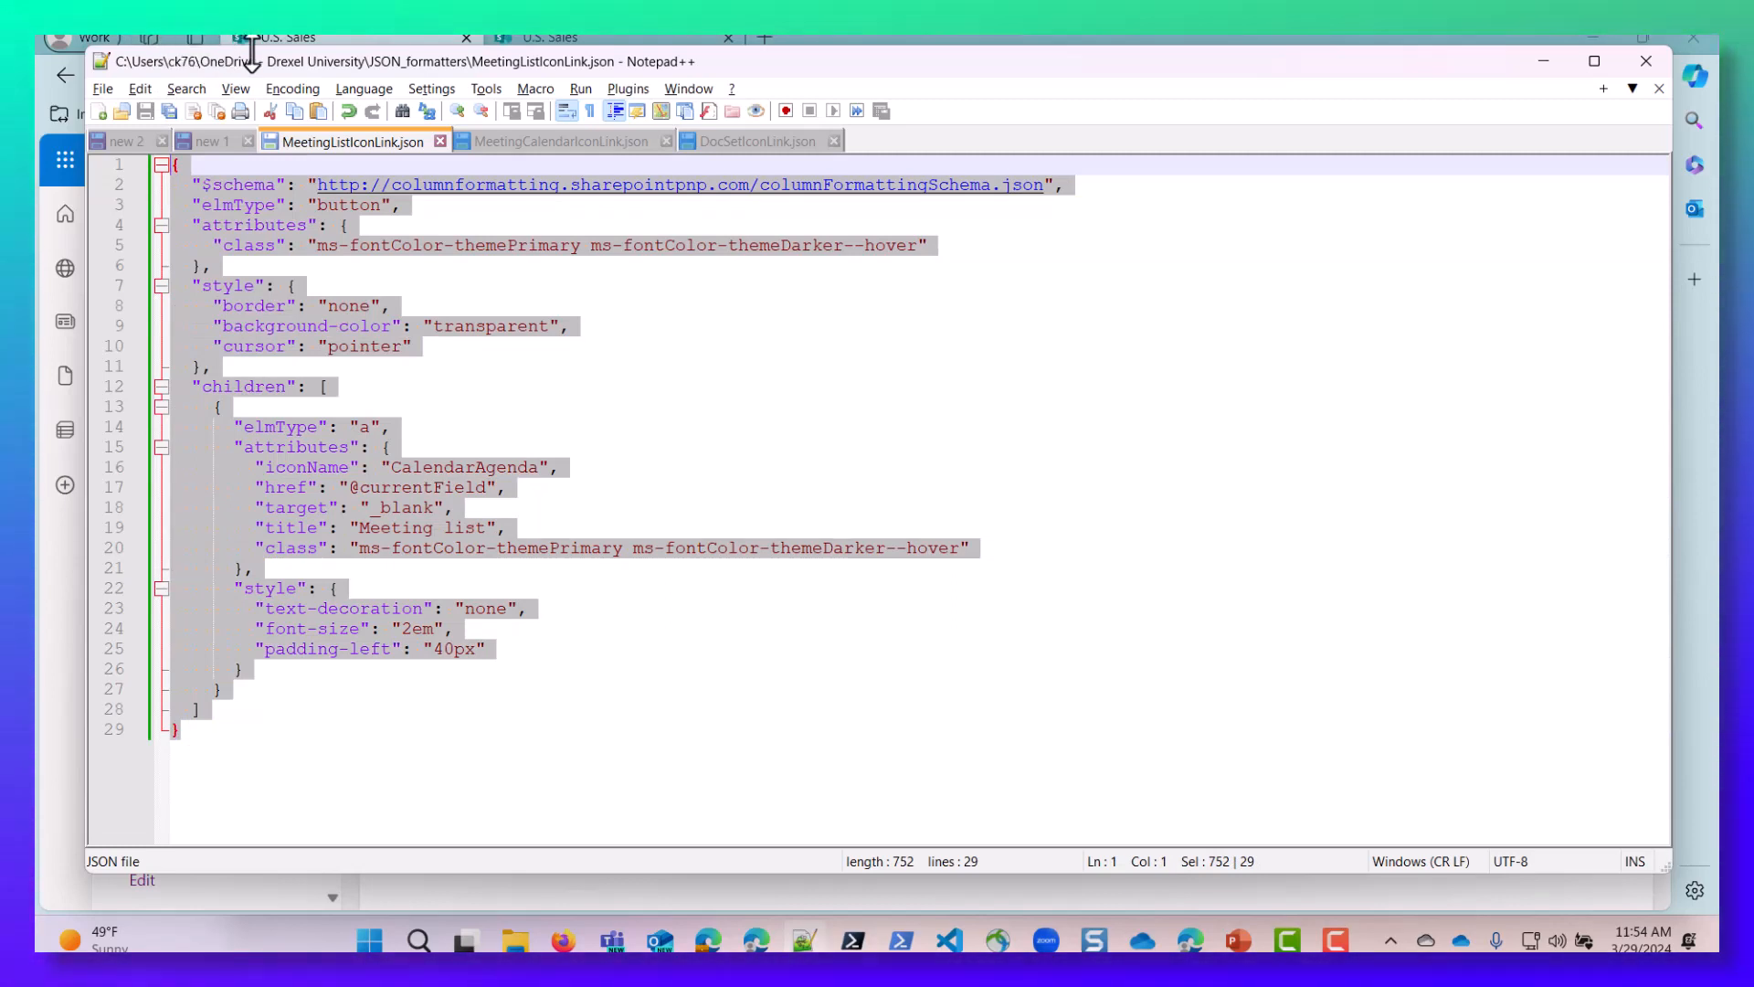
click(360, 41)
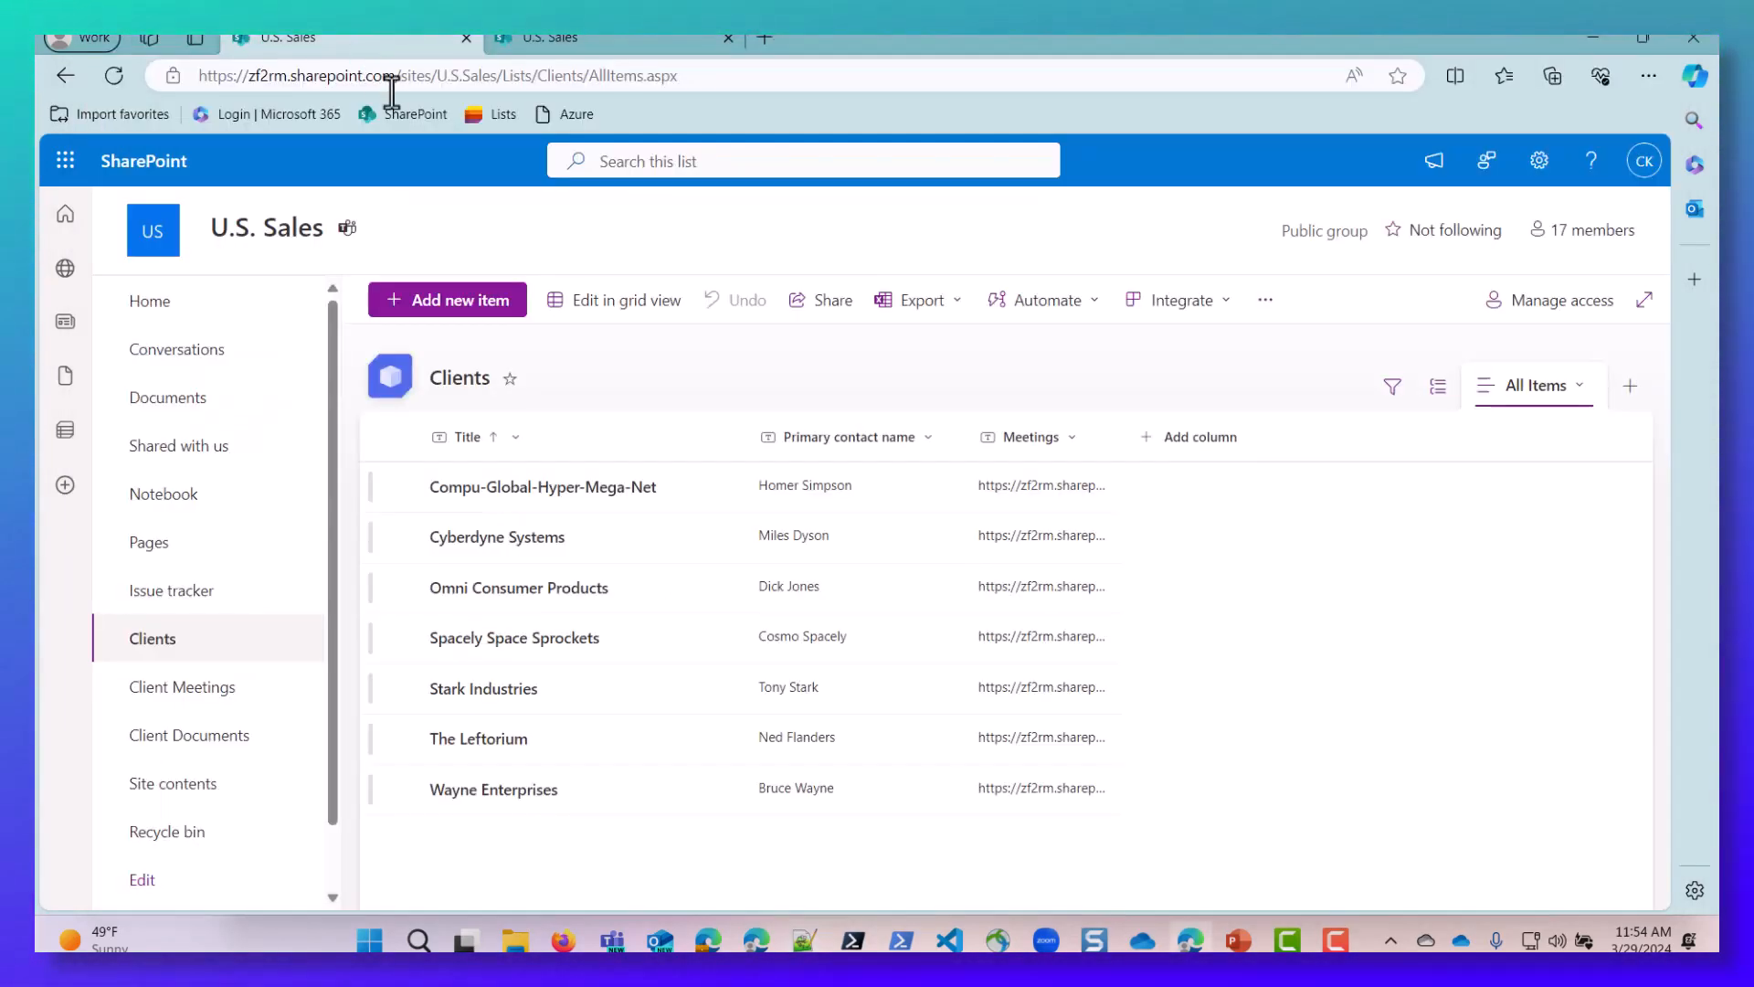
click(1067, 436)
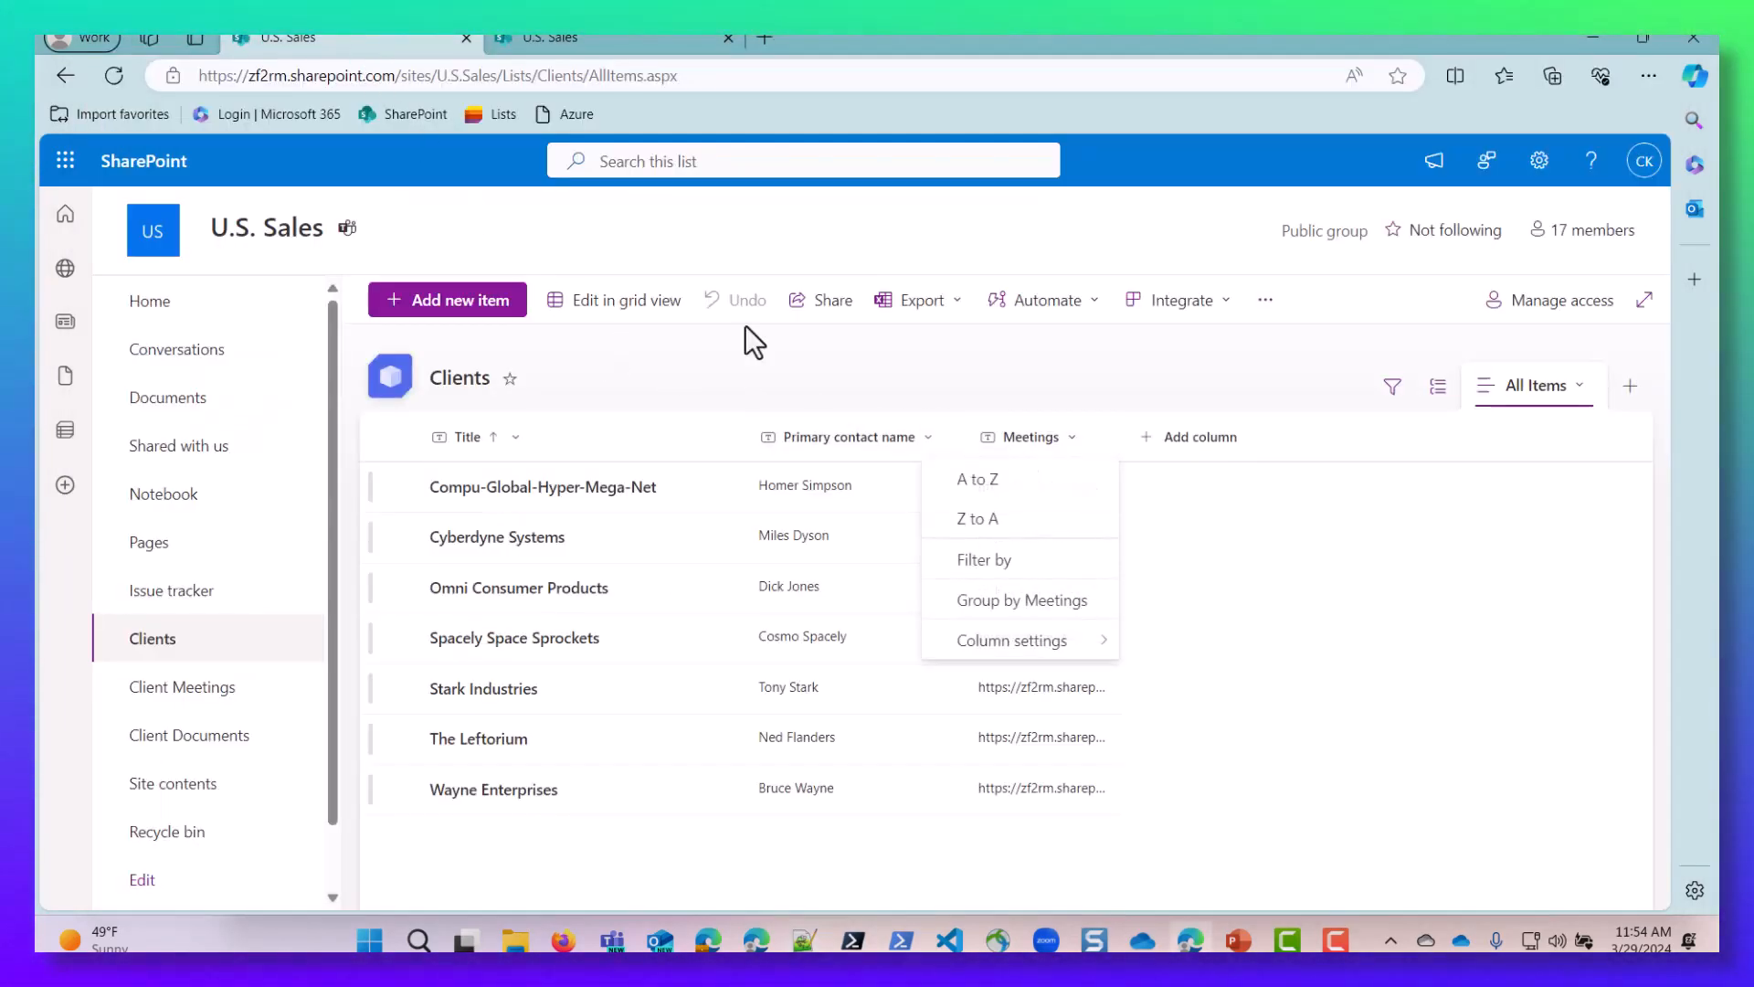
click(102, 80)
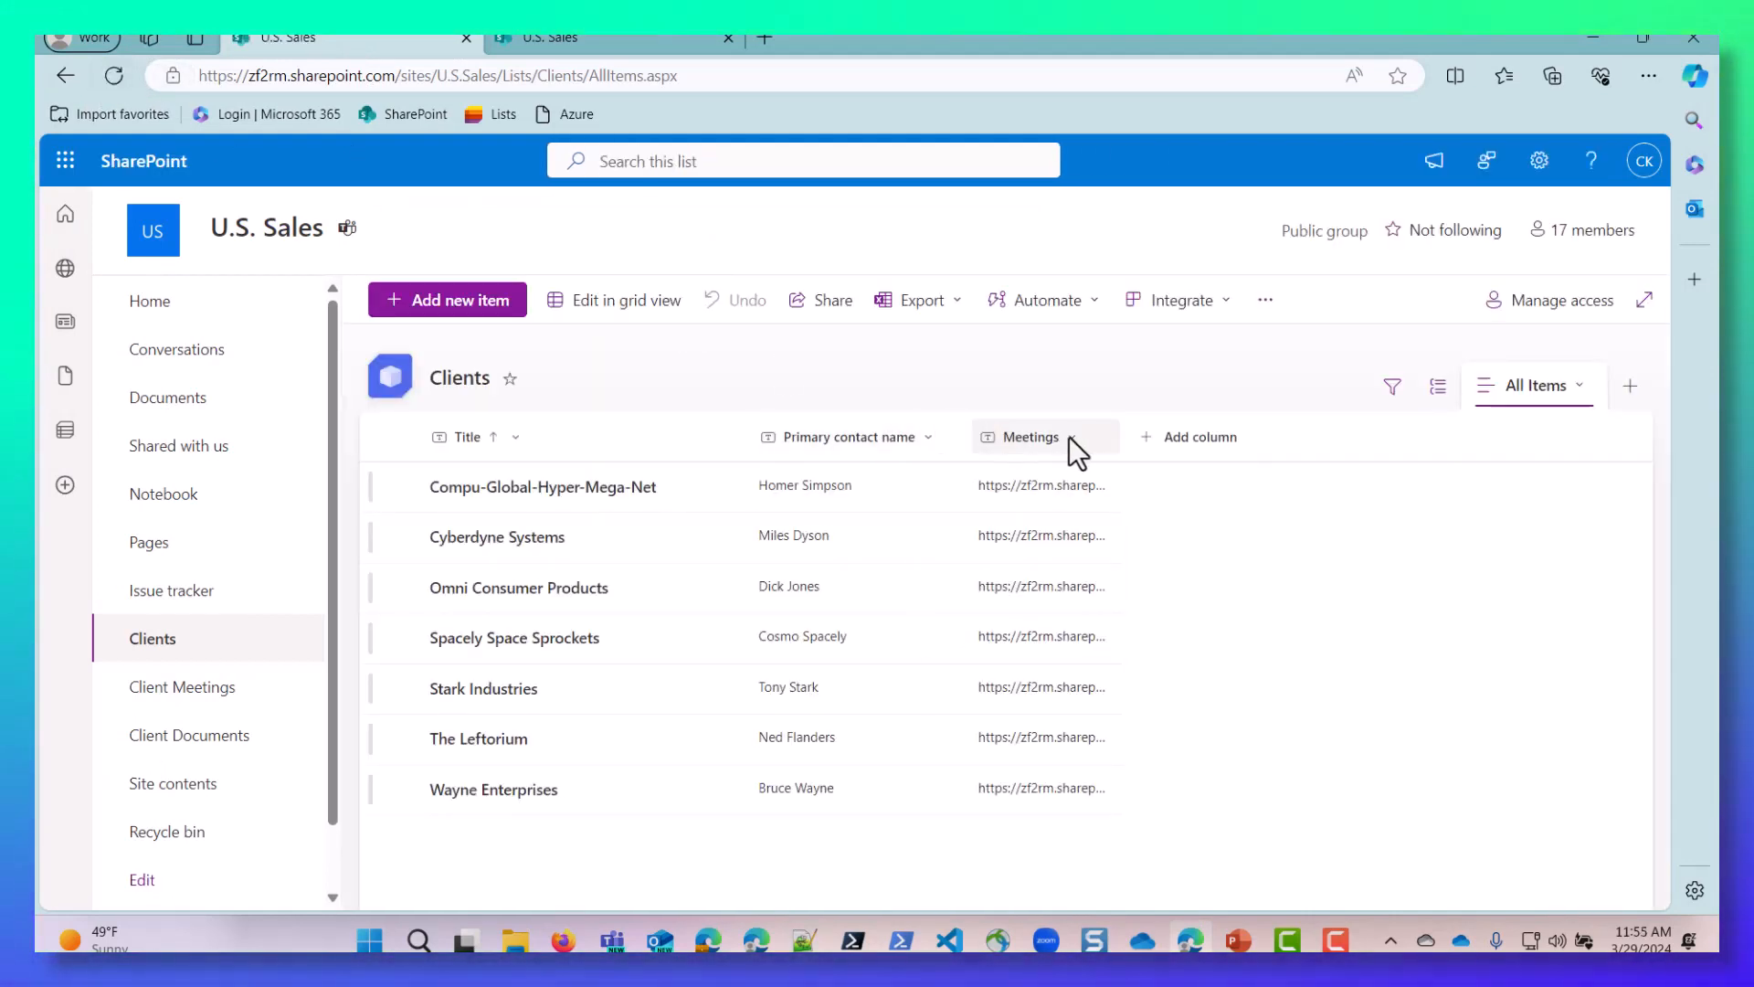
Step: Open the column formatting of the Meetings column in advanced JSON mode
click(1069, 437)
mouse_move(1026, 653)
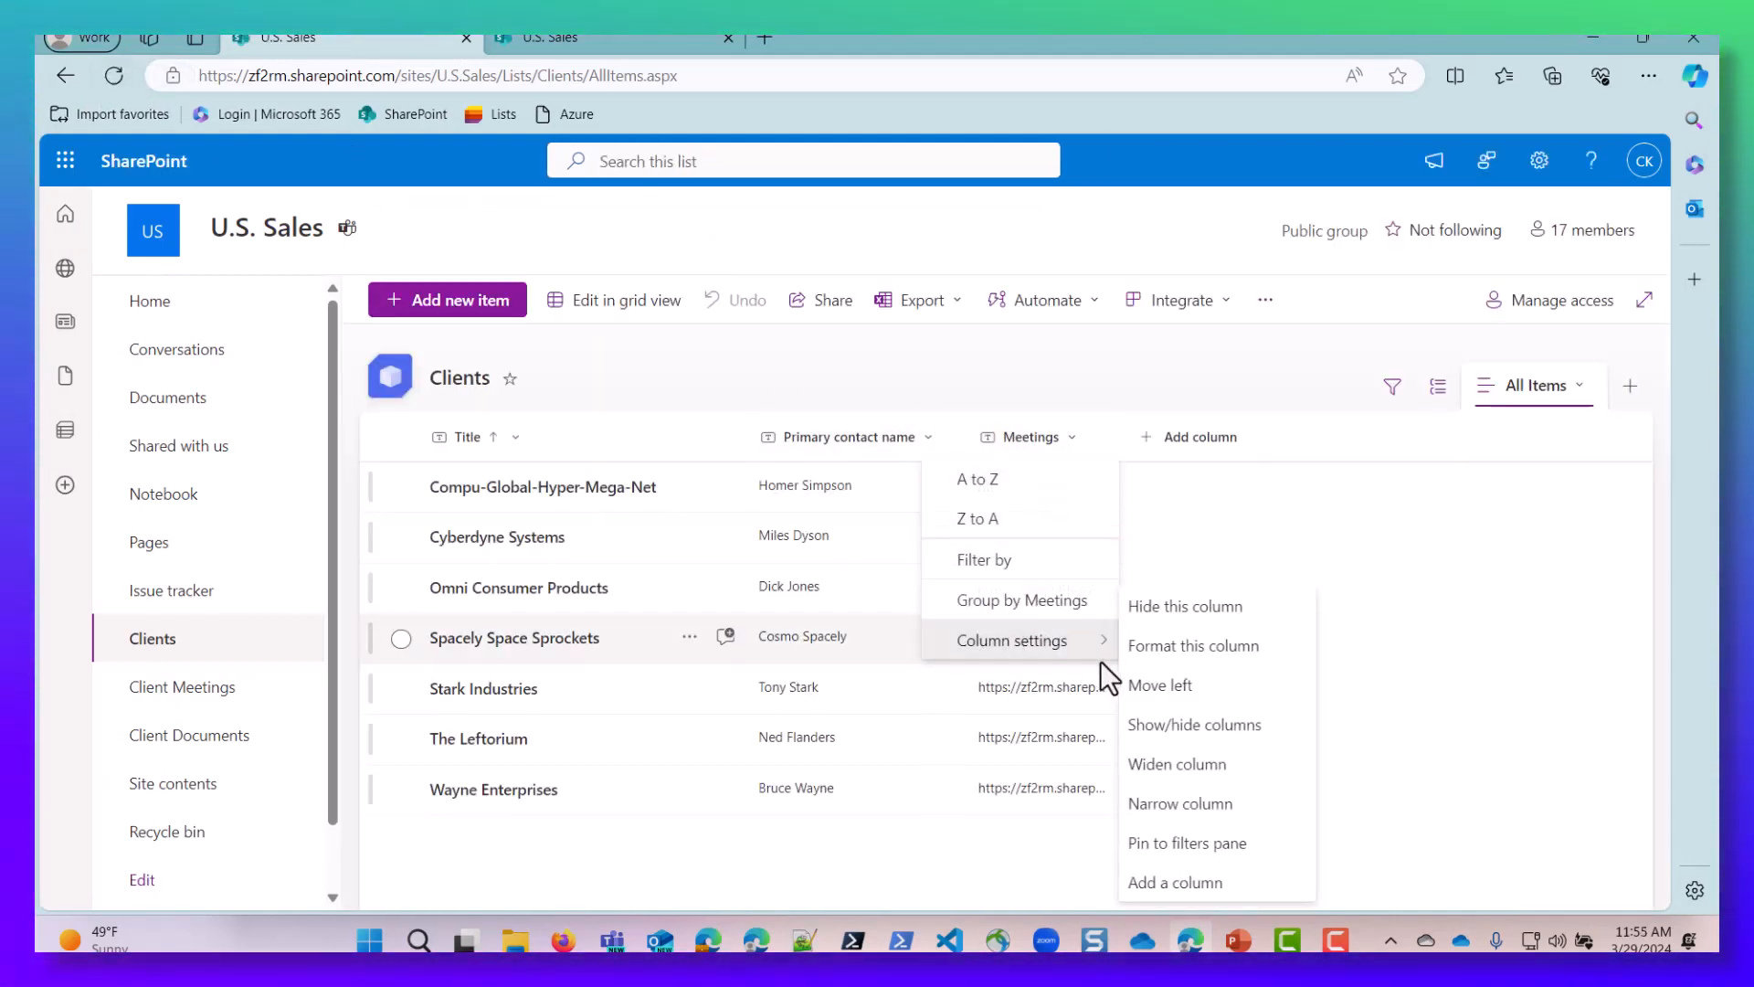
click(1142, 647)
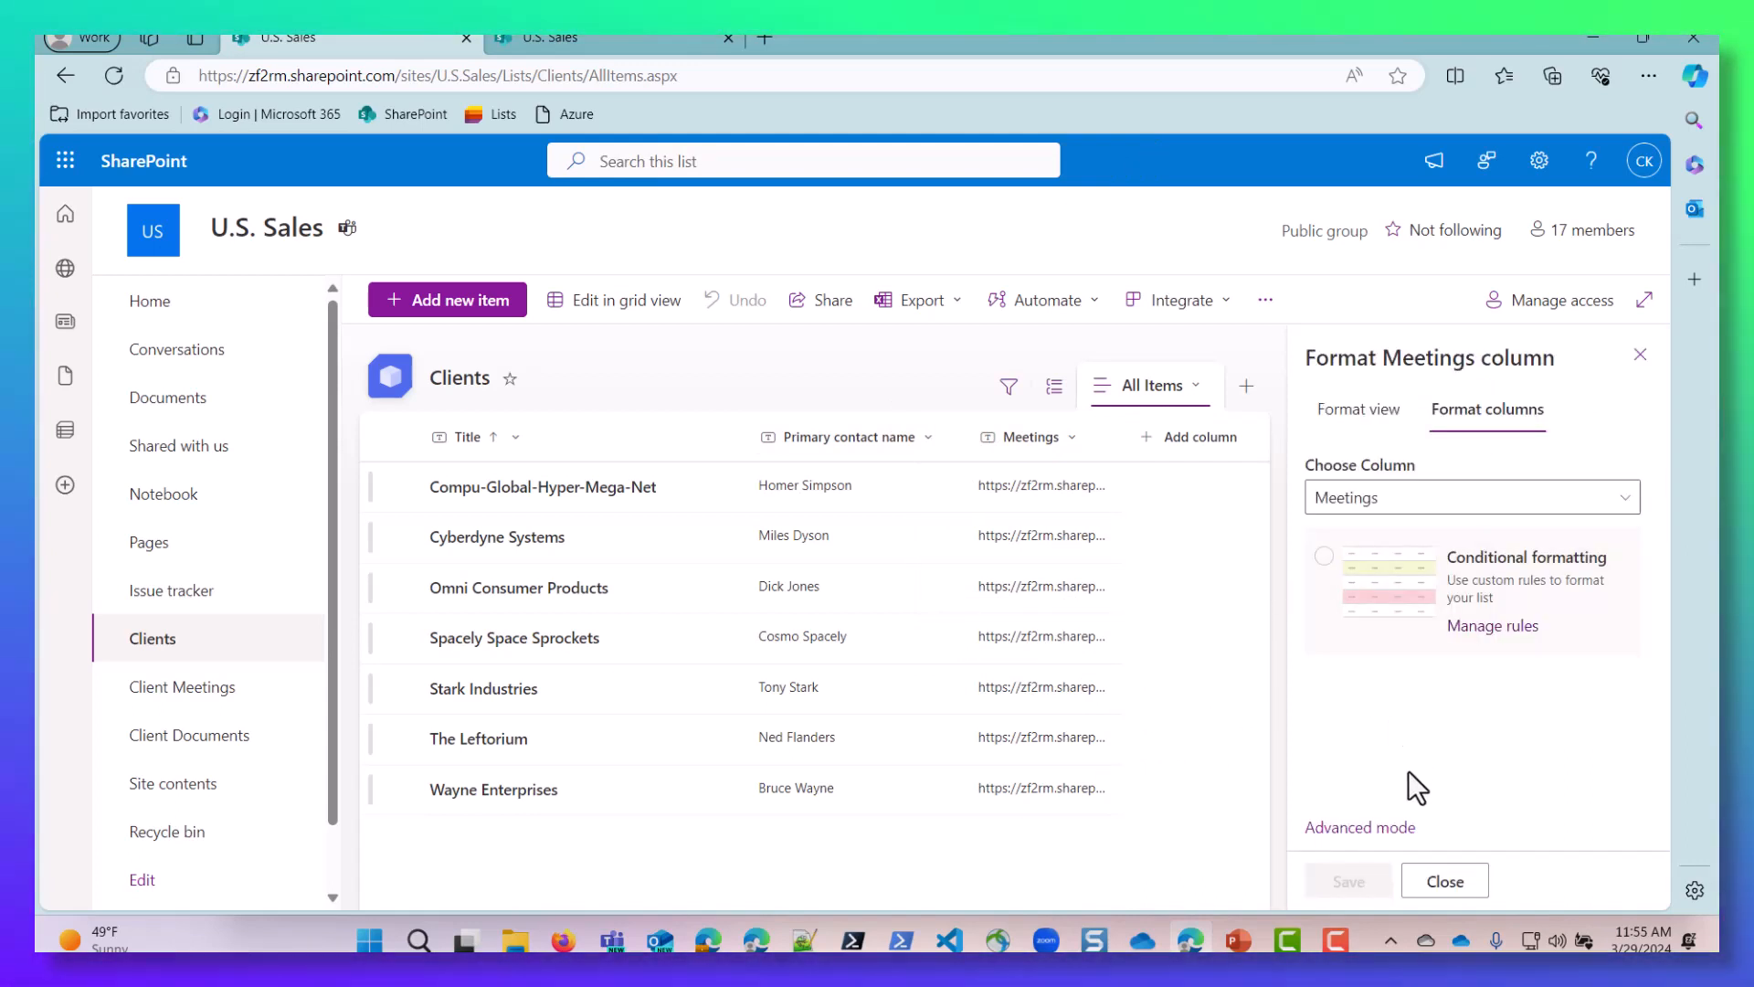
click(1366, 828)
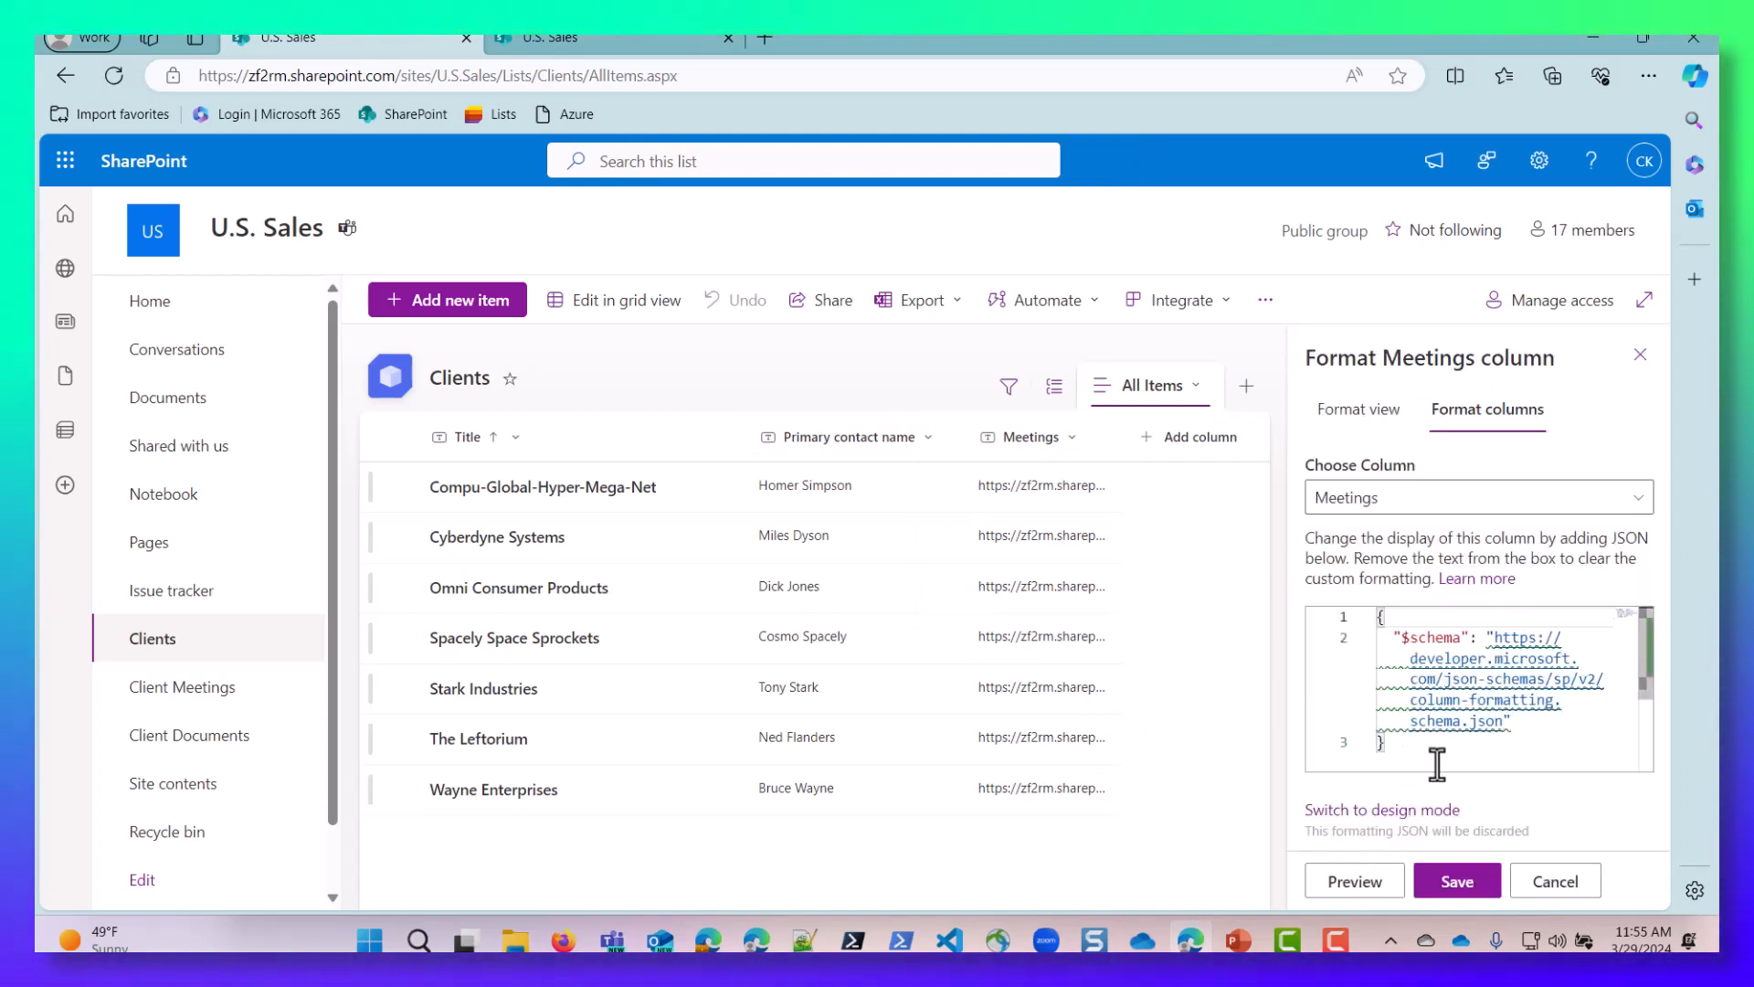
Step: Replace the default JSON of the Meetings column with the copied icon link code, save the format and close the formatting pane
key(ctrl+a)
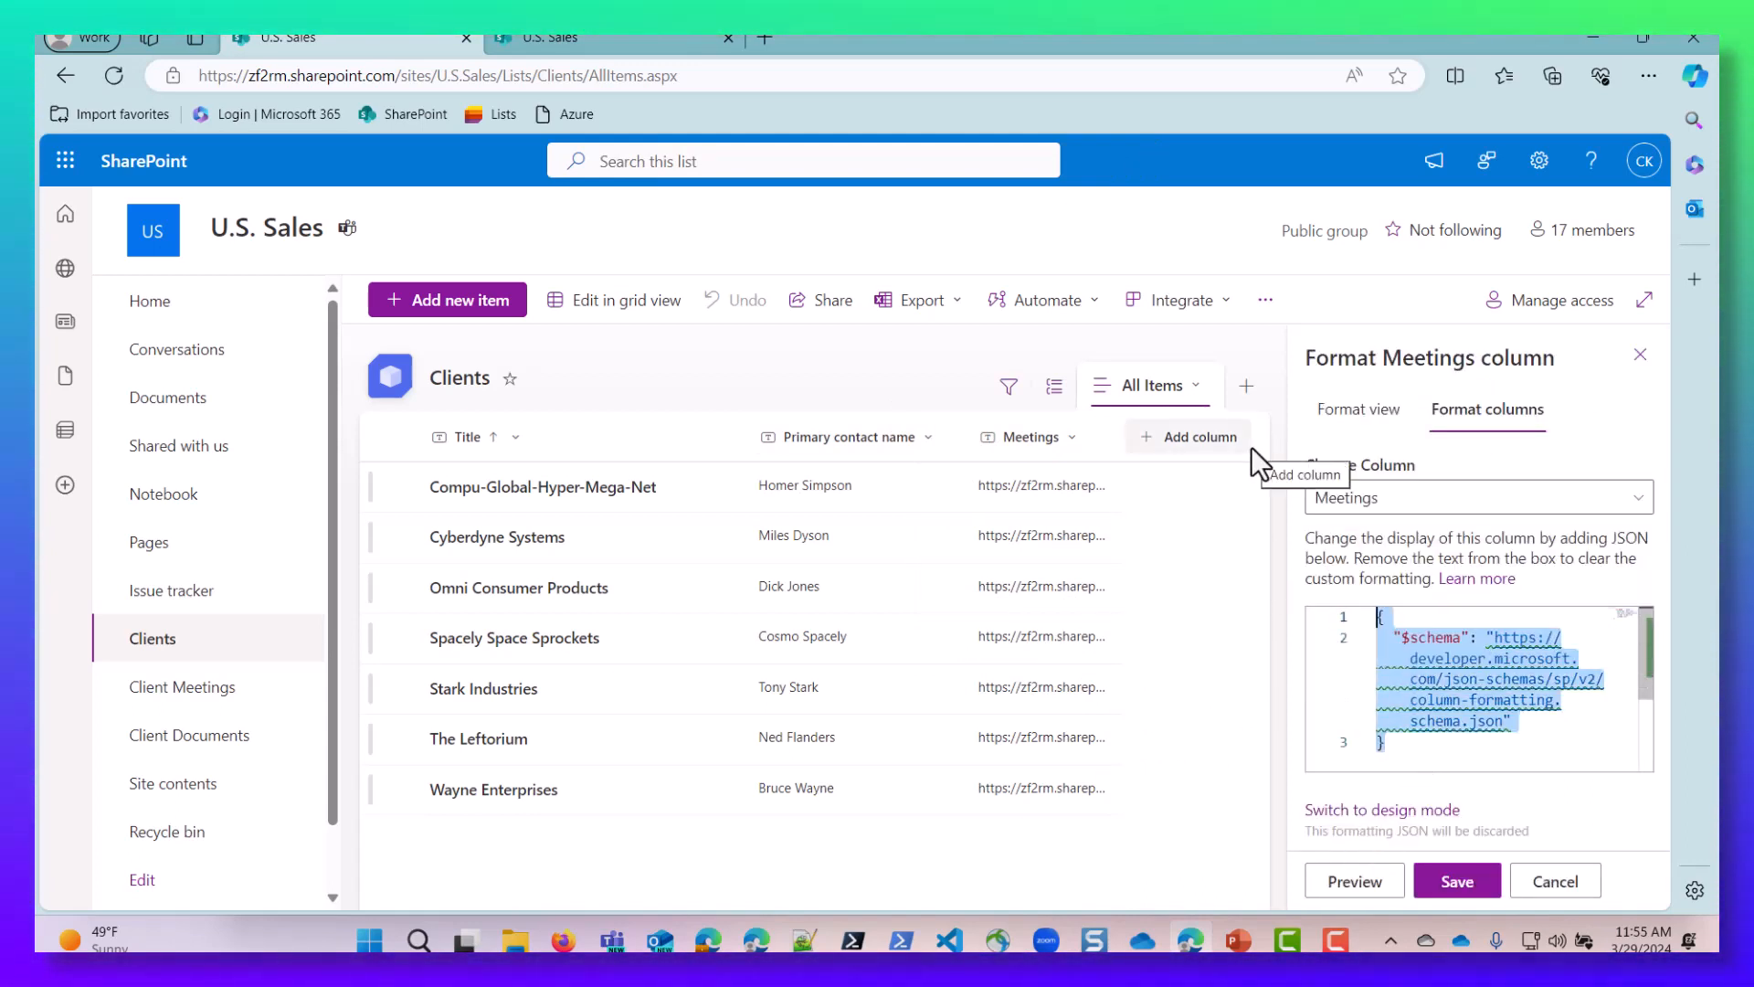
key(Delete)
key(ctrl+v)
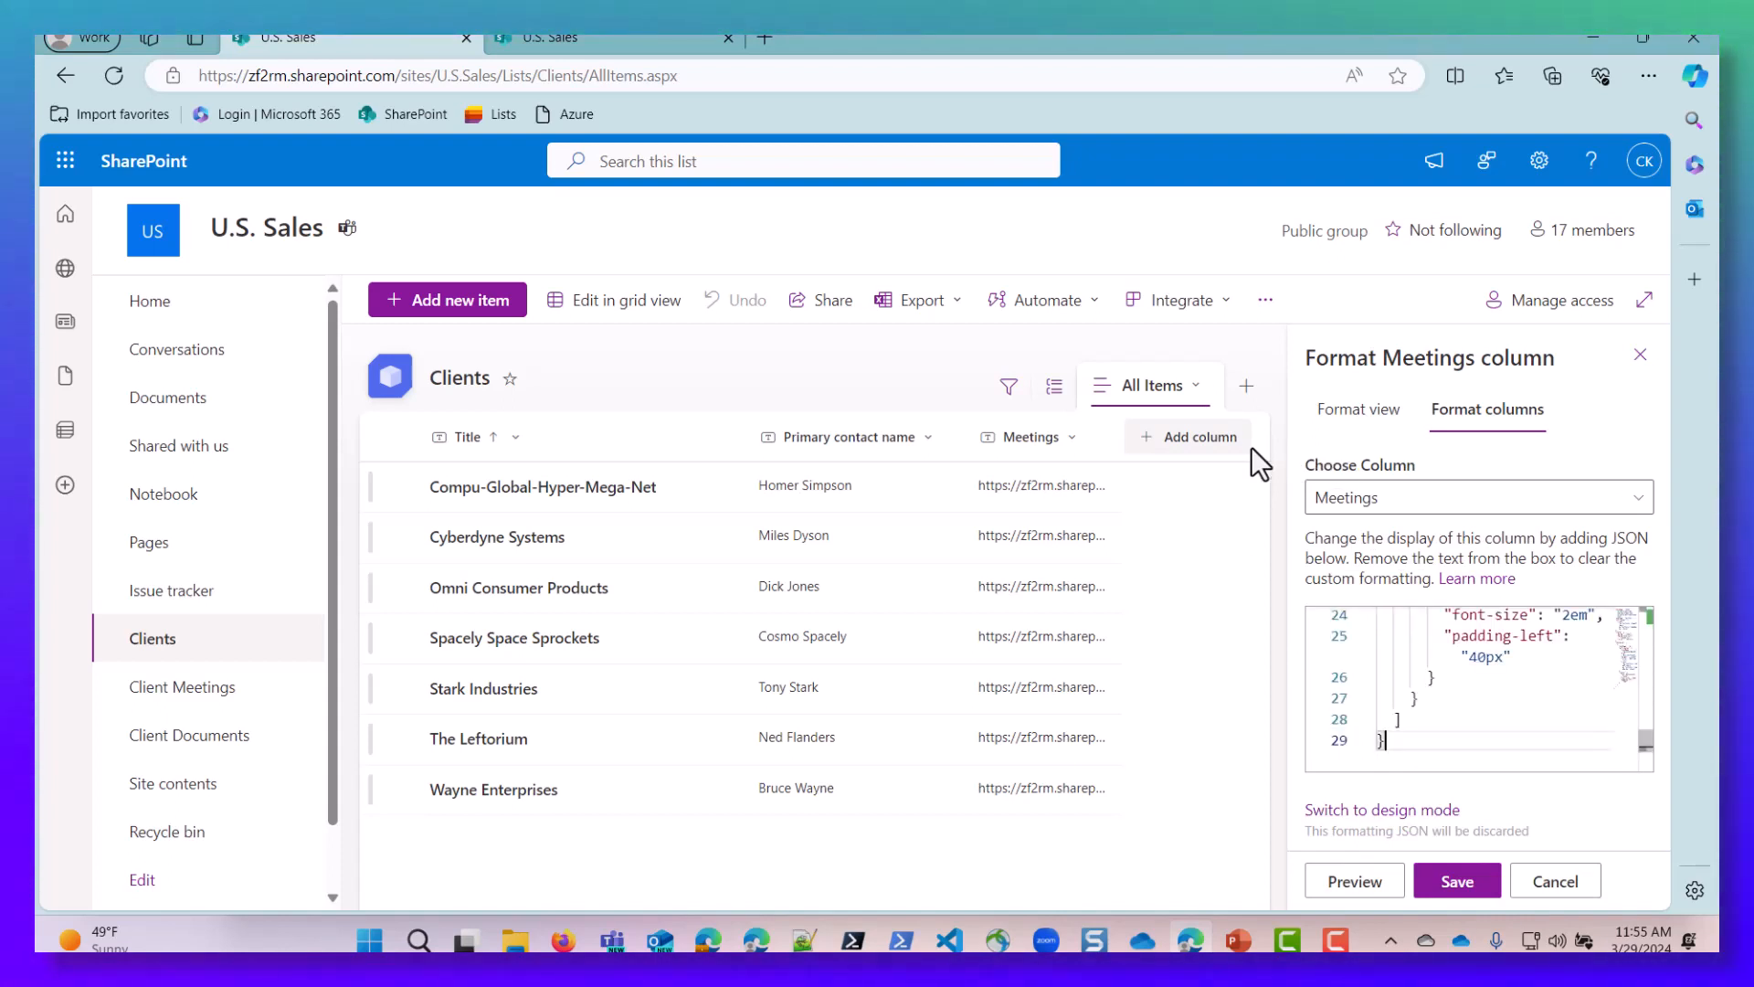
click(1459, 886)
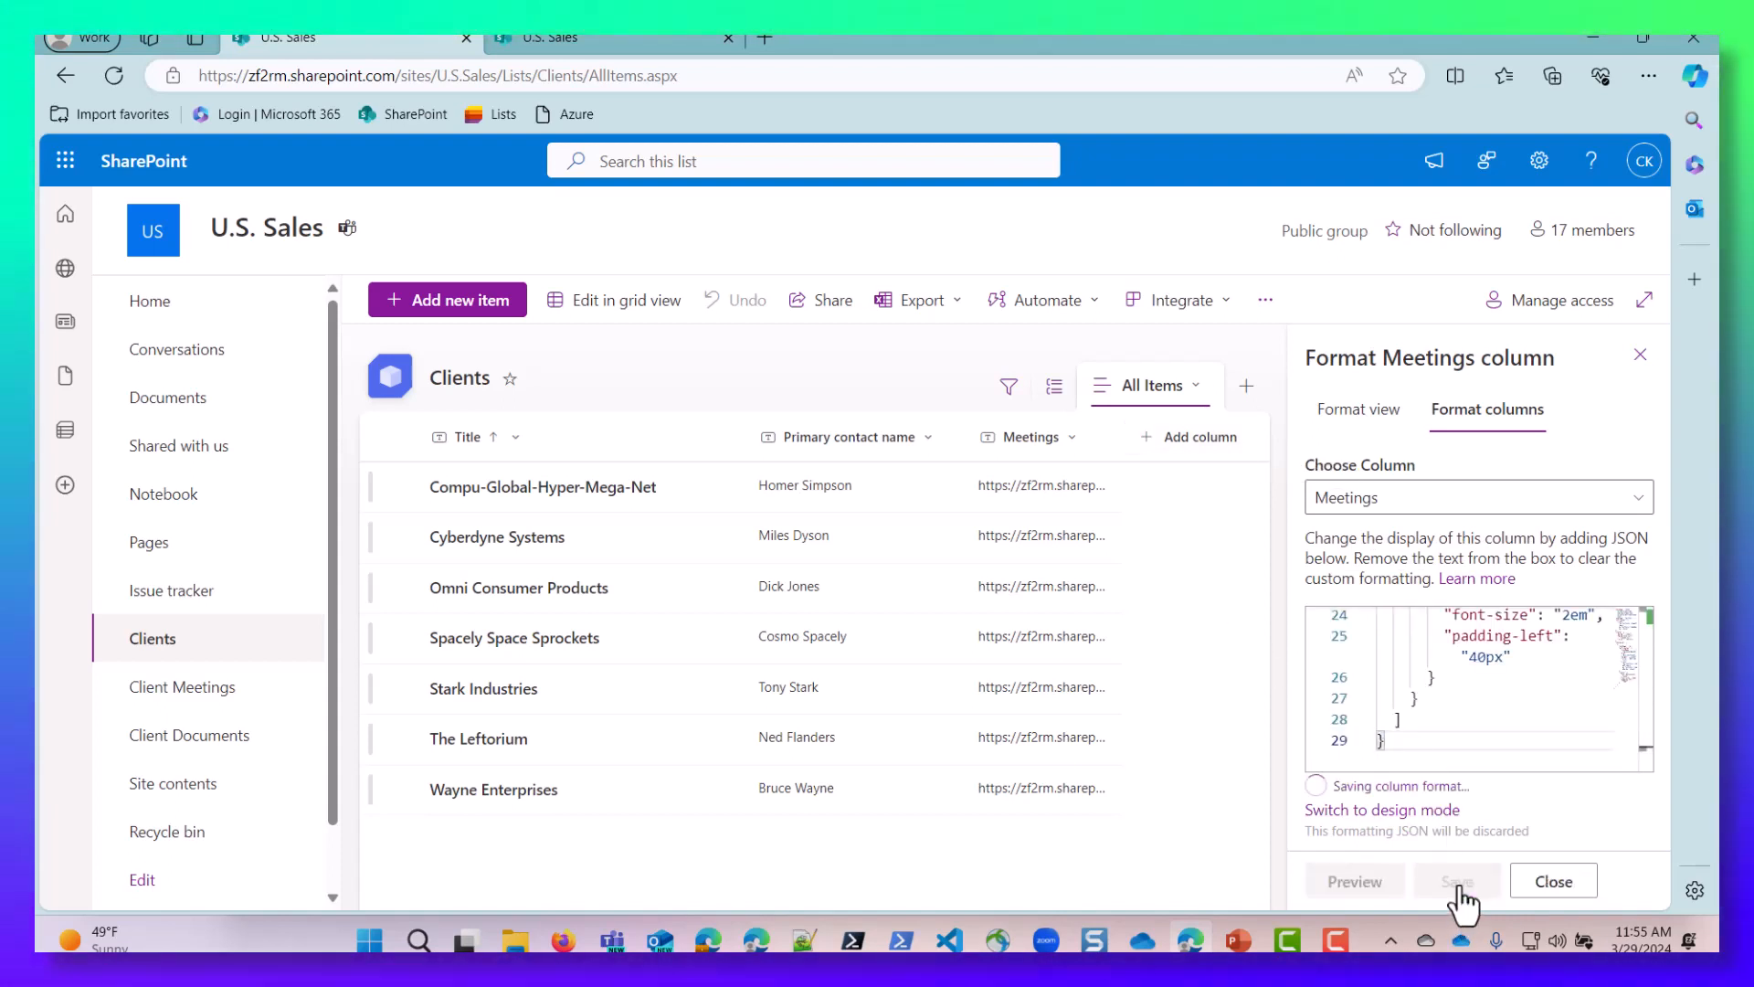
click(1542, 881)
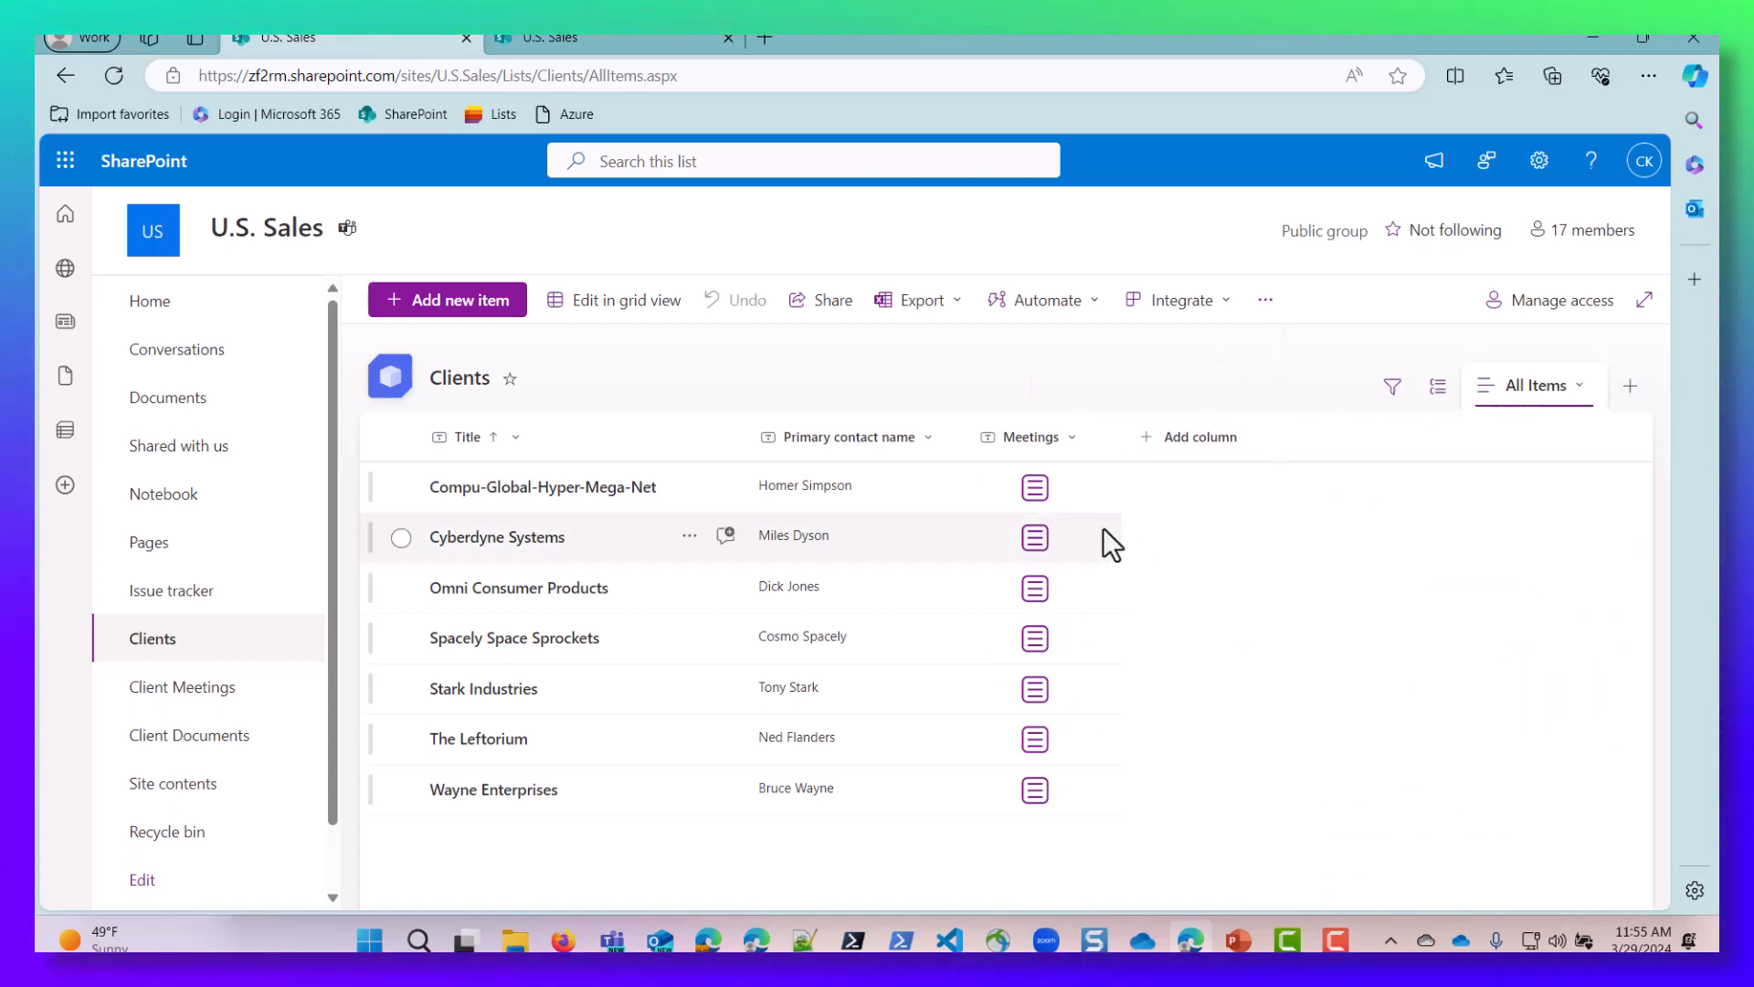
Step: Test the Meetings icon of Compu-Global-Hyper-Mega-Net by viewing its filtered meetings, and close that page
click(1033, 493)
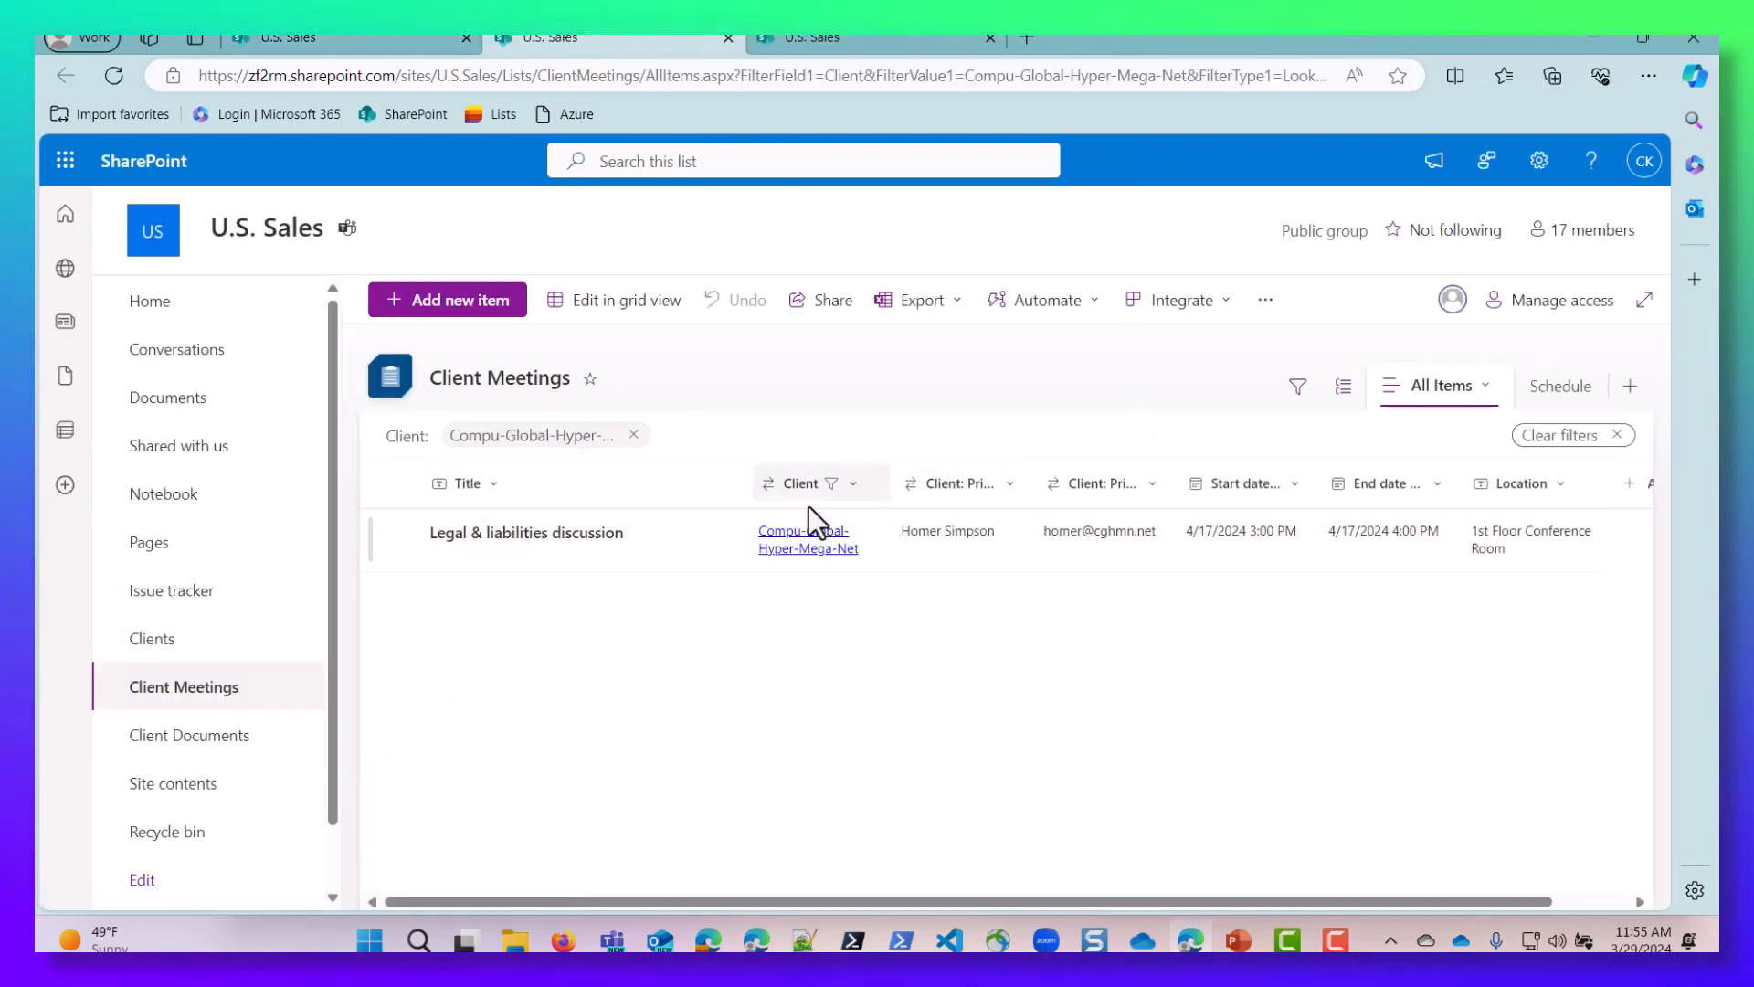
click(727, 38)
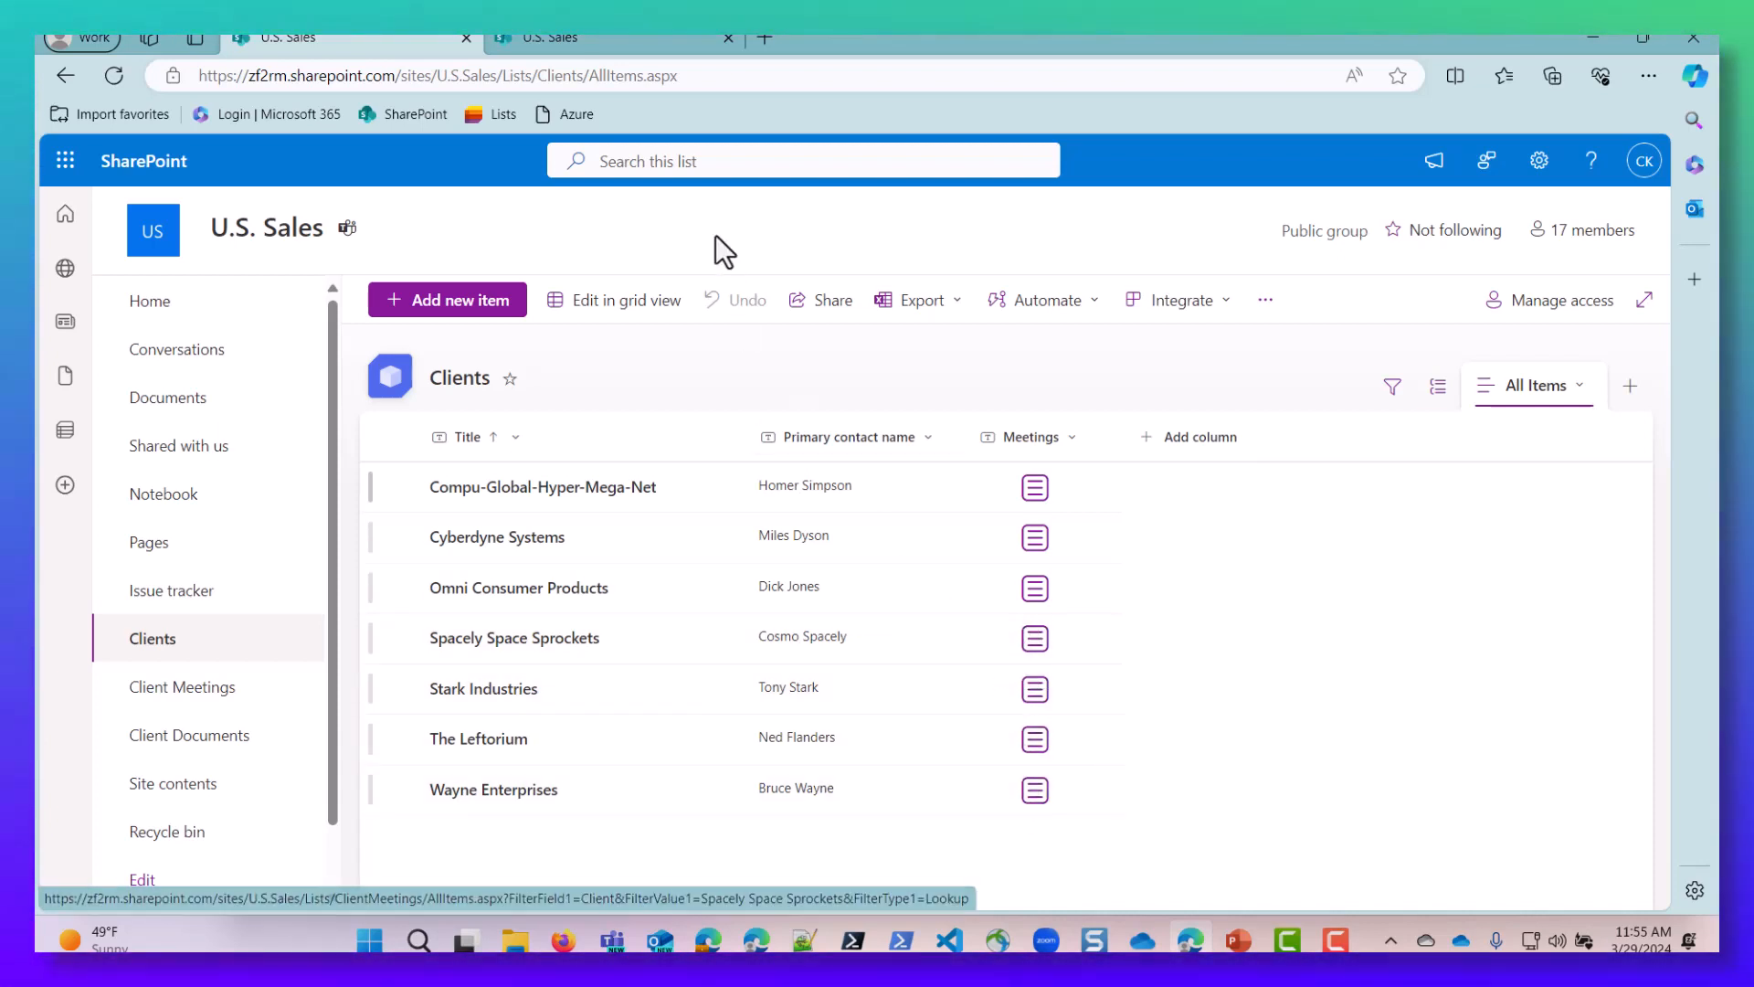
Step: Remove the Client filter from the already open Client Meetings list to view the meetings of all clients
click(594, 36)
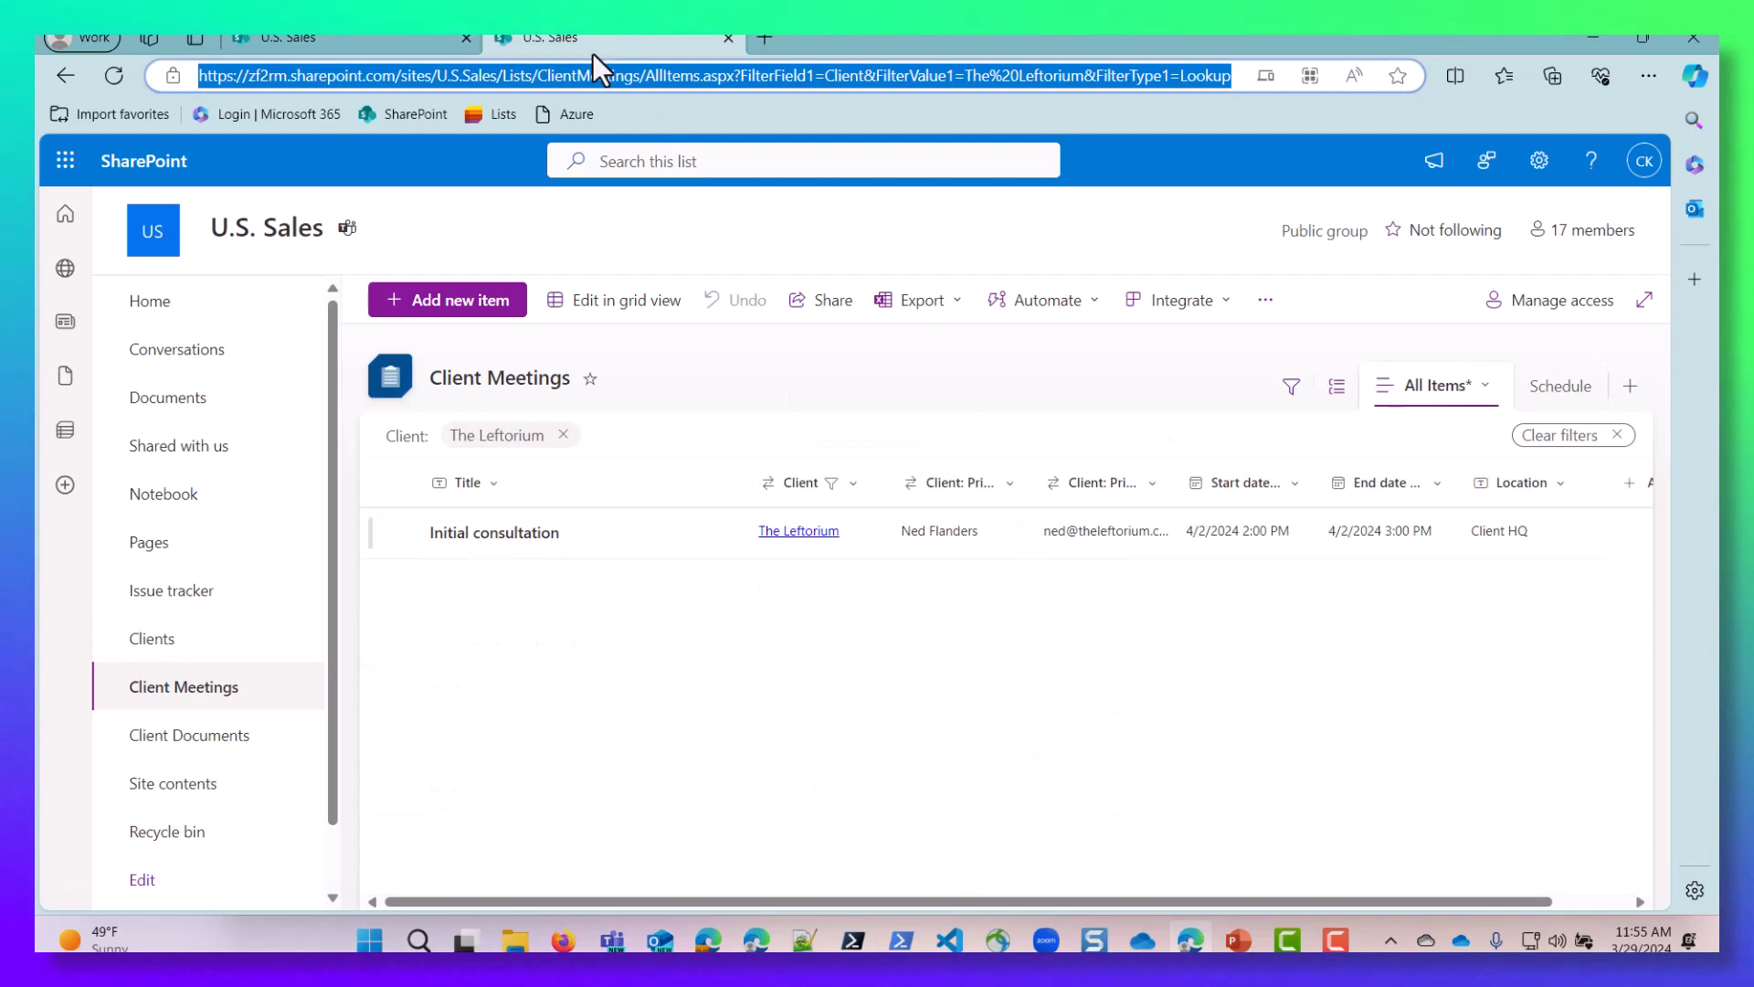
click(854, 482)
click(828, 605)
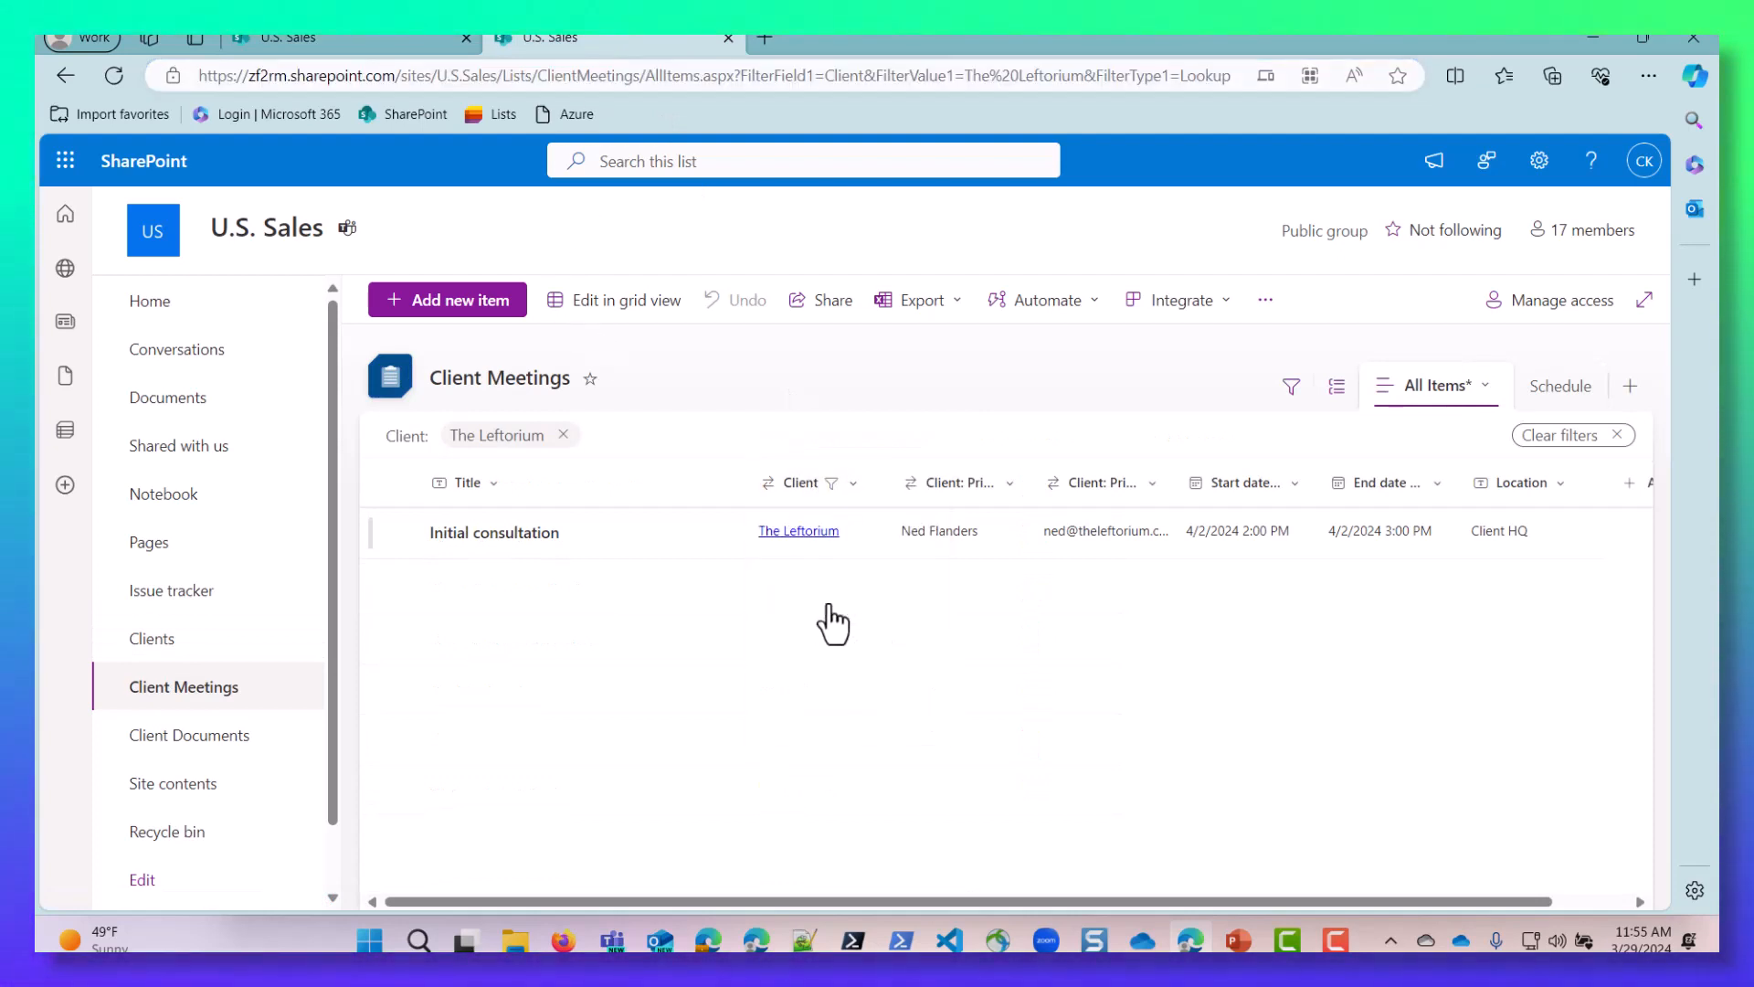
click(1464, 508)
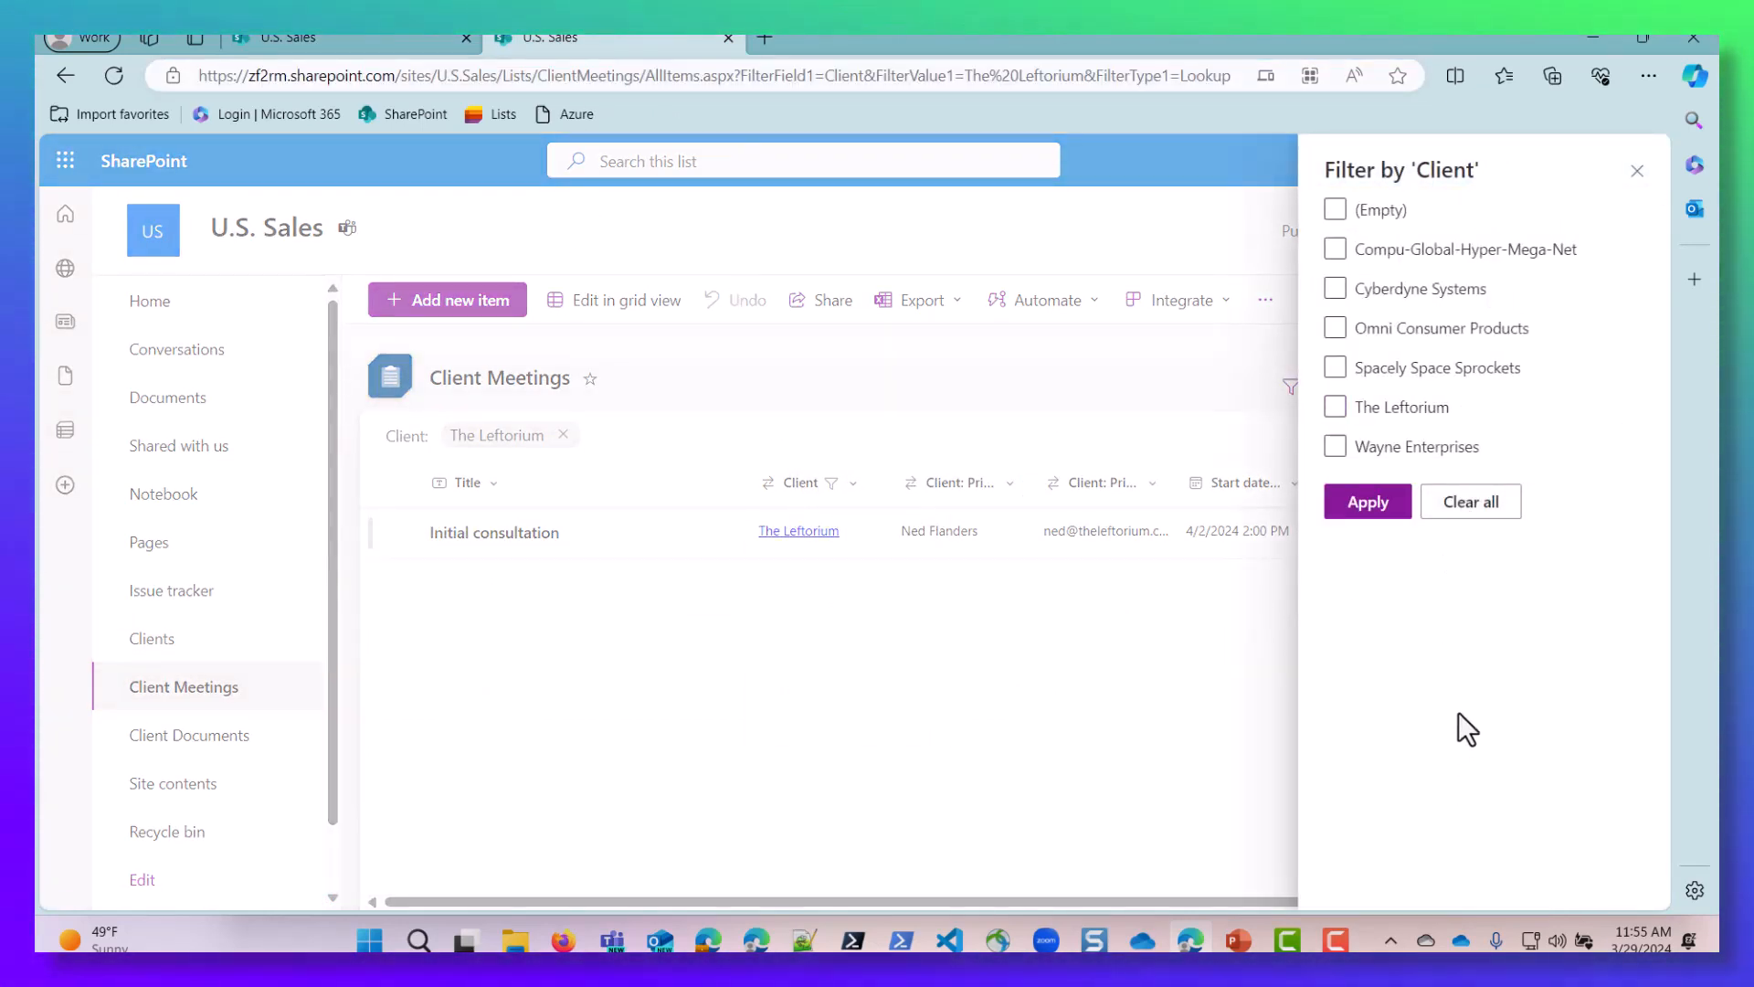
click(1422, 290)
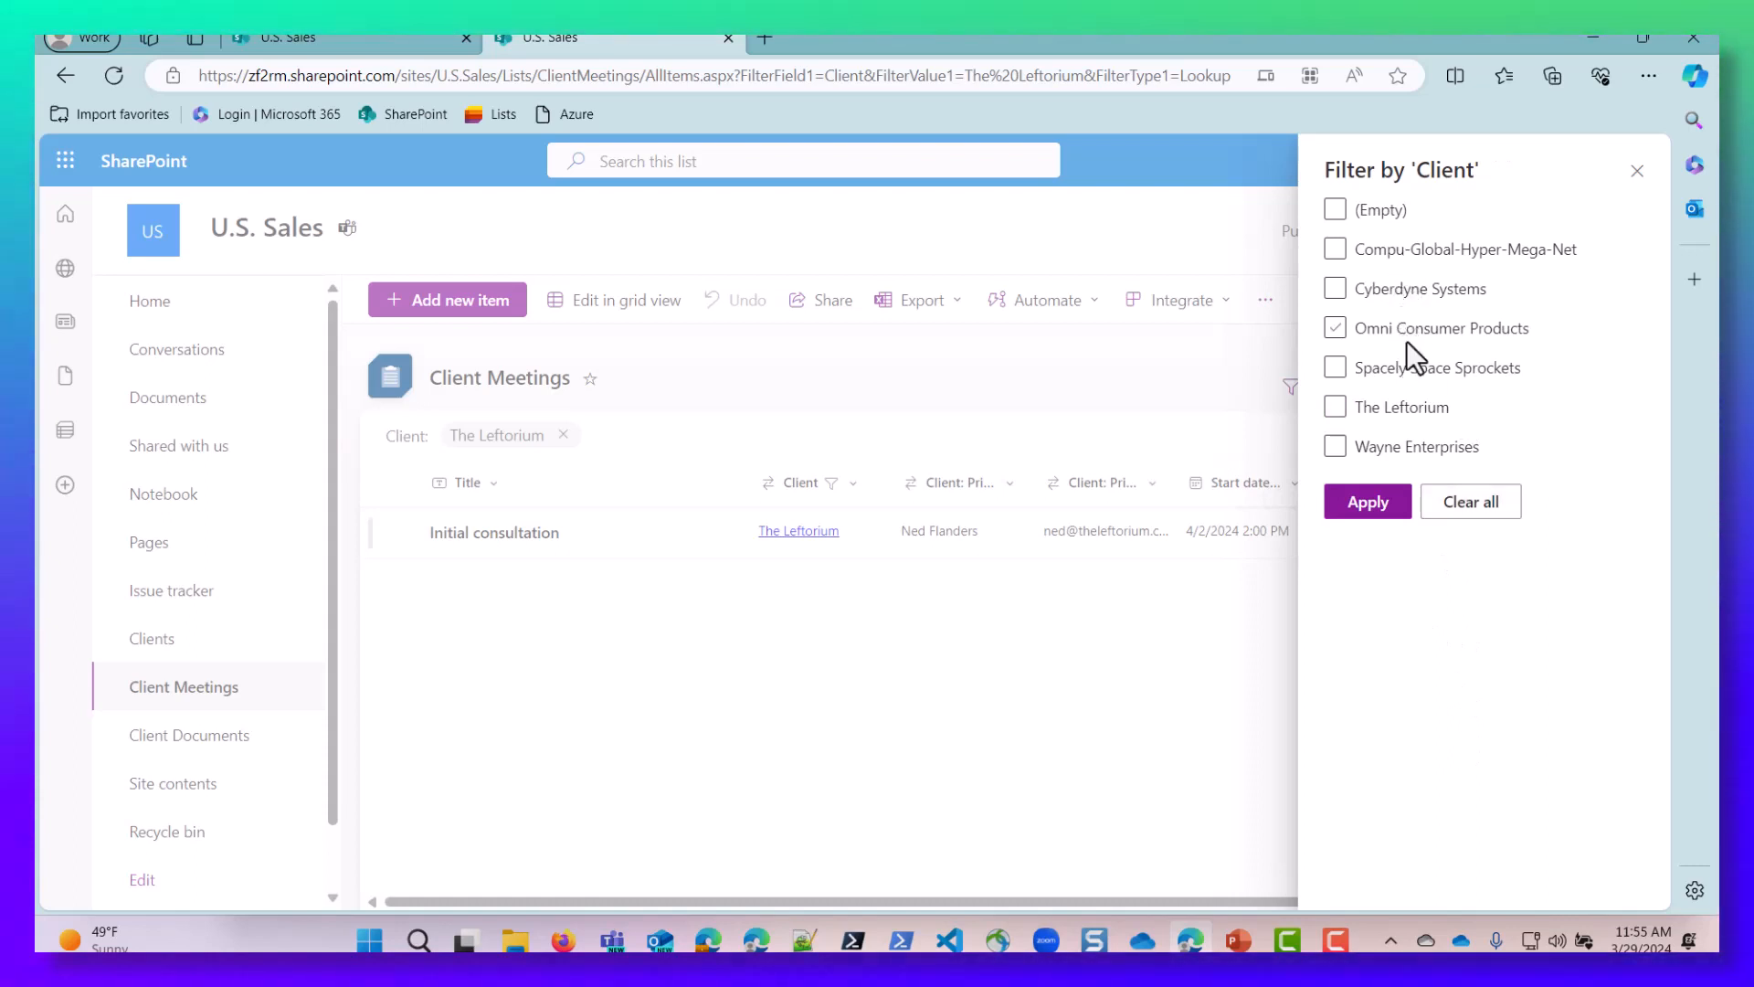
click(1450, 506)
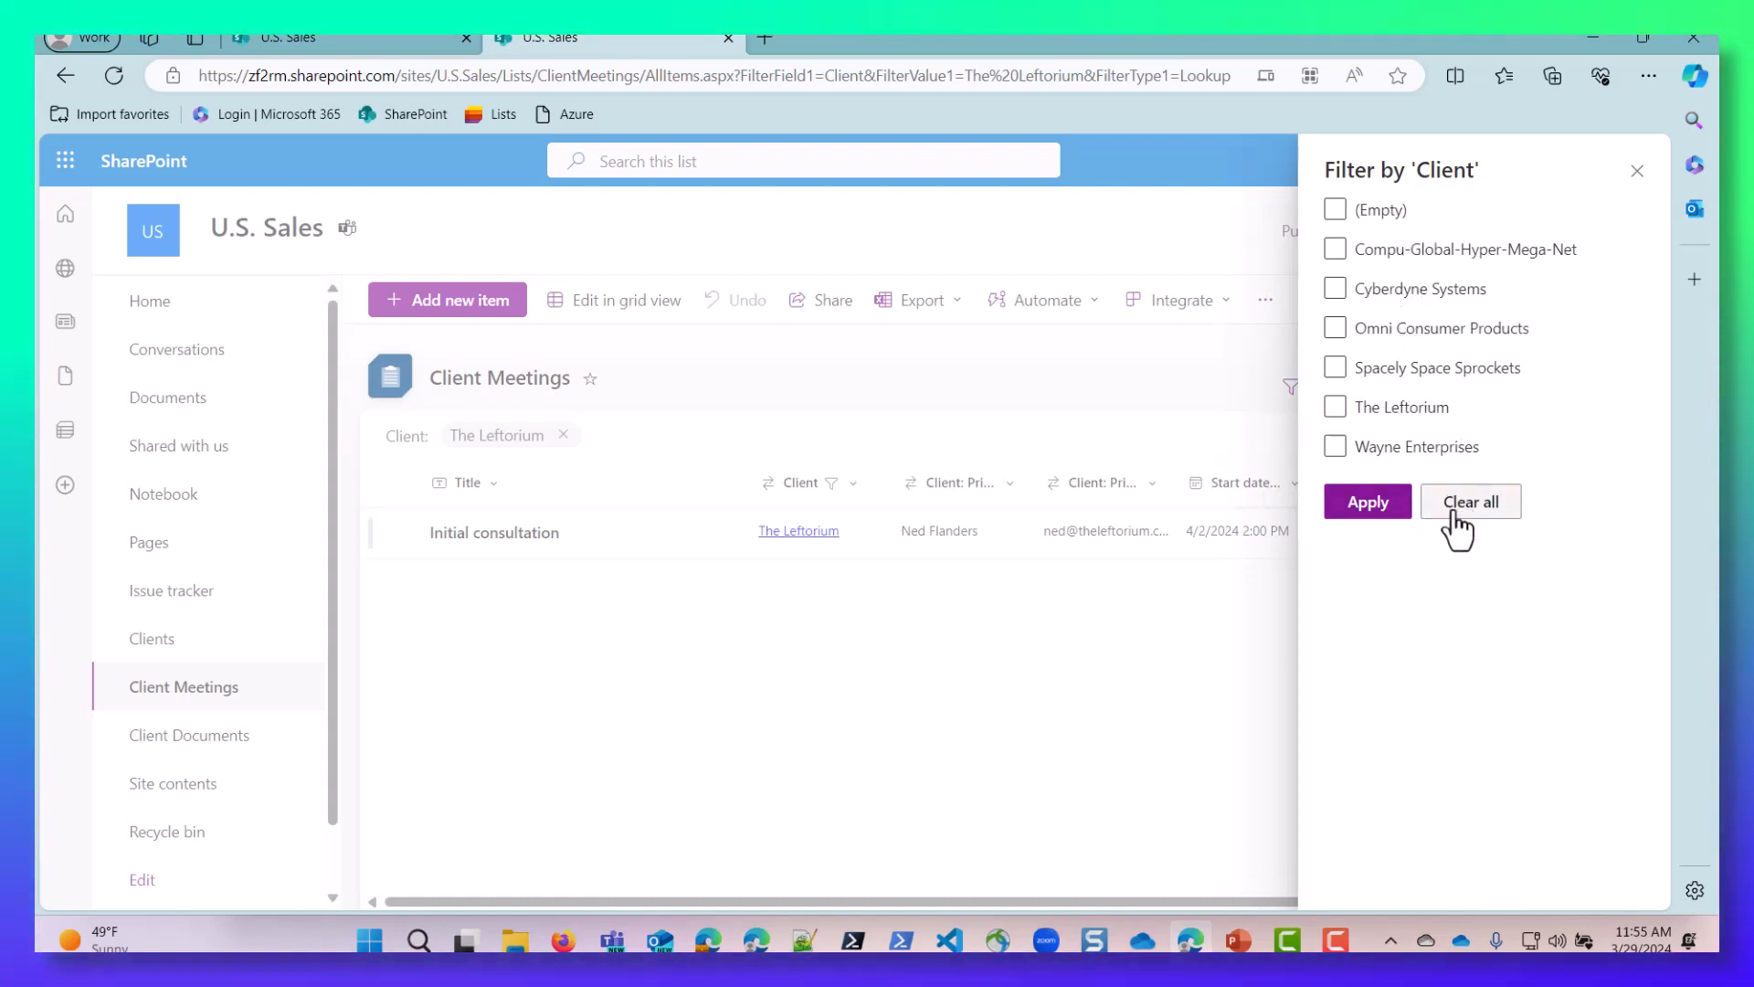
click(1370, 504)
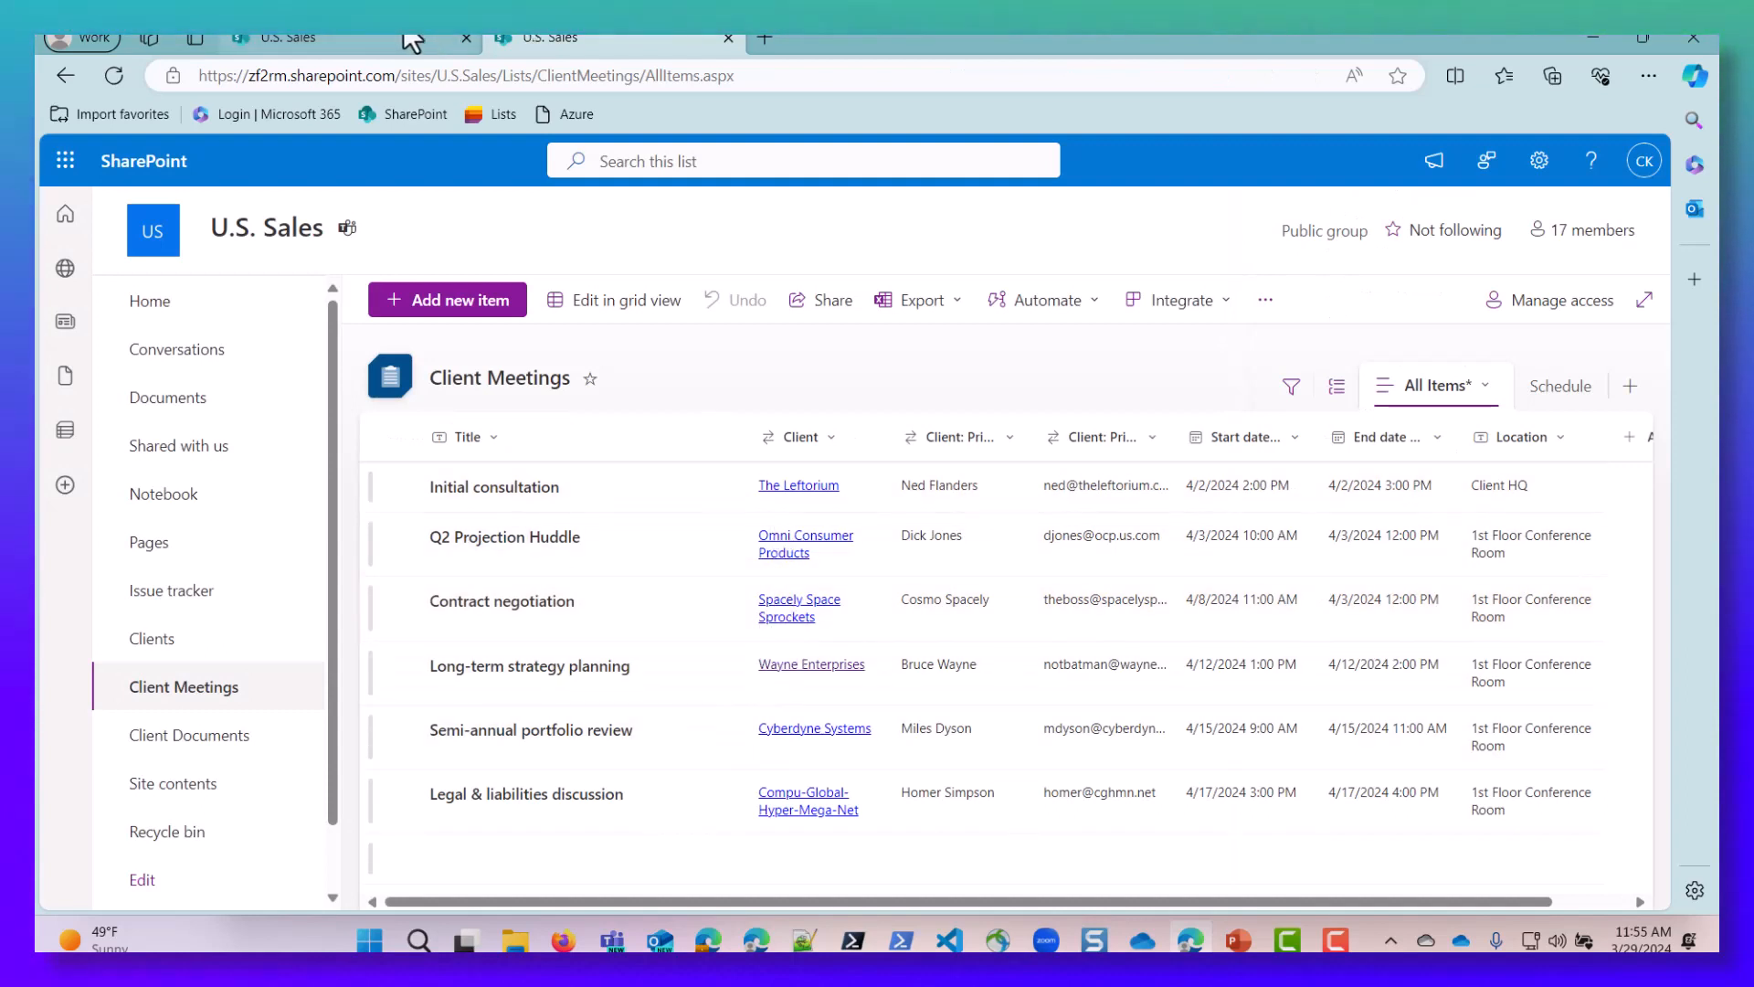
Step: Test the Meetings icon of Stark Industries in the Clients list, and close both Client Meetings pages
click(353, 36)
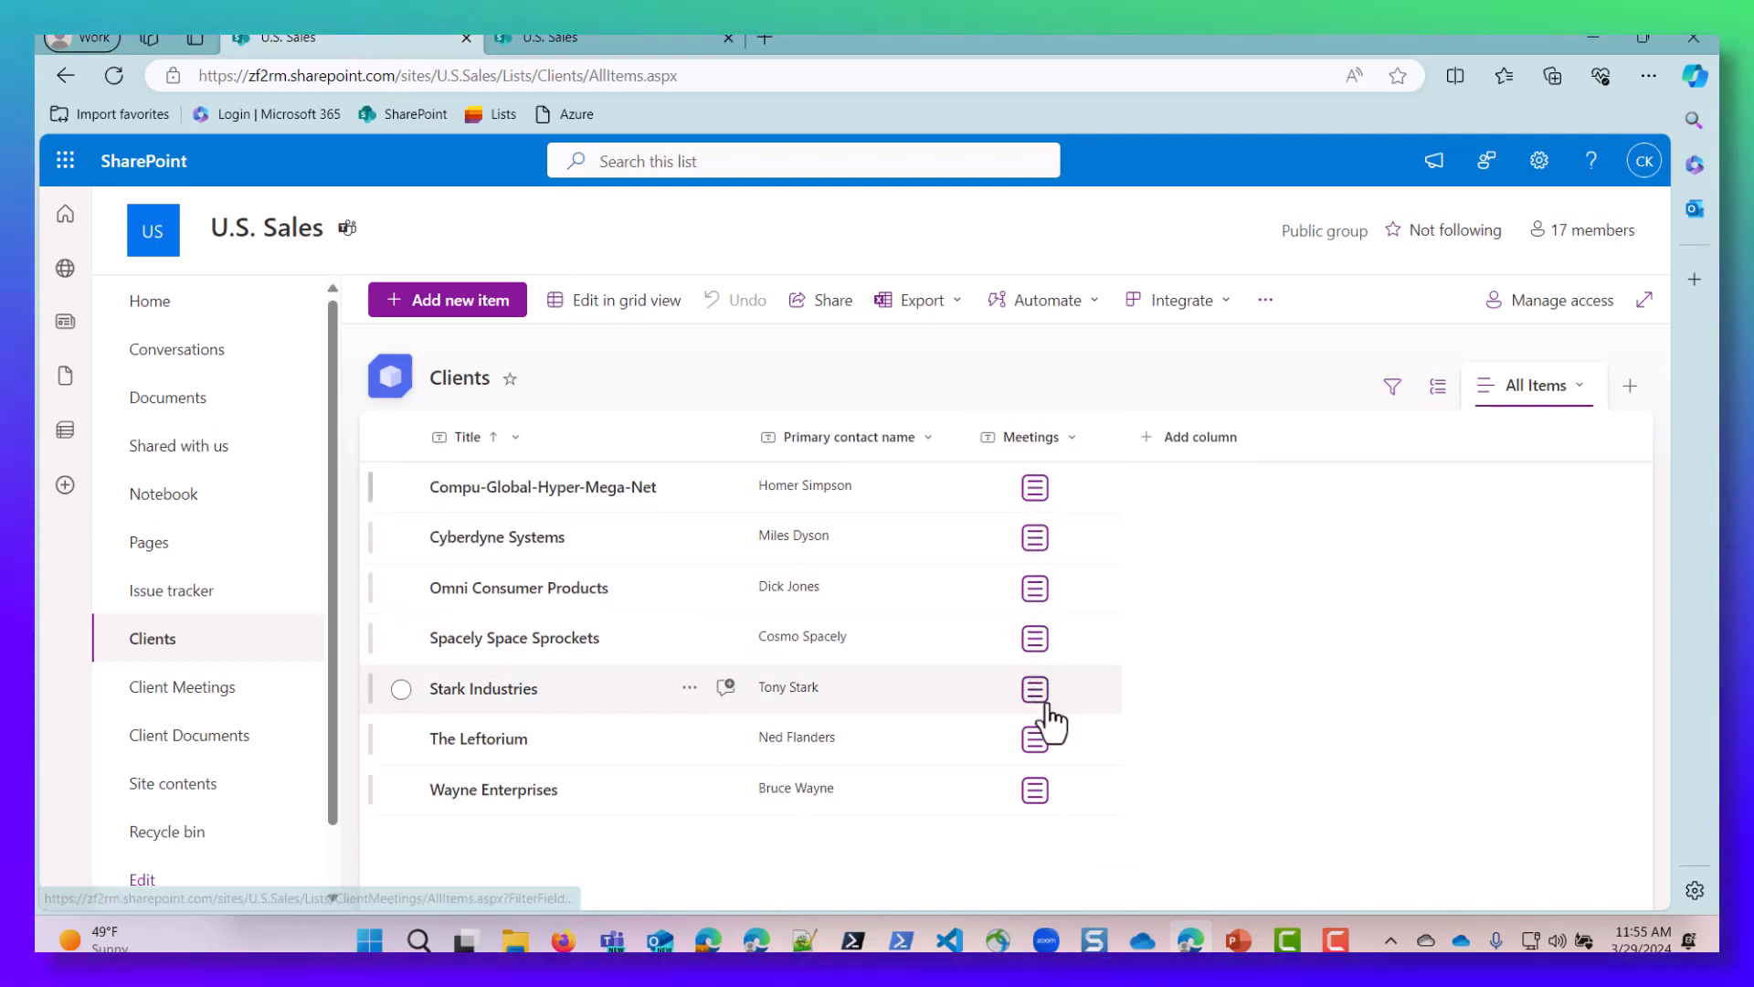
click(1008, 592)
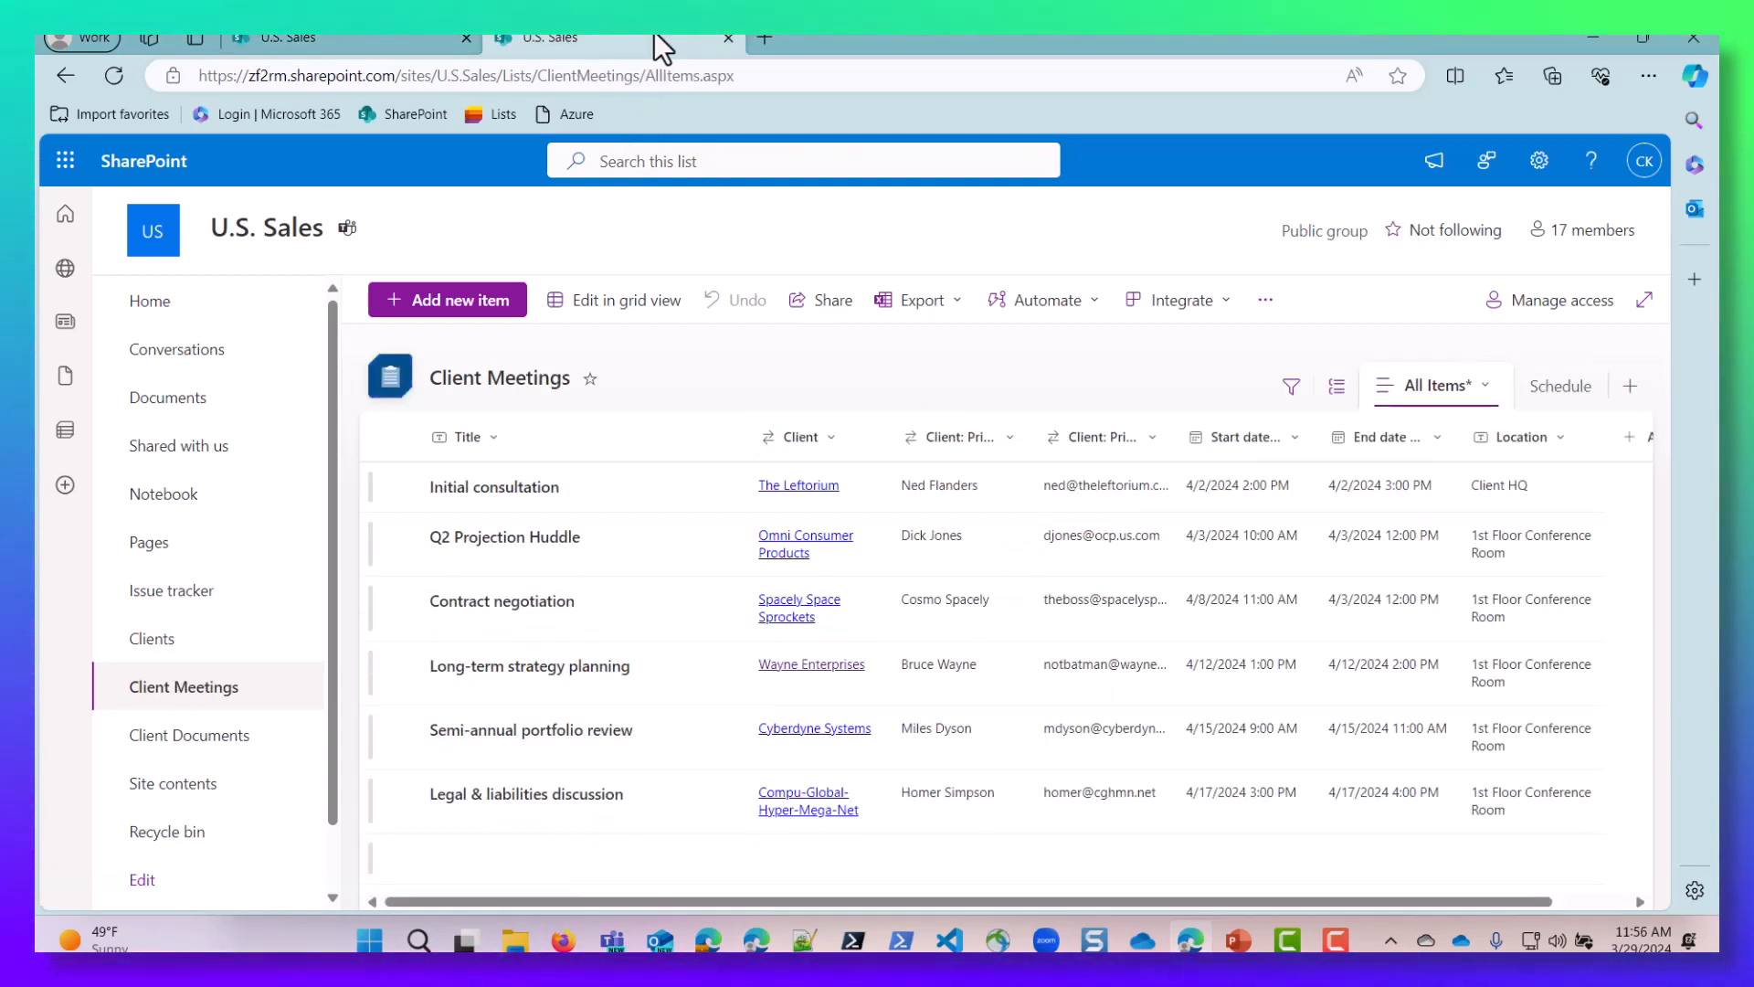
click(354, 37)
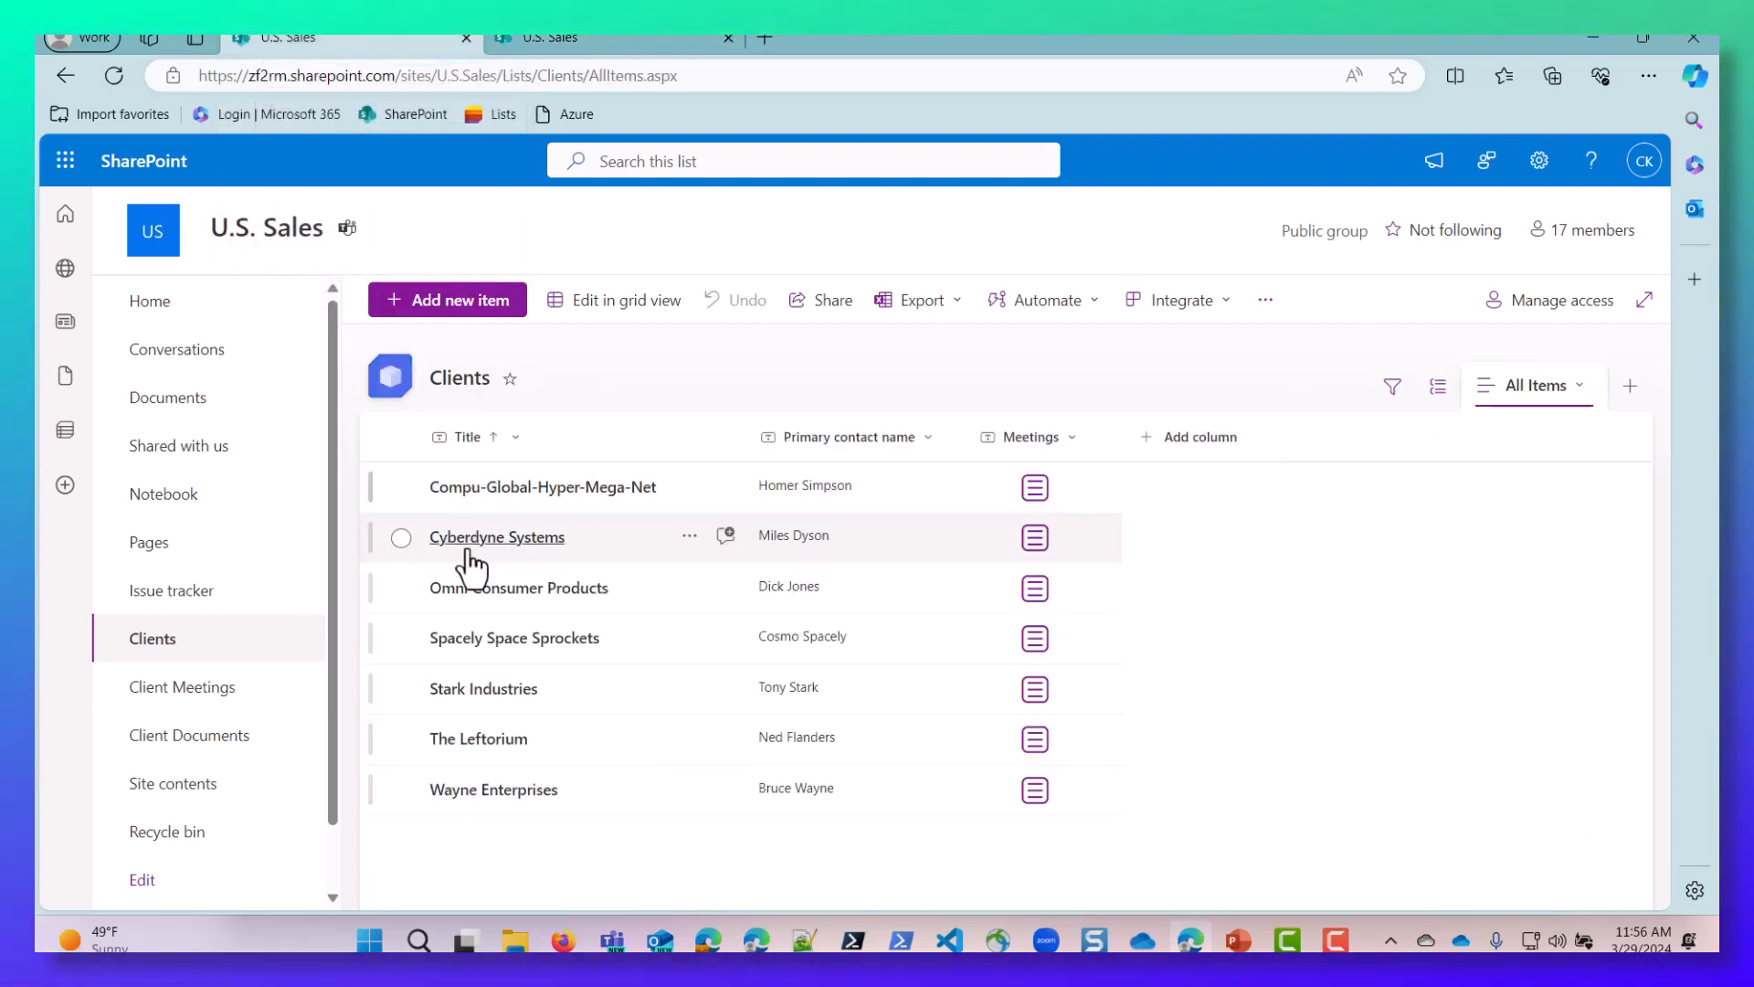
click(1049, 699)
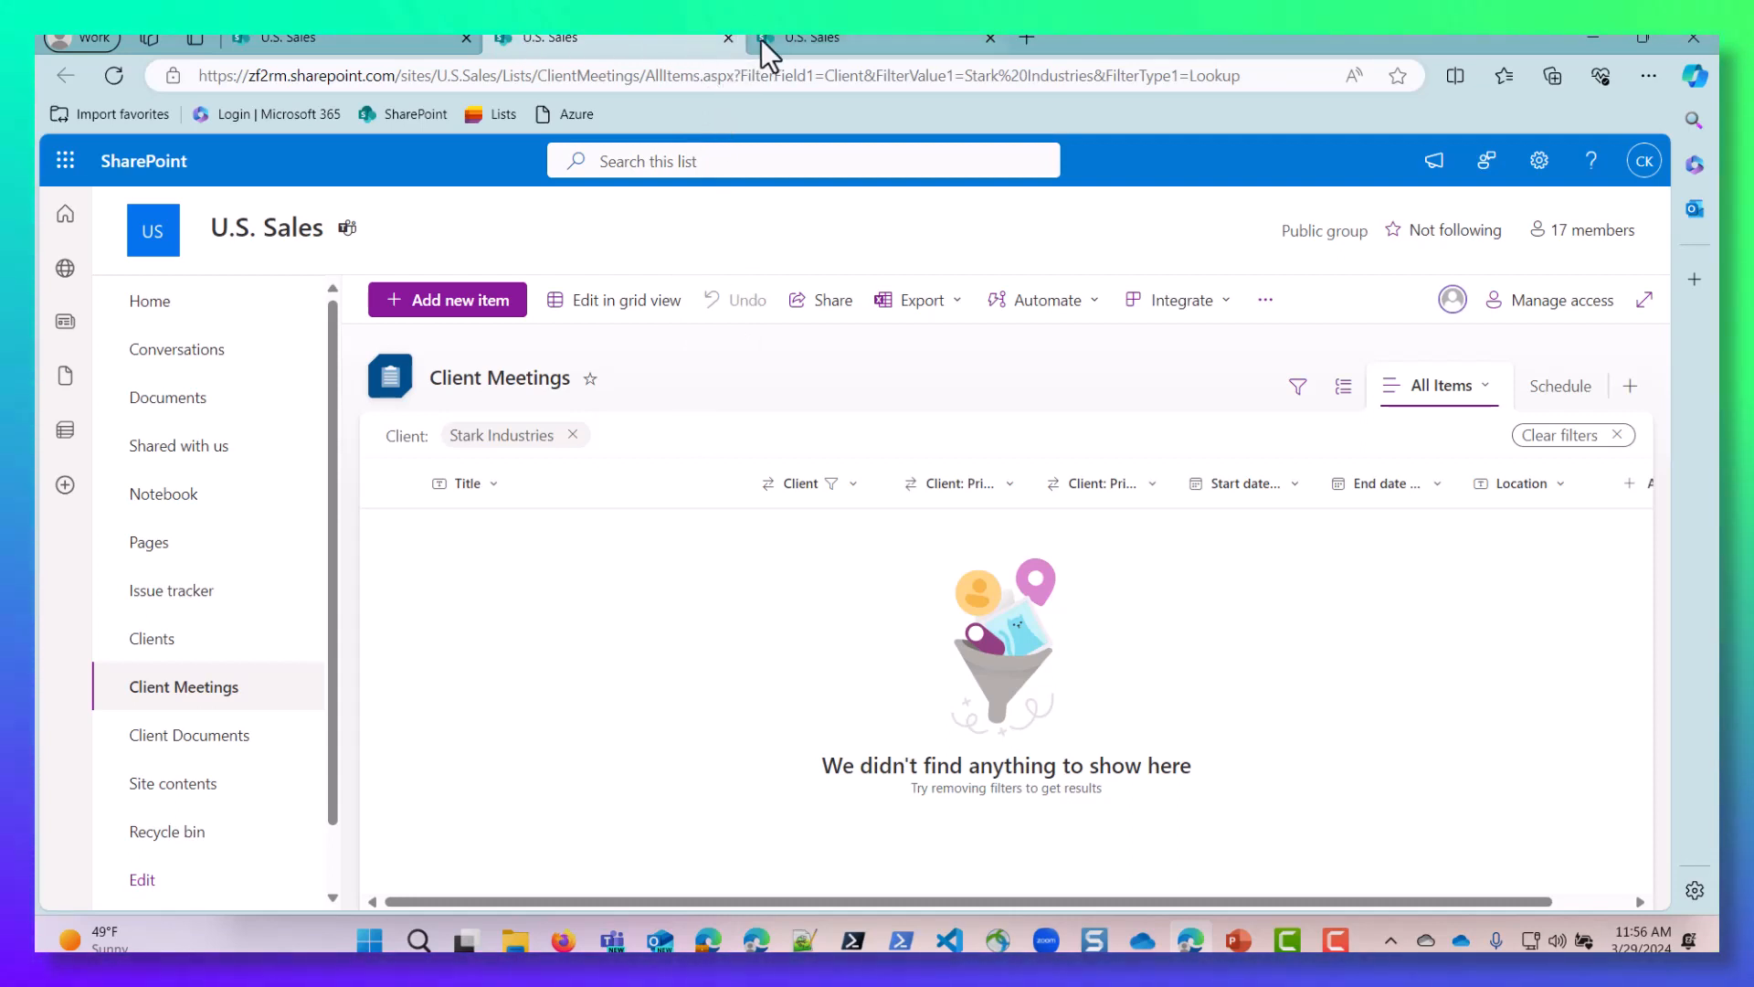
click(722, 40)
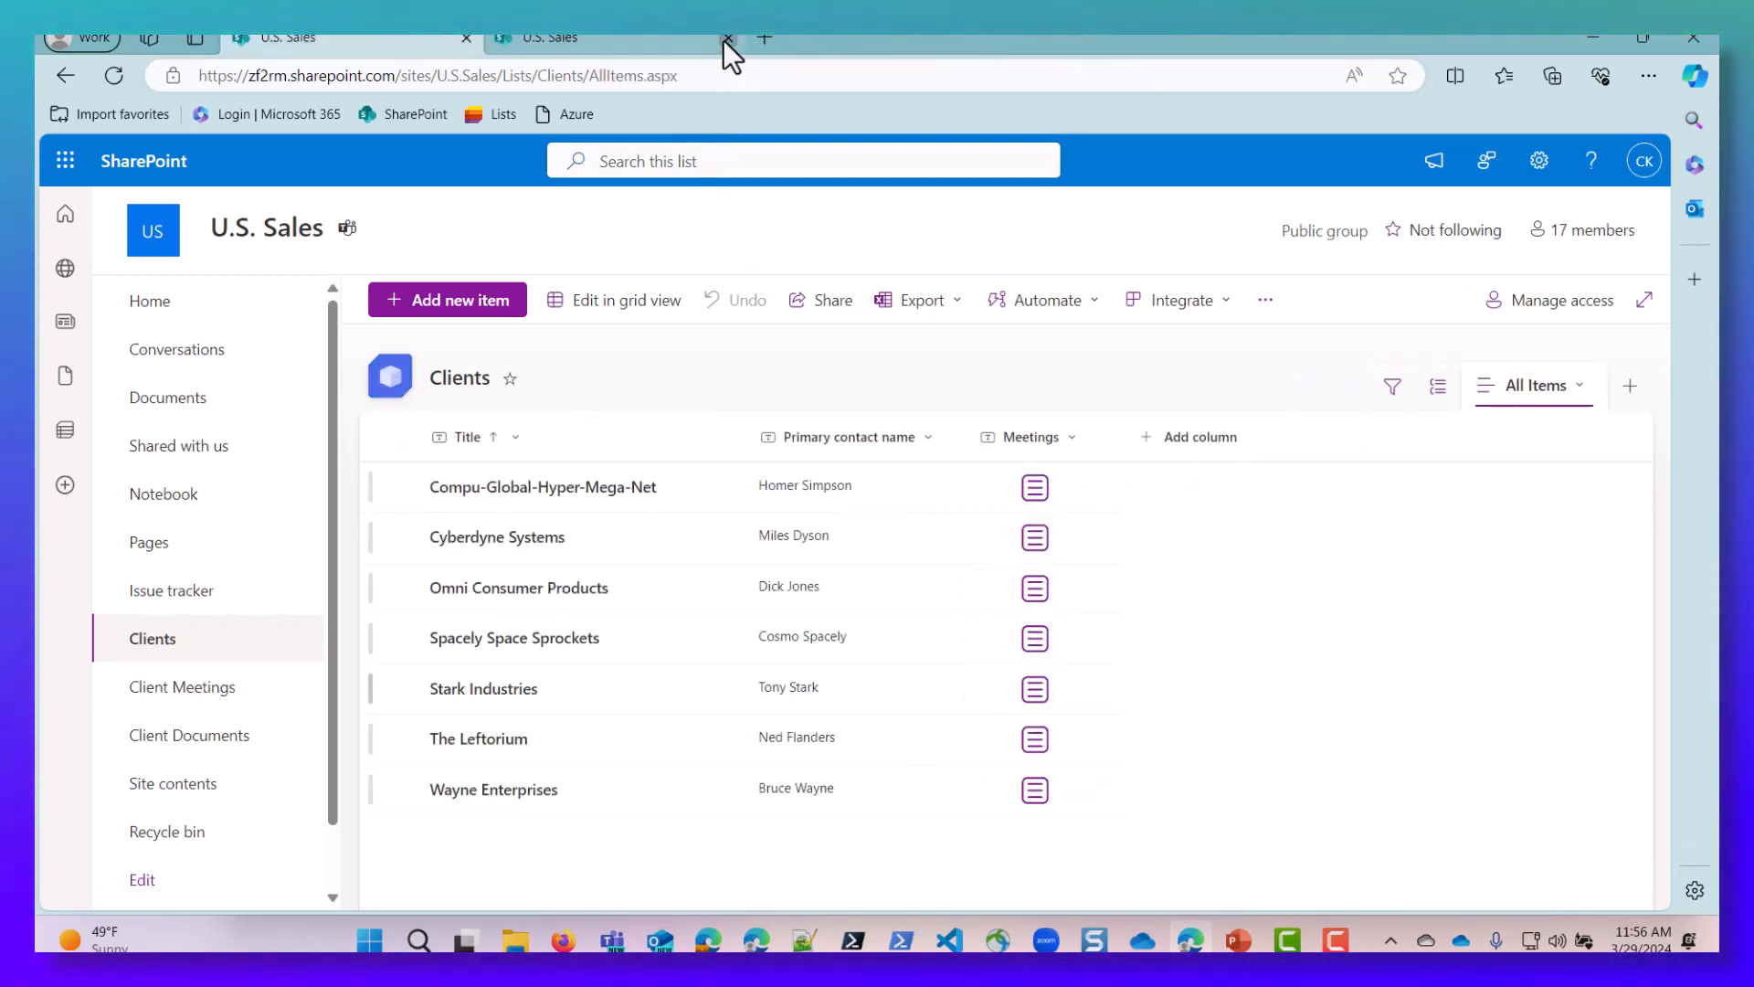
click(728, 40)
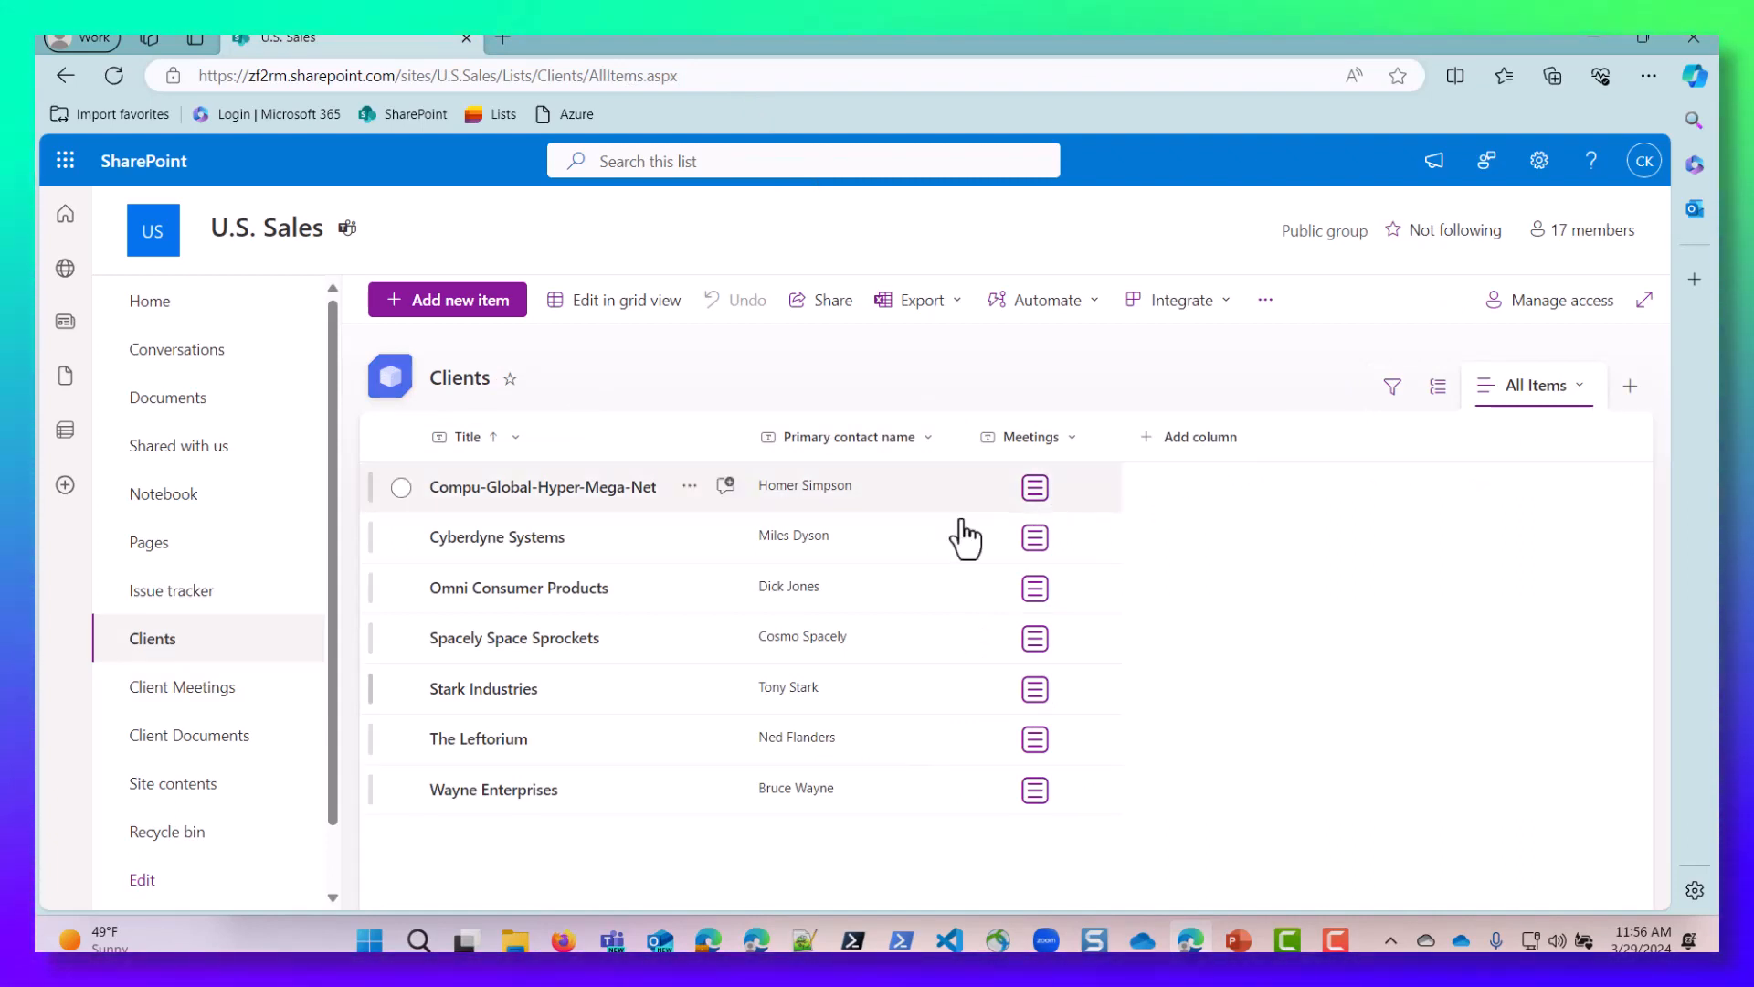
Step: Start a new Clients list column from all column types, named Documents and of type Calculated, and go to its empty formula
click(1202, 446)
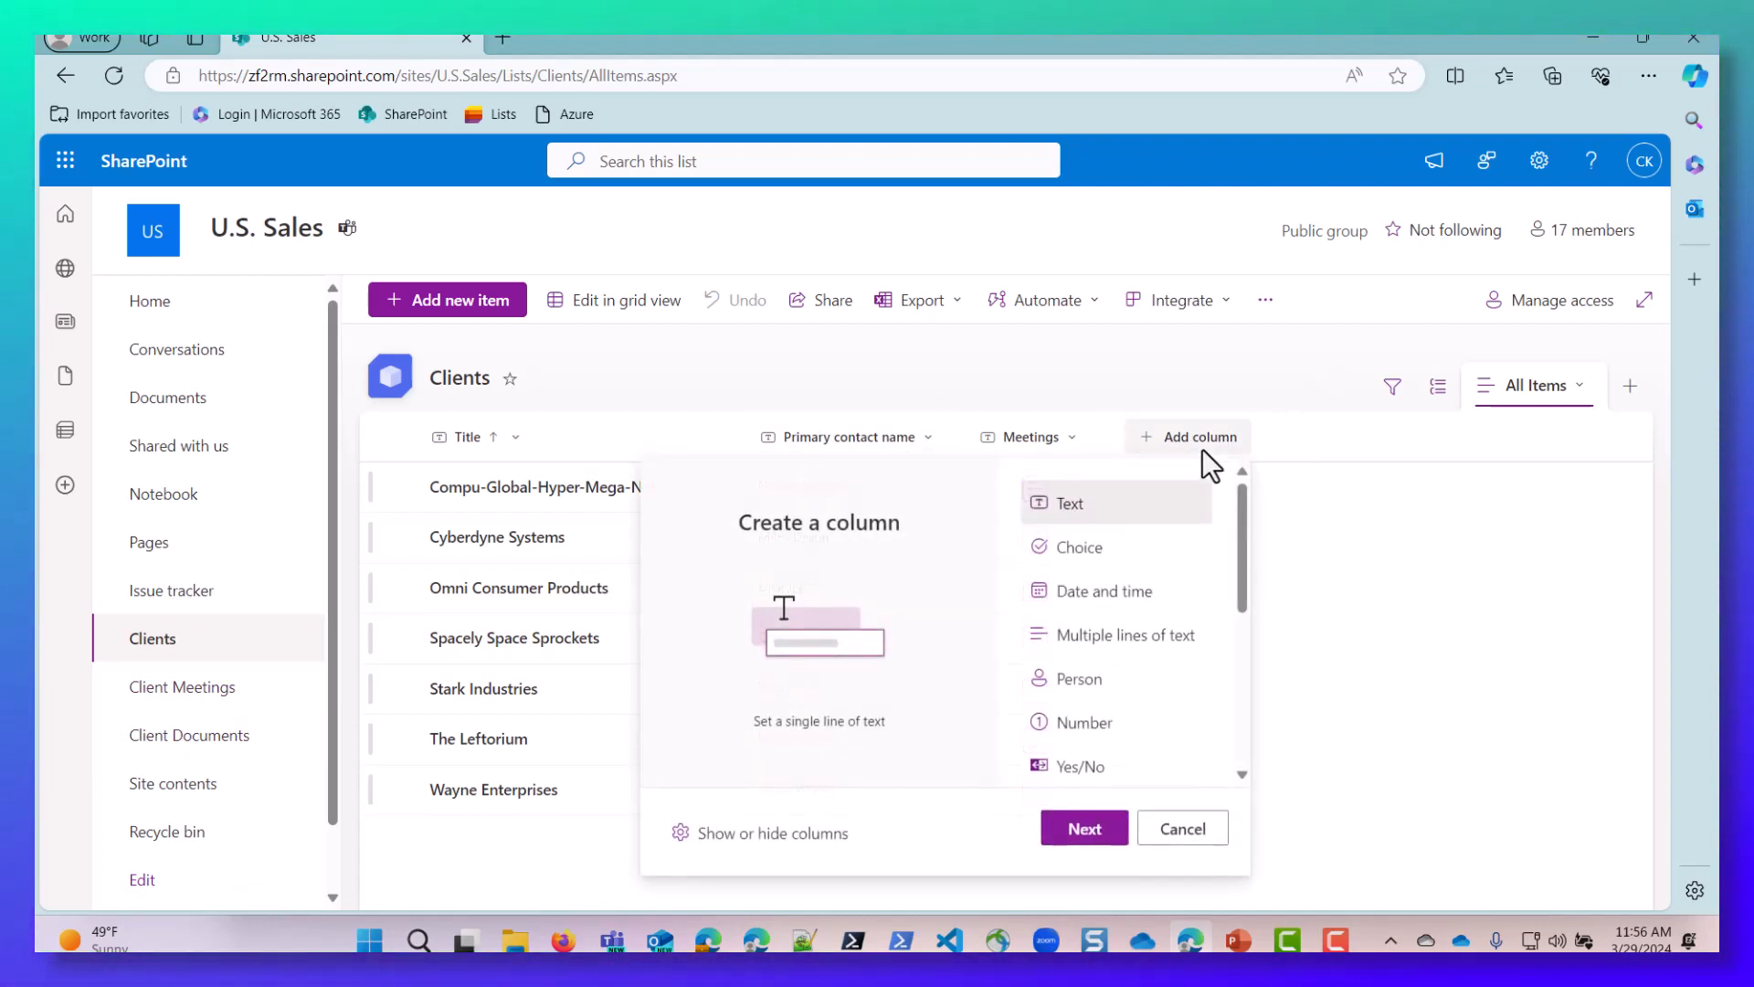
scroll(1144, 713, down, 2)
scroll(1142, 726, down, 2)
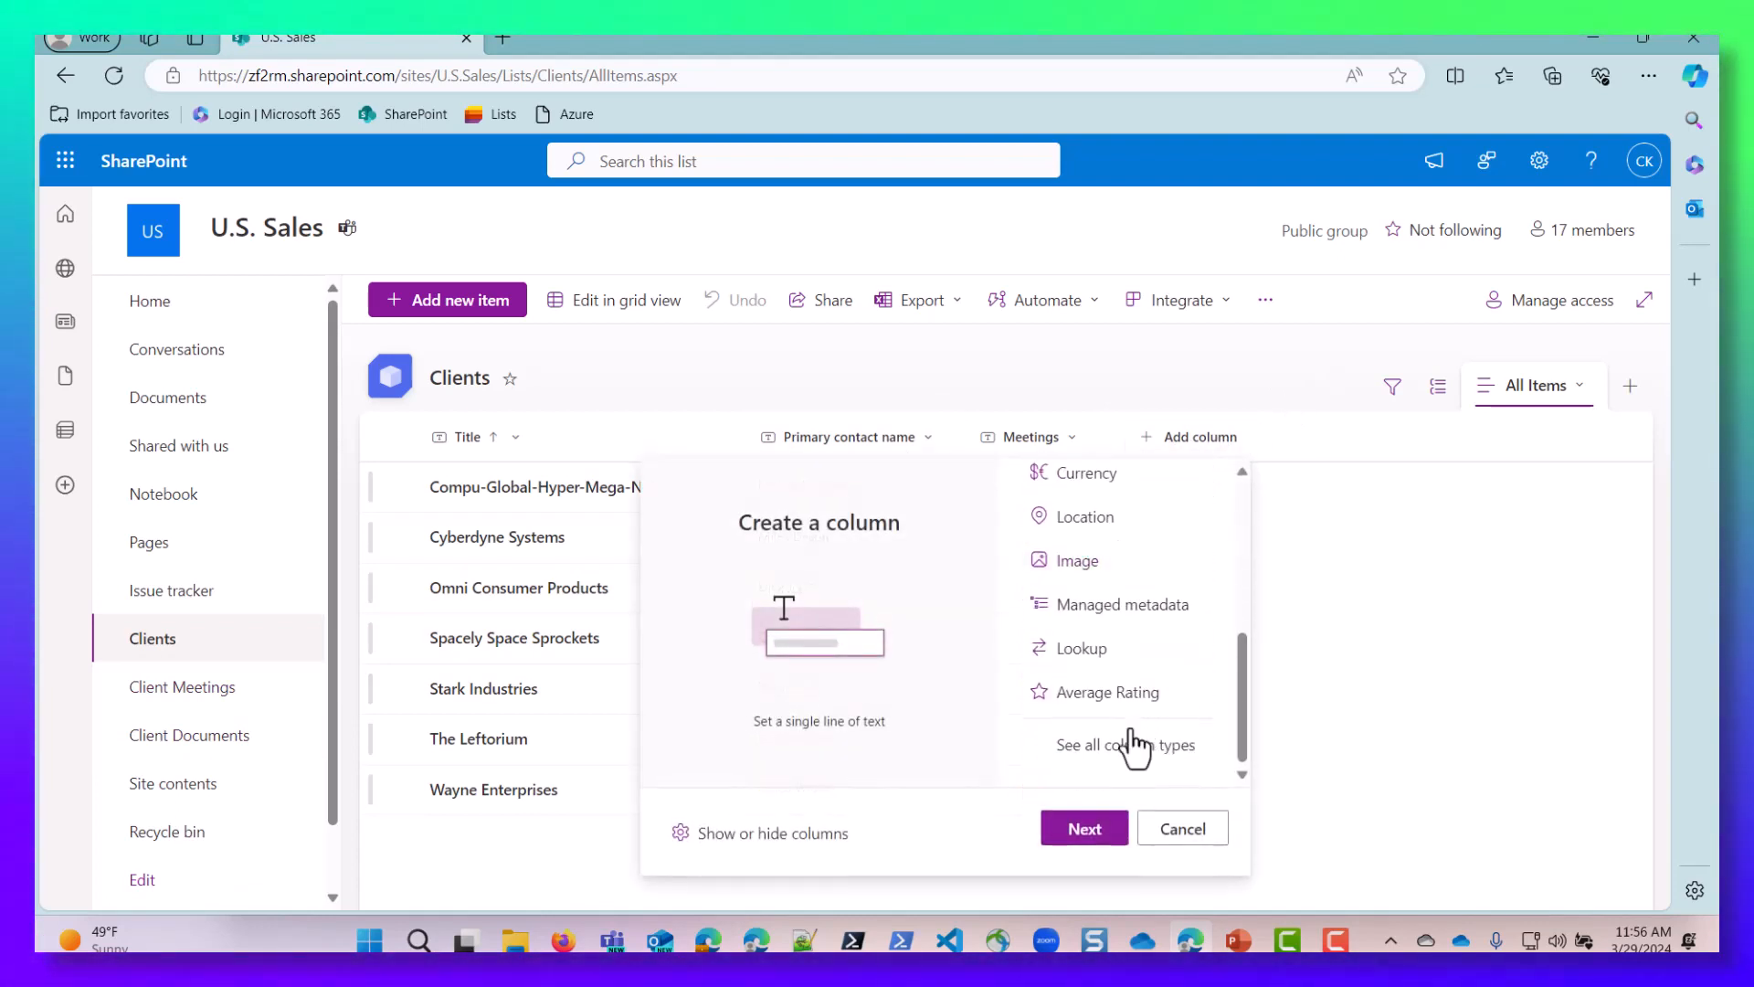
click(1080, 833)
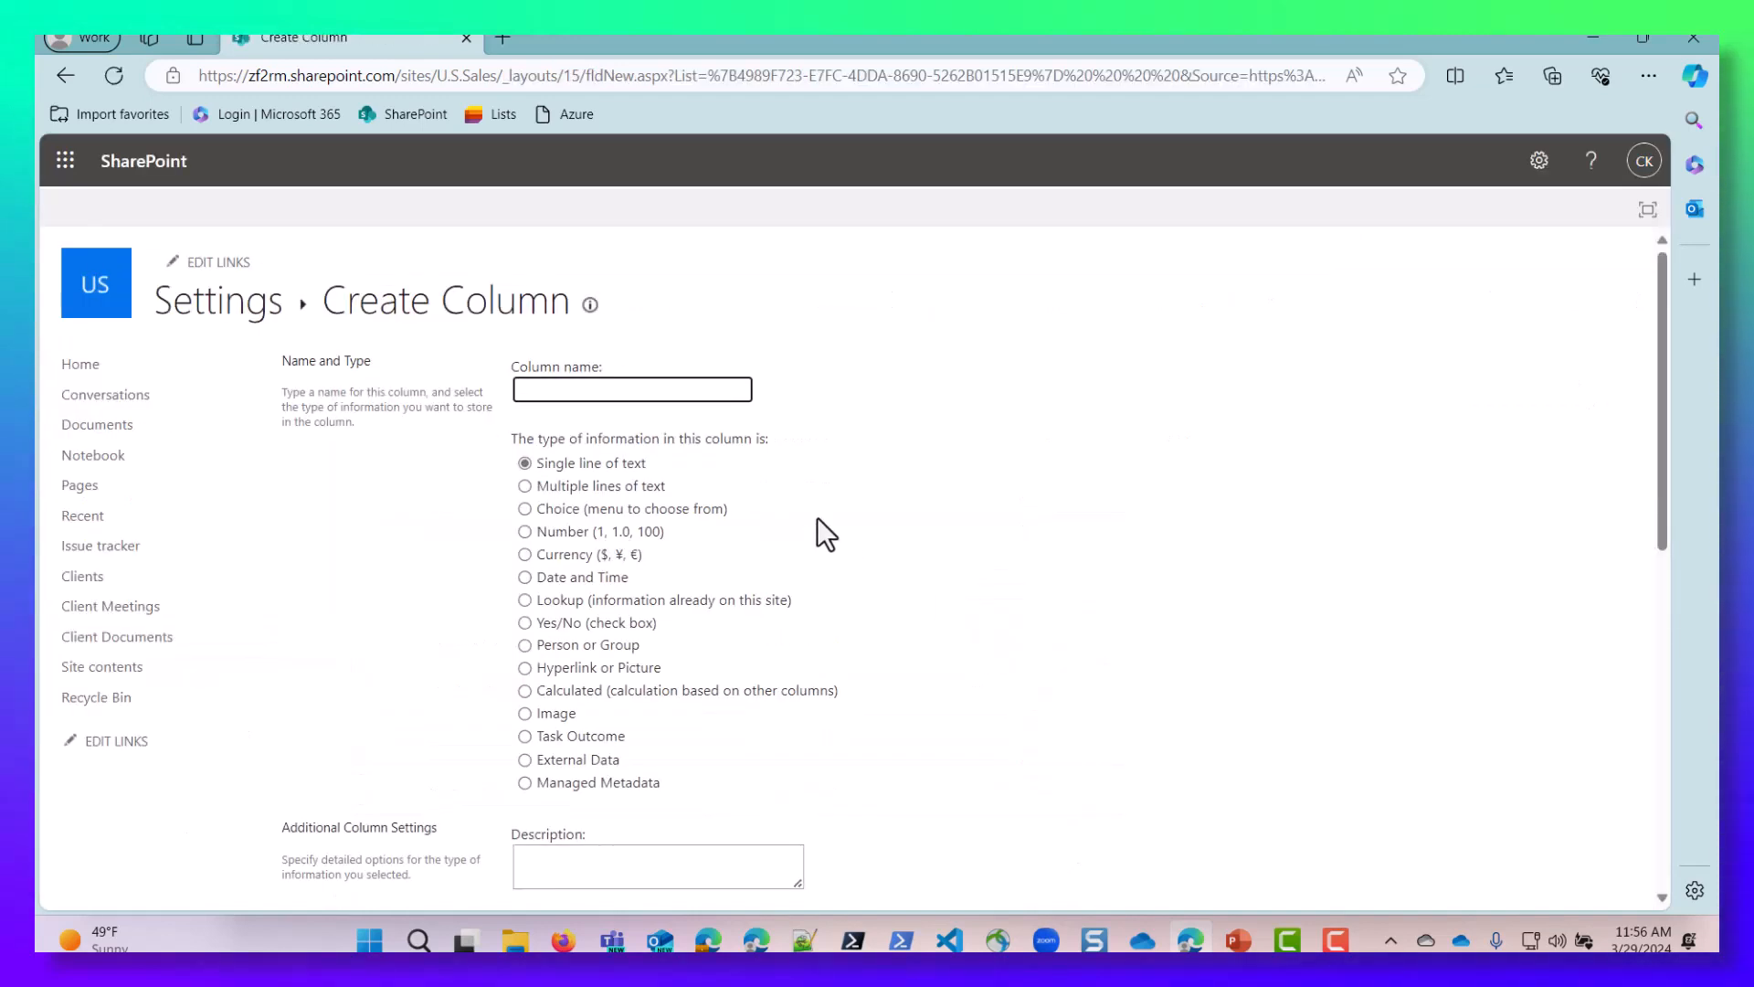
text(Documents)
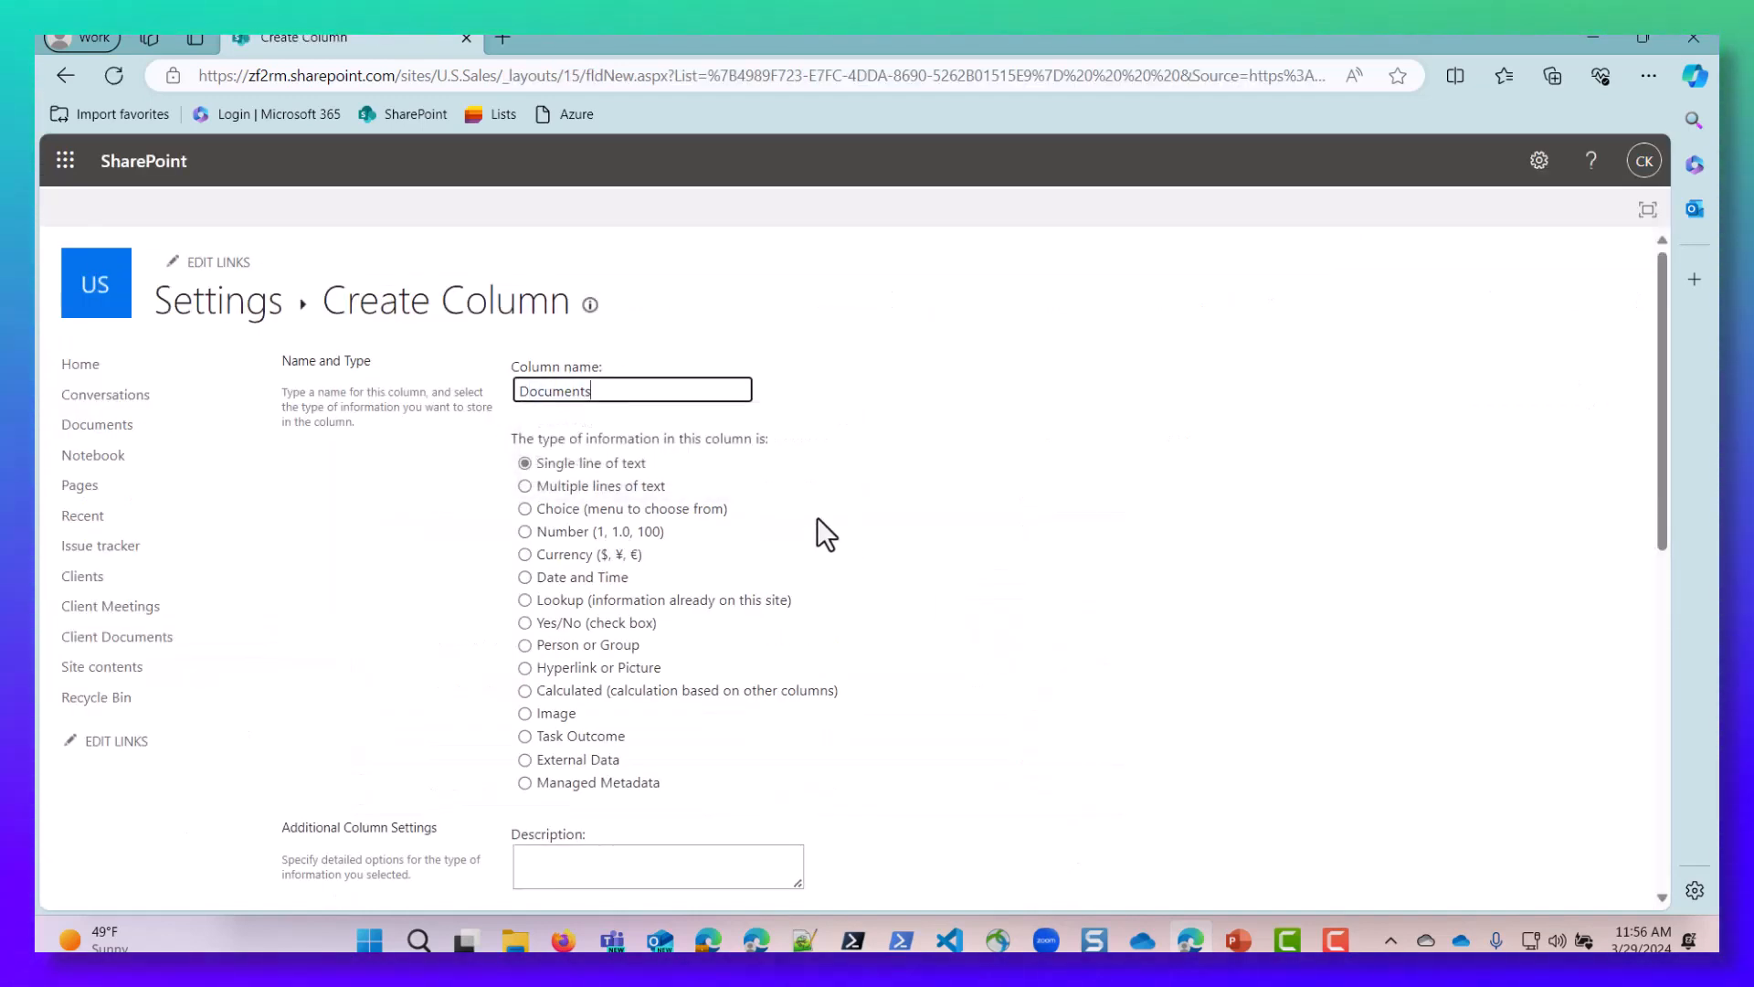
click(523, 689)
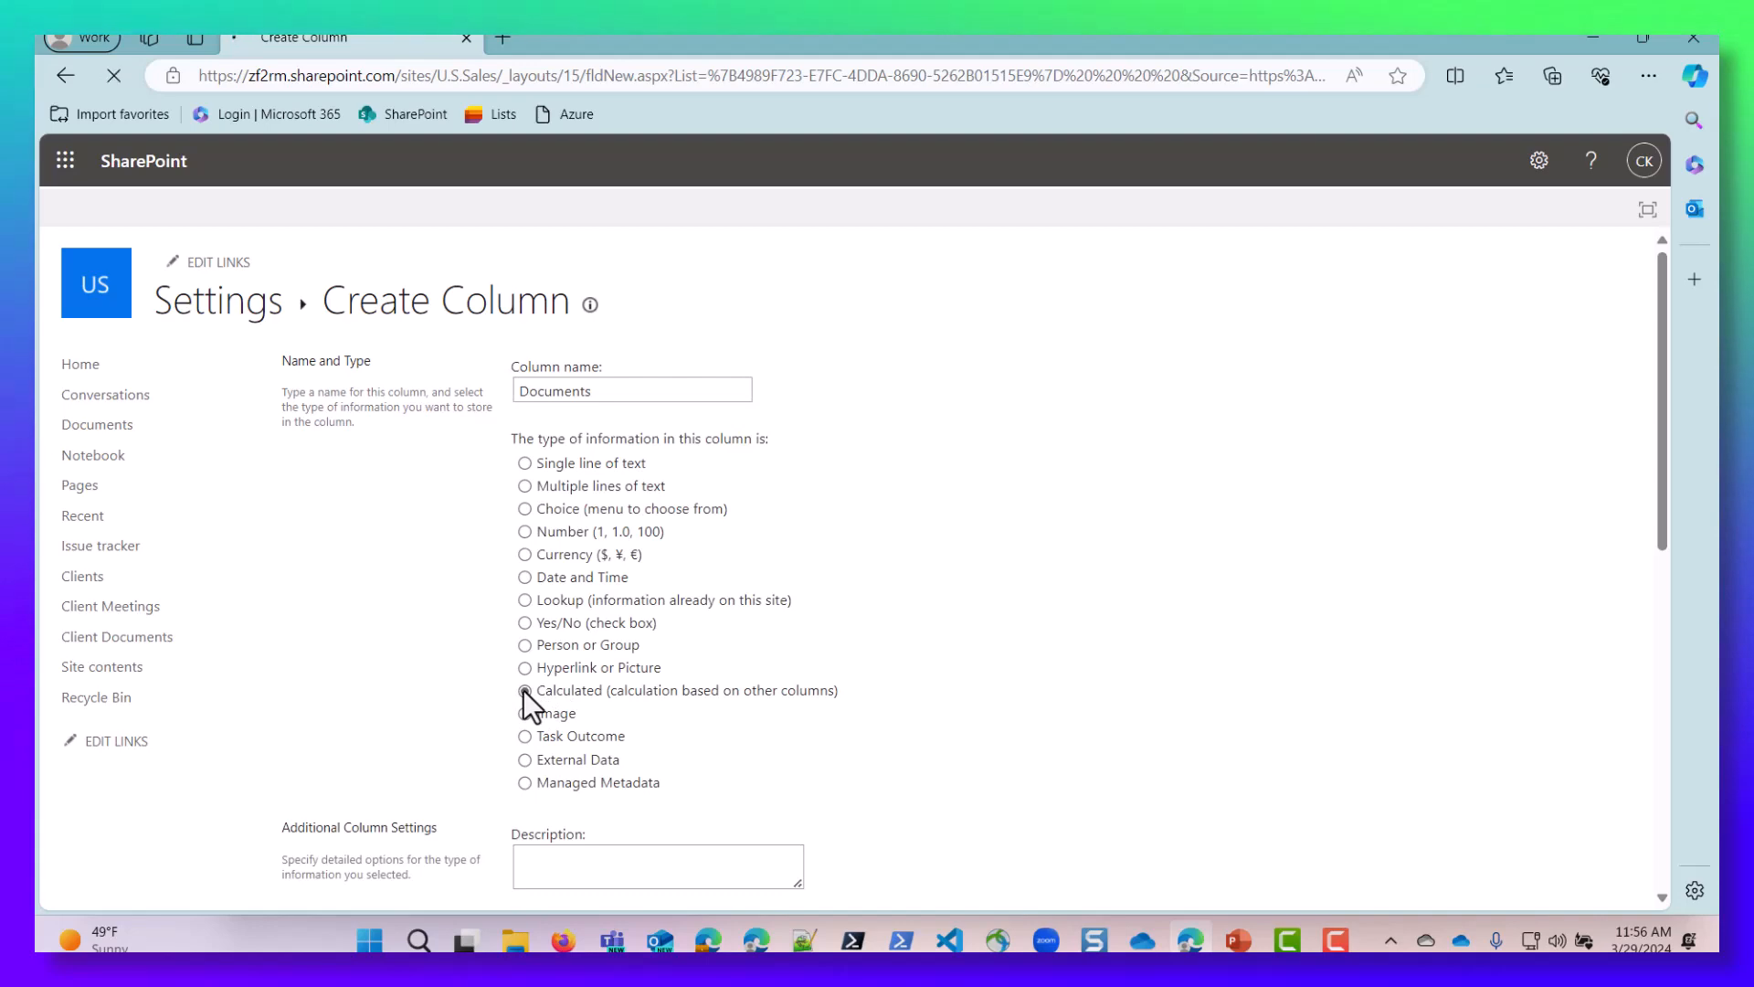
scroll(525, 705, down, 5)
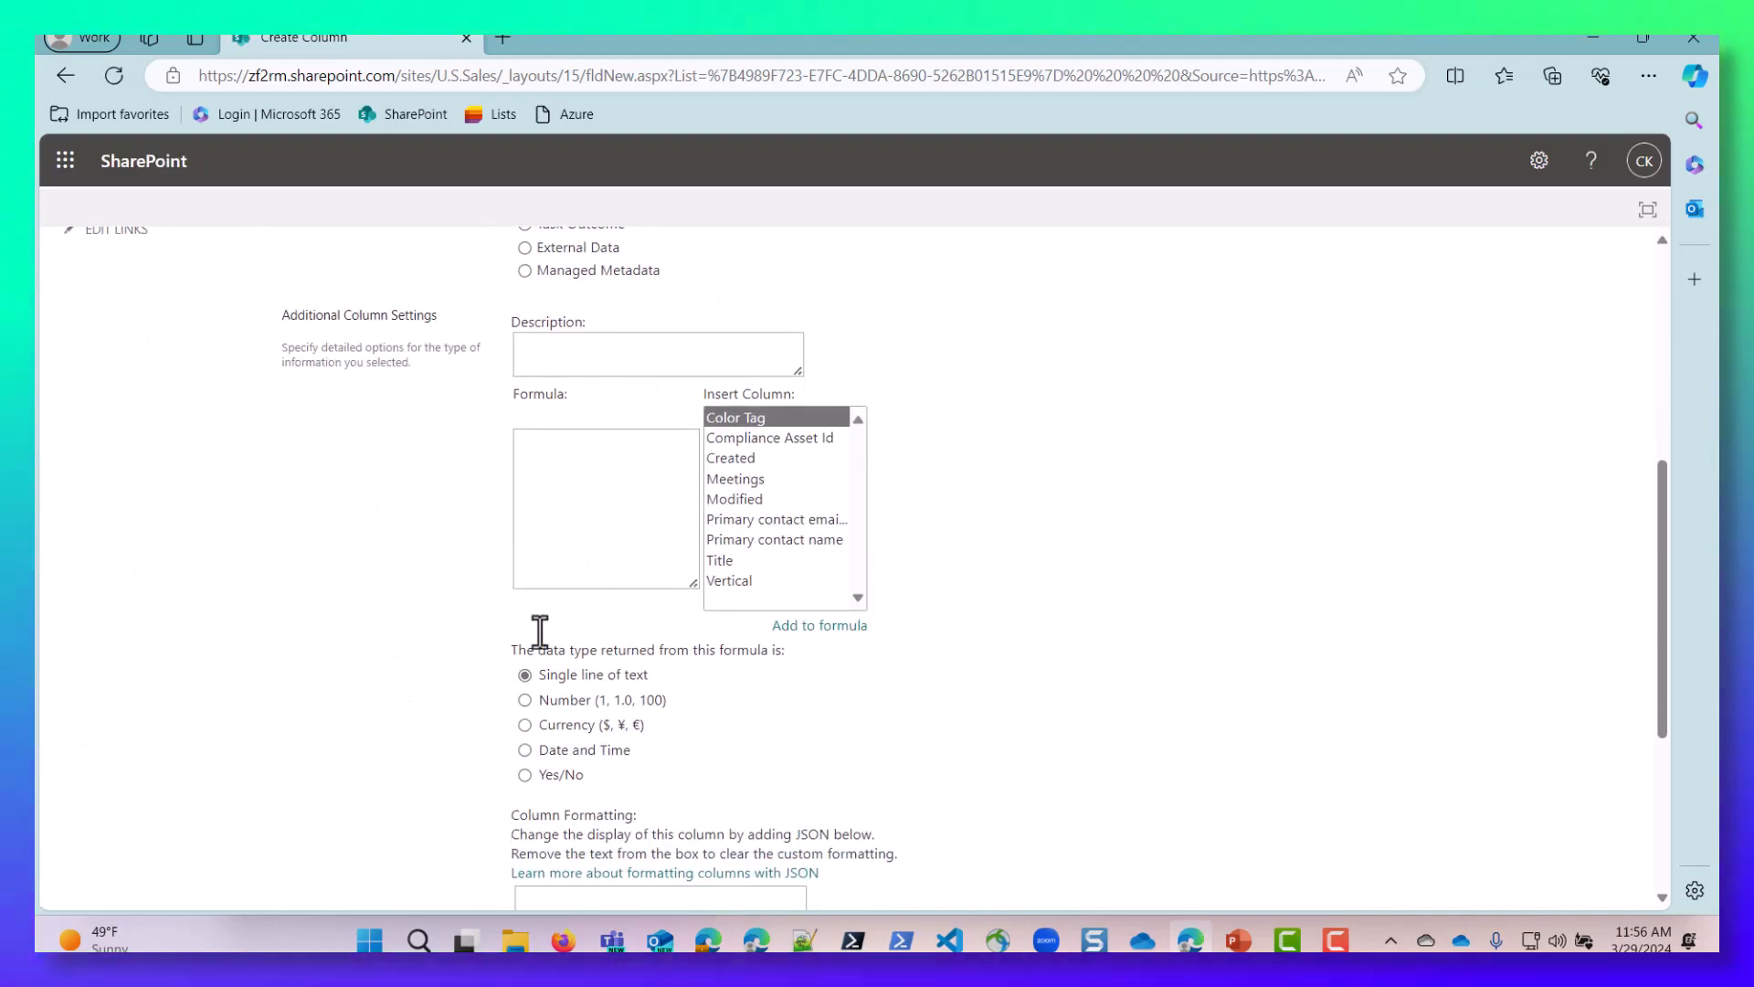
click(541, 445)
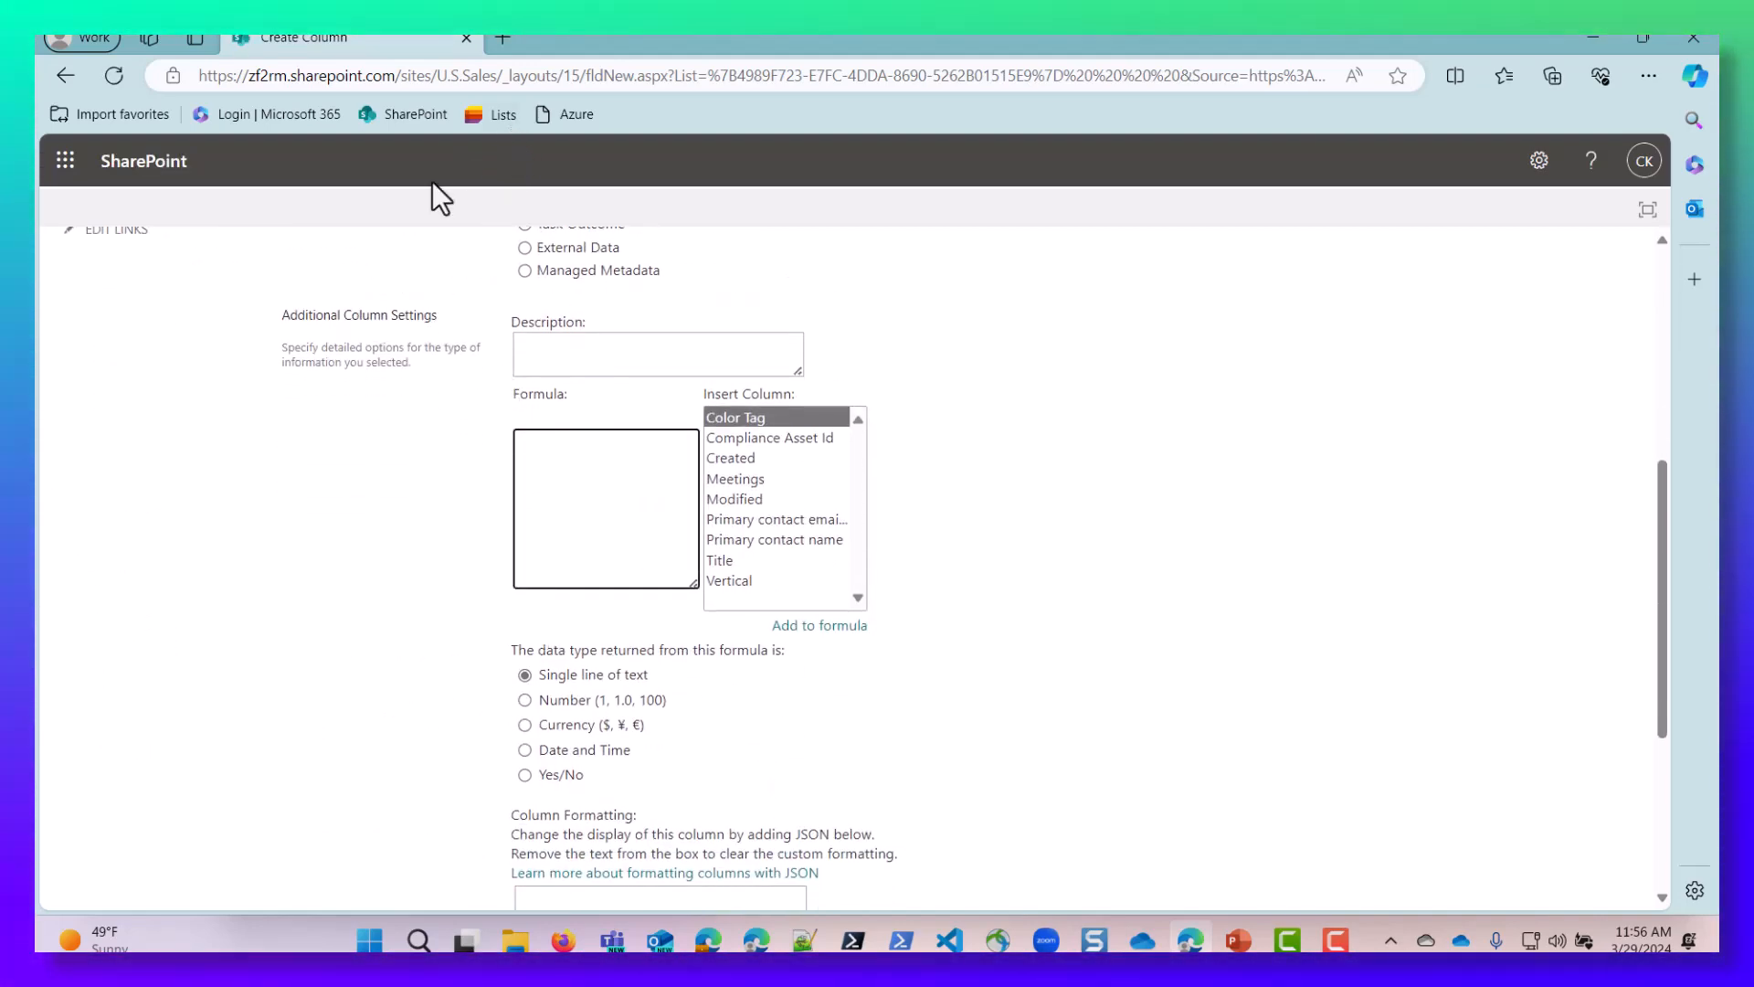
Step: Open the Client Documents library in a new browser tab and switch to it
scroll(351, 416, up, 5)
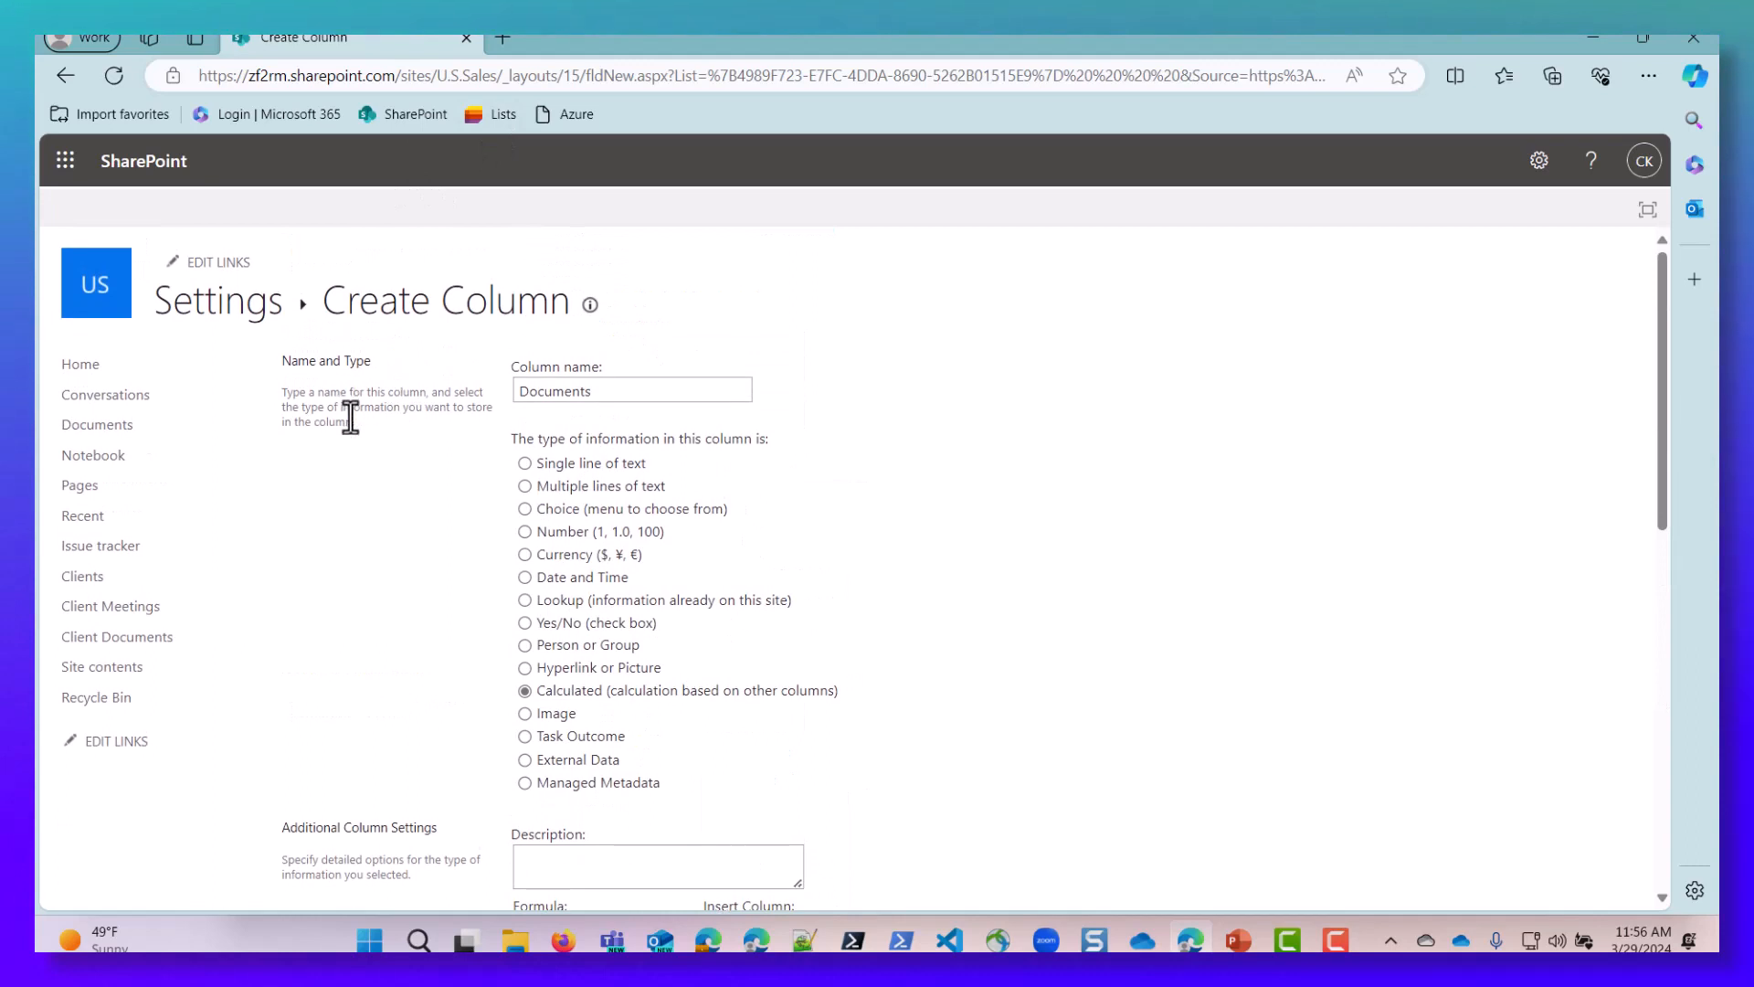
right_click(87, 636)
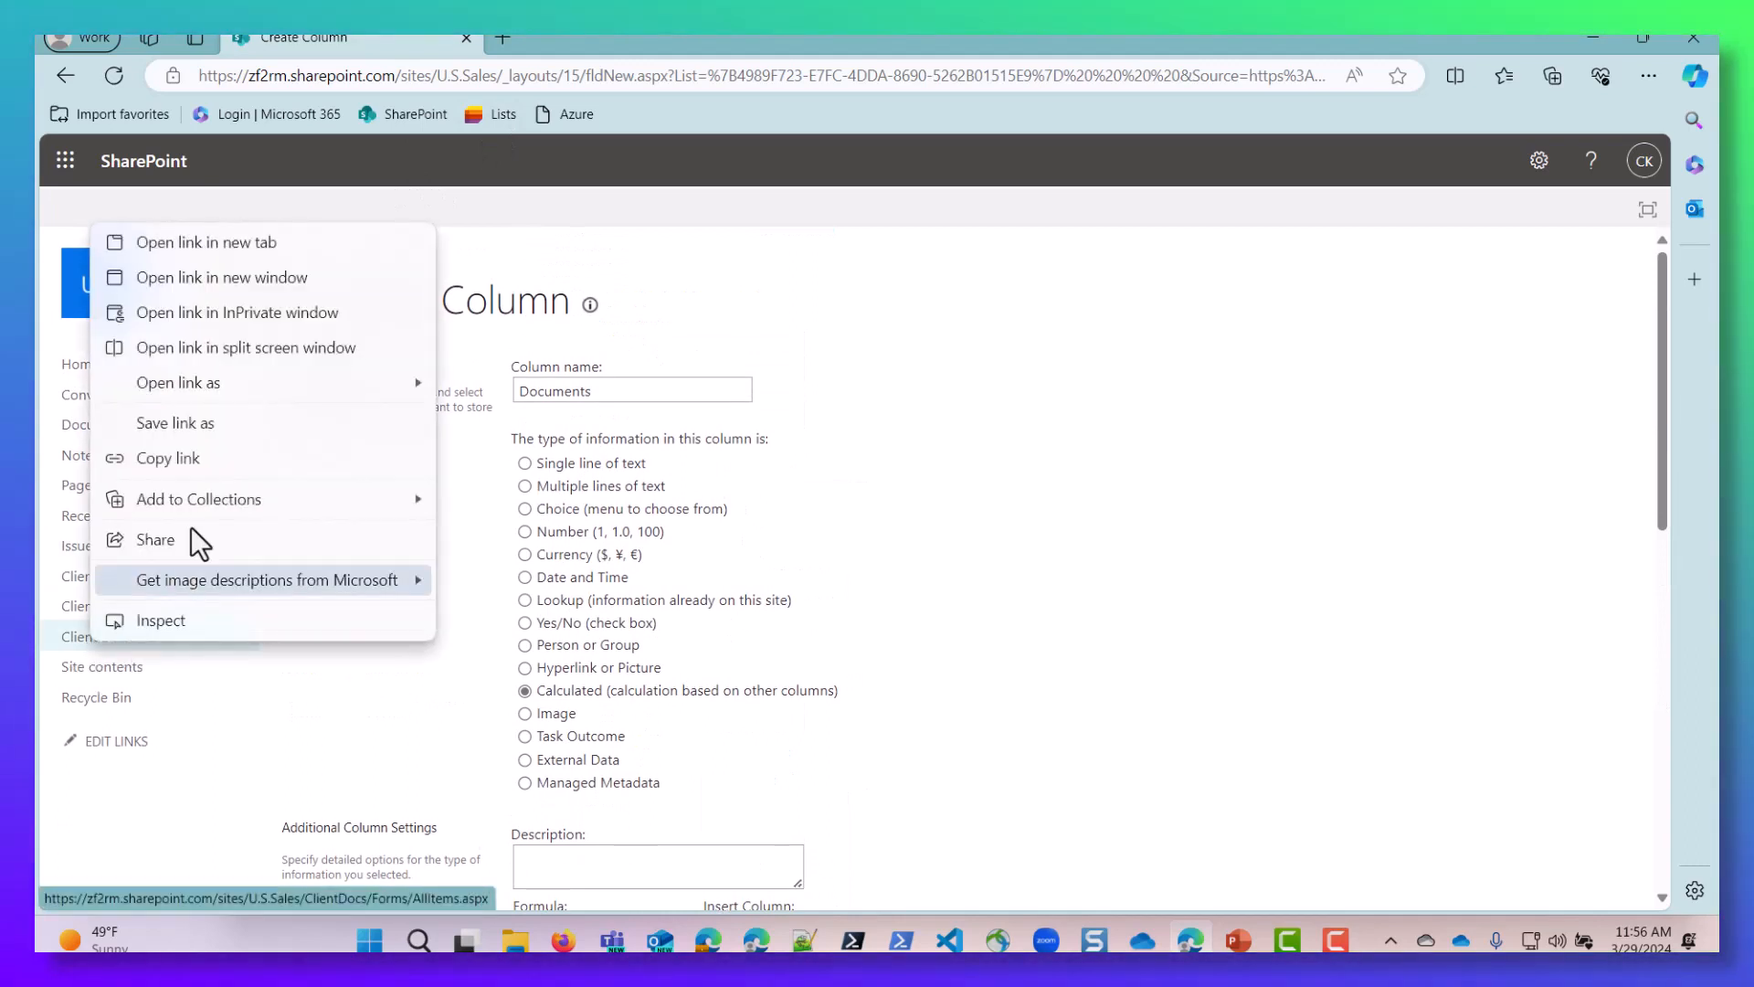
click(246, 245)
click(596, 37)
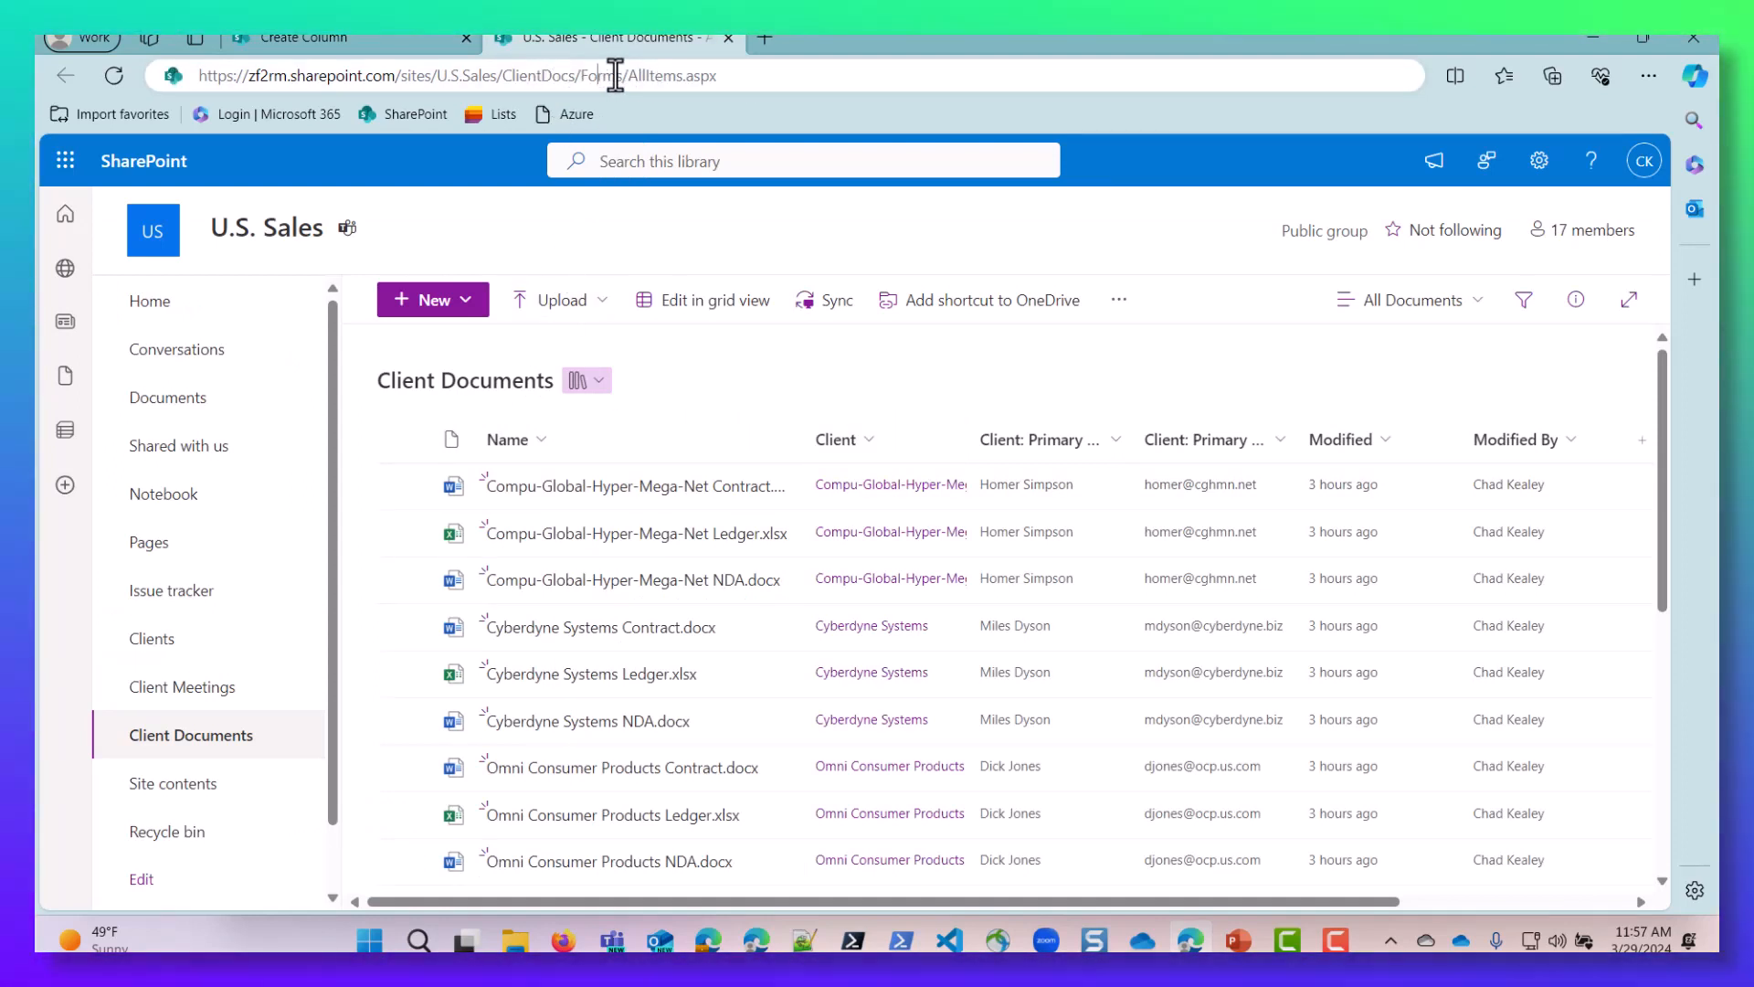
Step: Filter the Client Documents library by the client Stark Industries
drag(596, 75, 732, 75)
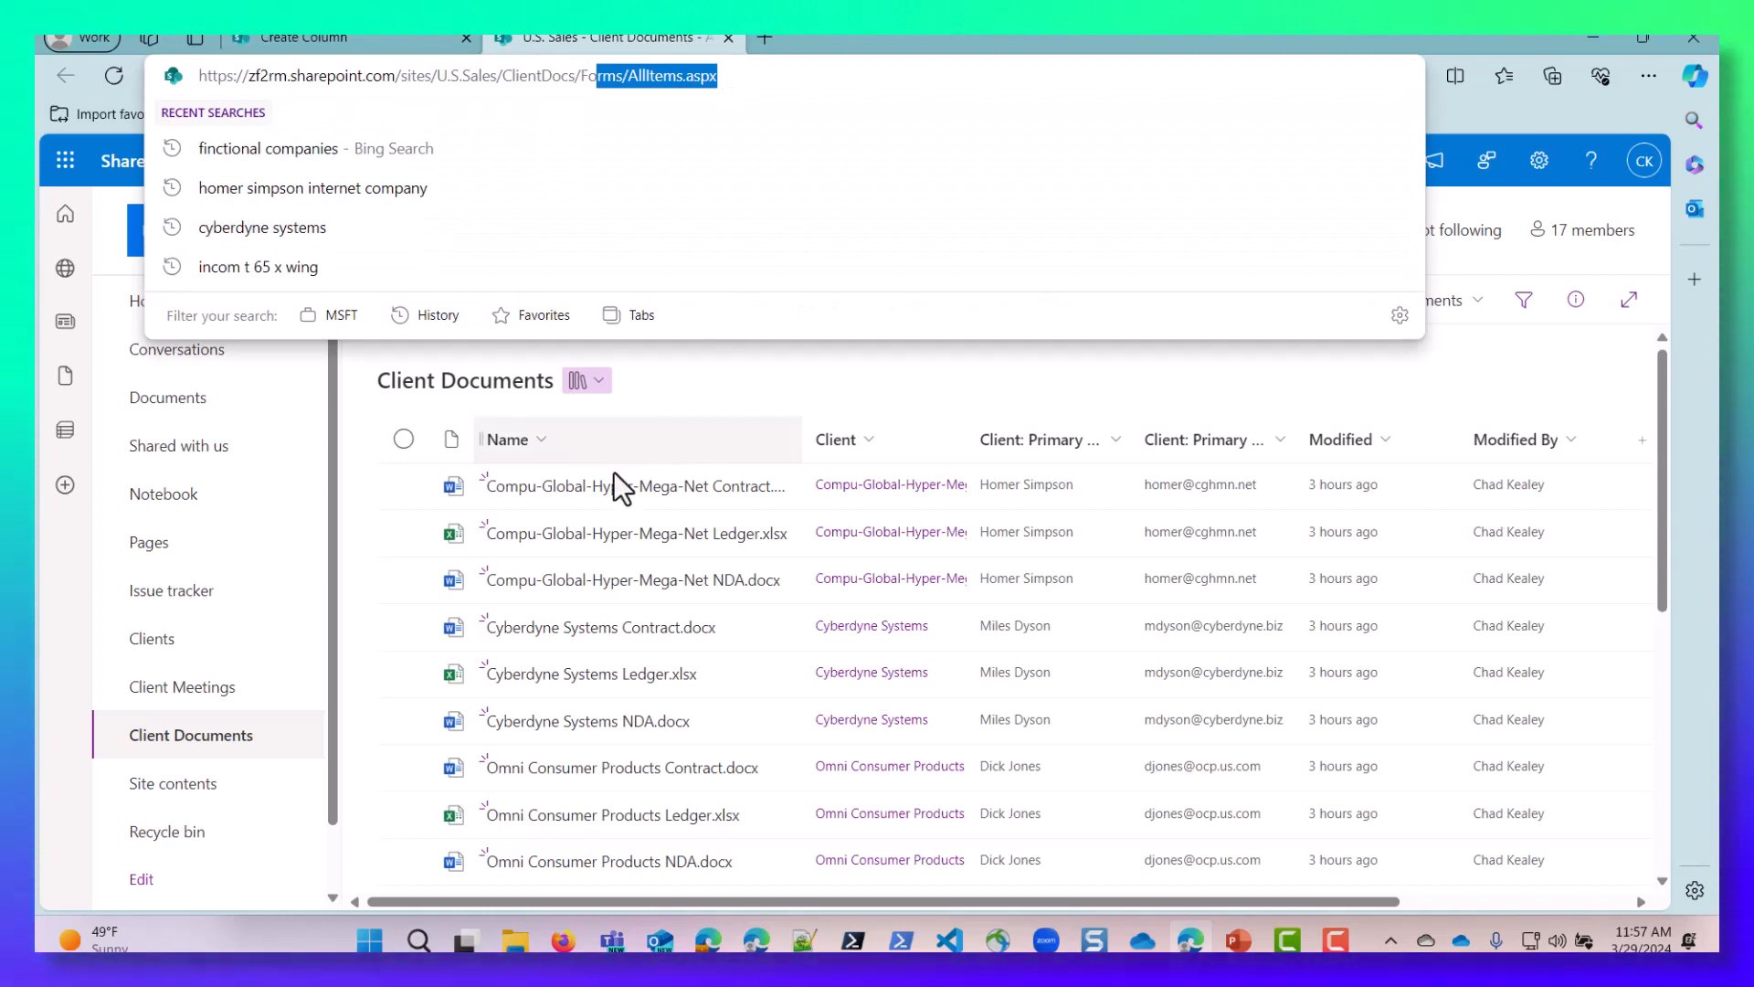
click(873, 442)
click(873, 440)
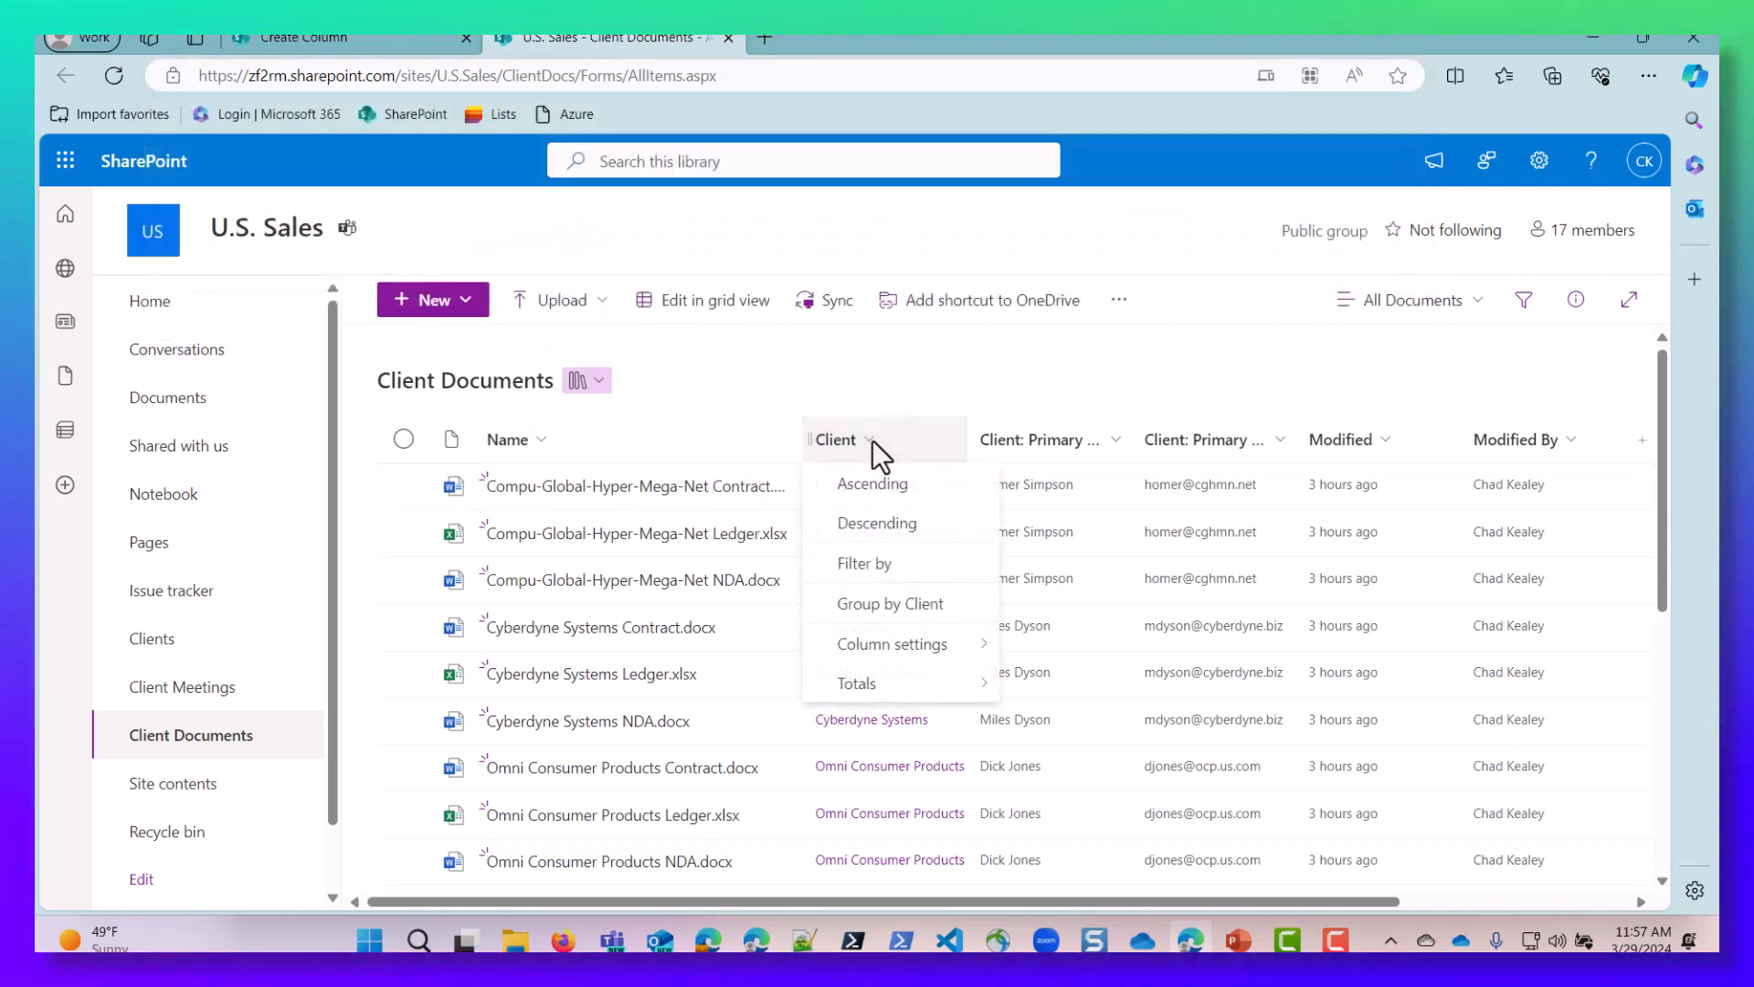
click(872, 568)
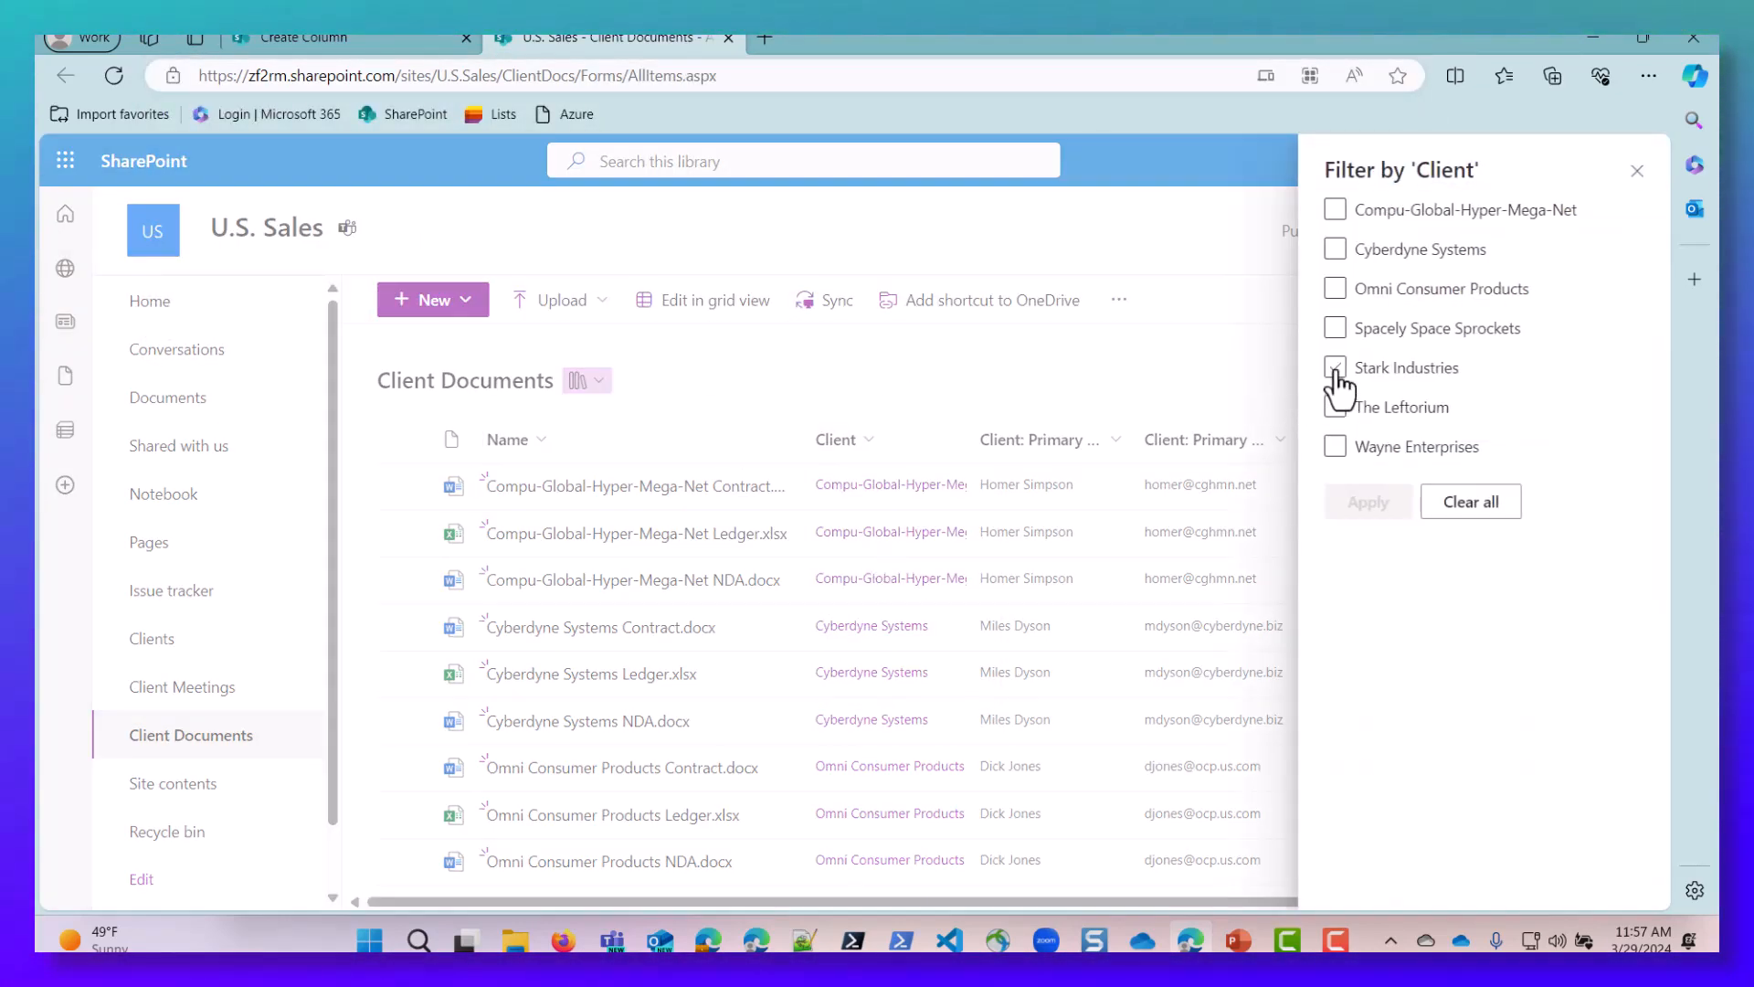
click(1348, 510)
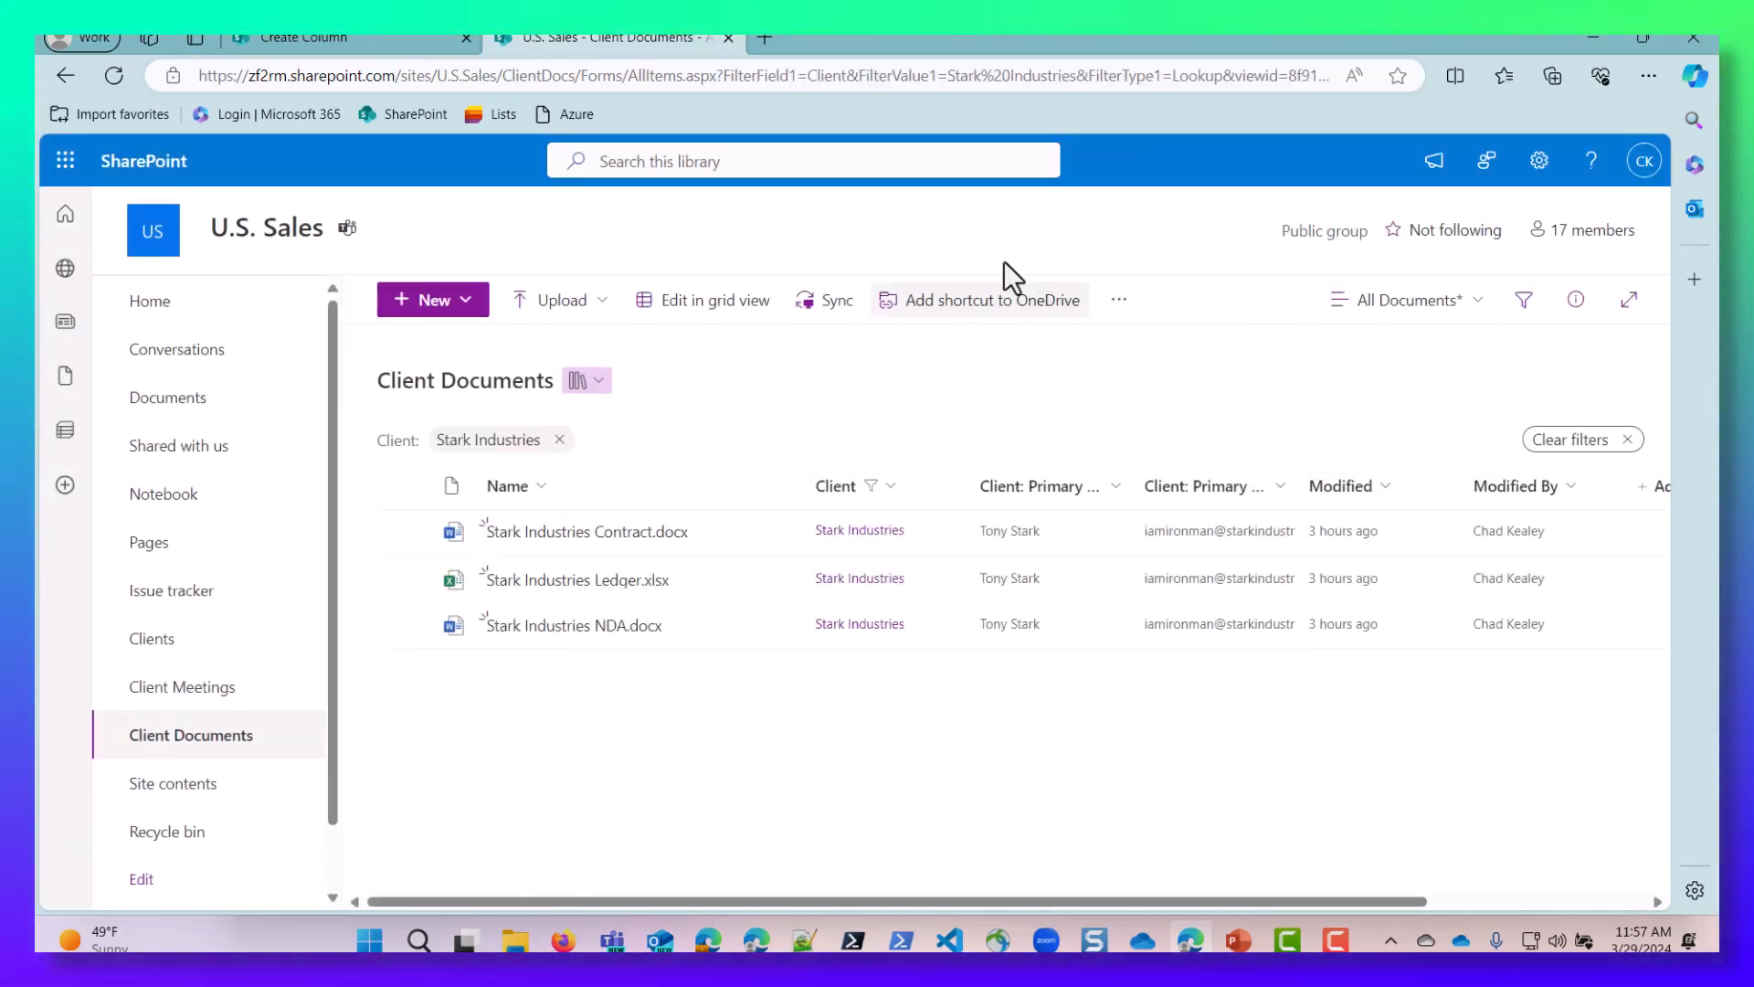
Step: Copy the filtered library's full URL and replace the contents of the new 2 file in Notepad++ with it
click(229, 73)
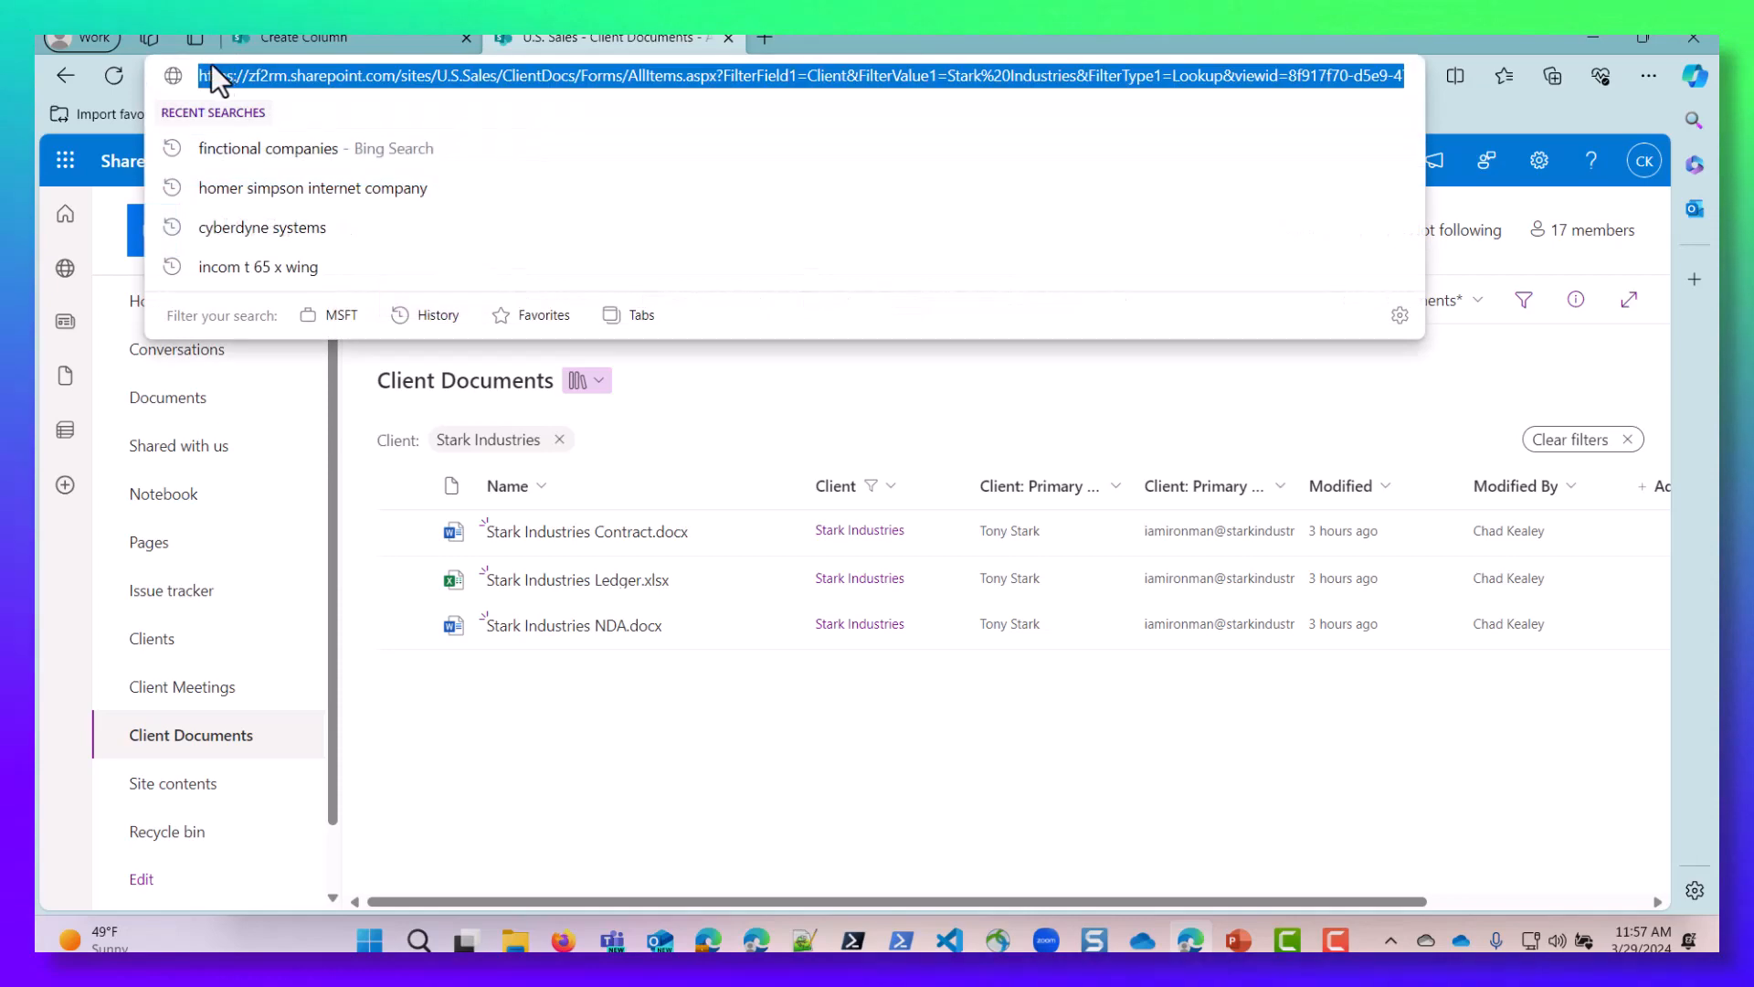
right_click(441, 79)
click(499, 325)
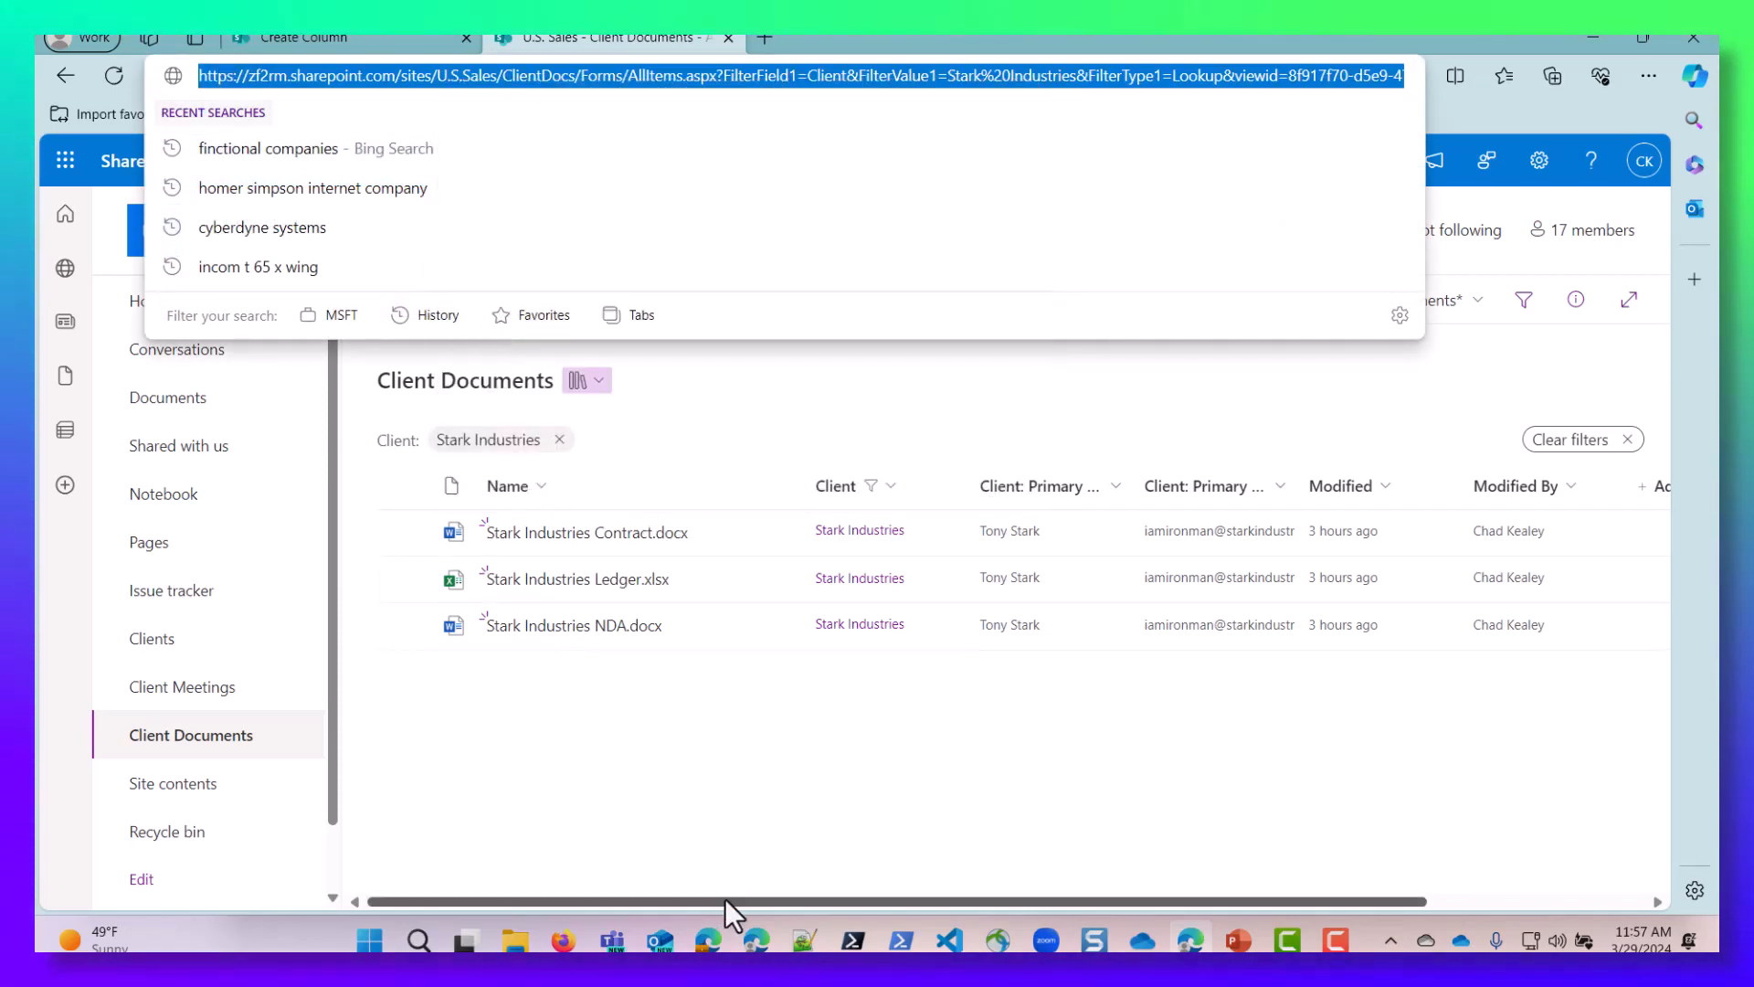
click(818, 945)
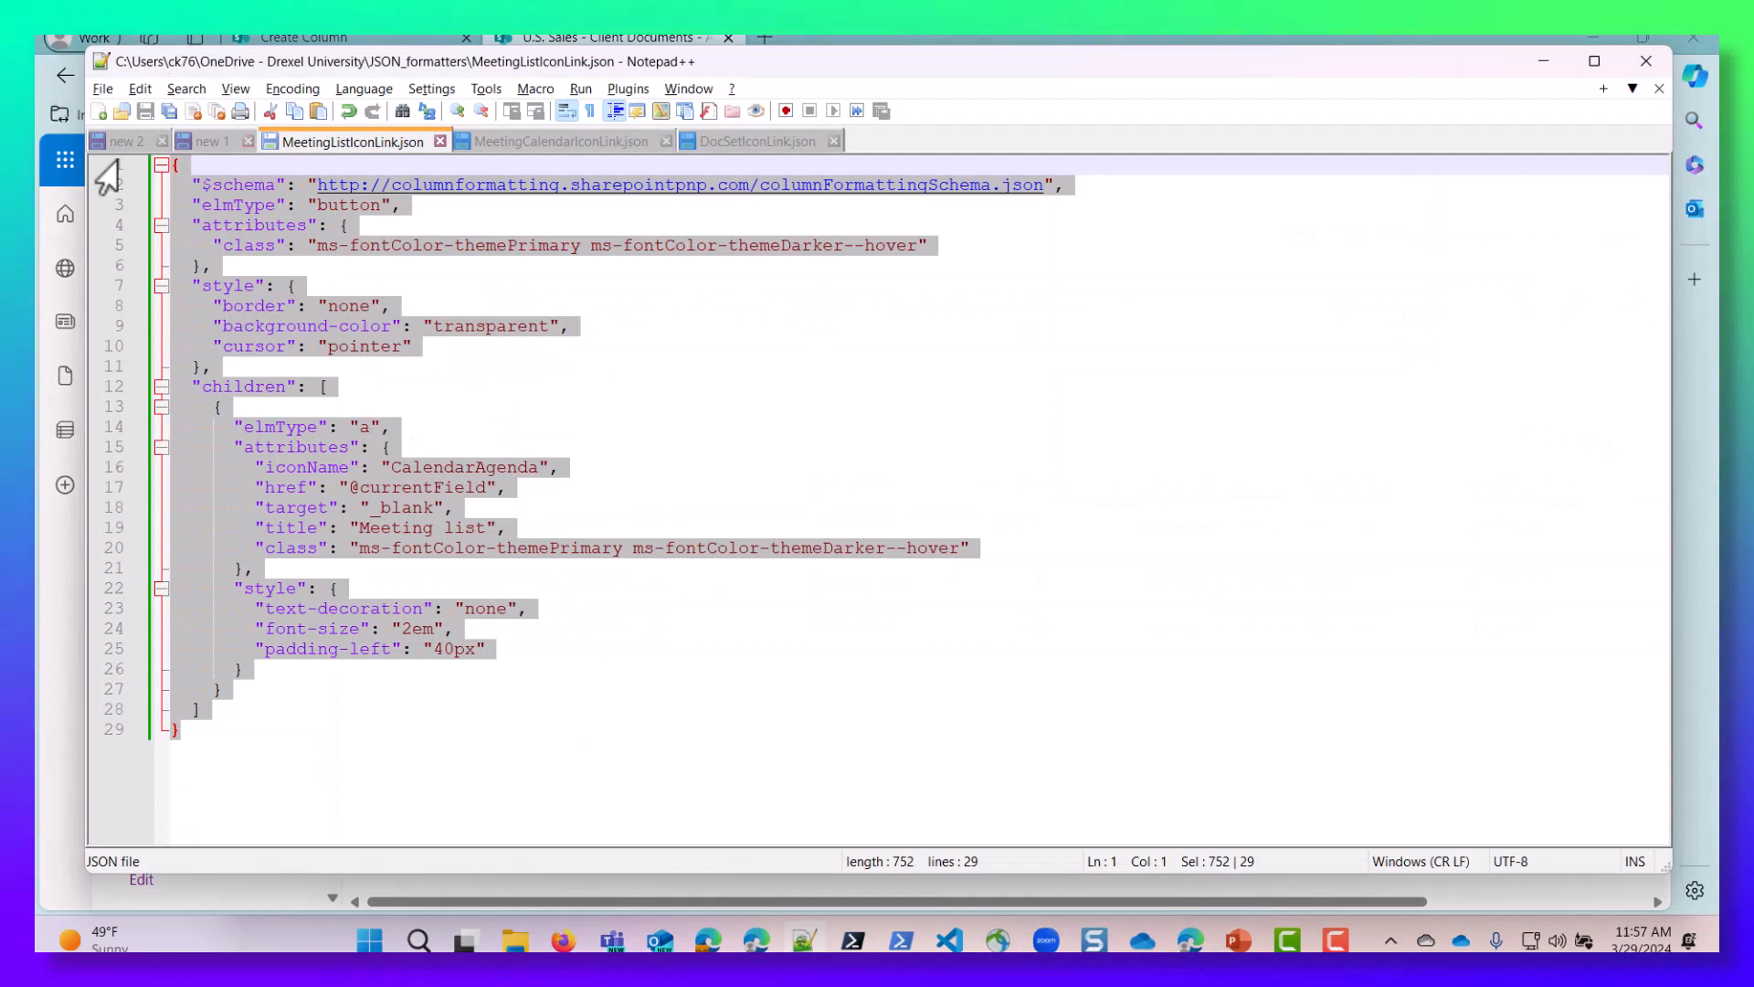
click(131, 143)
key(End)
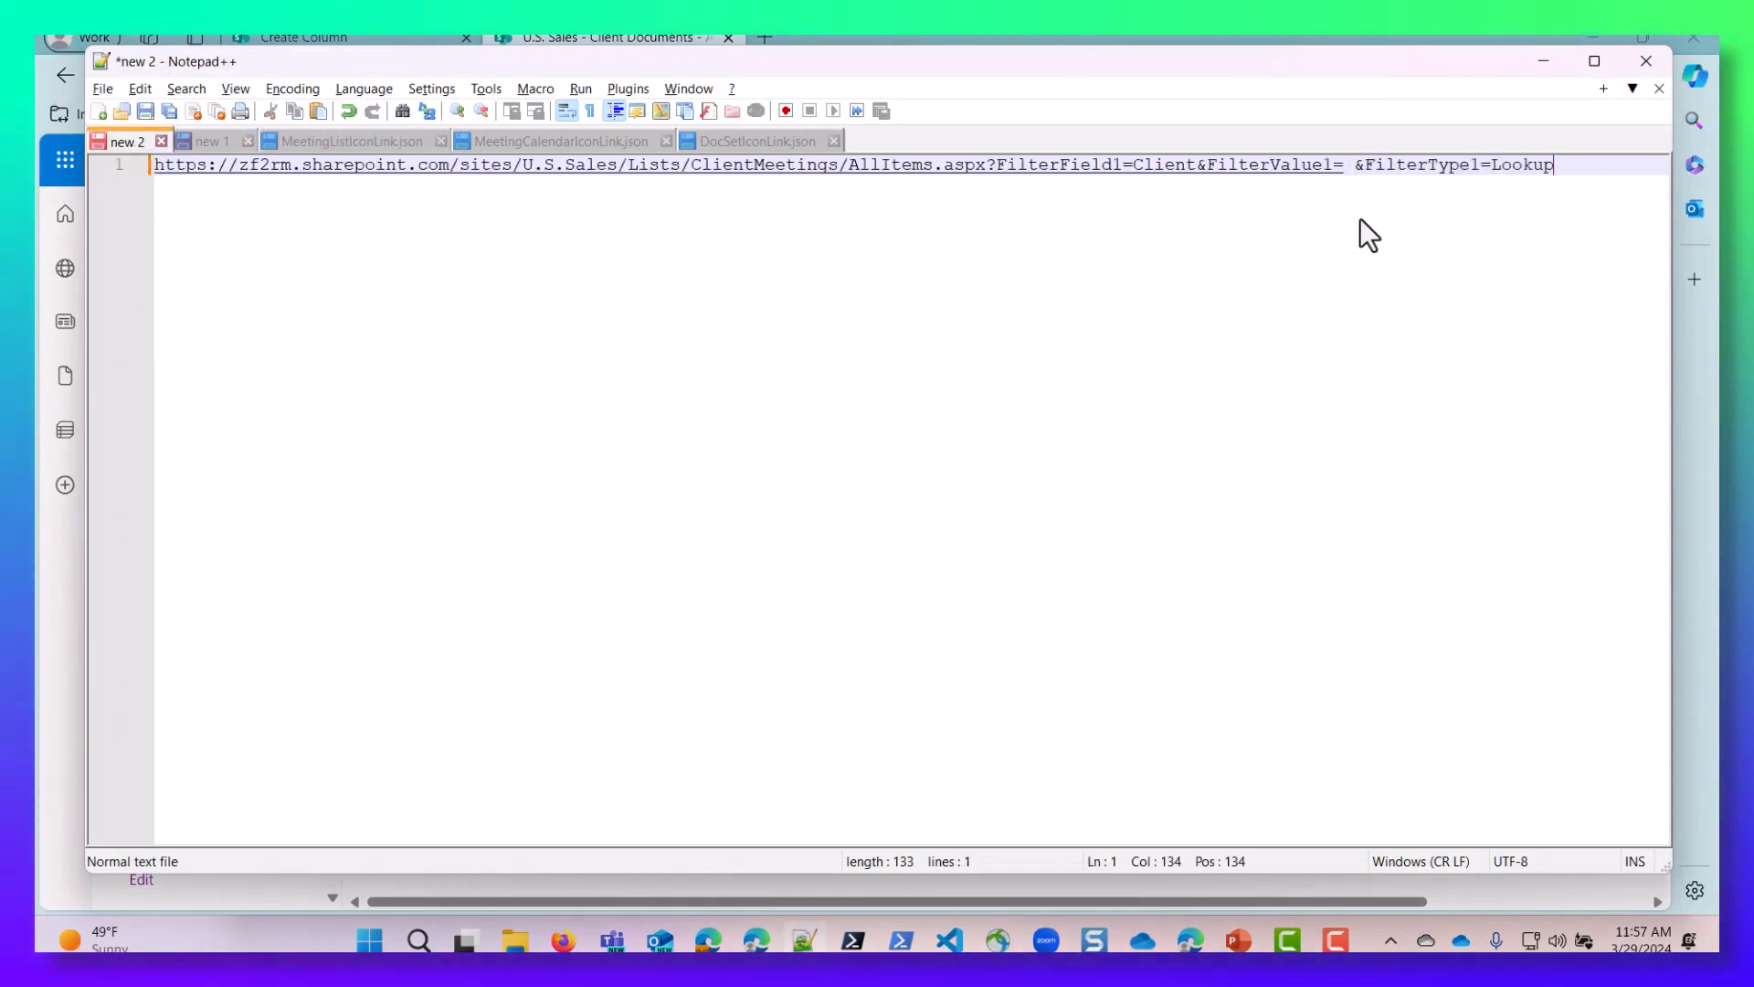
key(ctrl+a)
key(Delete)
key(Return)
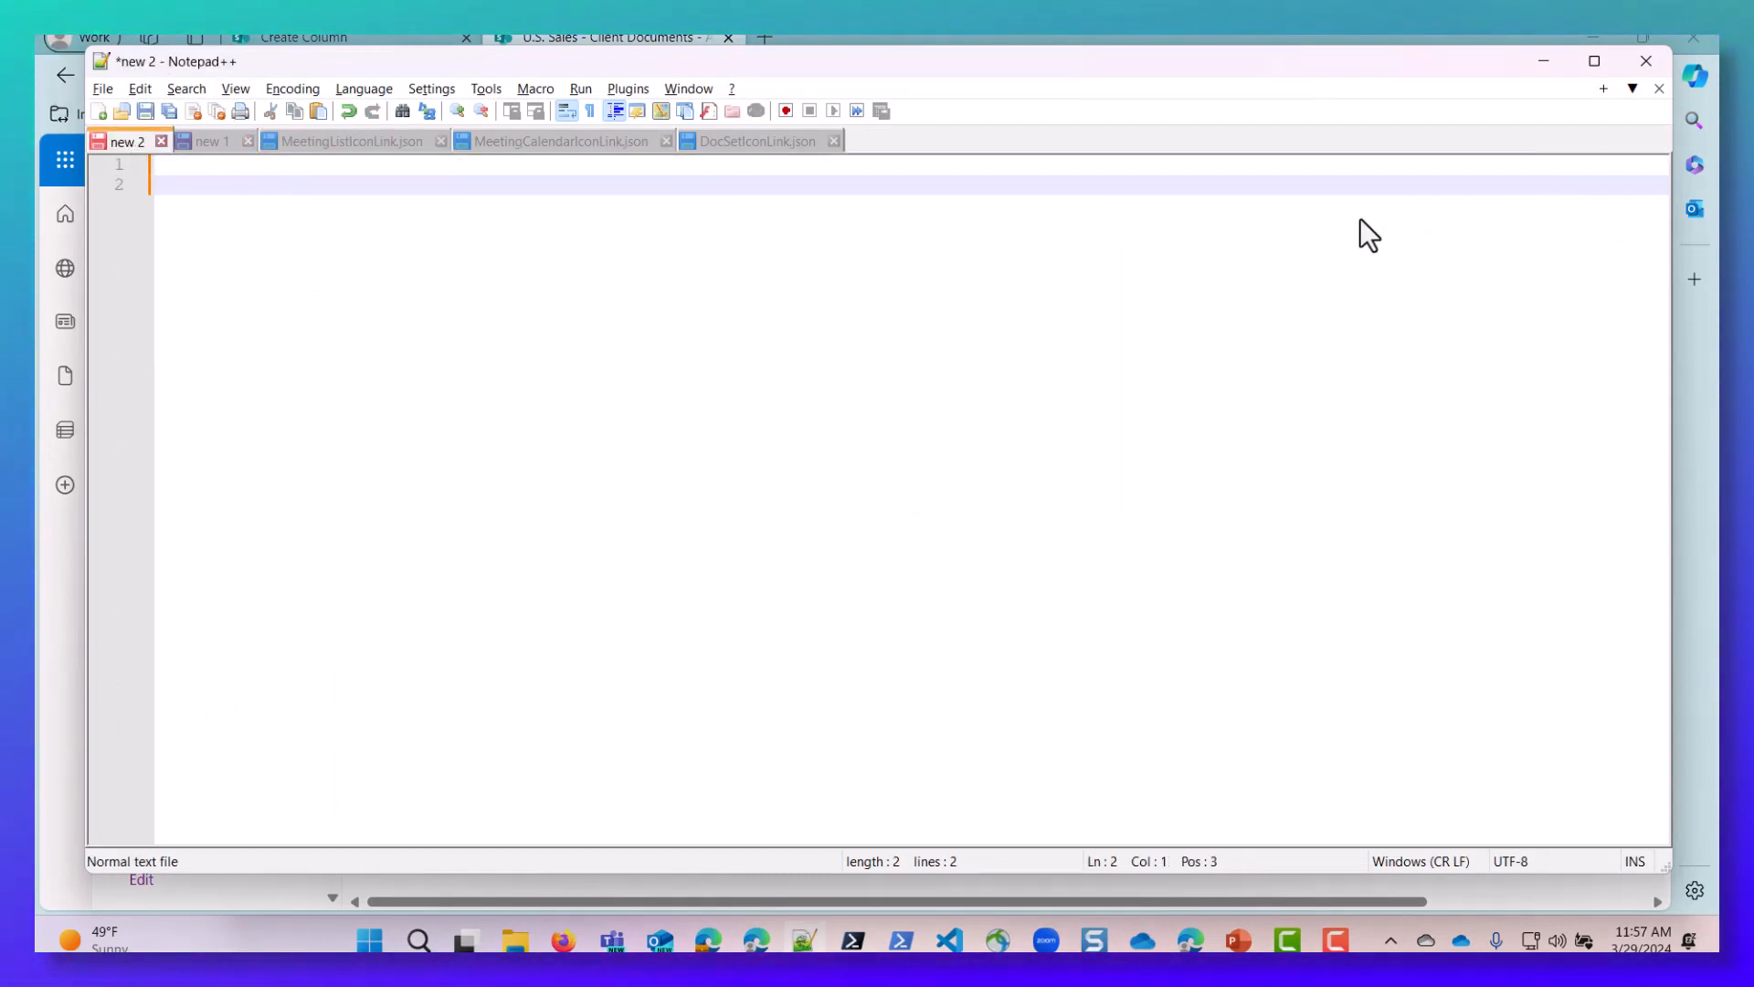
key(ctrl+a)
key(ctrl+v)
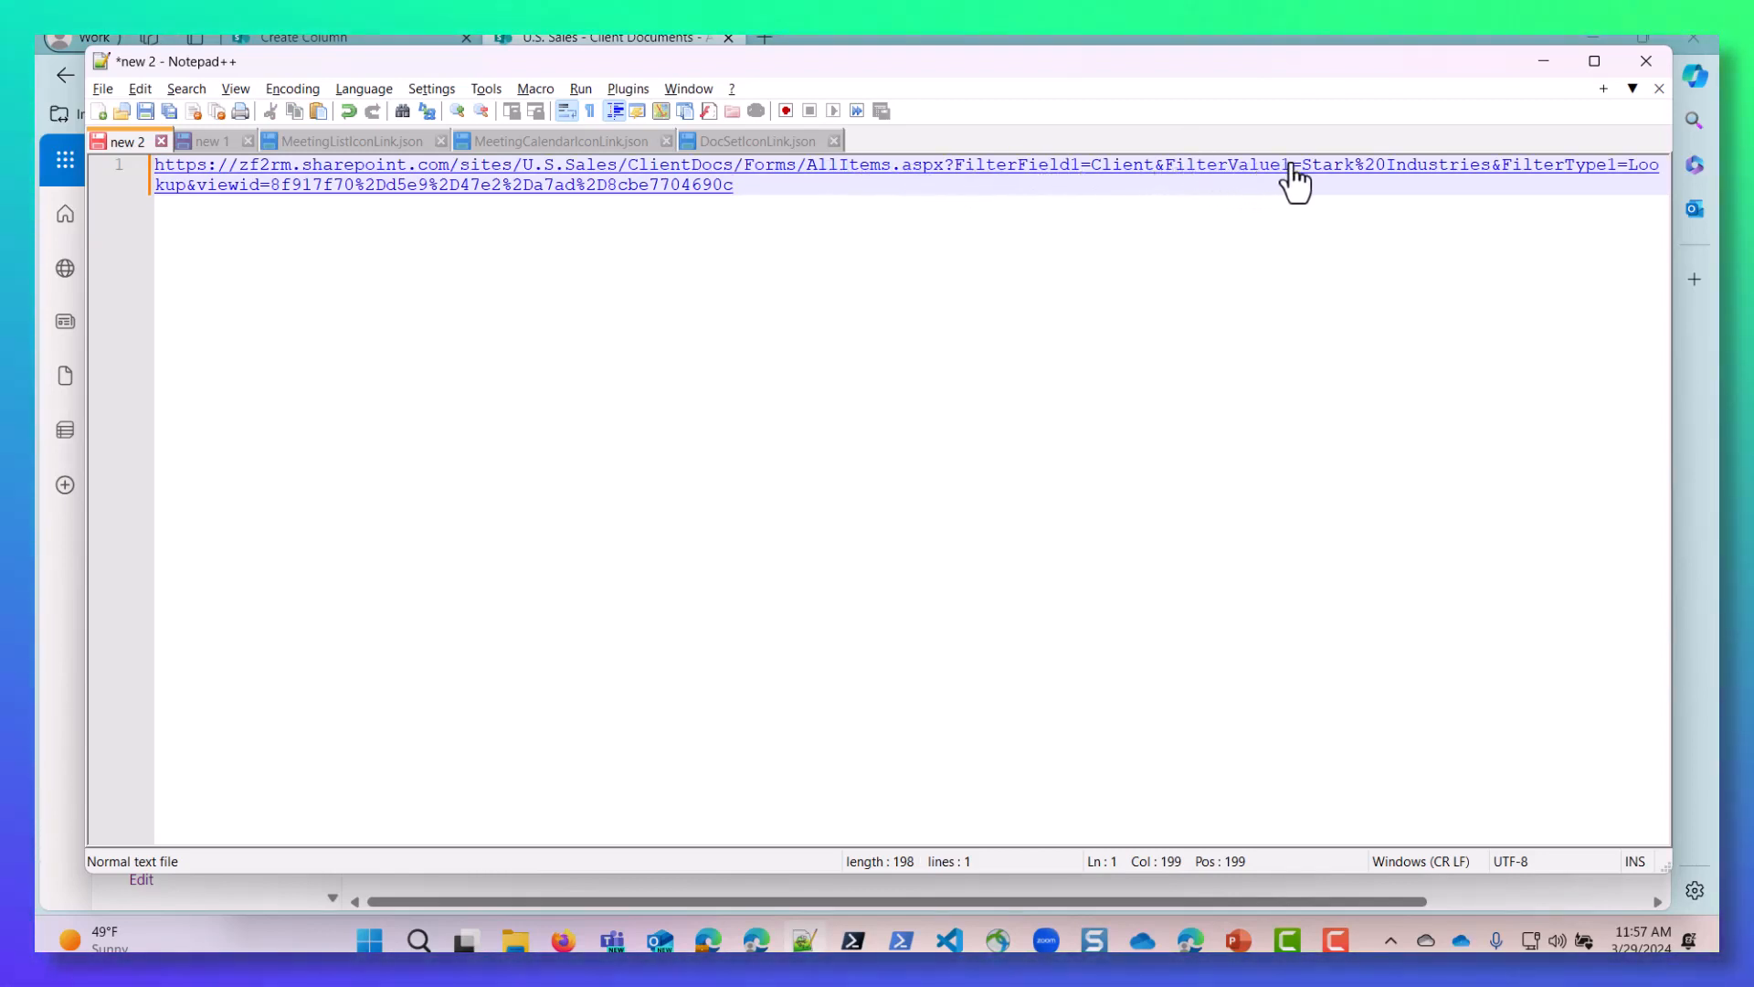
Step: Replace Stark%20Industries in the URL with spaces and copy the URL part that ends in FilterValue1=
drag(1300, 169, 1491, 173)
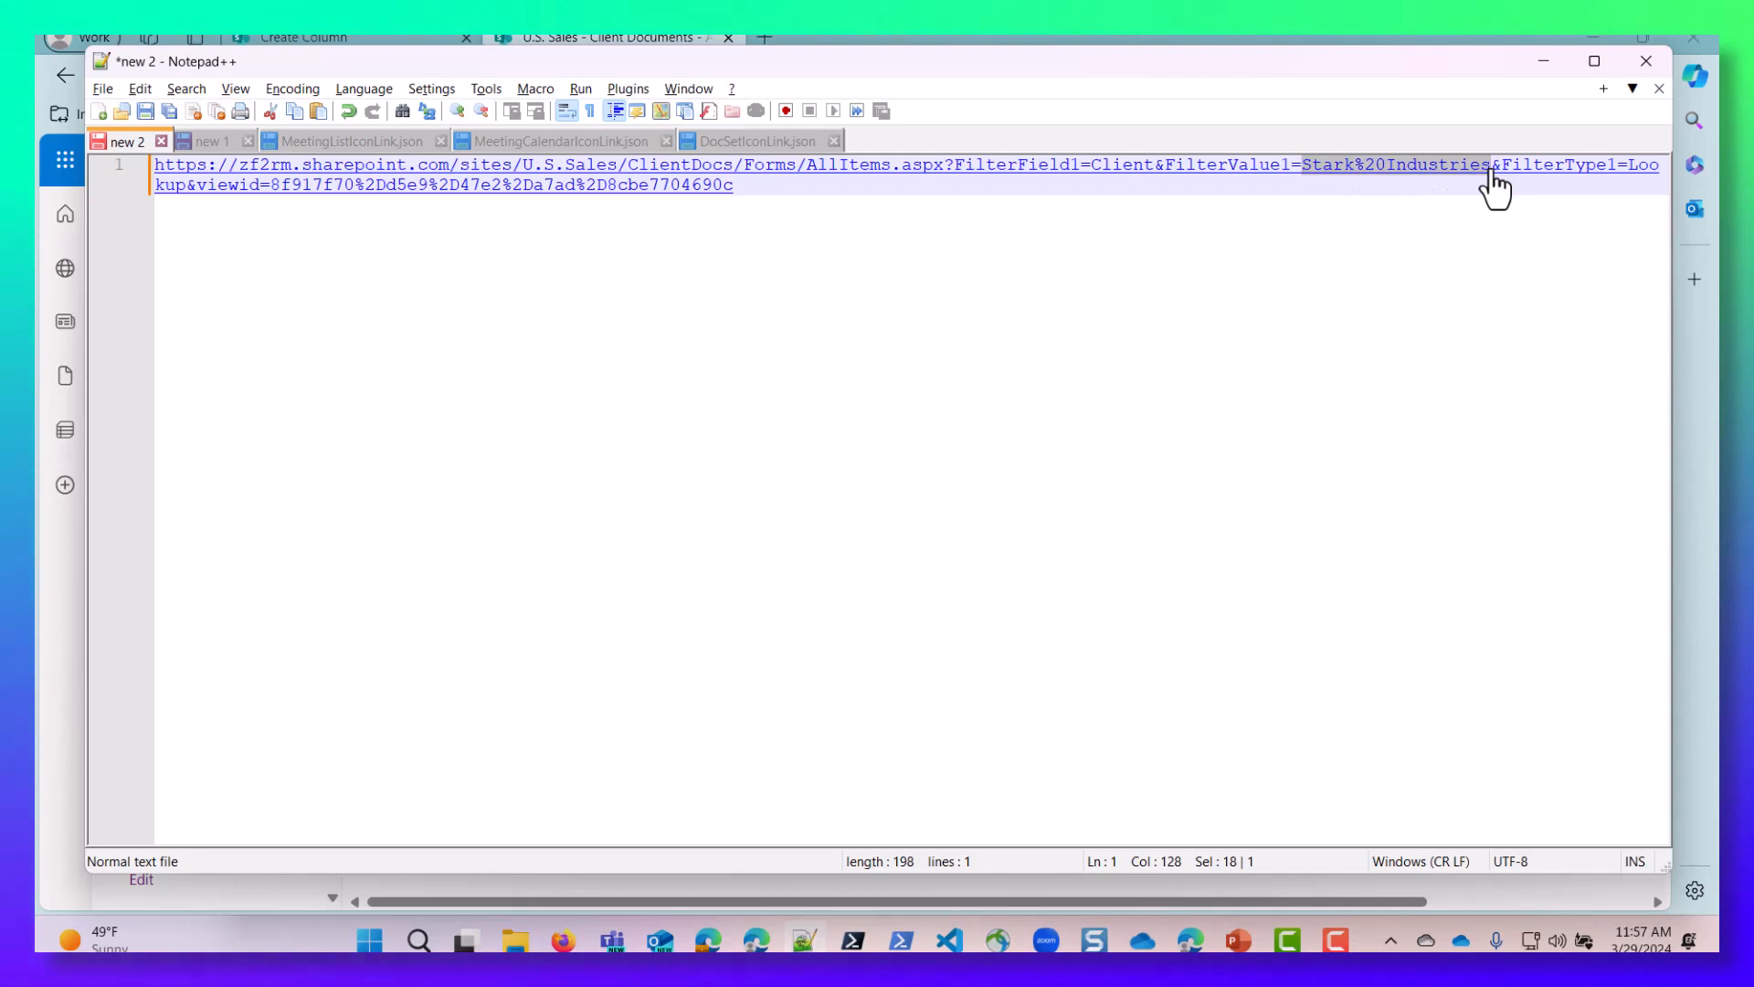
key(Delete)
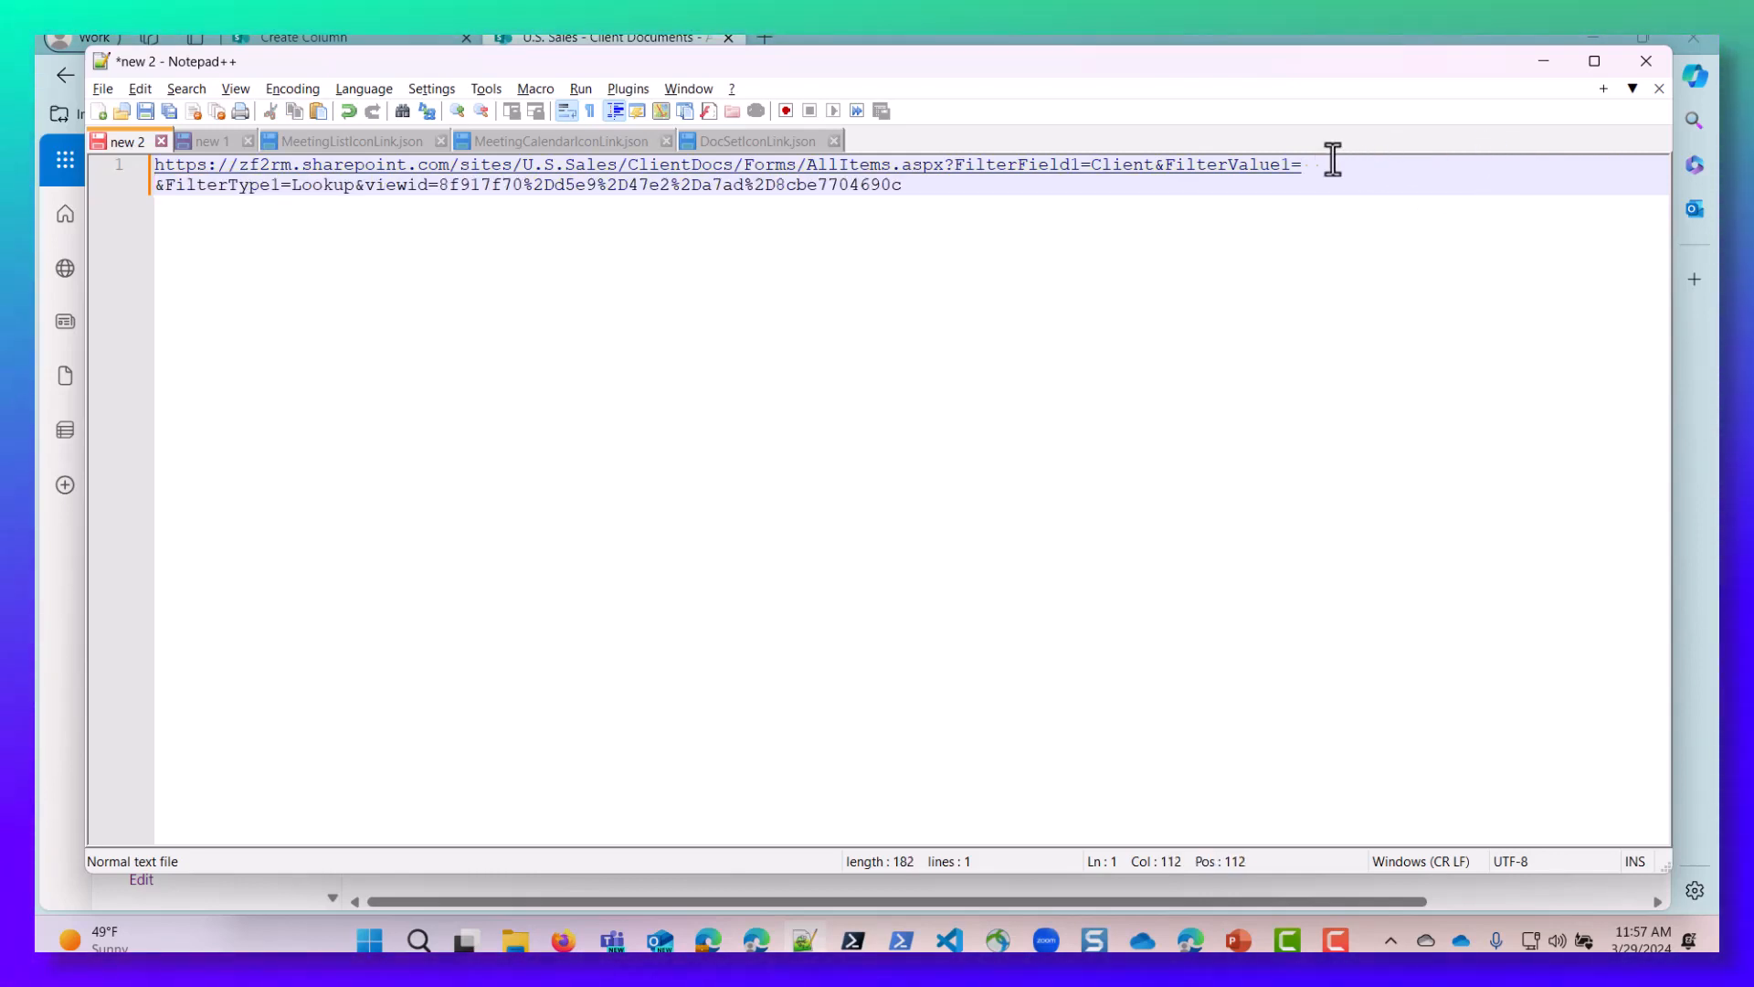
click(1300, 172)
drag(1300, 173, 87, 152)
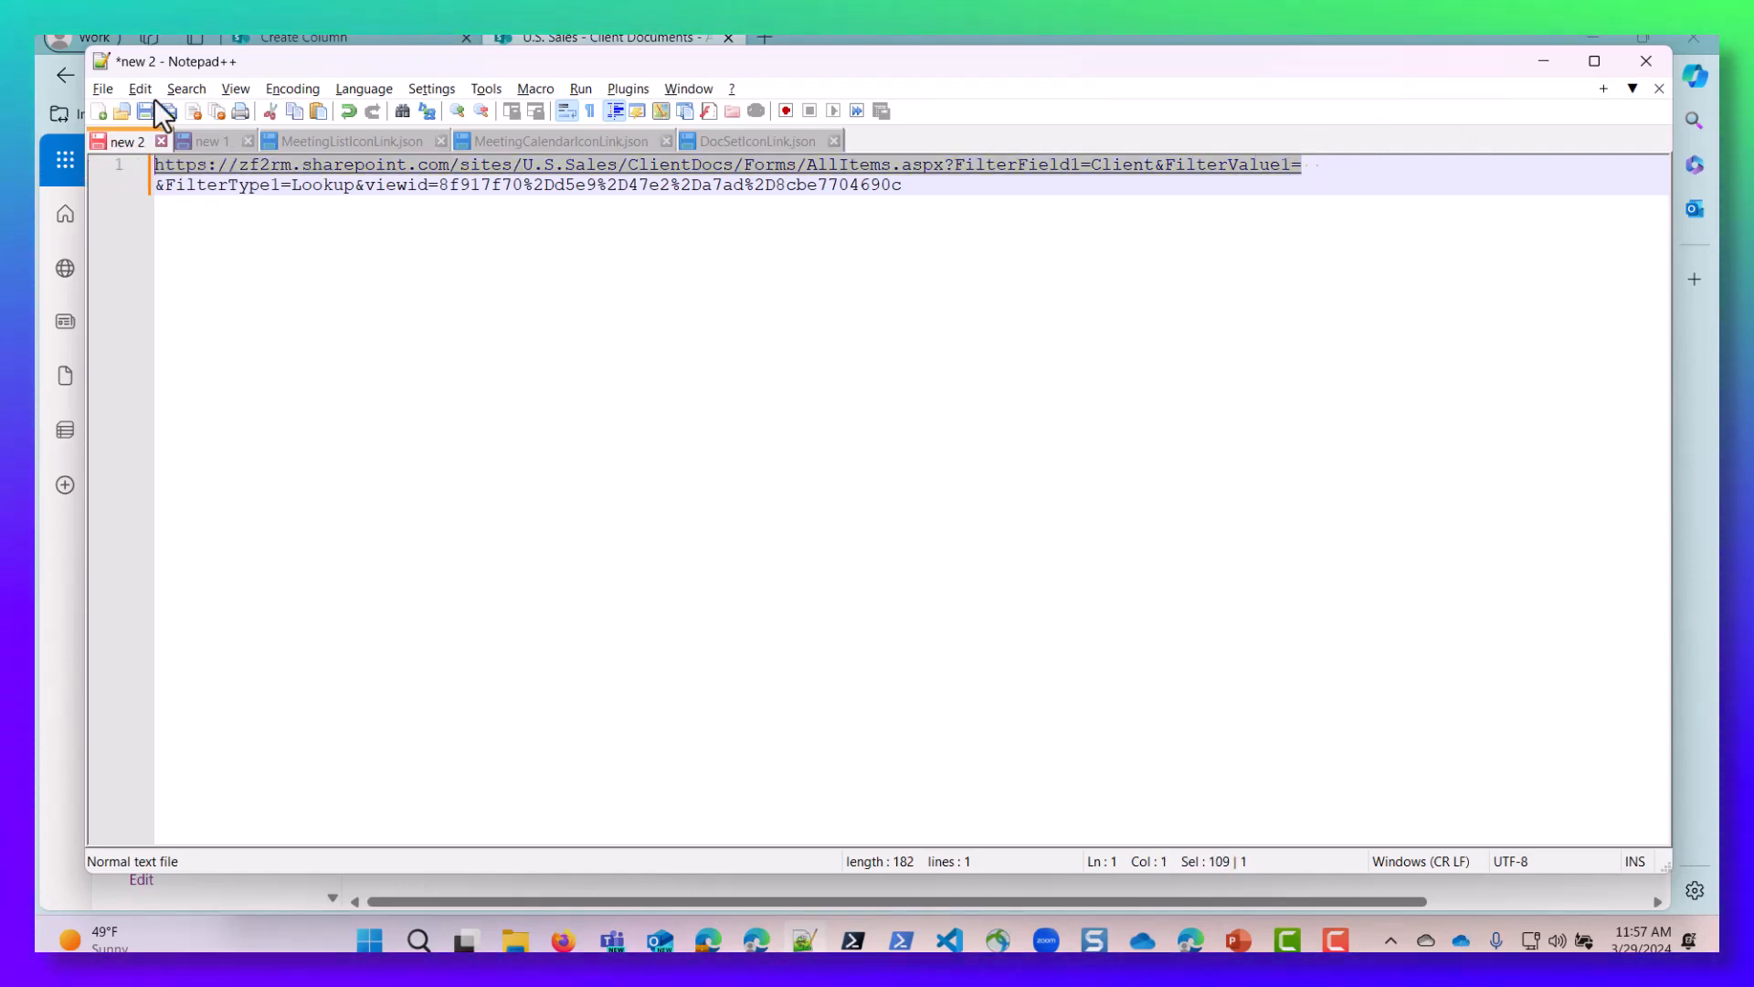
Step: Start the Documents column's formula in the browser with =concatenate( and the copied URL part in quotes, followed by a comma
click(511, 41)
click(380, 39)
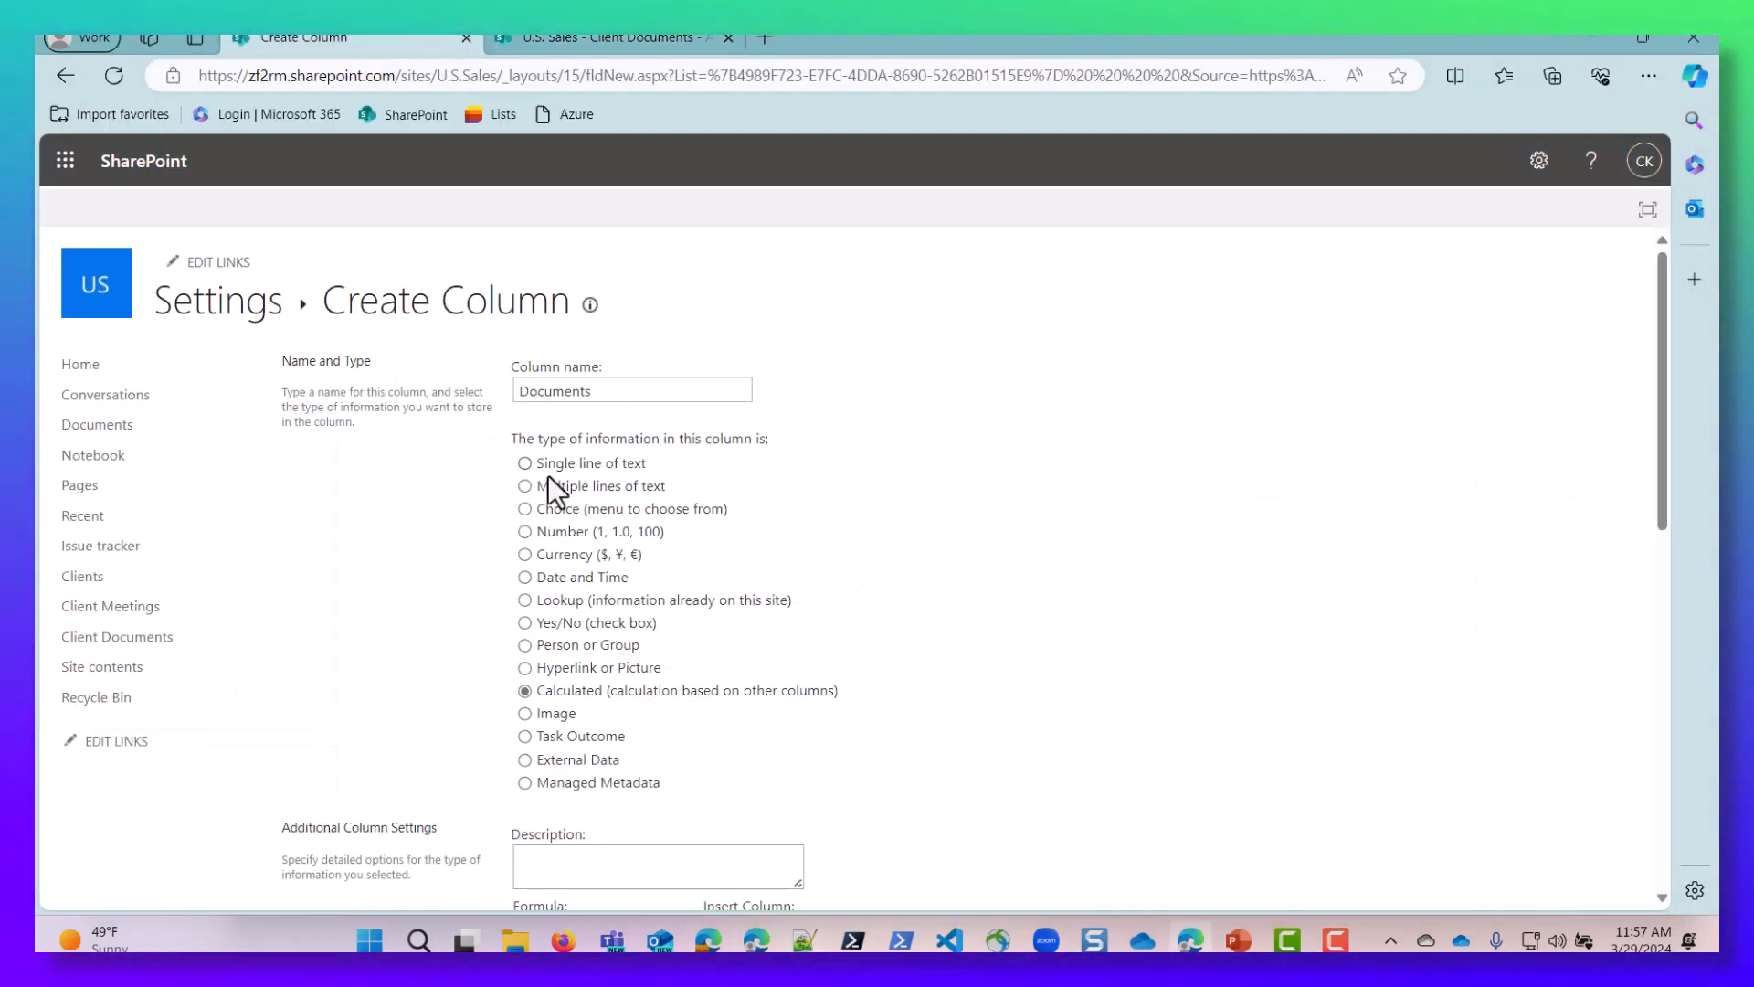
scroll(556, 485, down, 5)
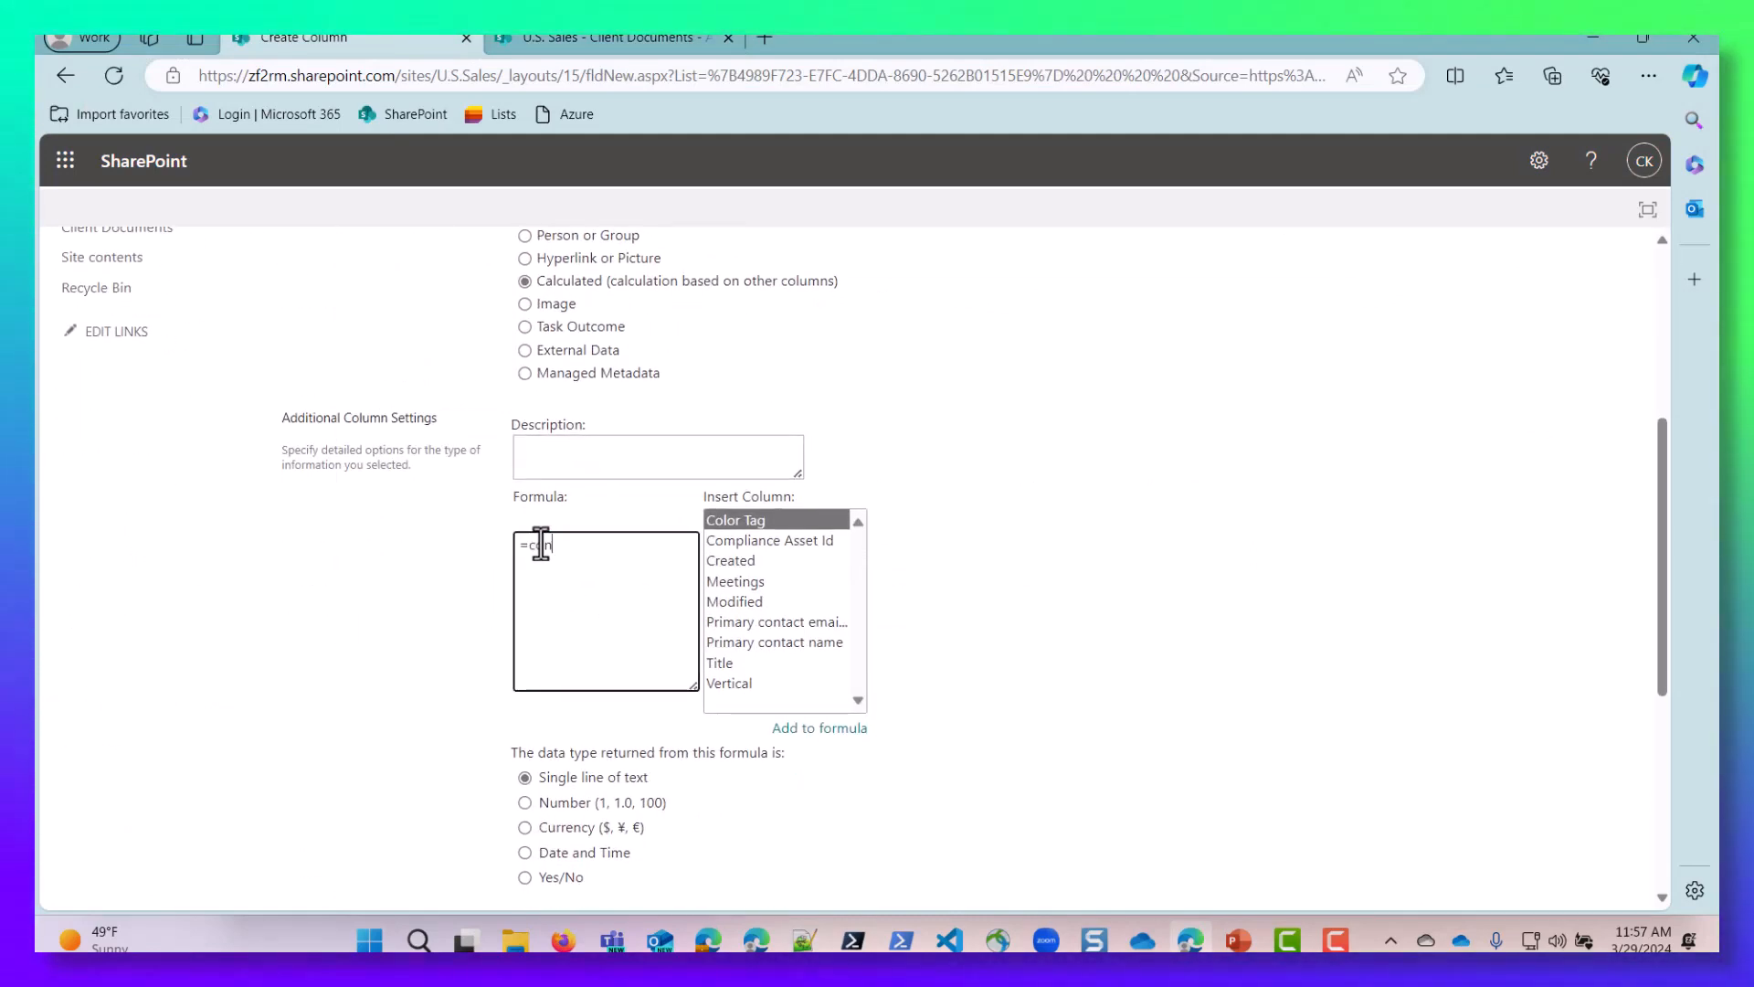
click(541, 544)
text(=concatenate)
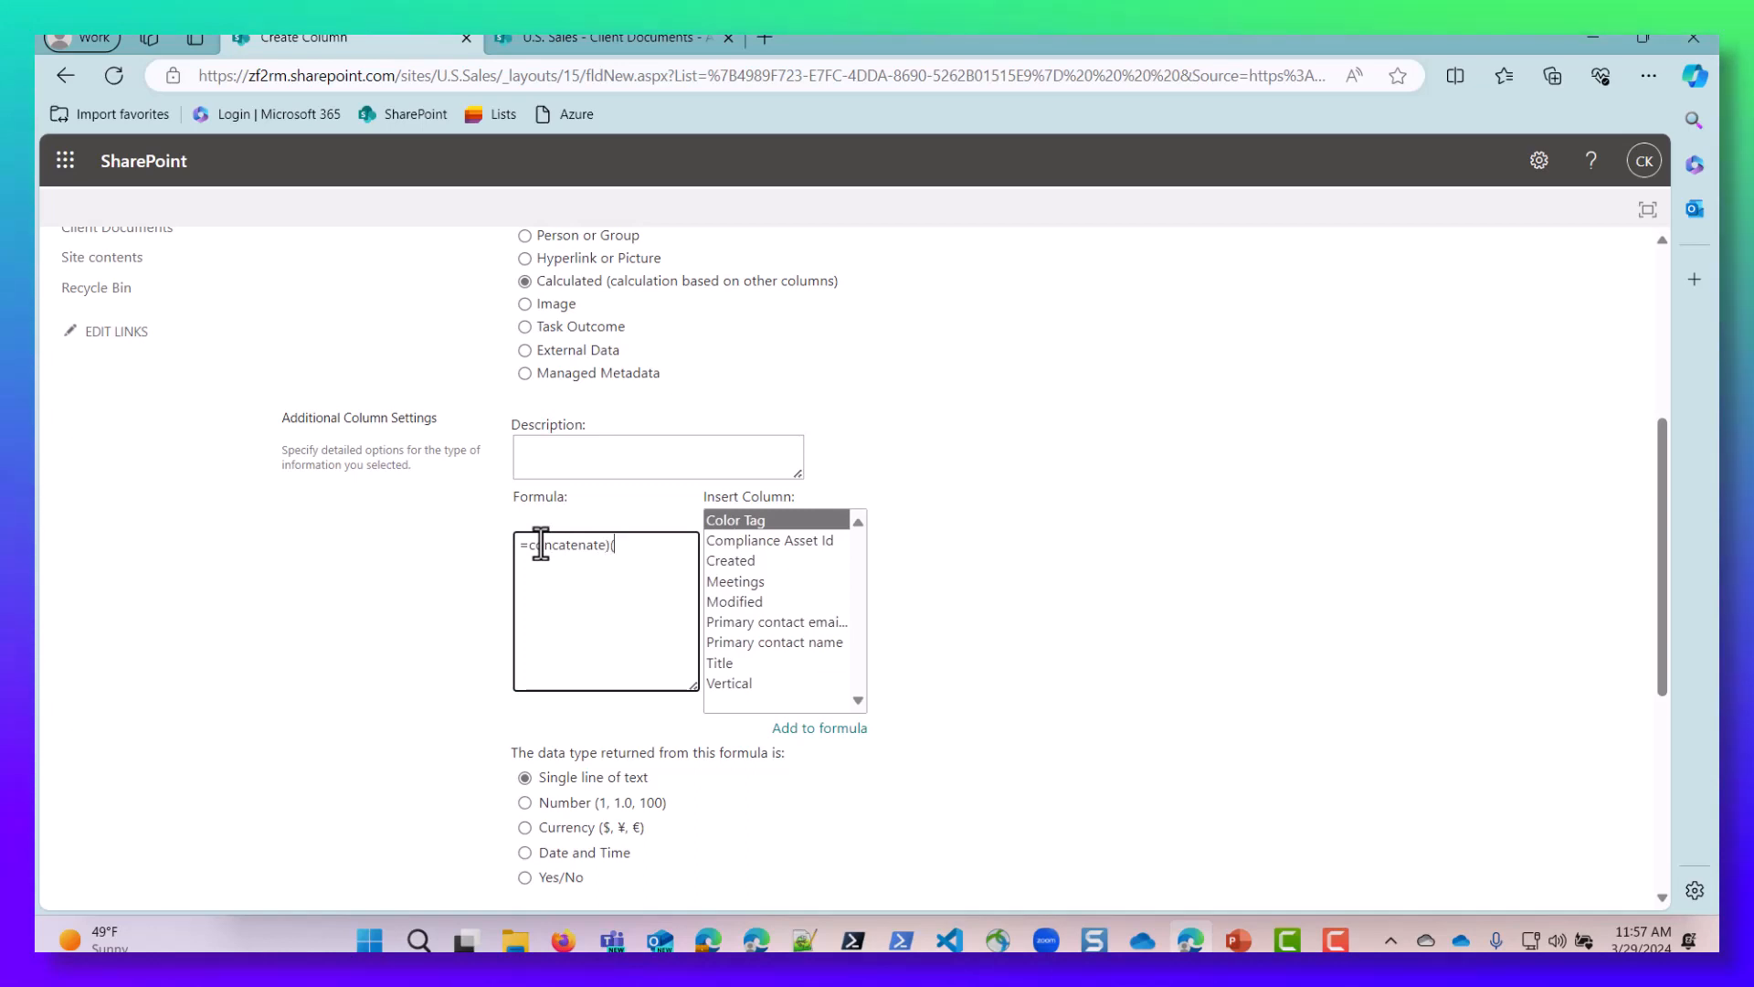
text(()
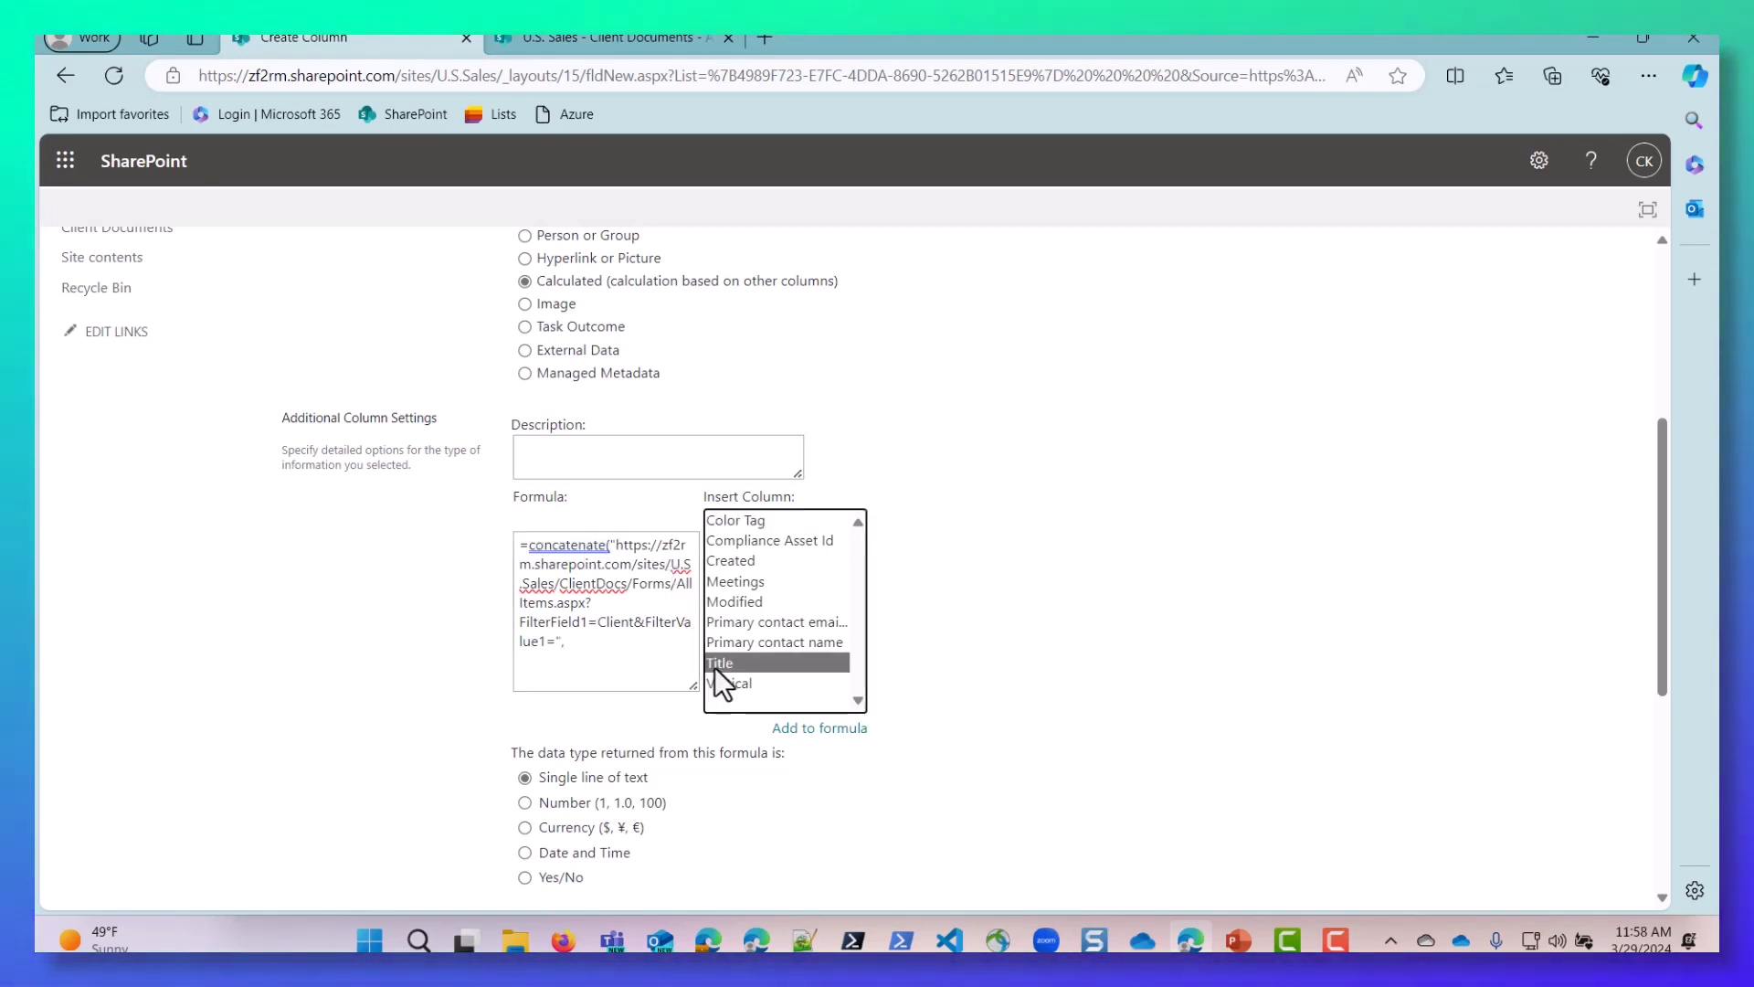
Step: Add the Title column to the formula, followed by a comma and an opening quotation mark
double_click(782, 664)
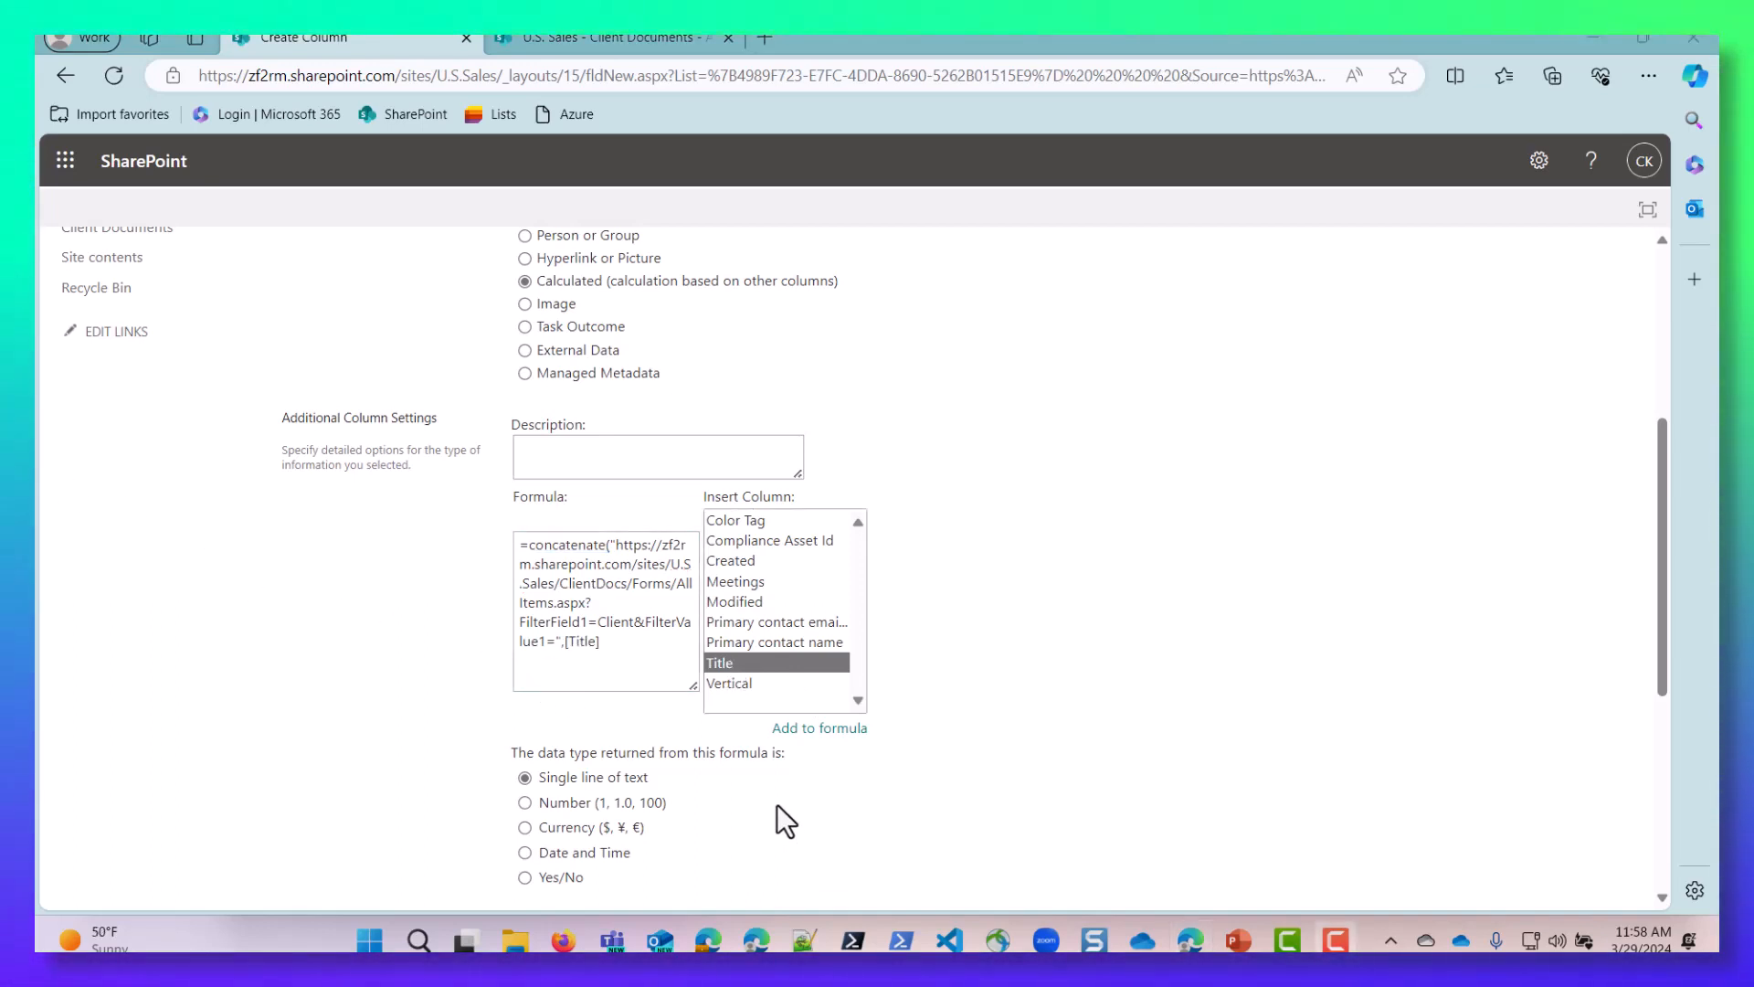
click(628, 645)
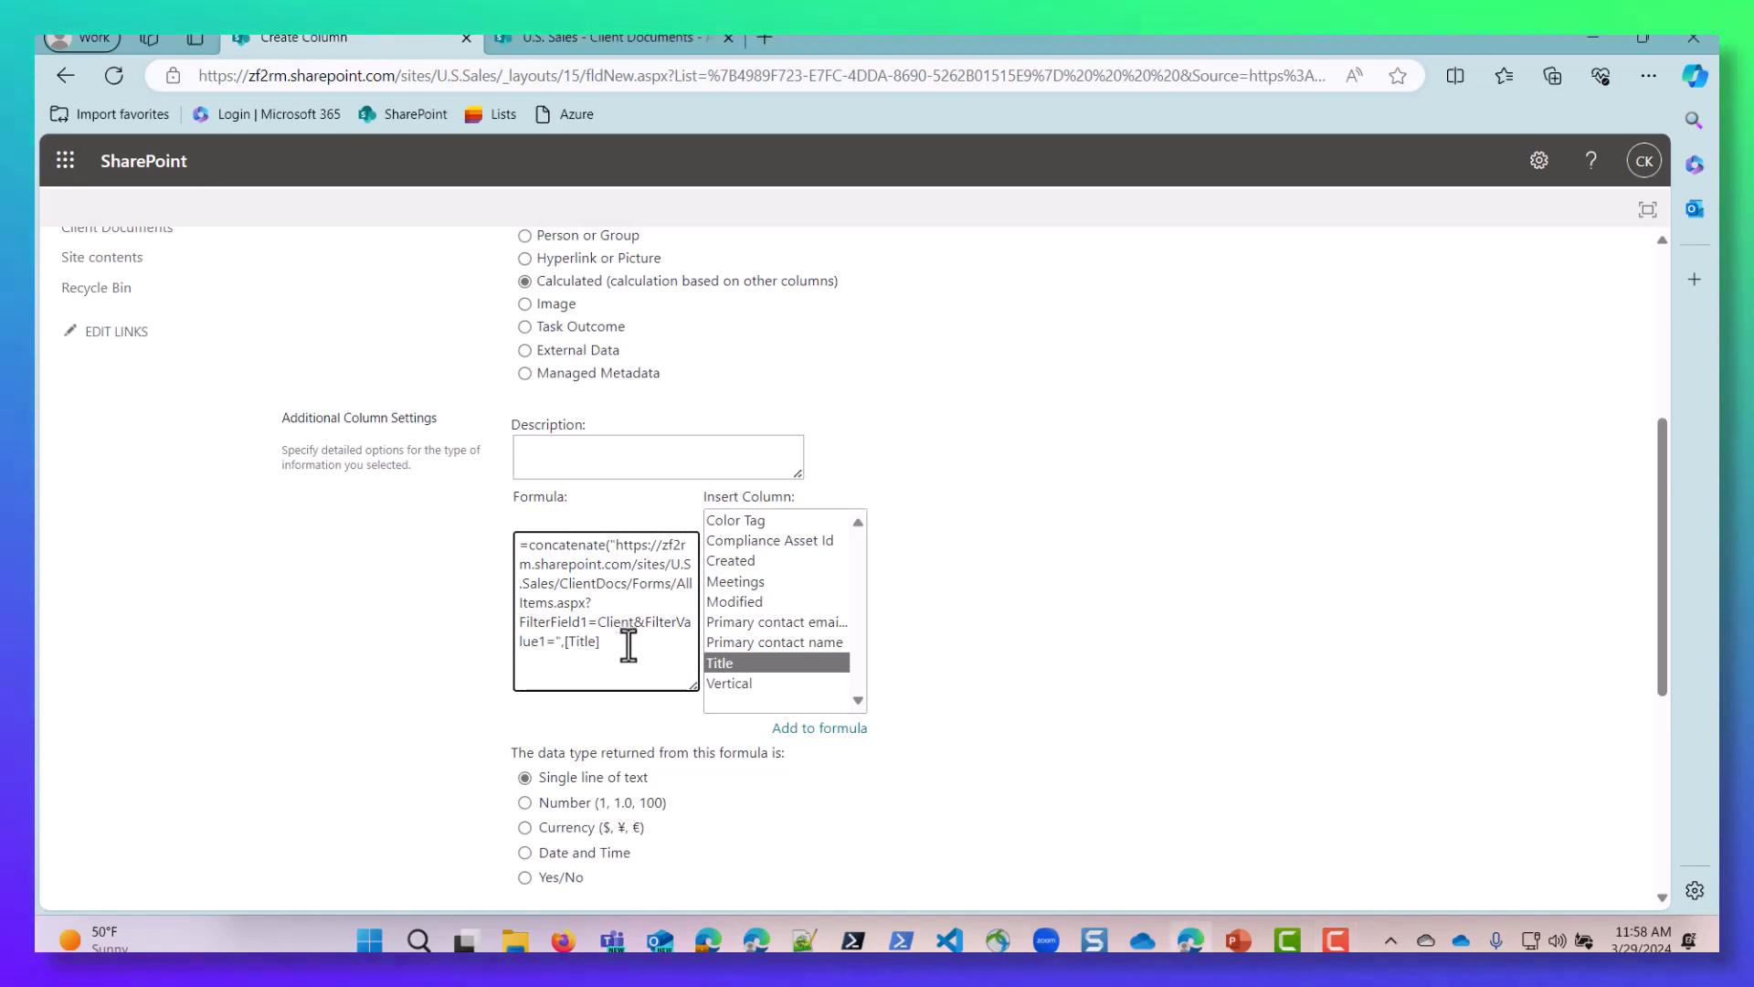
text(,)
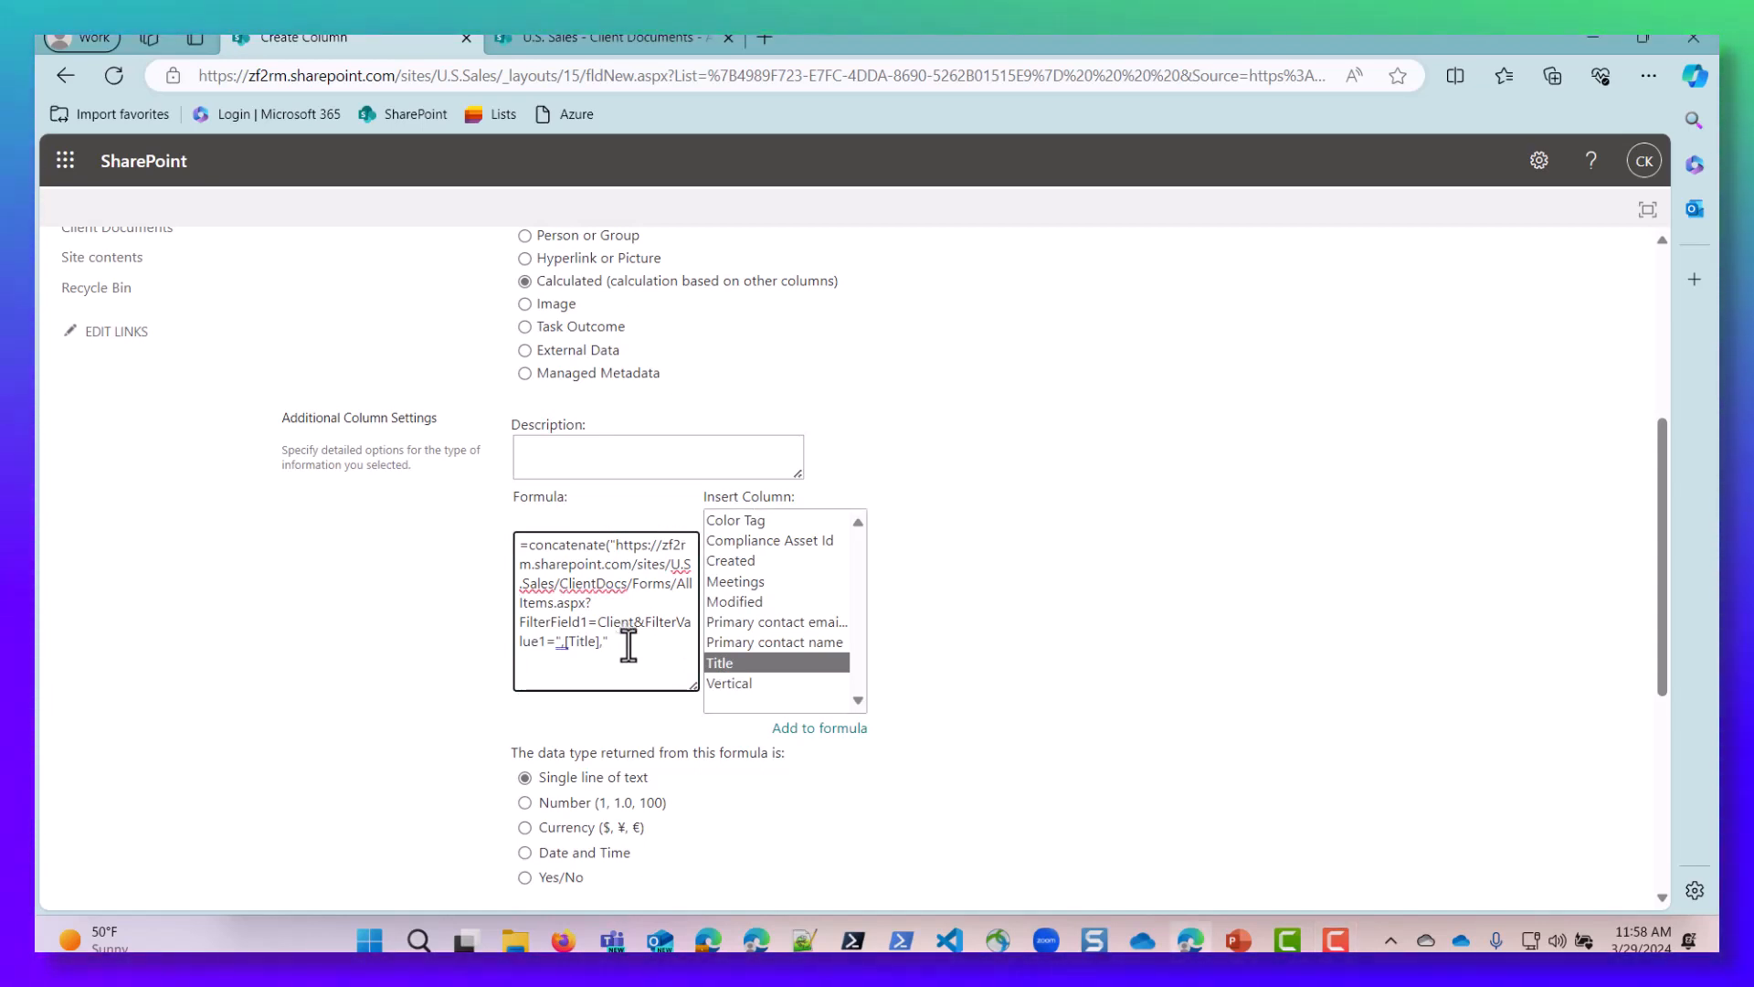
Step: Complete the formula with the copied URL remainder starting at &FilterType1=Lookup, a closing quotation mark and parenthesis, and create the Documents column
key(alt+Tab)
key(alt+Tab)
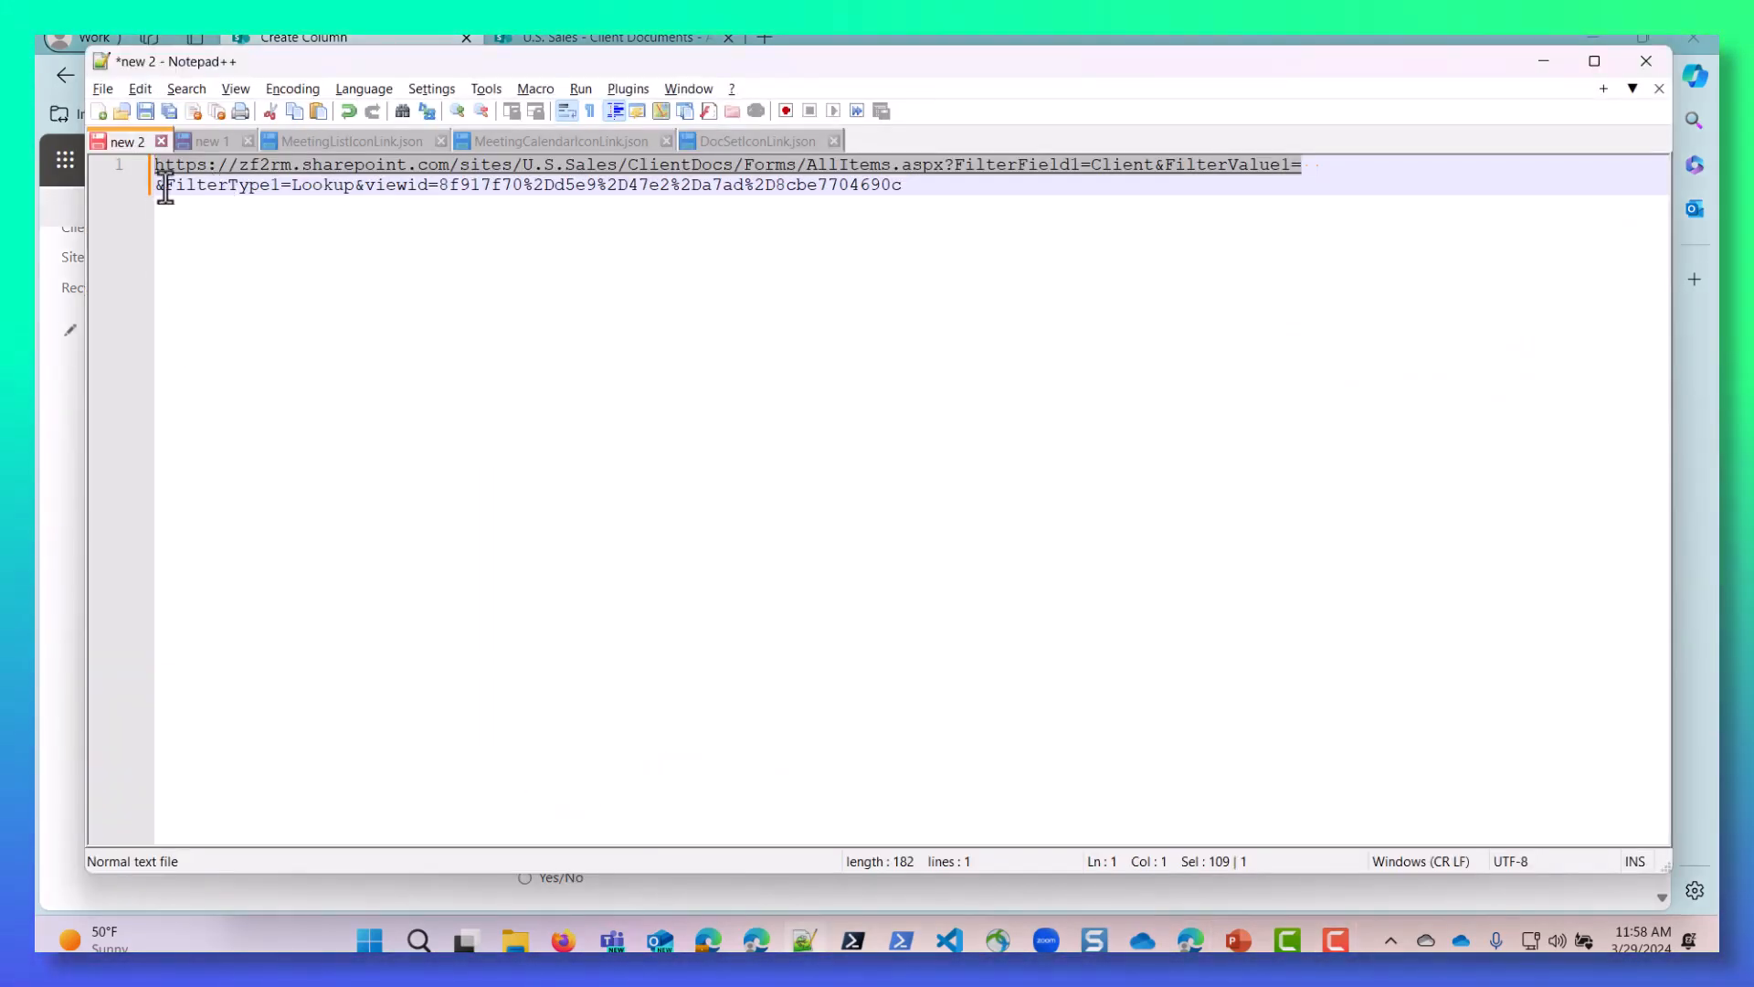
drag(157, 189, 995, 195)
key(ctrl+c)
key(alt+Tab)
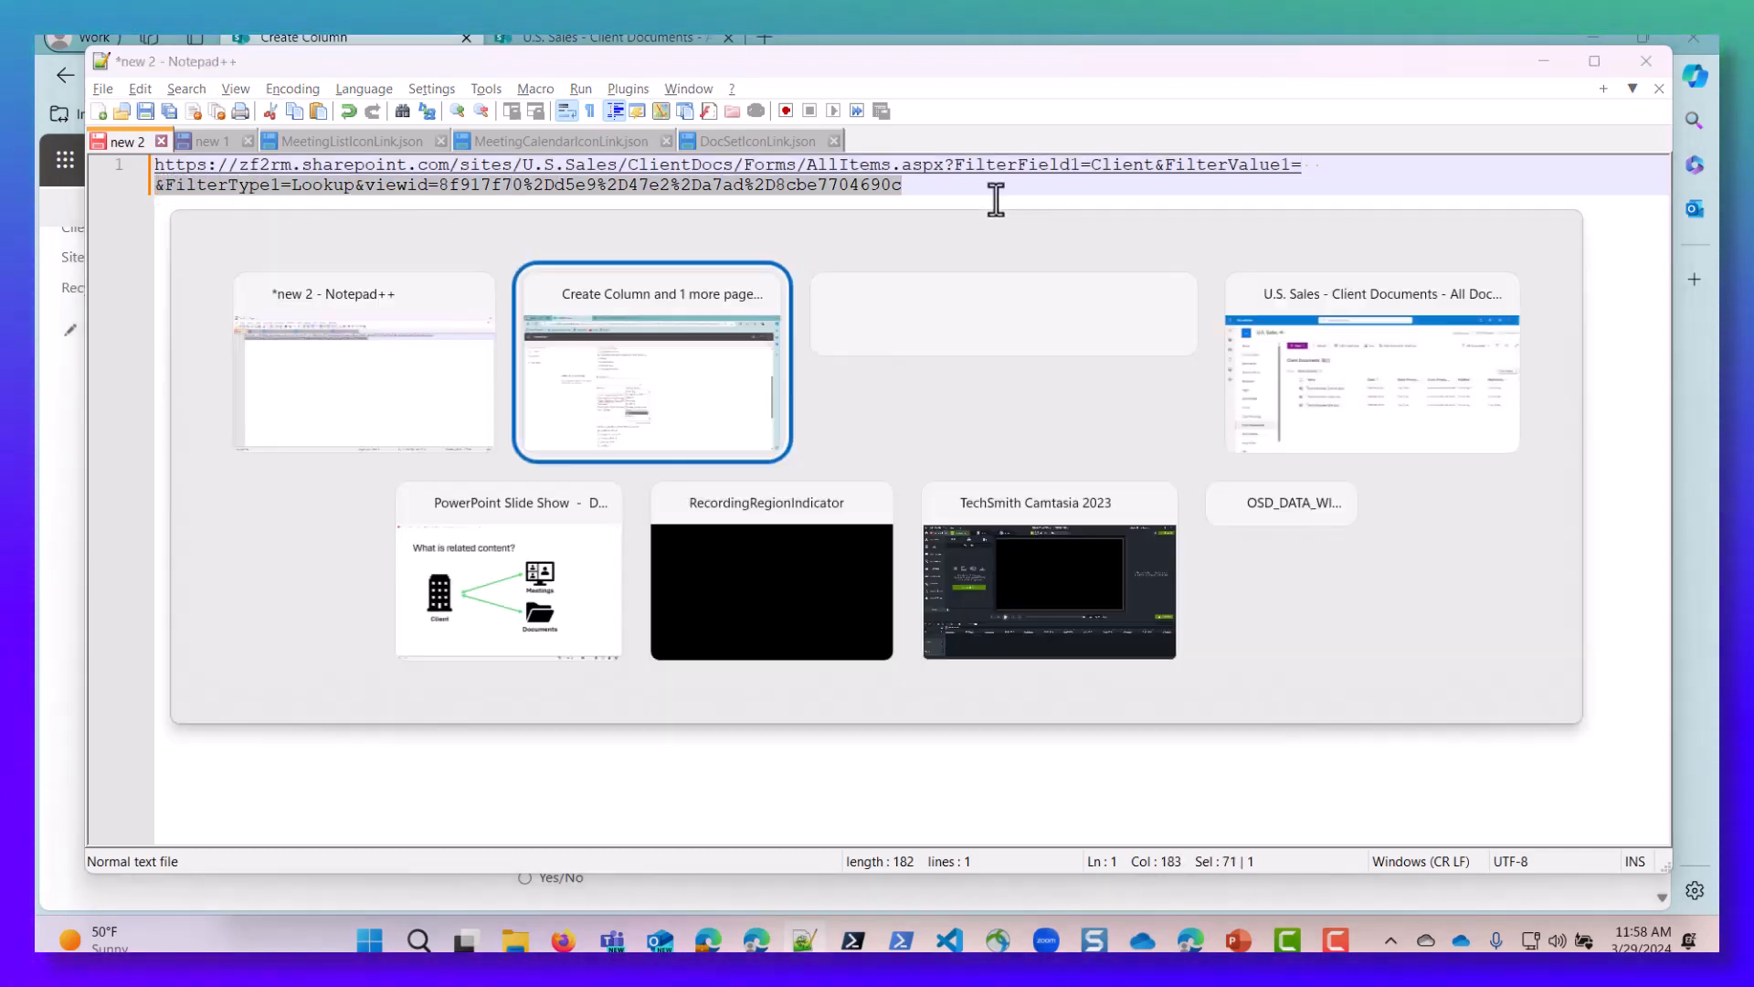
key(ctrl+v)
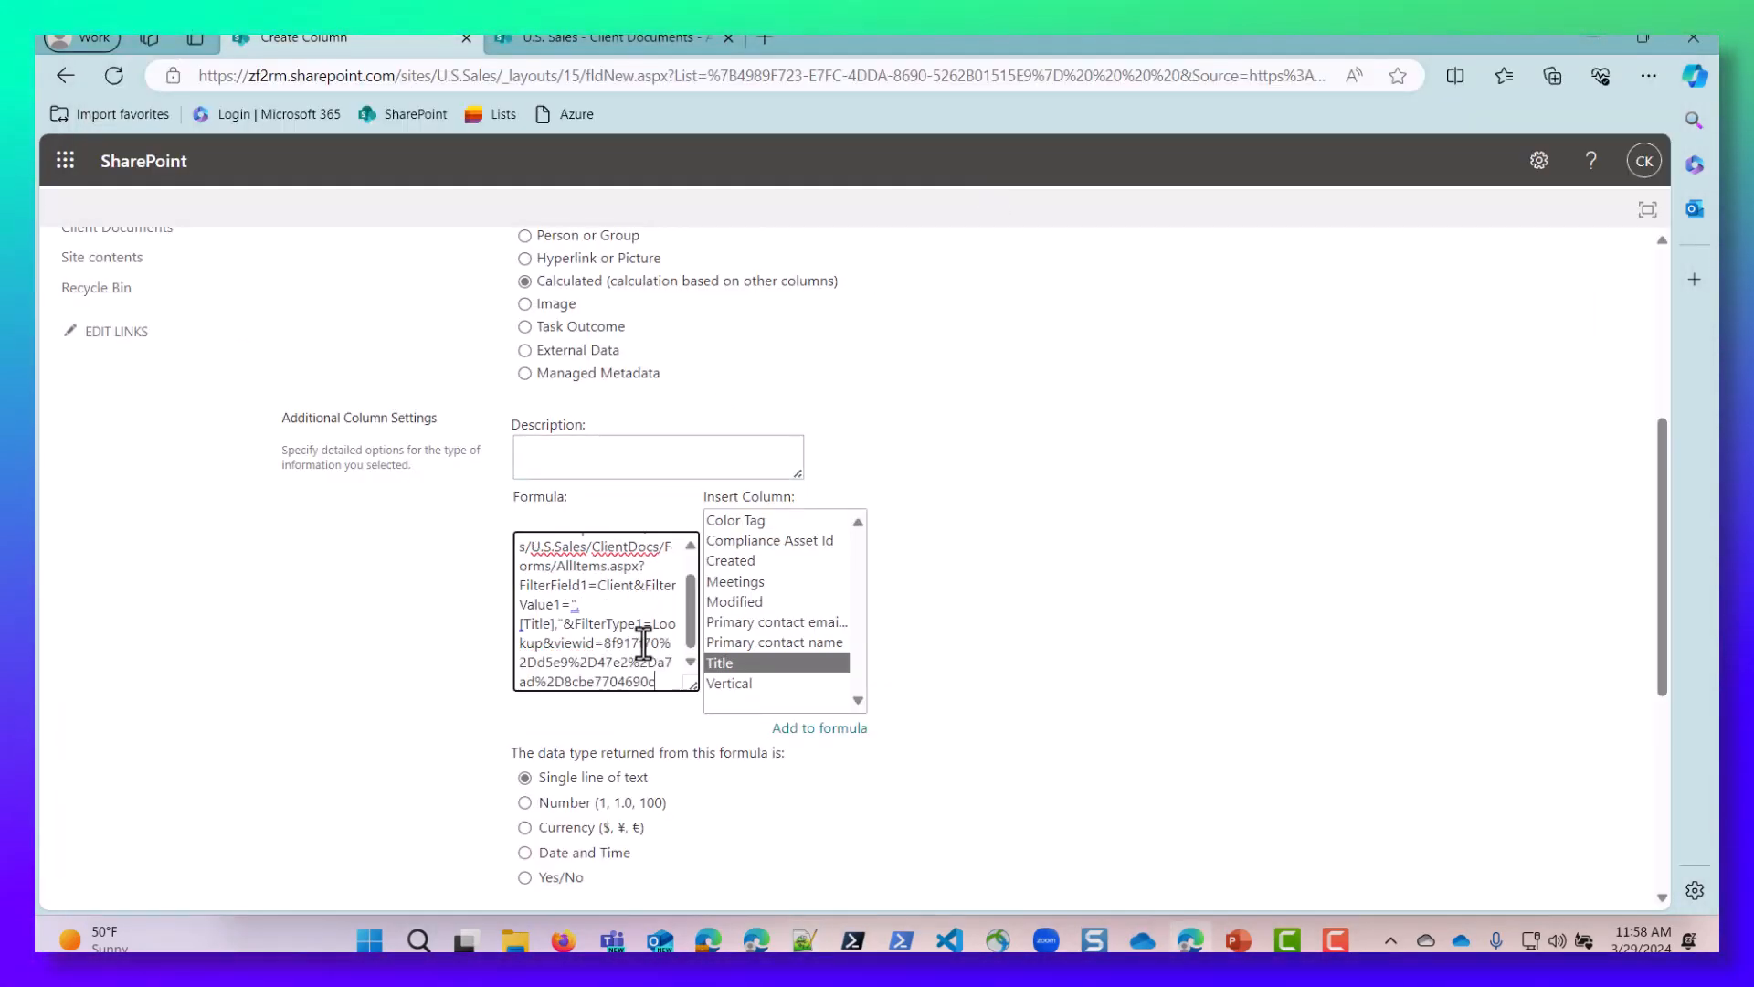
text())
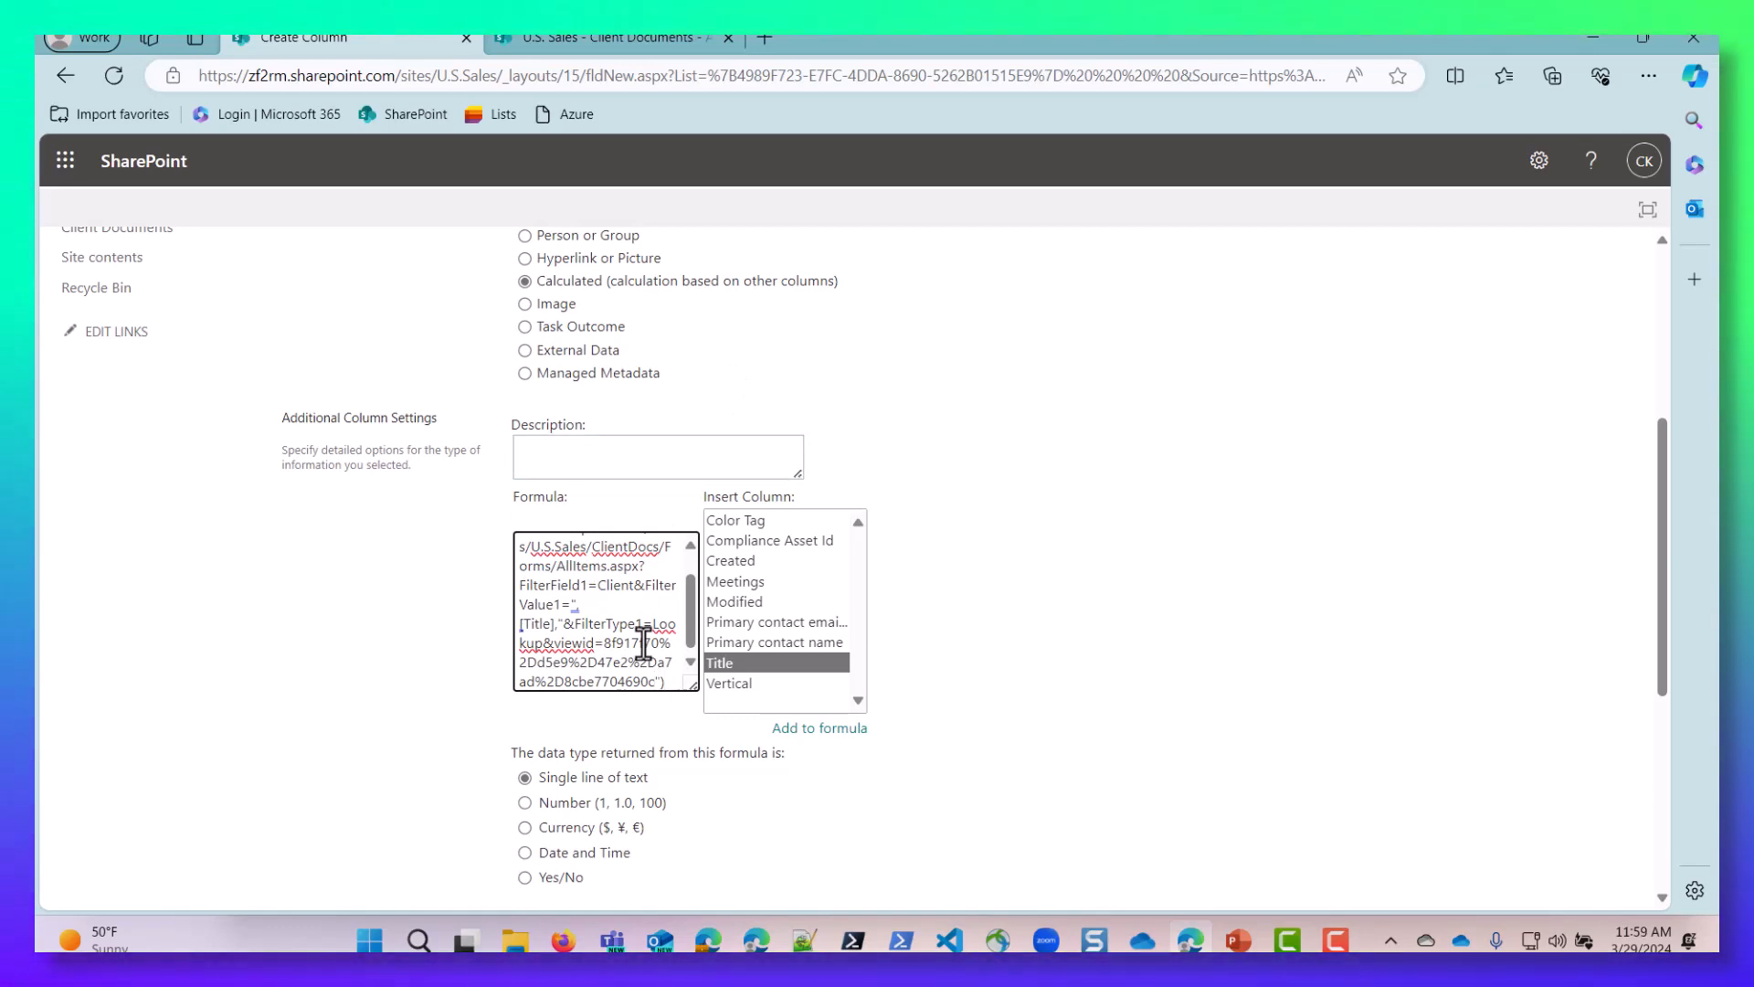
scroll(1083, 698, down, 5)
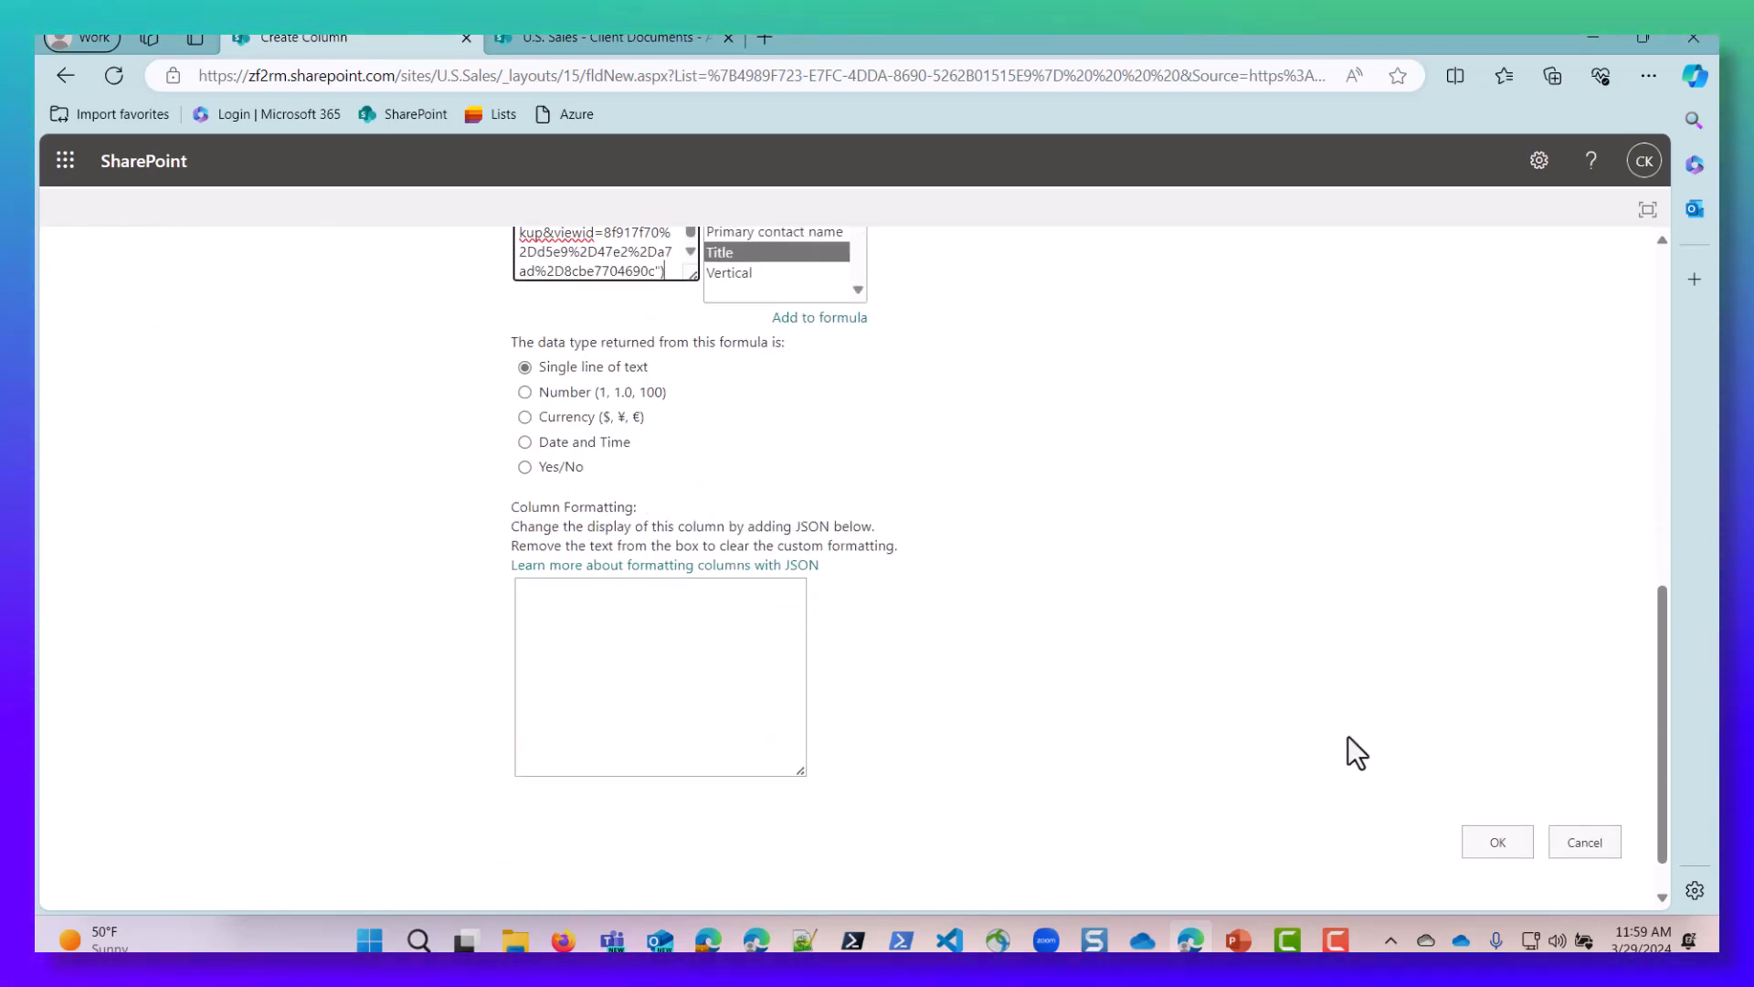
click(1489, 843)
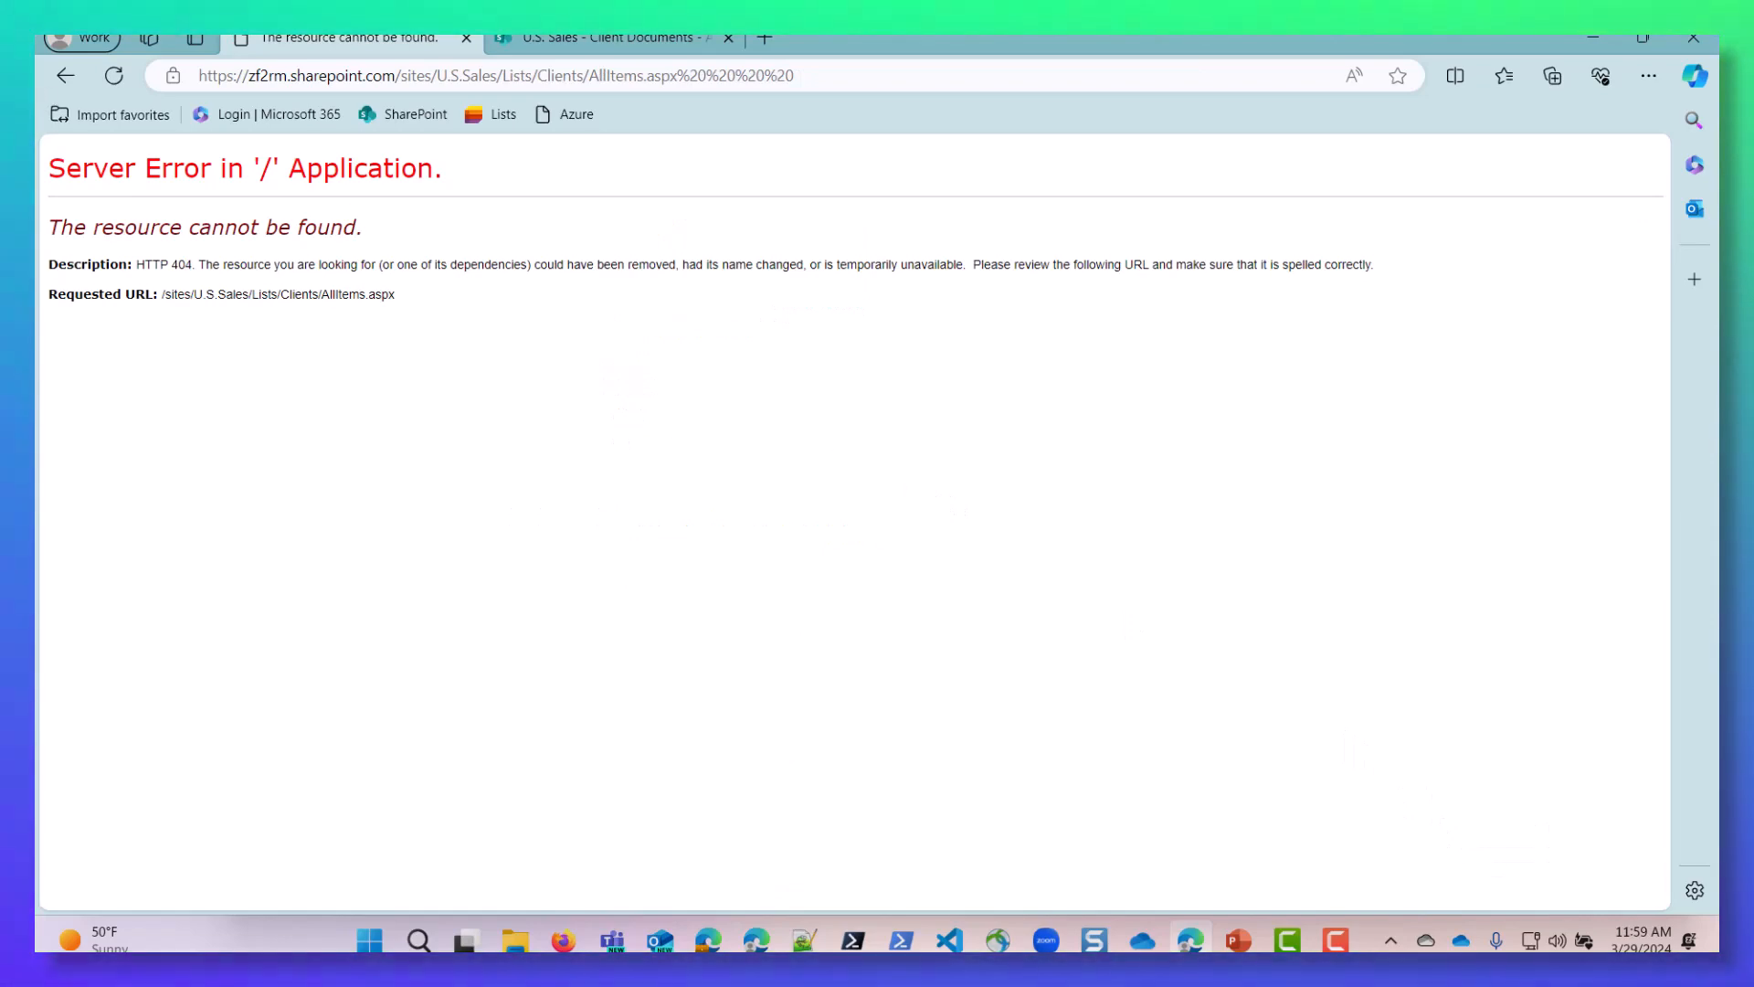
Step: Go back to the column creation form and try to submit the Documents column again
click(64, 76)
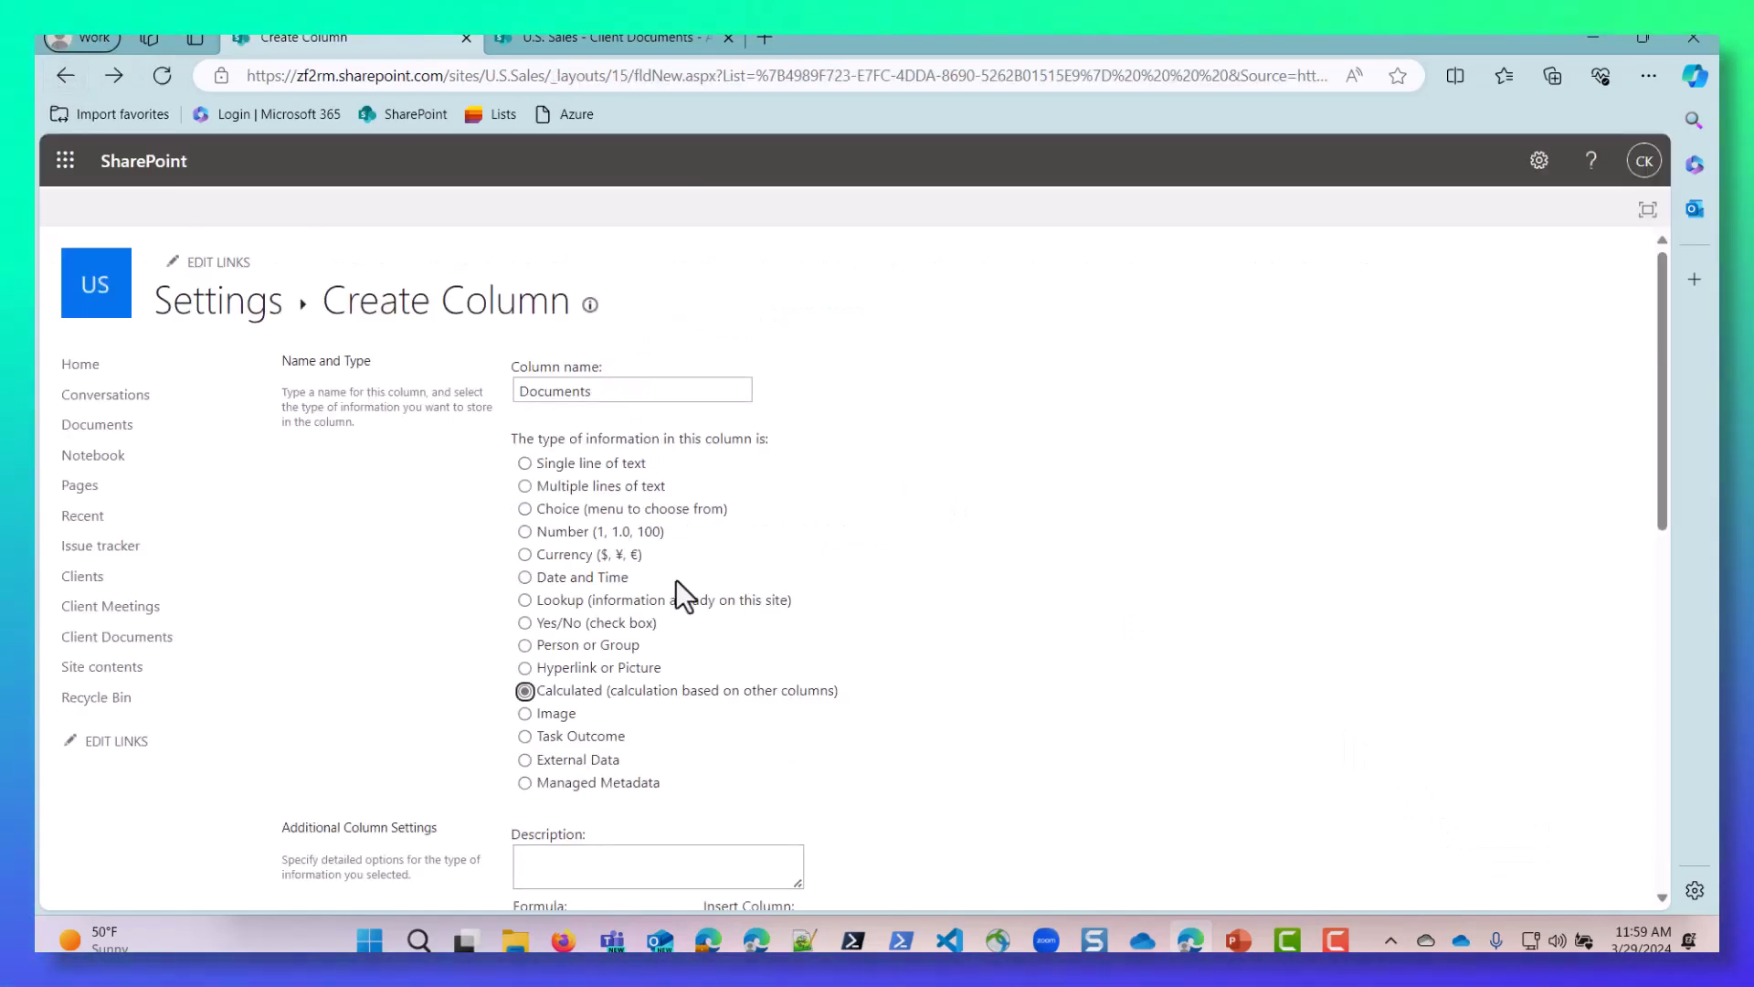
scroll(1292, 700, down, 10)
scroll(1499, 786, down, 1)
click(1502, 789)
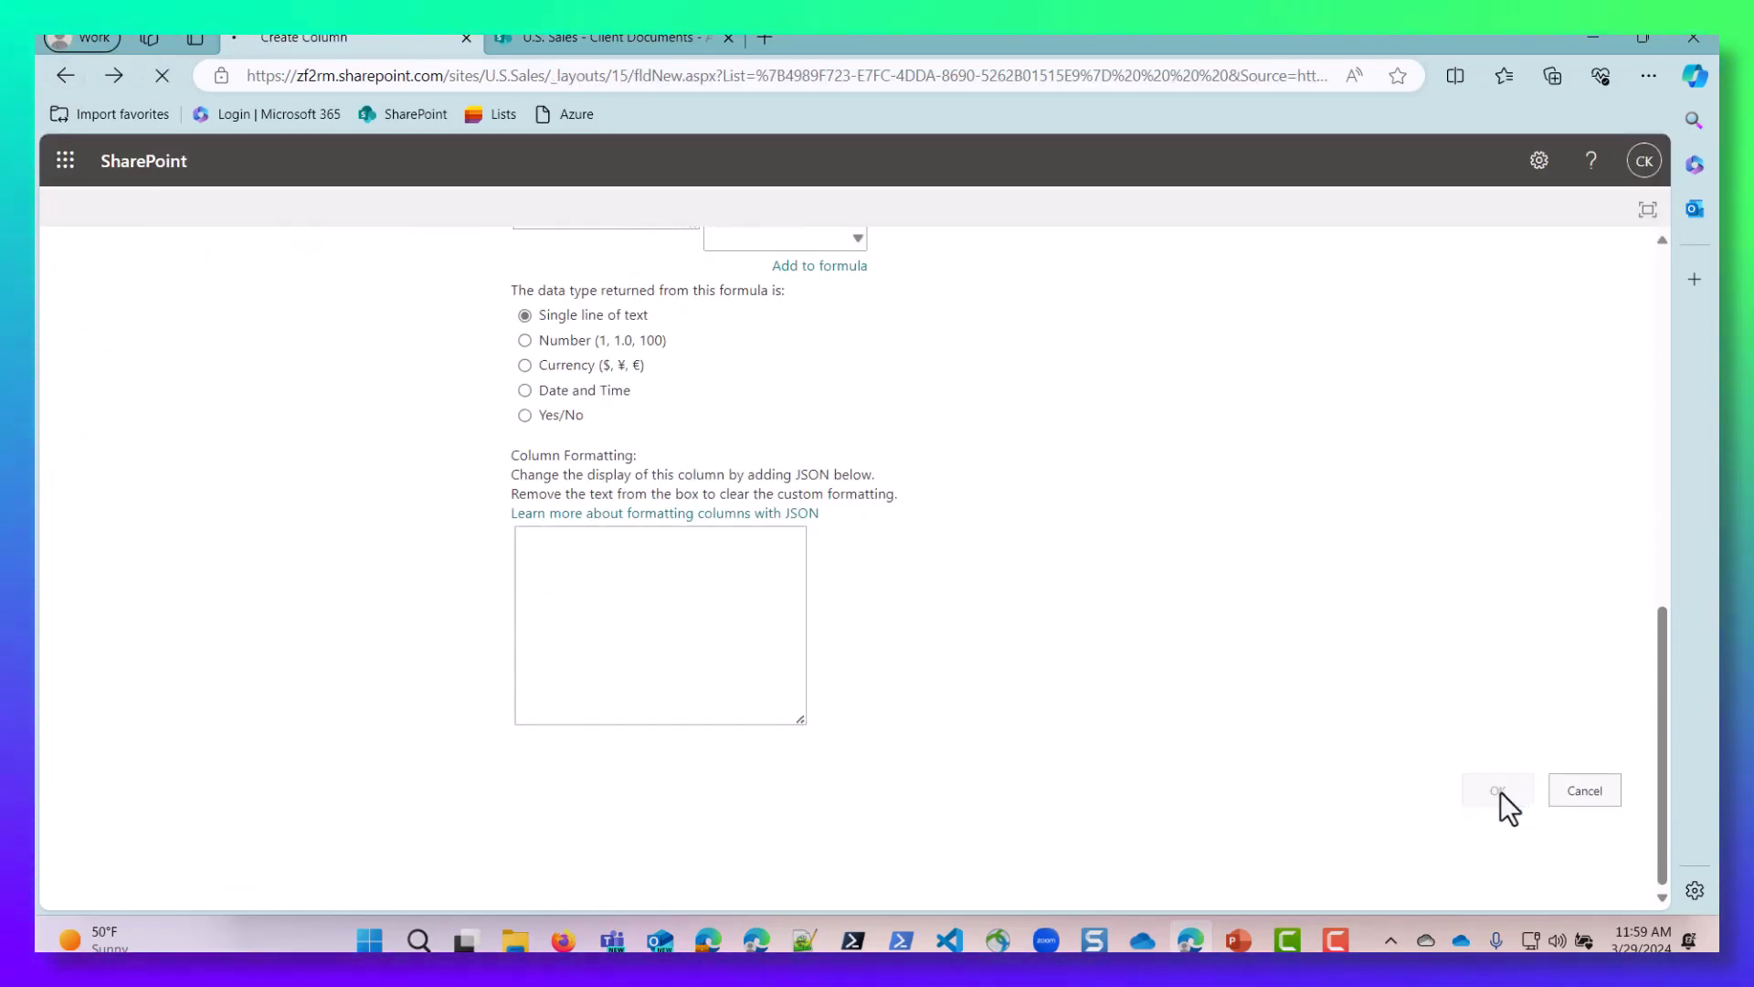
click(64, 76)
scroll(1499, 804, down, 10)
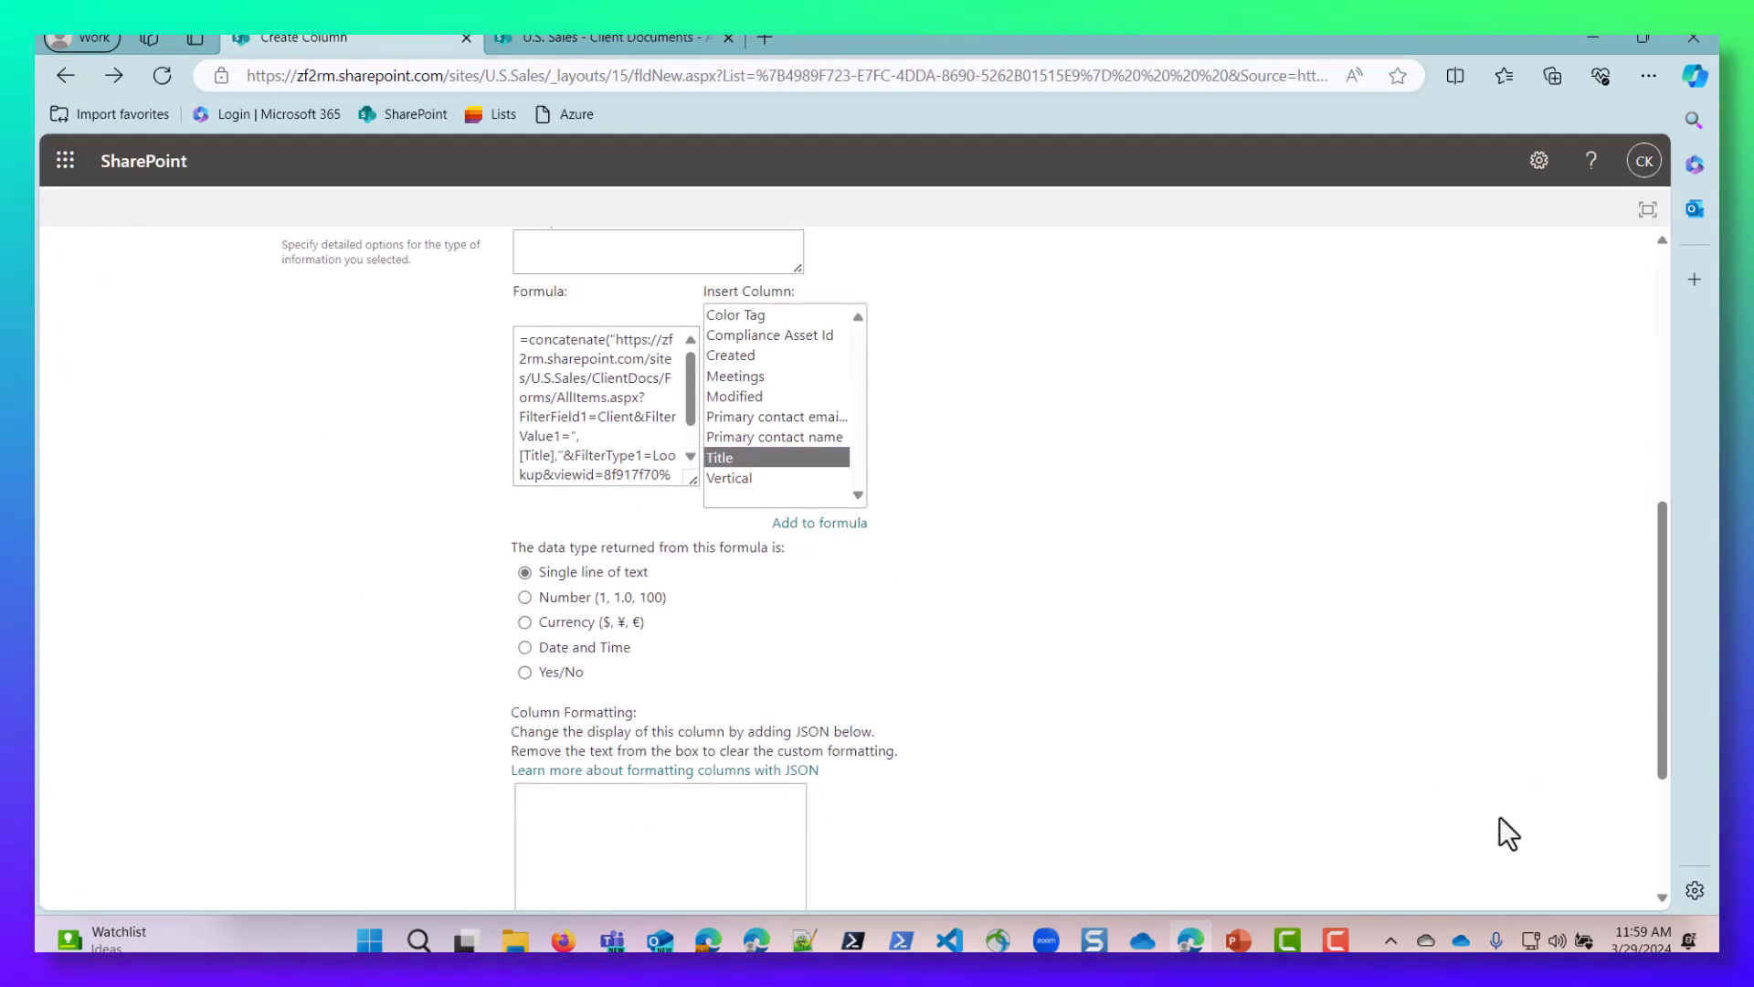
click(1498, 788)
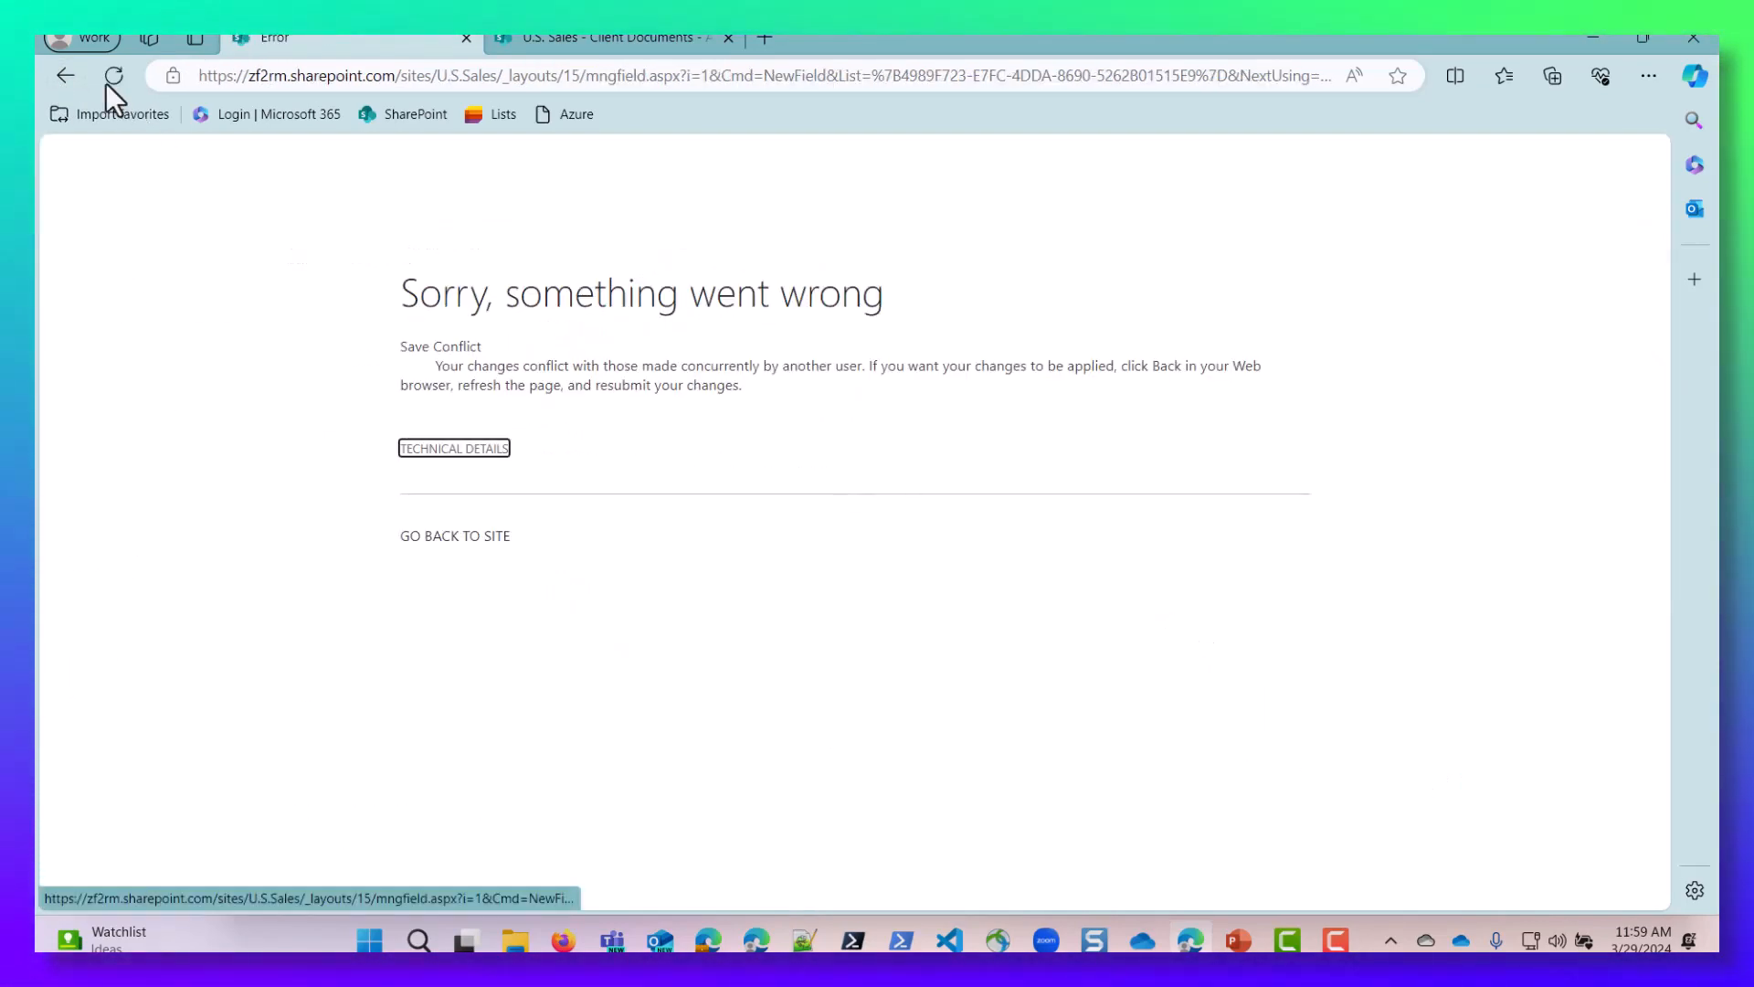
click(65, 73)
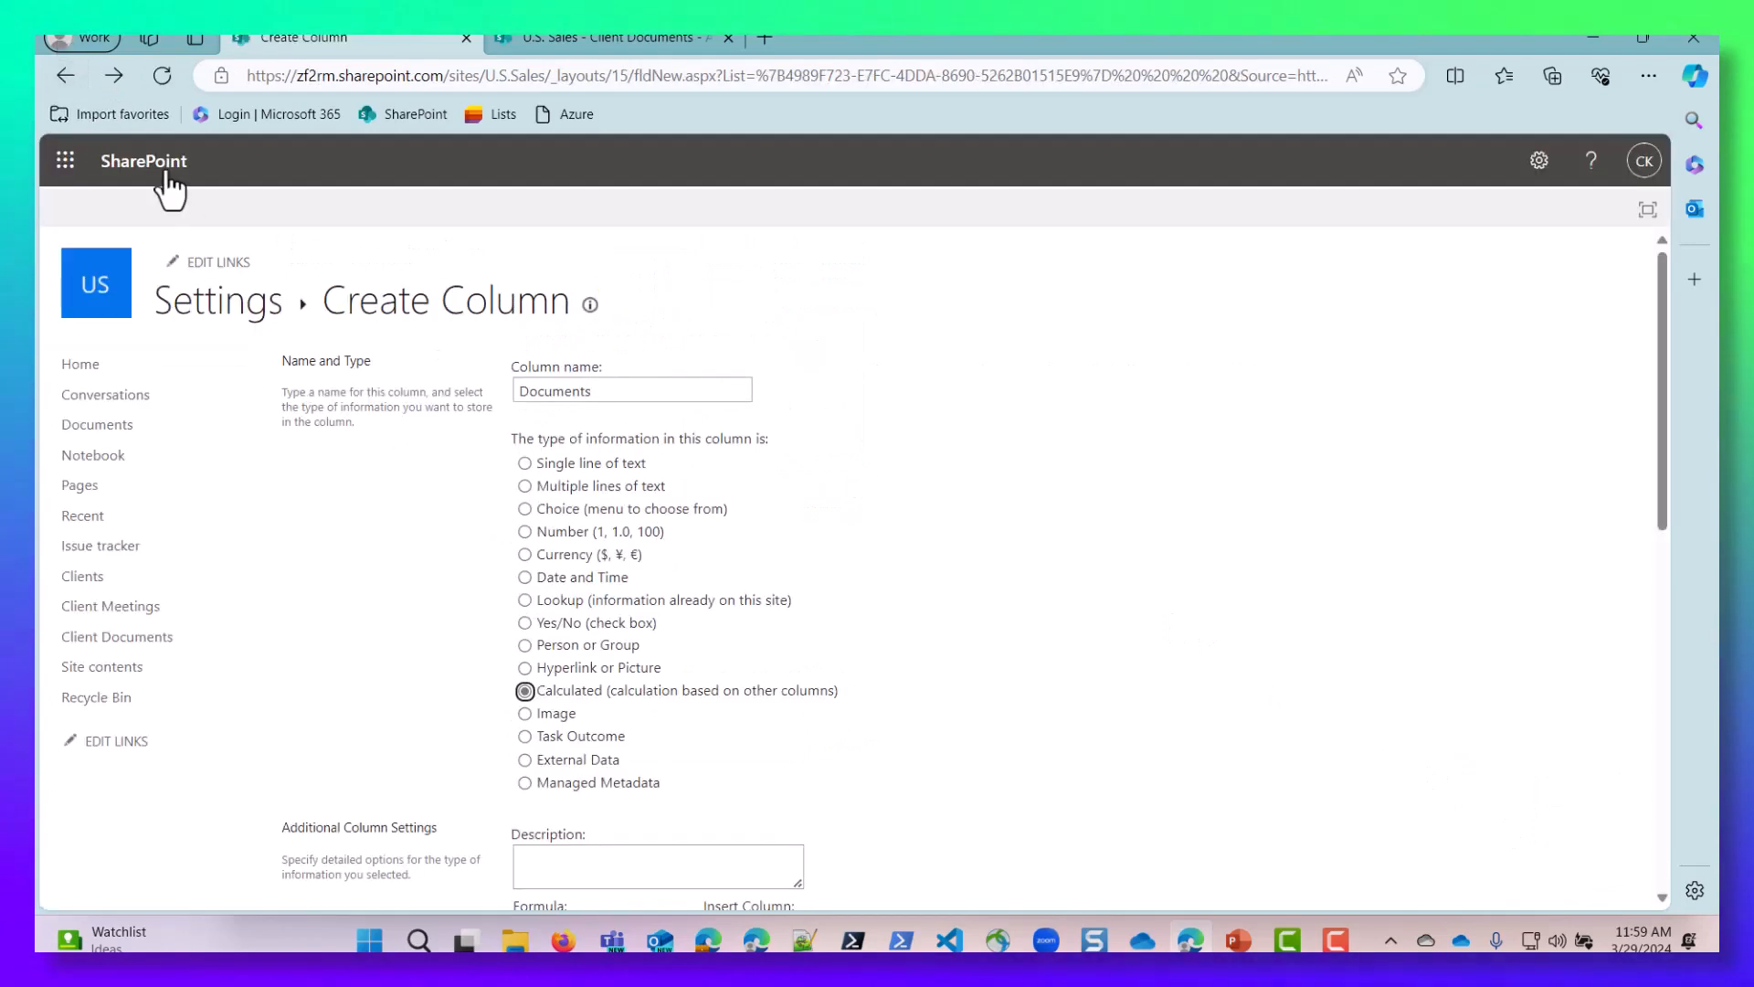
Step: Open the Documents column from the Clients list settings and check its formula
click(219, 303)
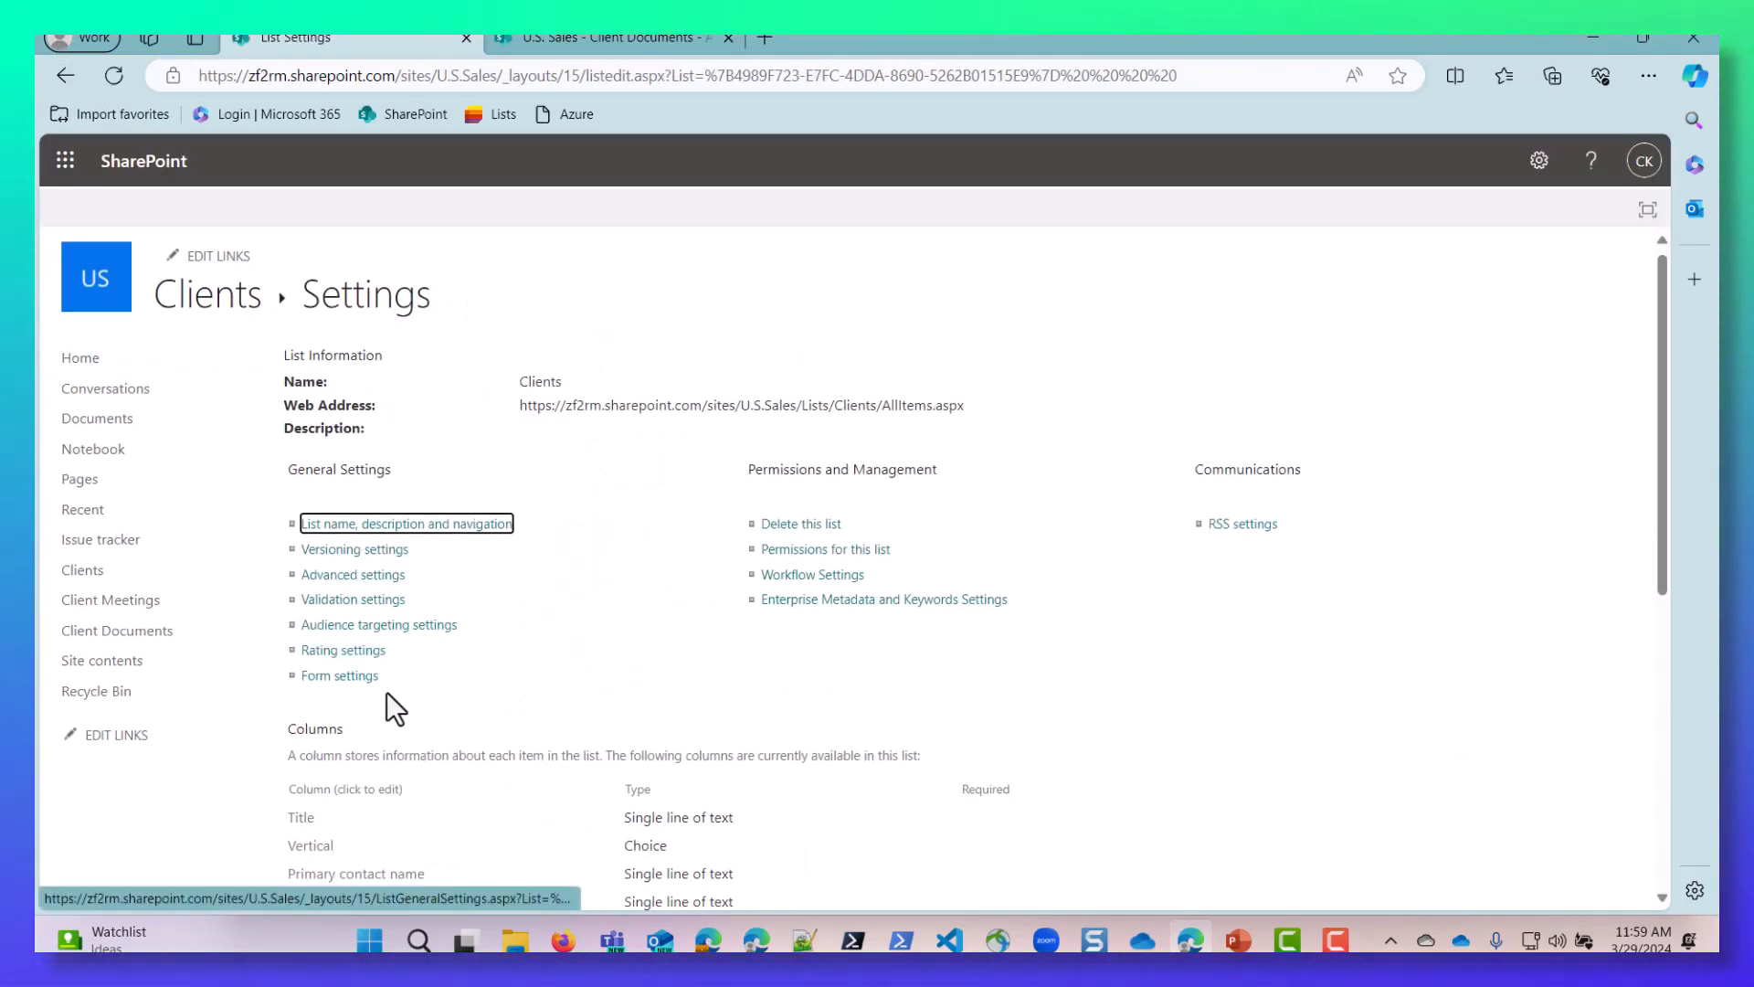
scroll(365, 667, down, 3)
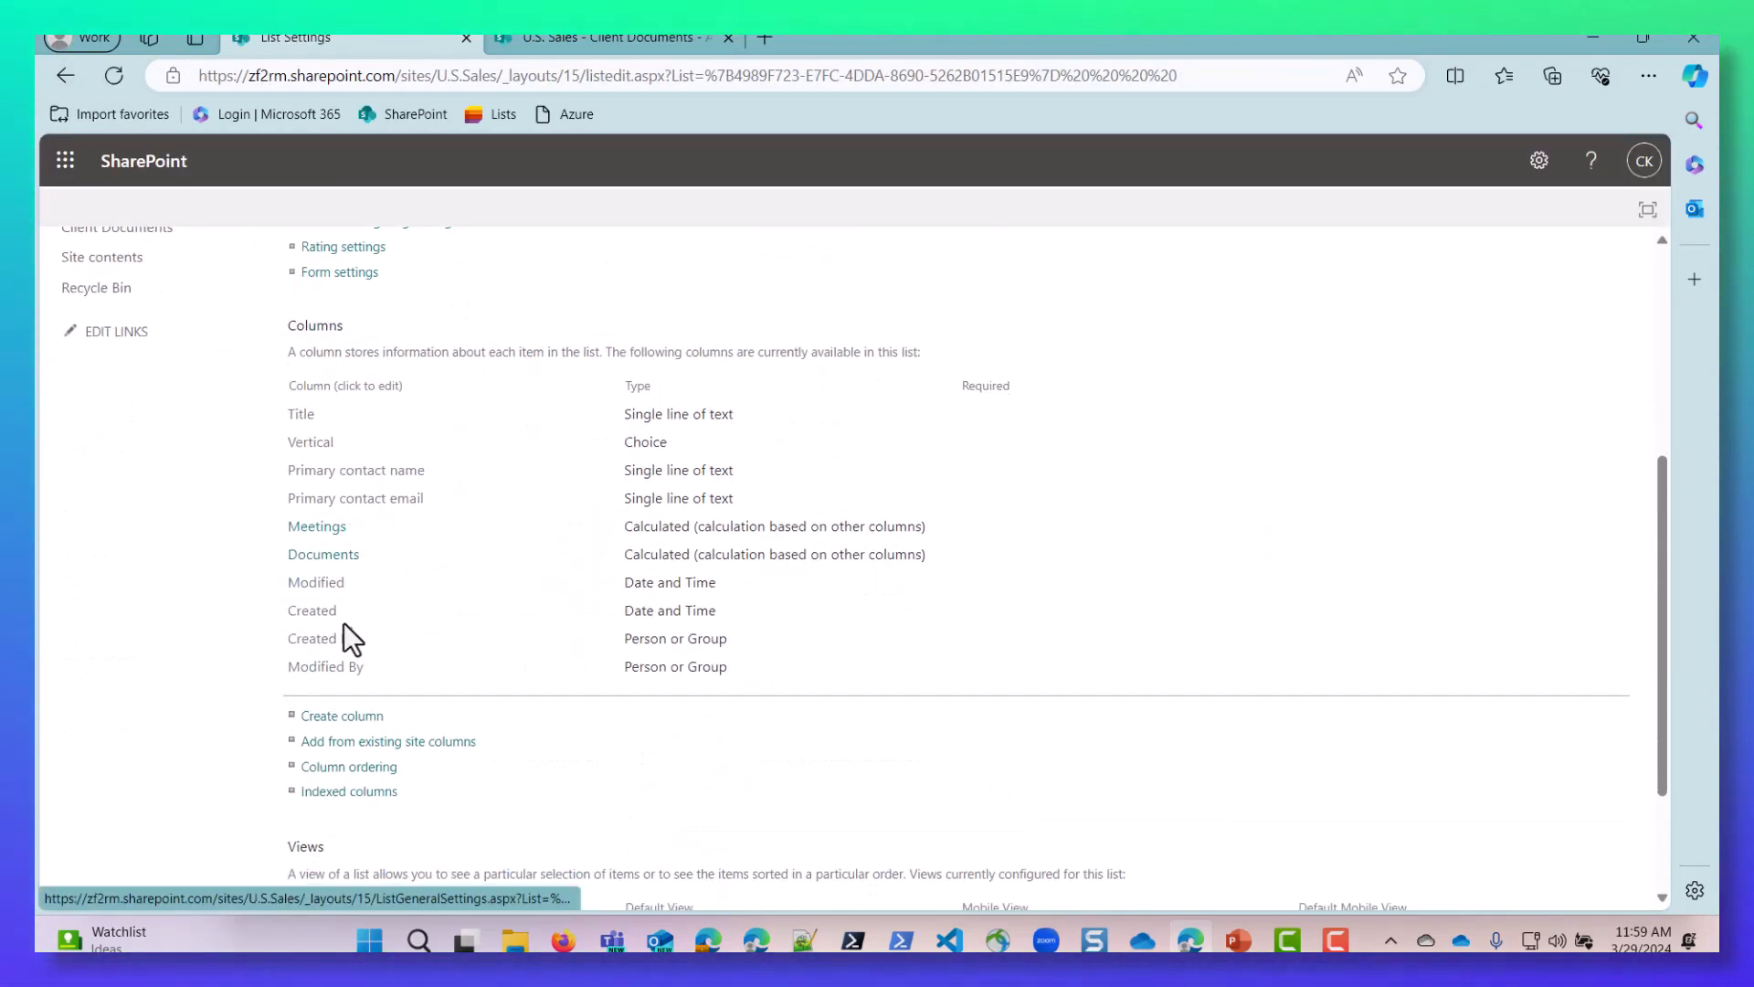
click(320, 557)
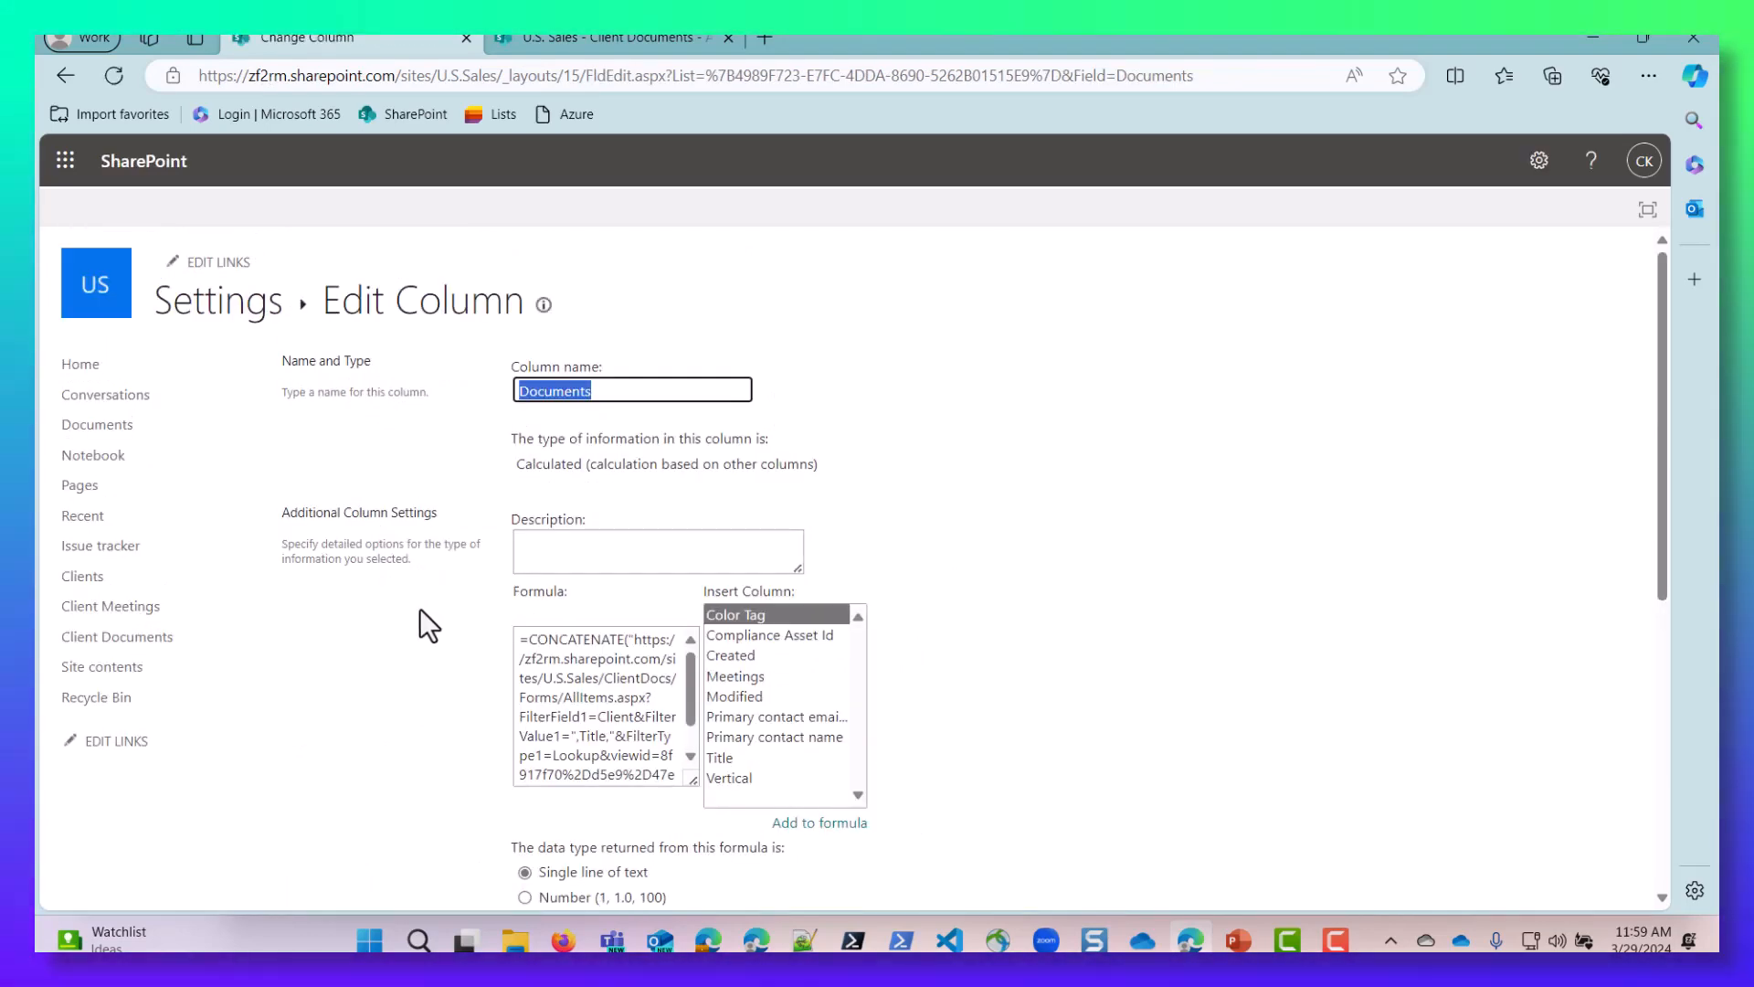
scroll(571, 631, down, 3)
scroll(578, 599, down, 1)
scroll(577, 598, up, 3)
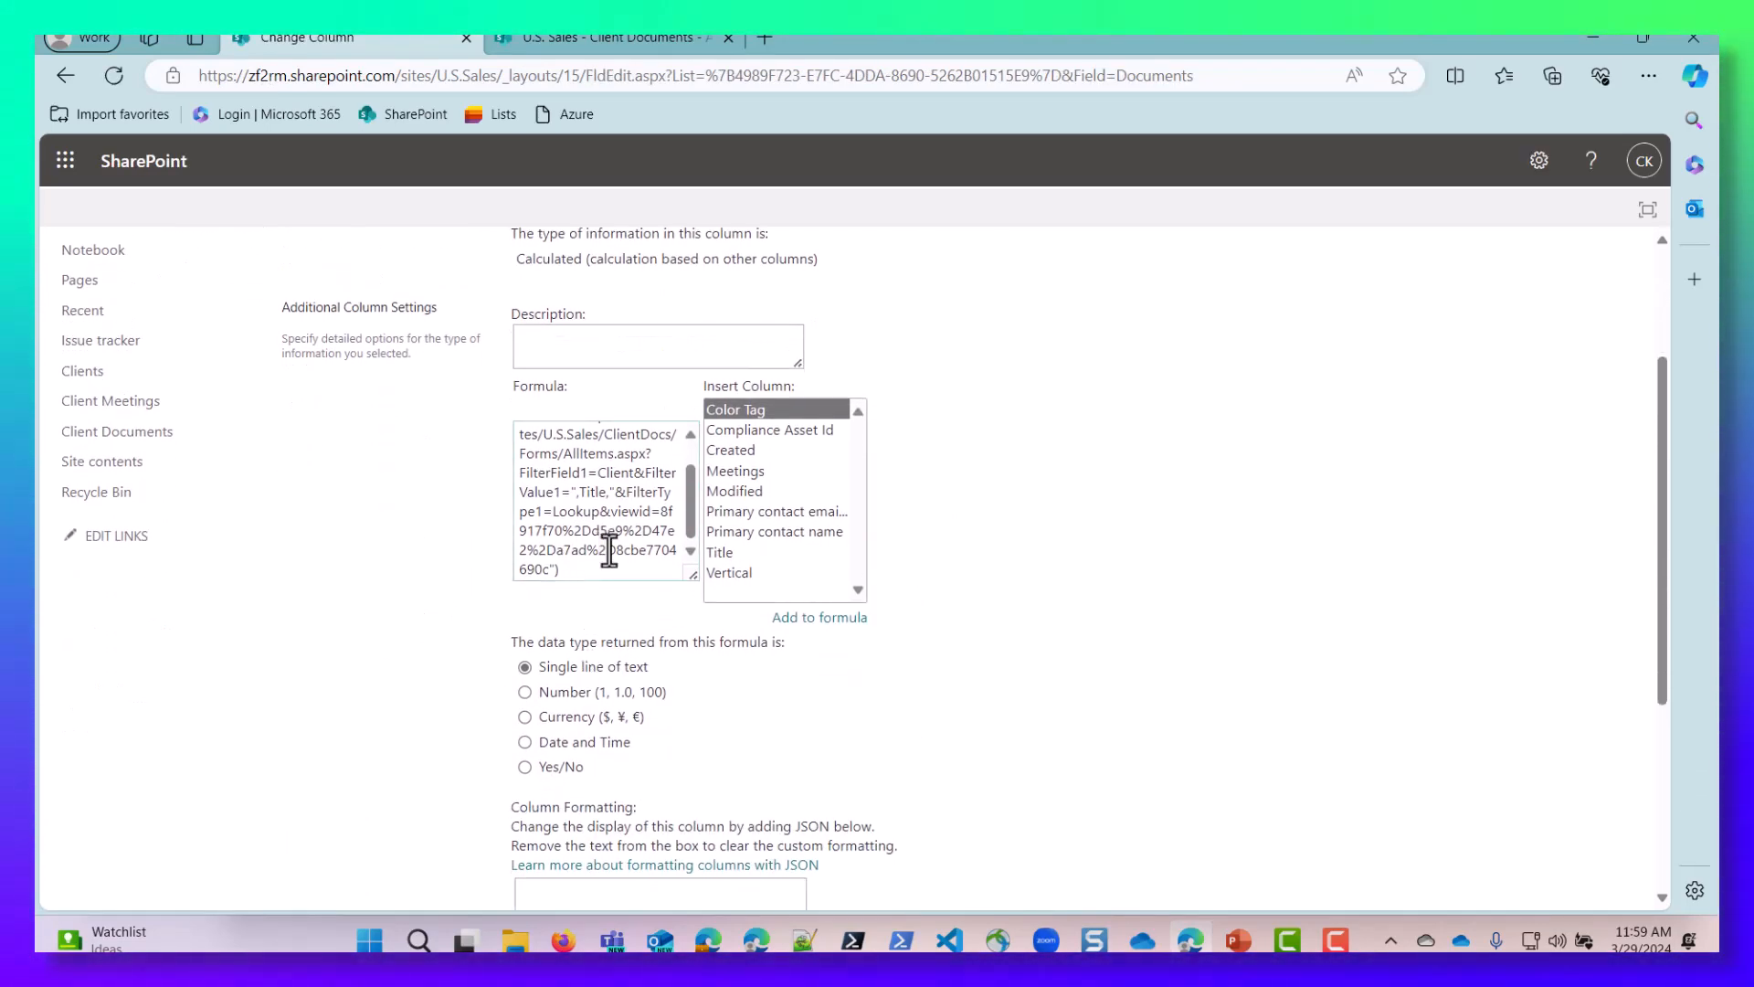
Step: Review the Documents column's settings, leave them without saving, and return to the Clients list
scroll(822, 612, up, 5)
scroll(1370, 776, down, 6)
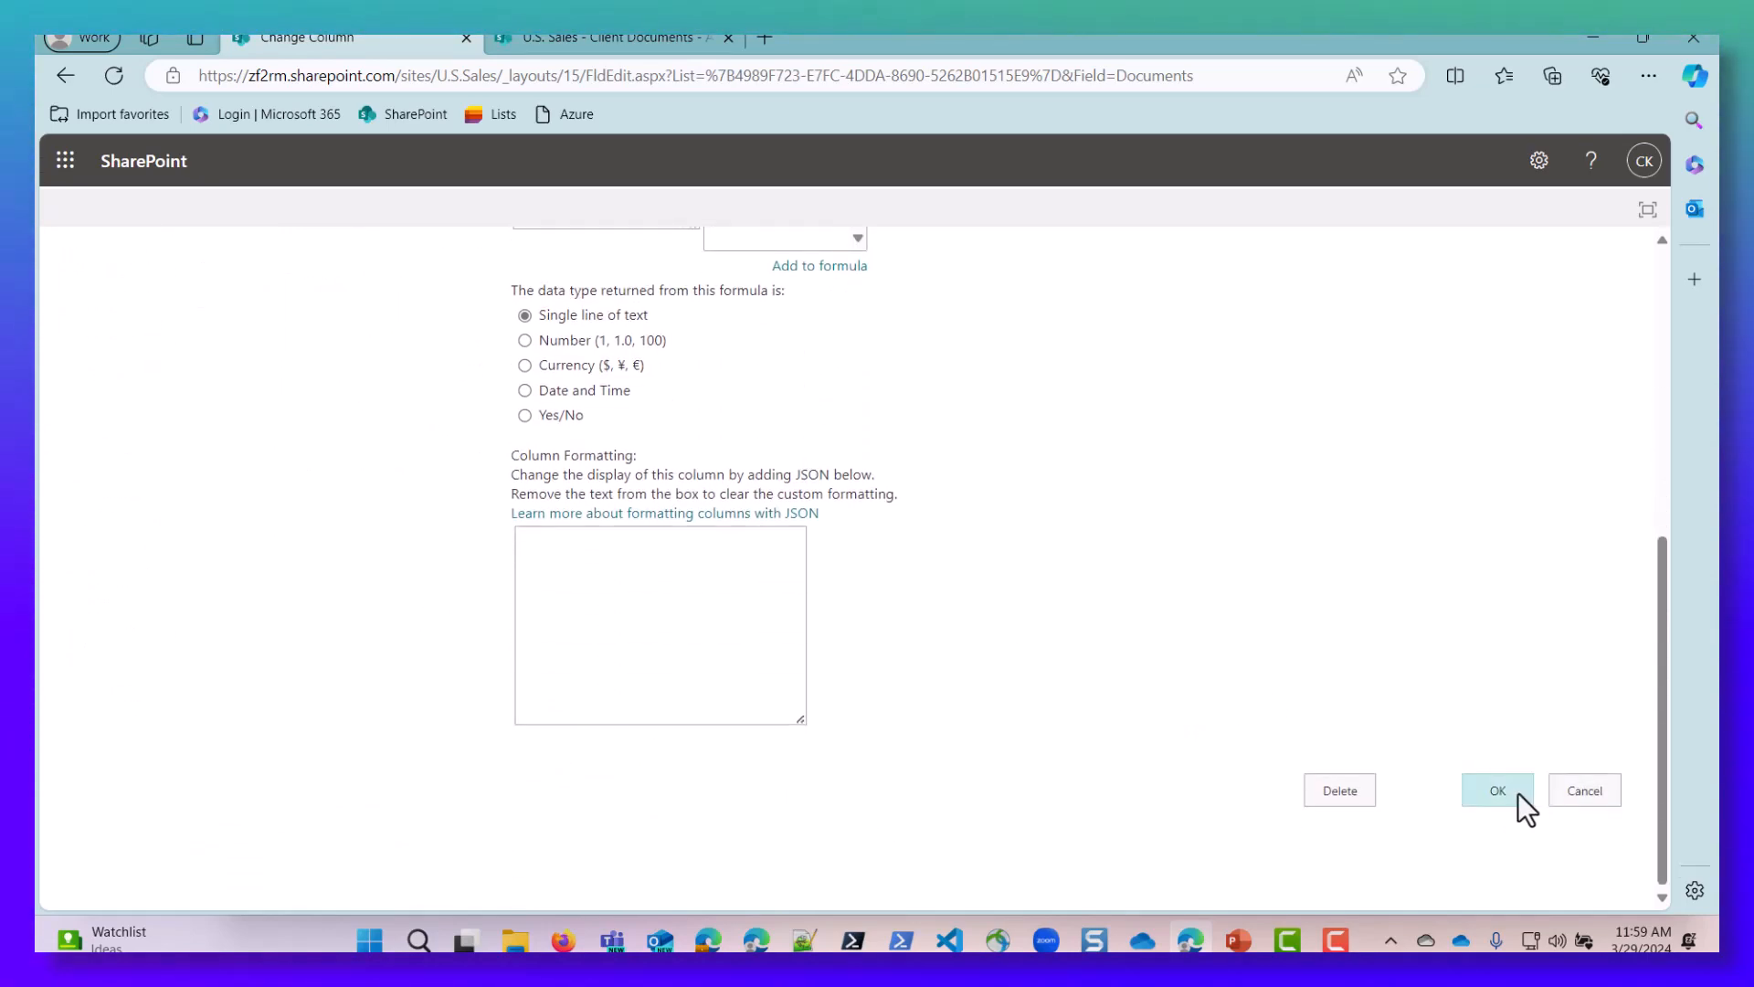
click(1571, 795)
click(189, 309)
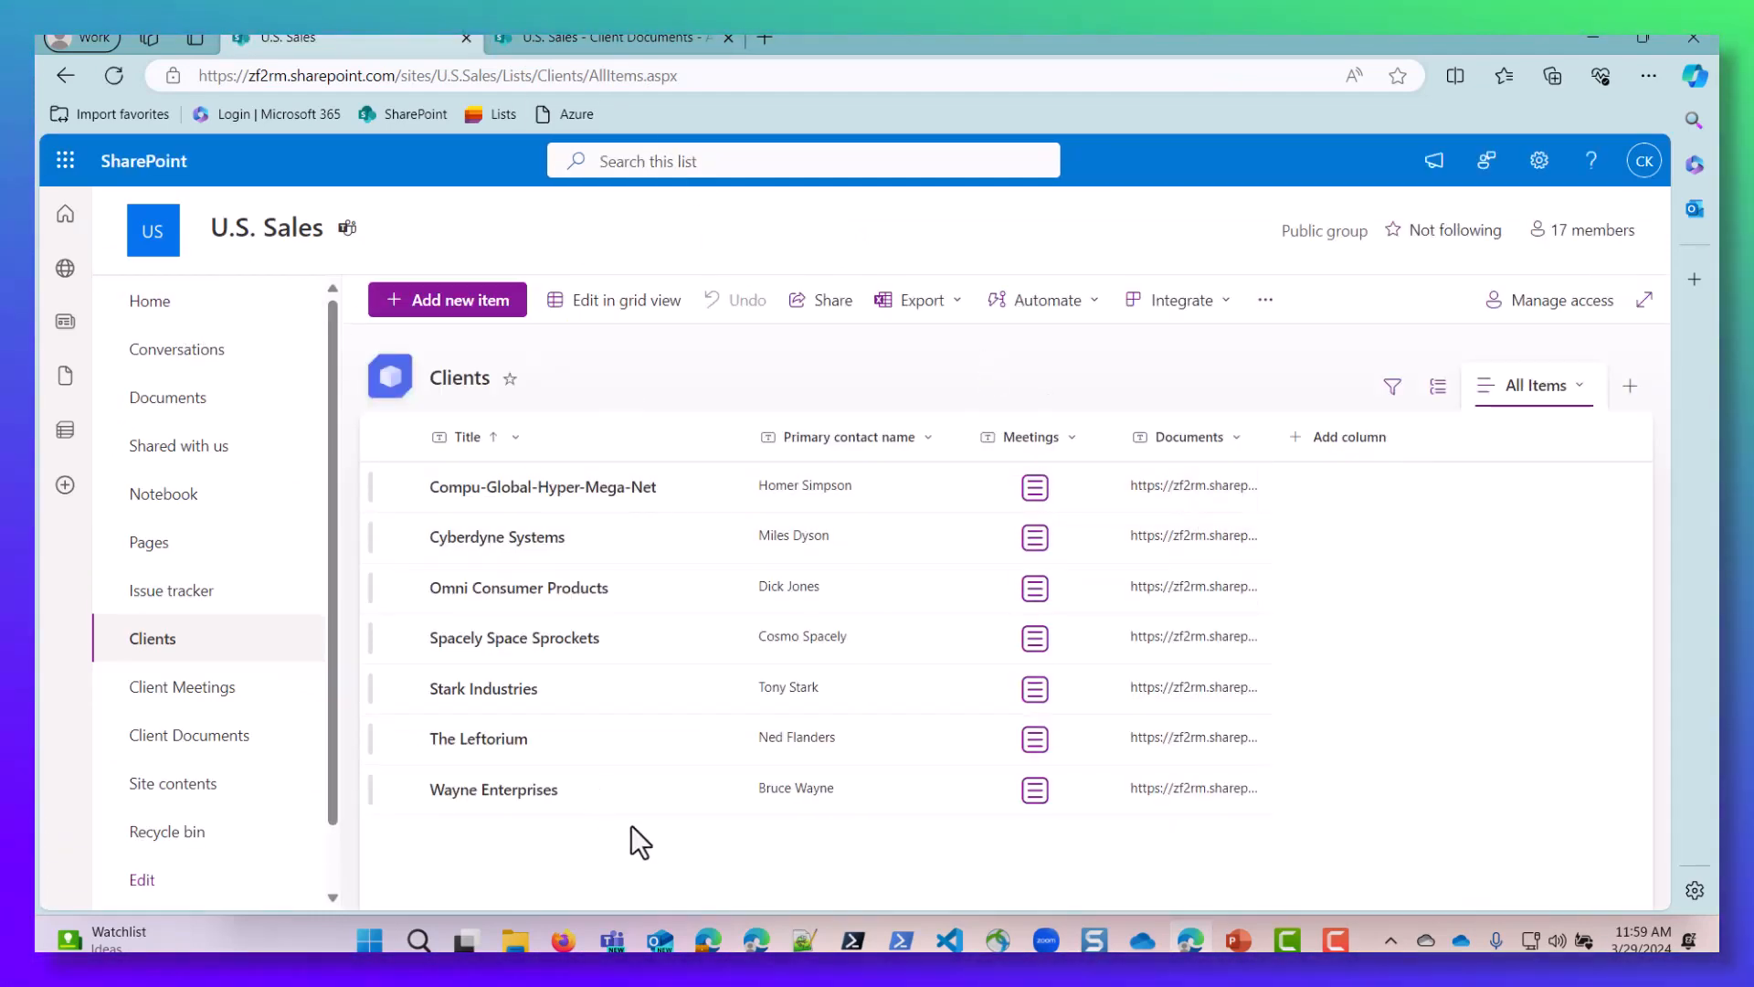
Step: Switch to Notepad++, check the DocumentSet icon name and Client documents title in DocSetIconLink.json, and copy the file's entire JSON
click(804, 941)
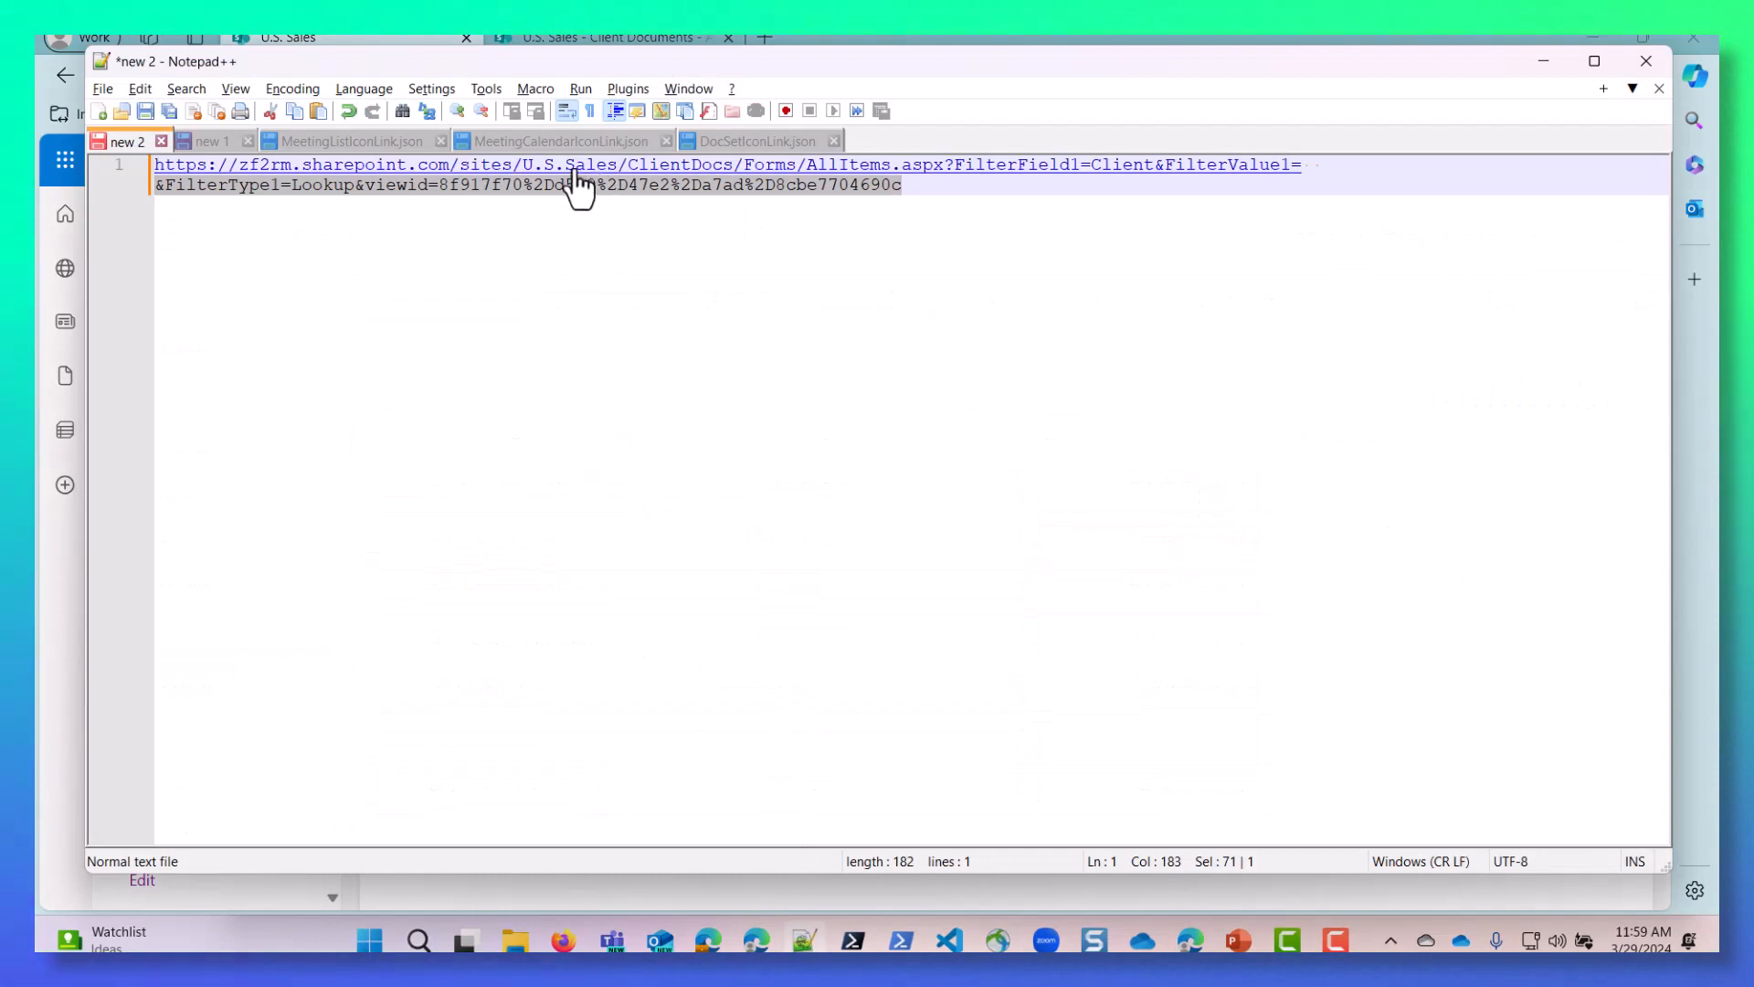
click(750, 140)
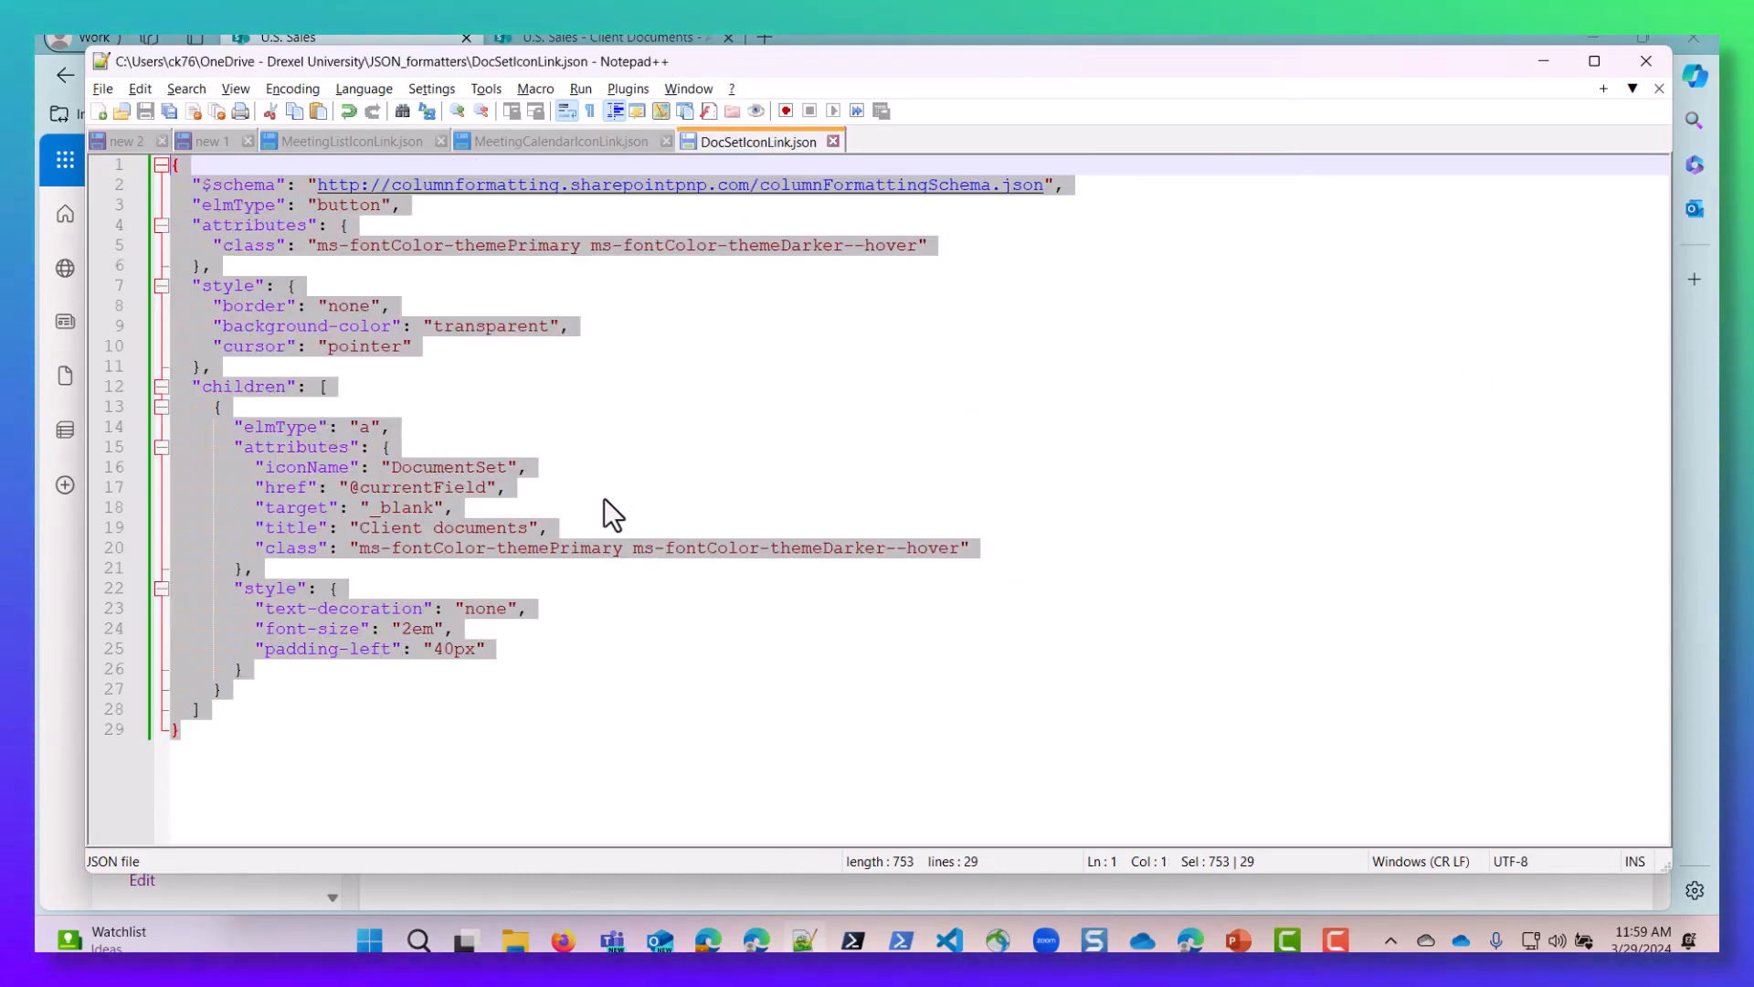
click(393, 468)
double_click(393, 468)
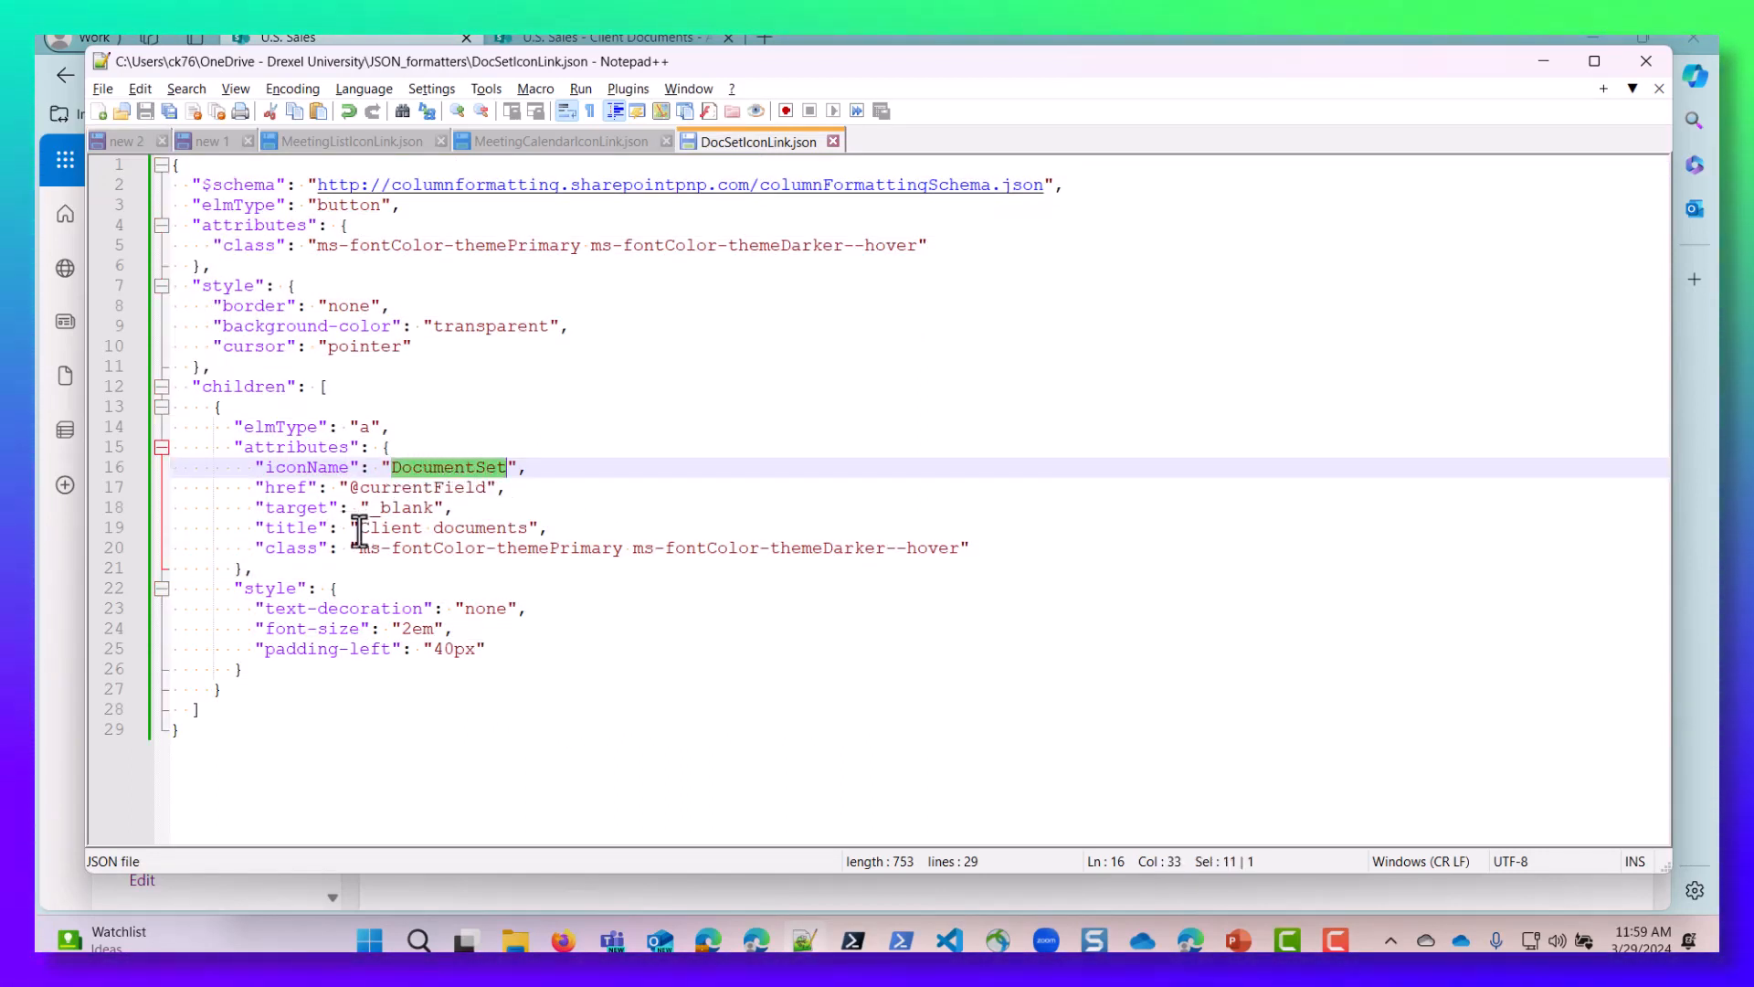
drag(359, 528, 376, 528)
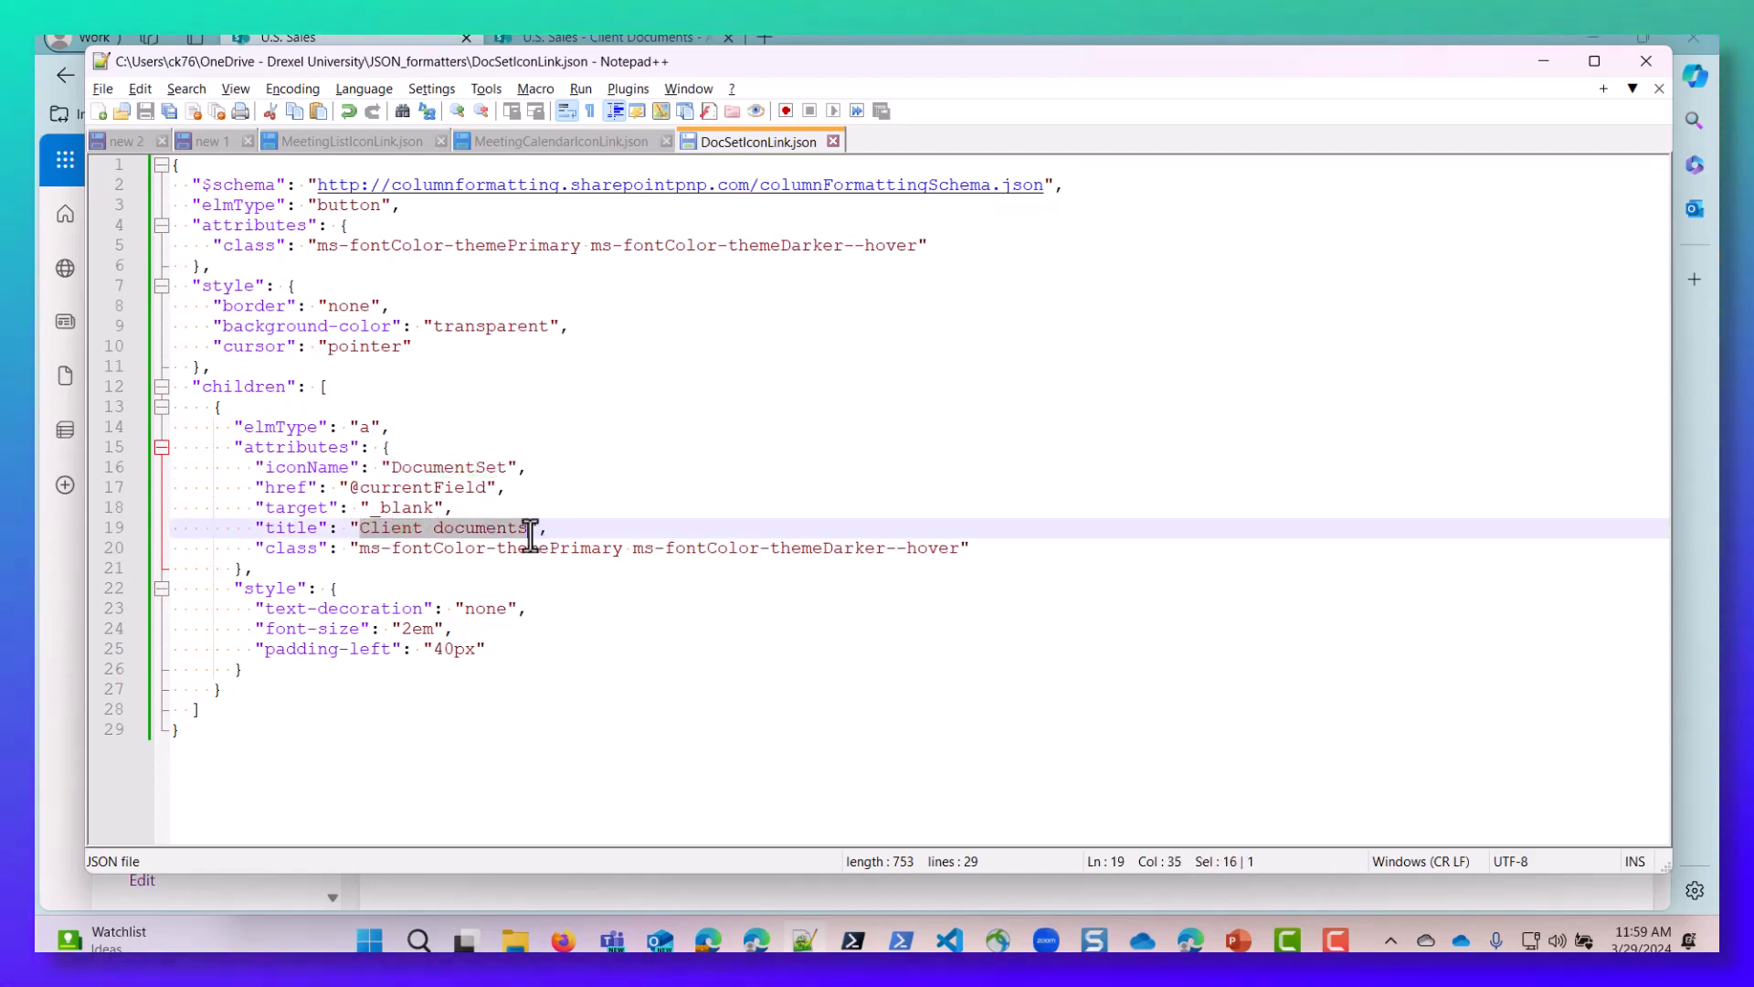
drag(207, 728, 73, 77)
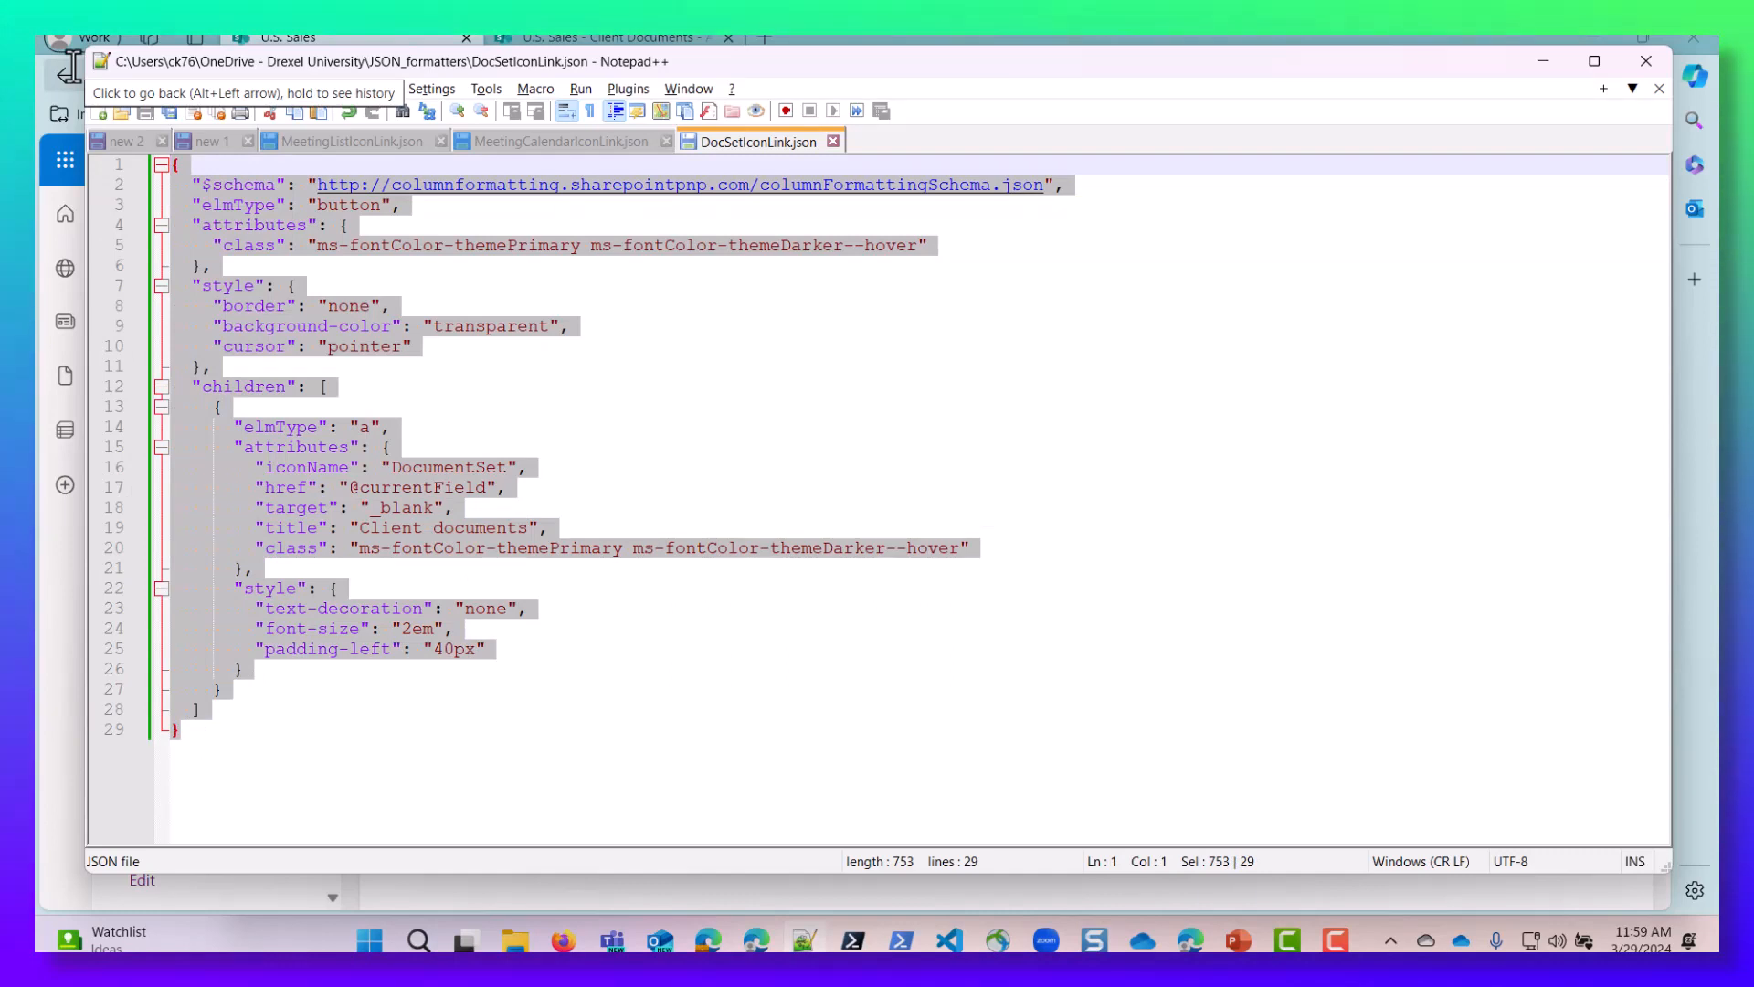
Step: Back in the browser's Clients list, replace the Documents column's advanced formatting code with the copied JSON, save it, and close the formatting pane
click(345, 41)
click(1238, 442)
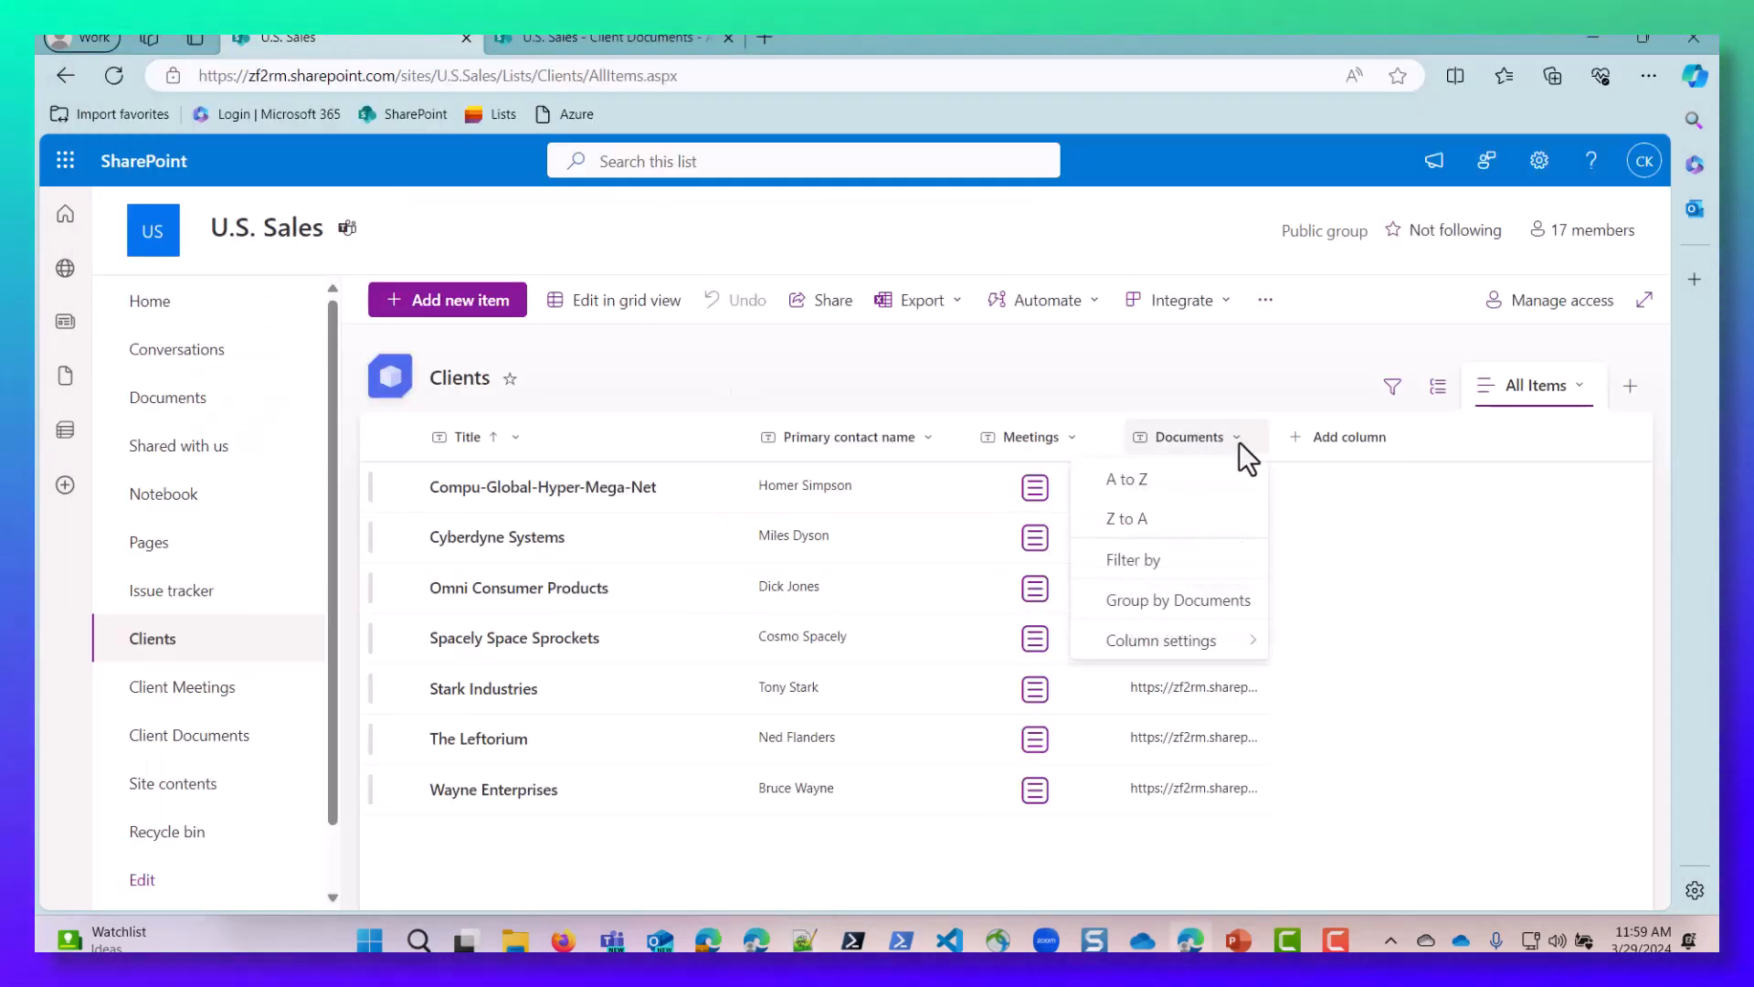
mouse_move(1201, 639)
click(1308, 649)
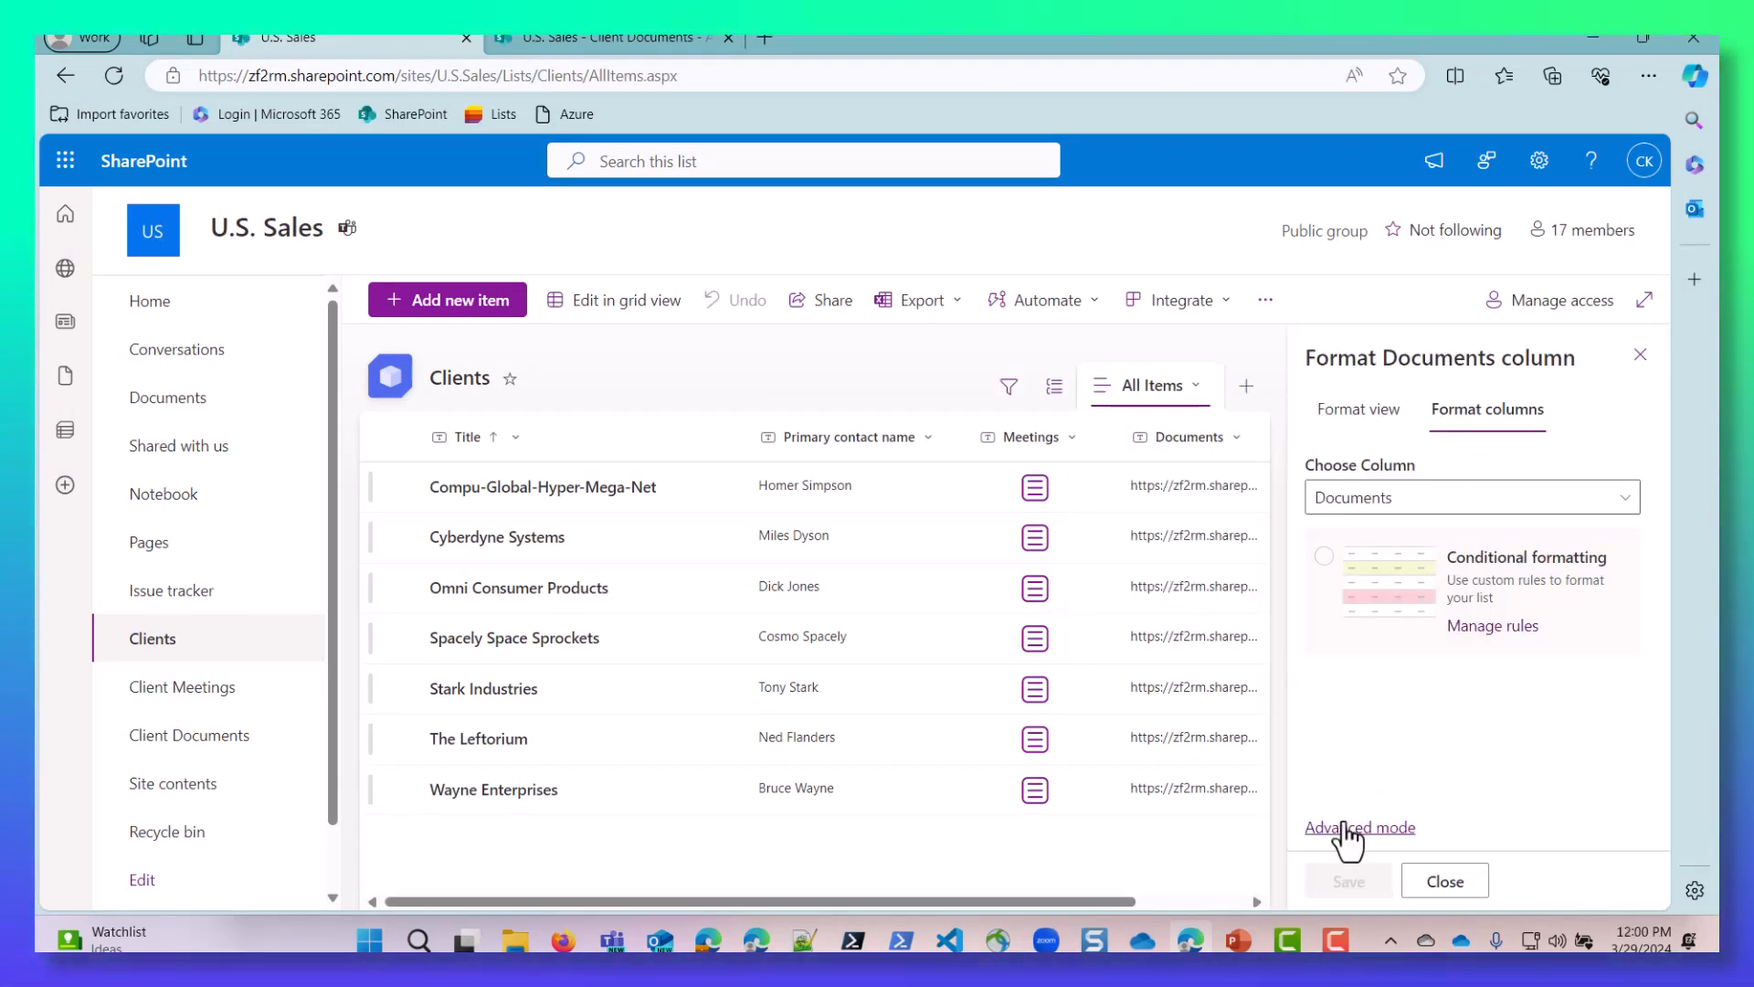
click(1343, 828)
key(ctrl+a)
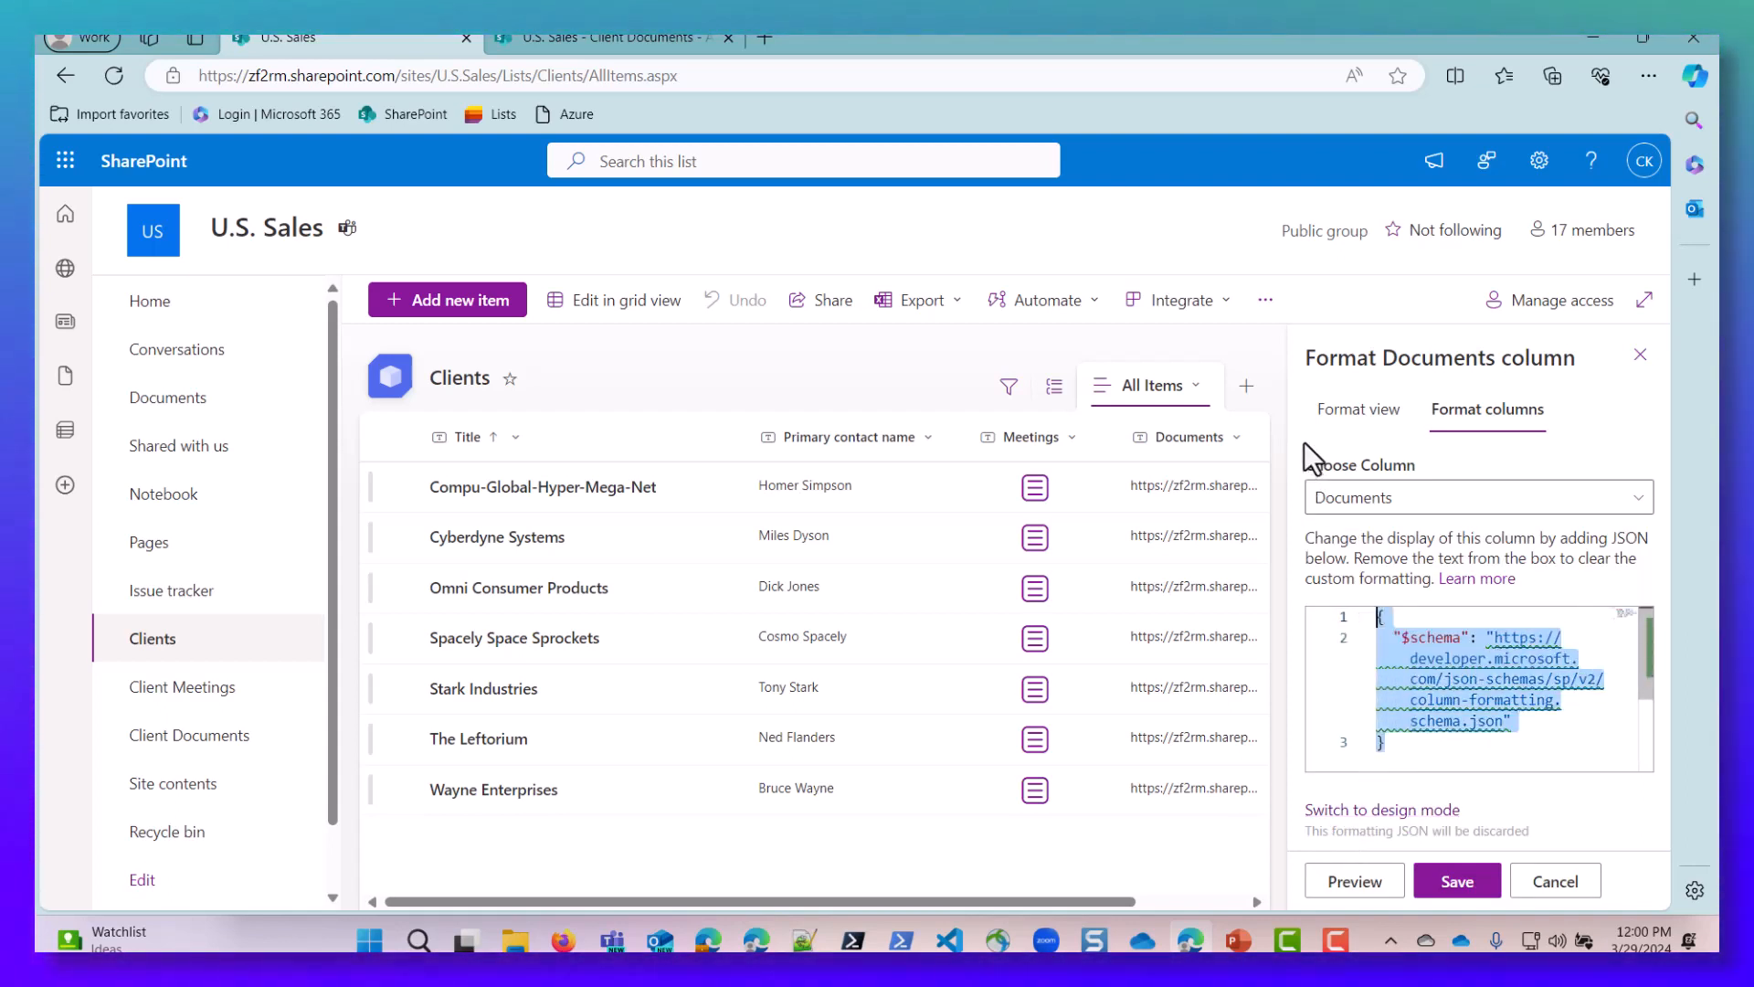
key(ctrl+v)
click(1450, 883)
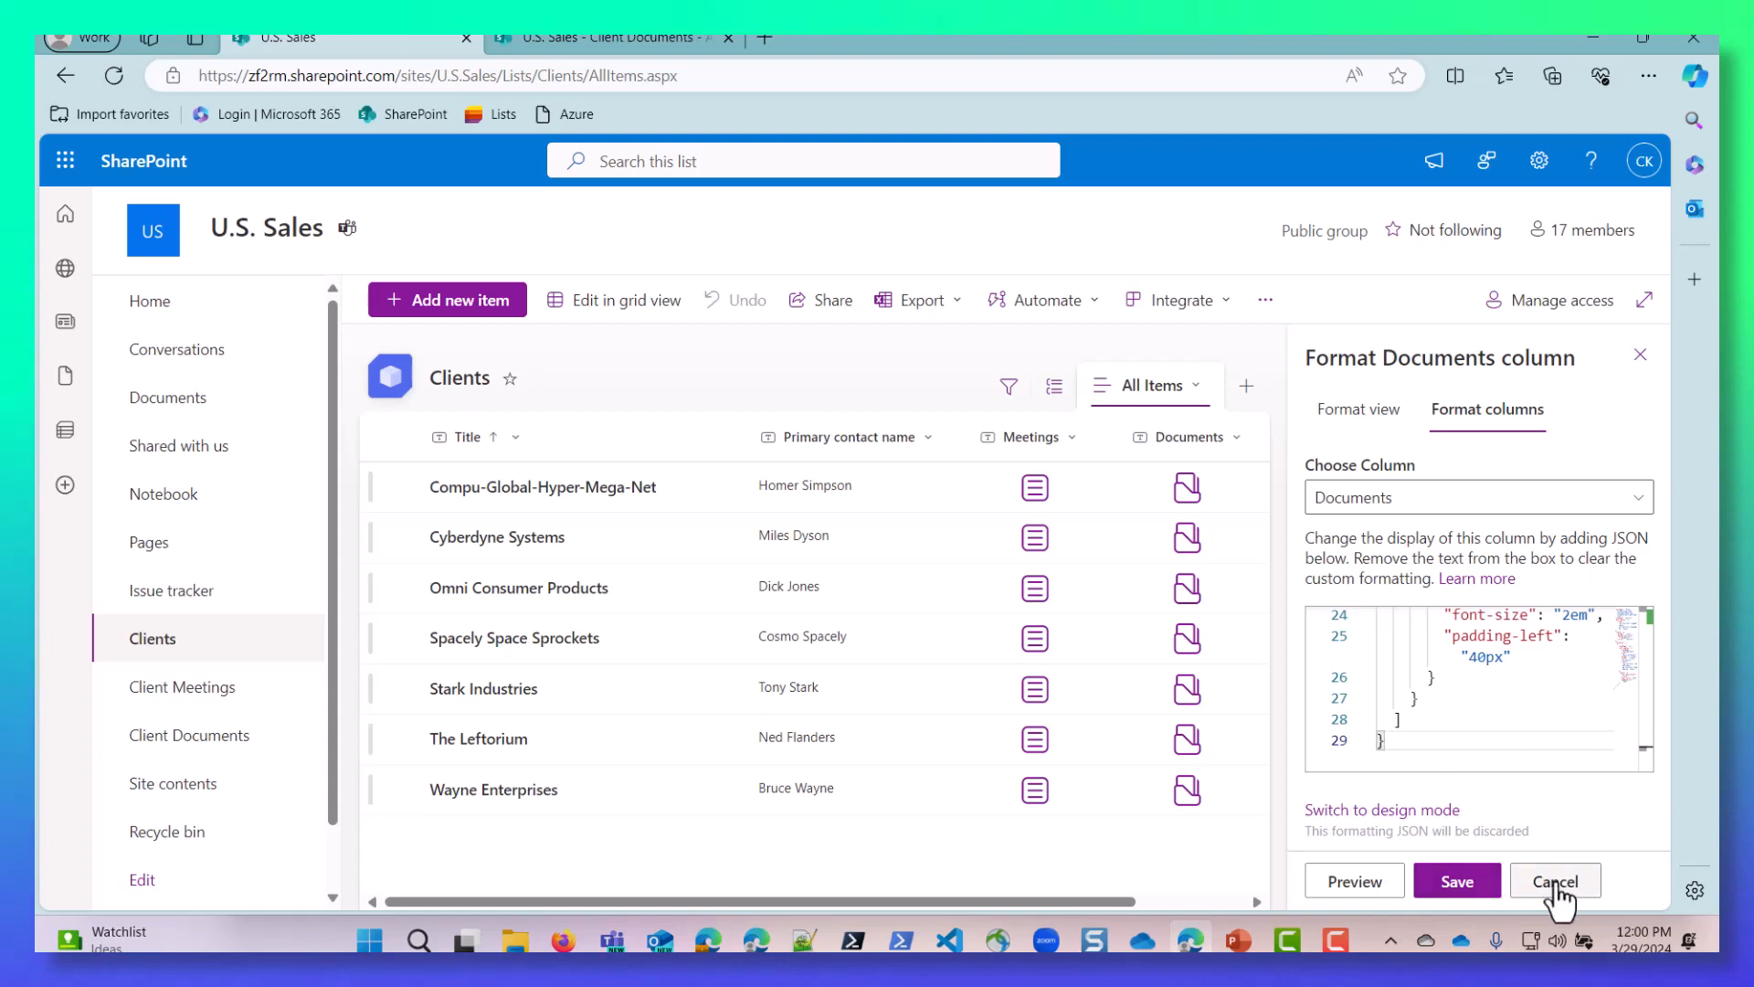
click(1639, 356)
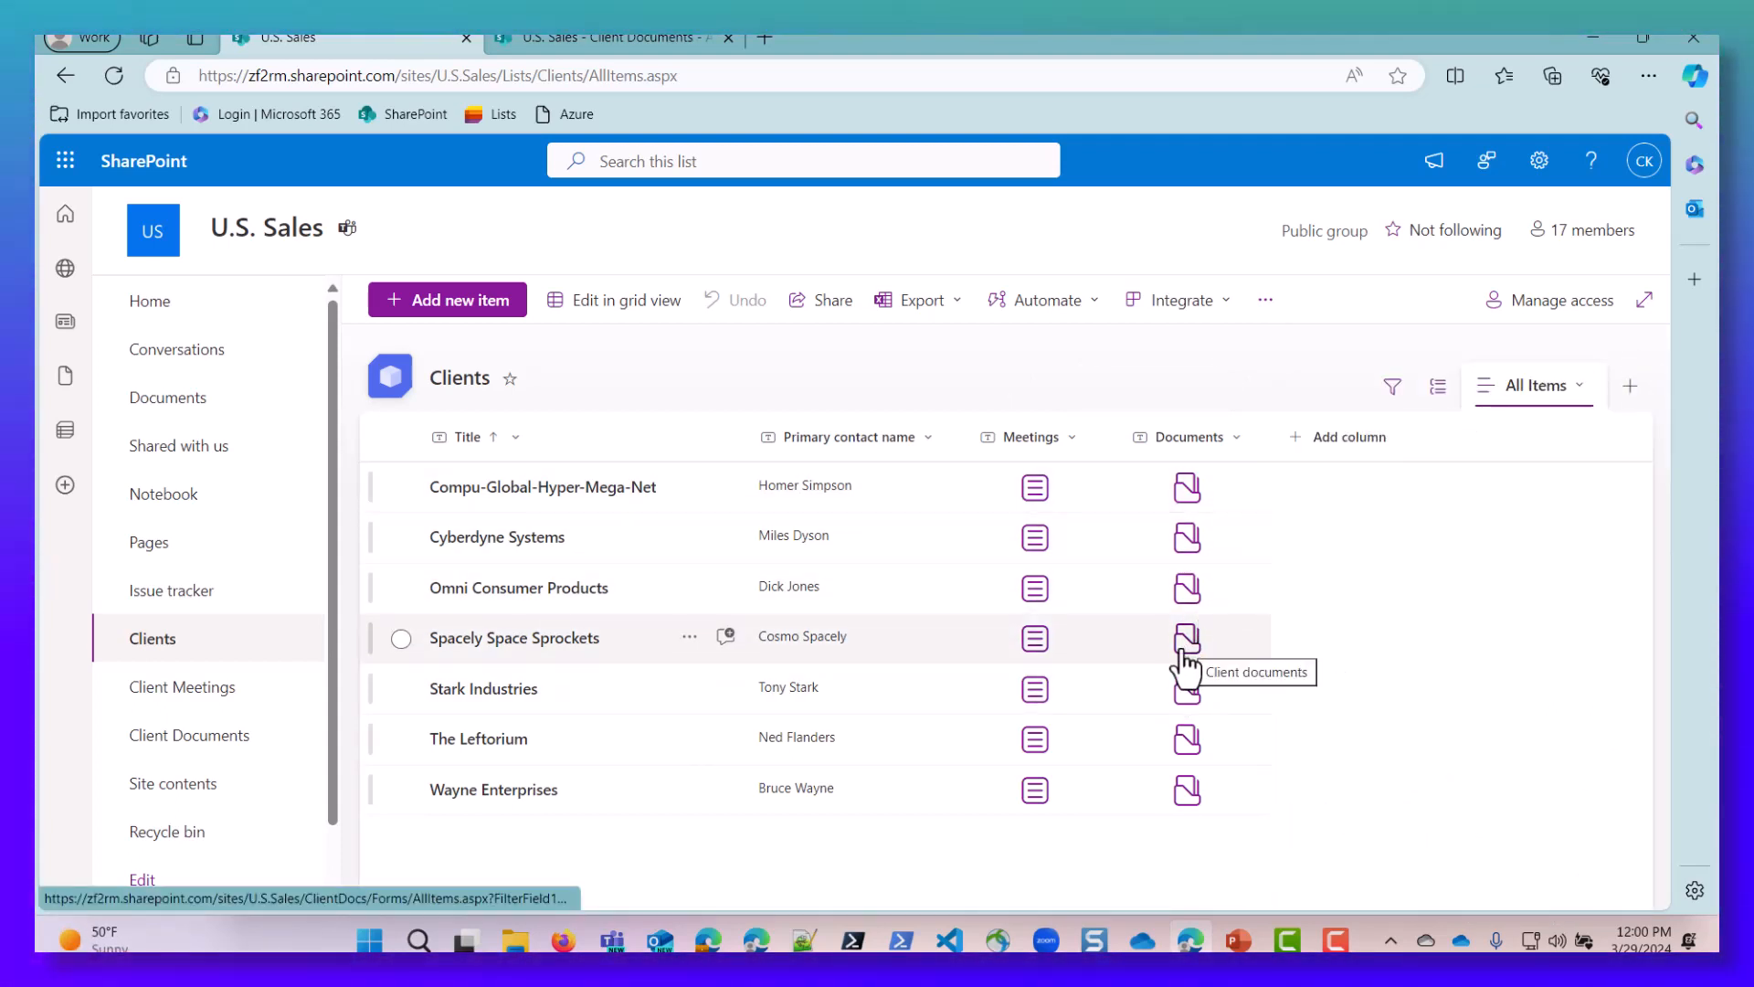
Step: Test the Documents icon for Spacely Space Sprockets, then return to the Clients list and reload it
click(1184, 650)
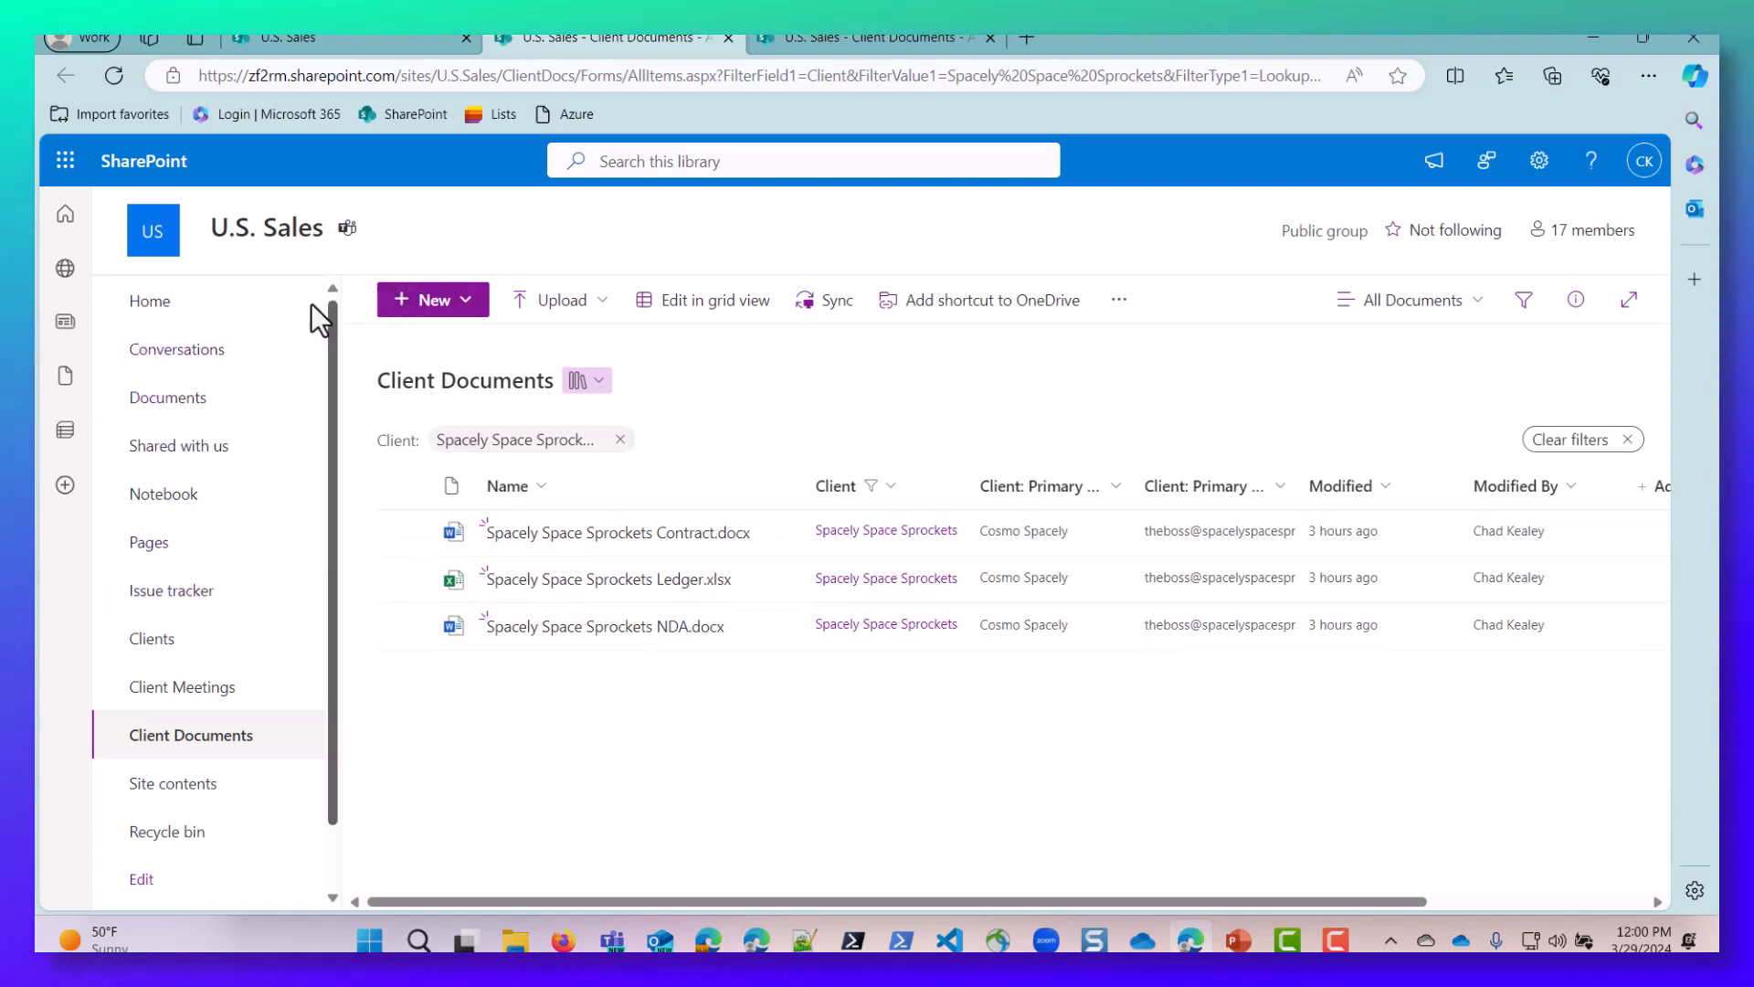
click(147, 639)
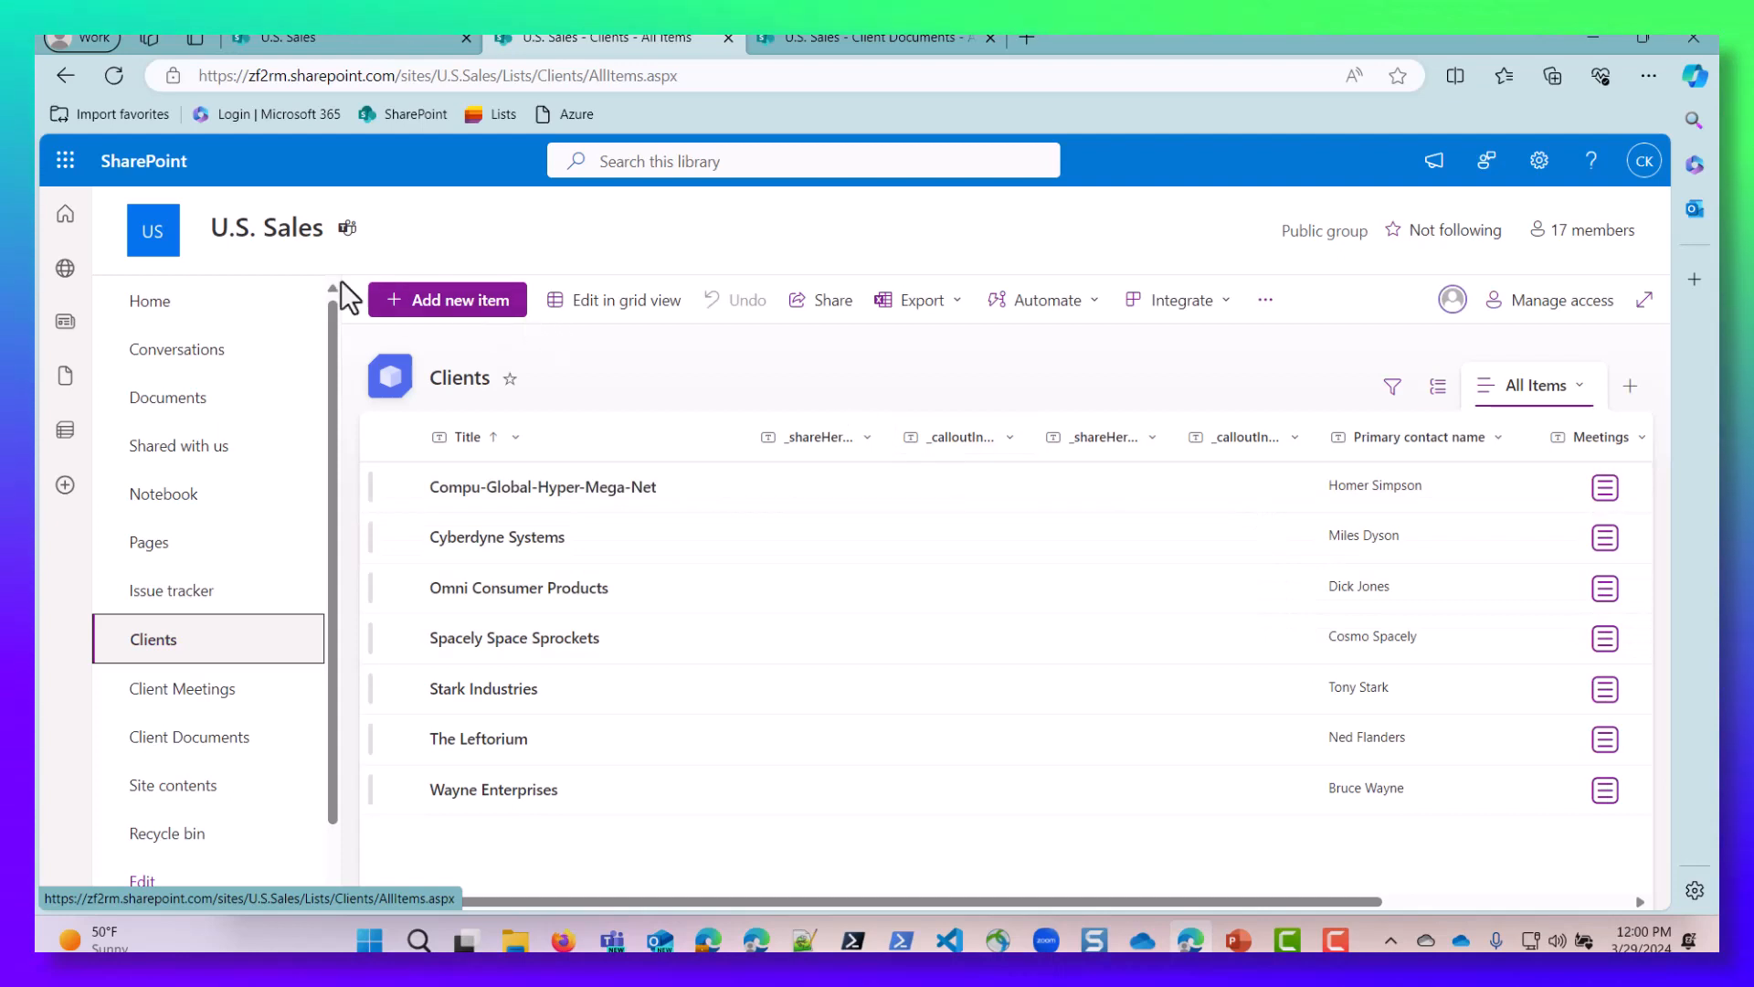
click(103, 78)
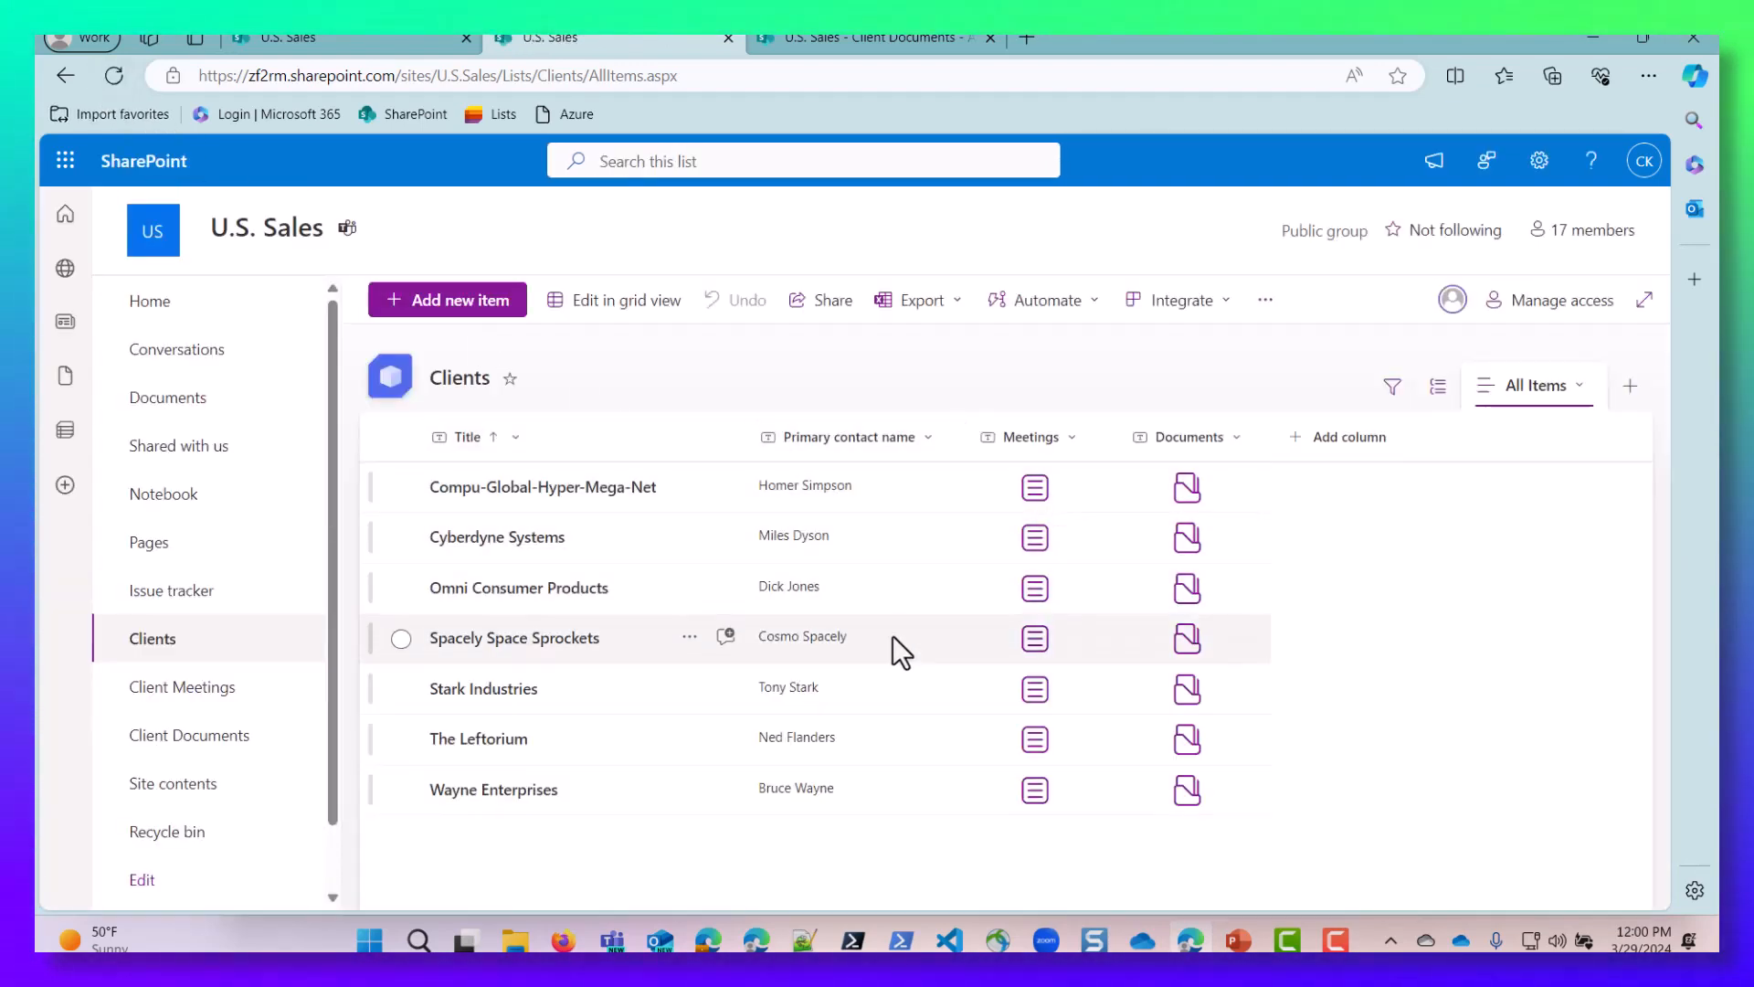